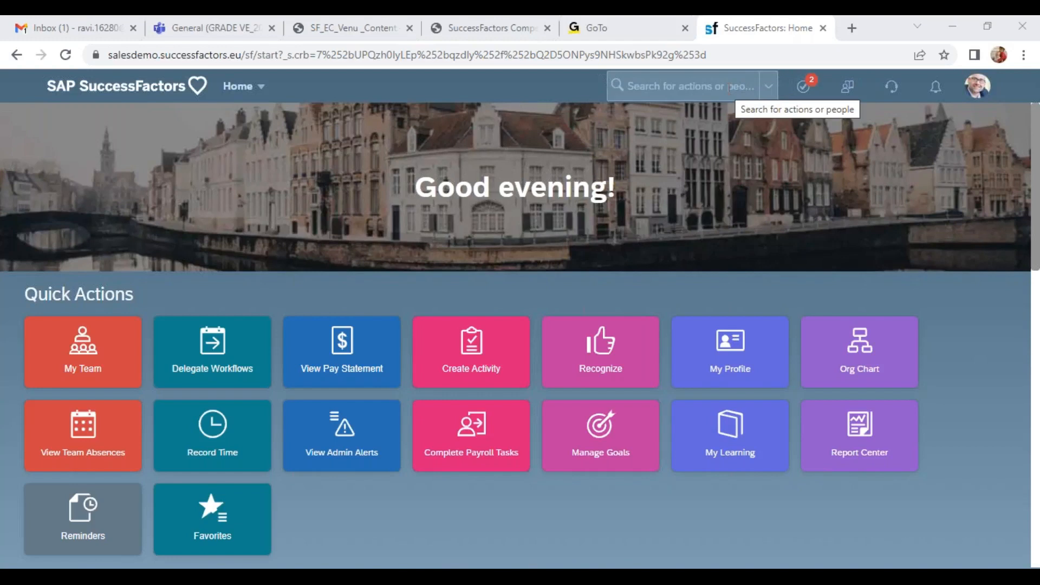
Step: Search the actions for "man per rol" and open Manage Permission Roles
{"action": "left_click", "coordinate": [669, 86]}
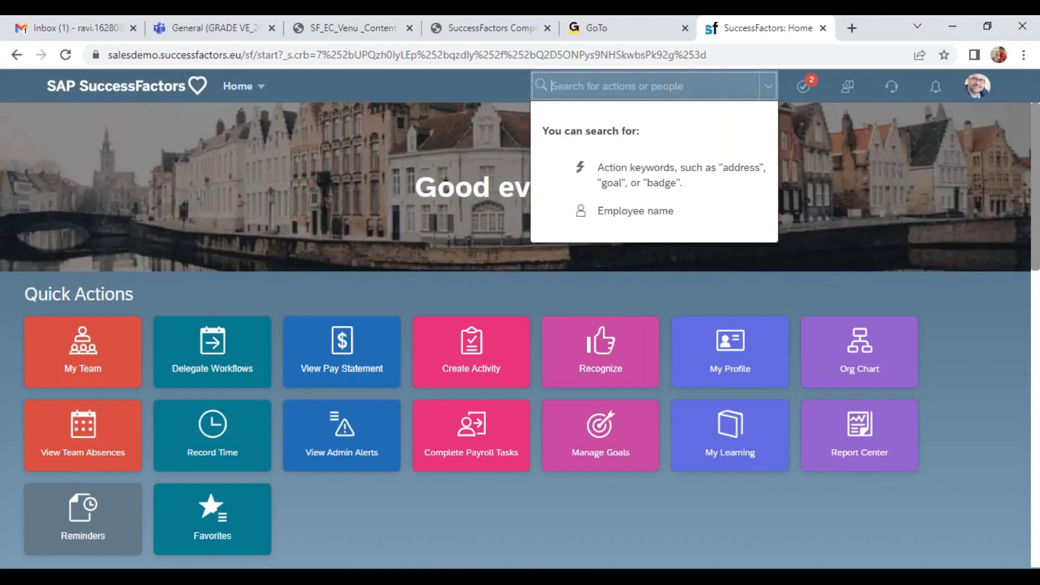
{"action": "type", "text": "ma"}
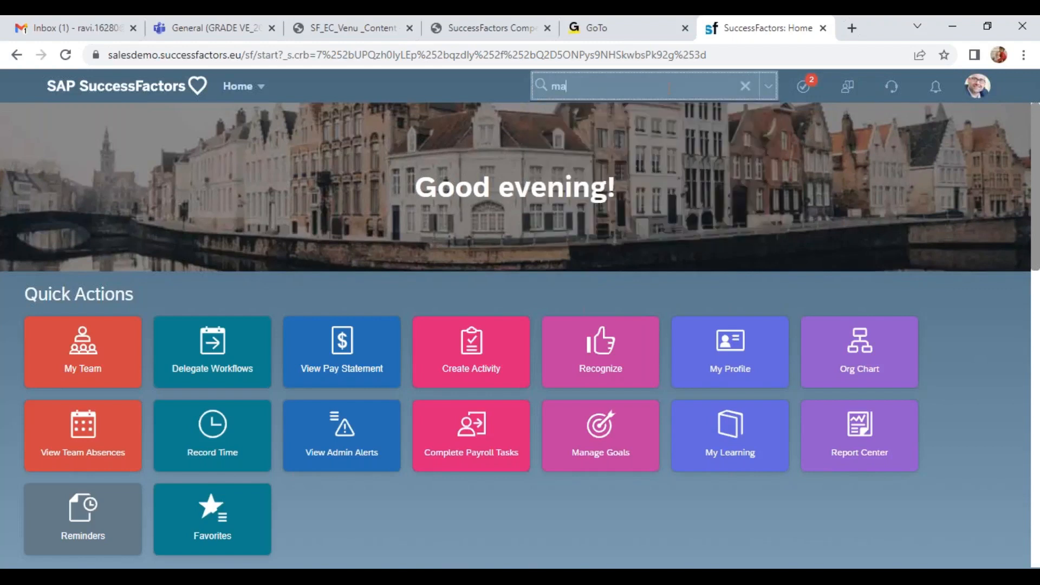
{"action": "type", "text": "n per rol"}
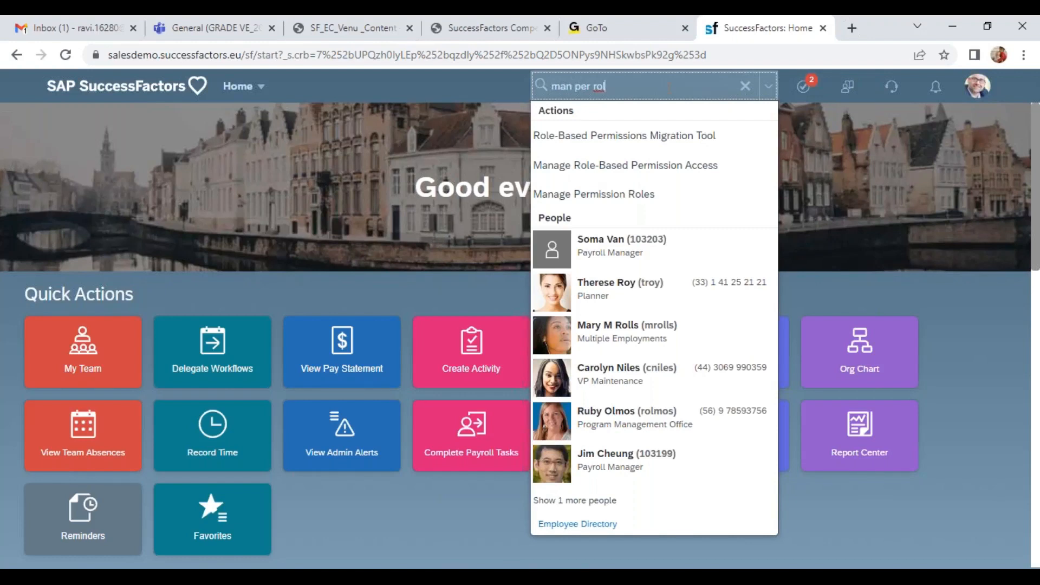
{"action": "left_click", "coordinate": [644, 196]}
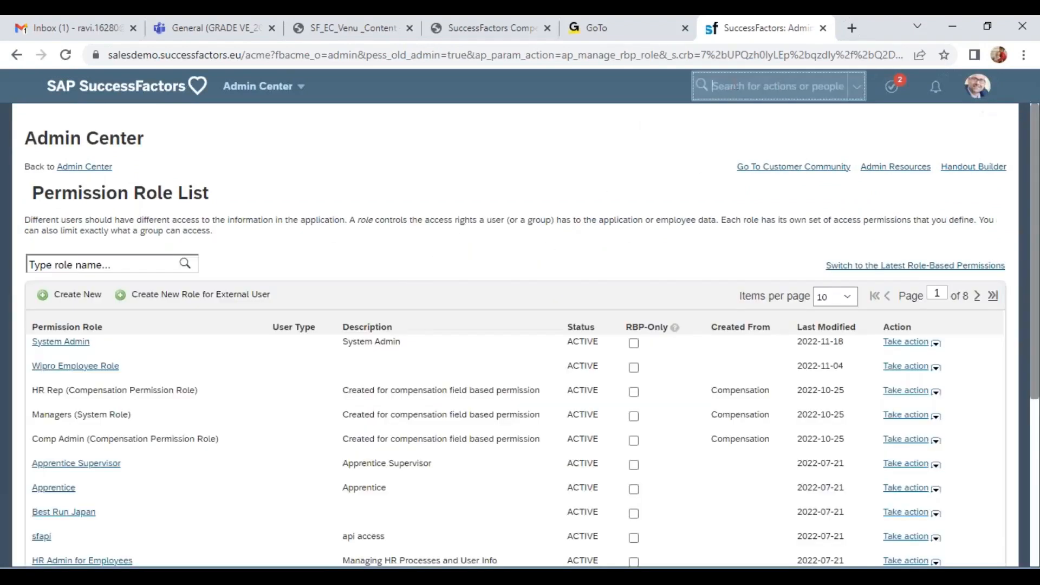
Step: Search the actions for "man per group" and open the permission groups management page
{"action": "left_click", "coordinate": [740, 86]}
{"action": "type", "text": "man"}
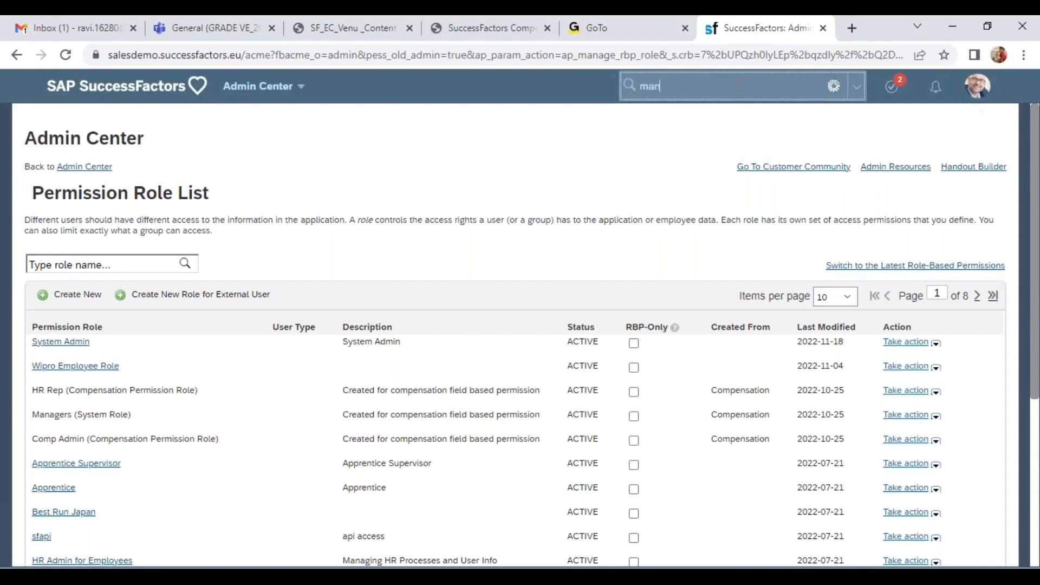
{"action": "type", "text": " per group"}
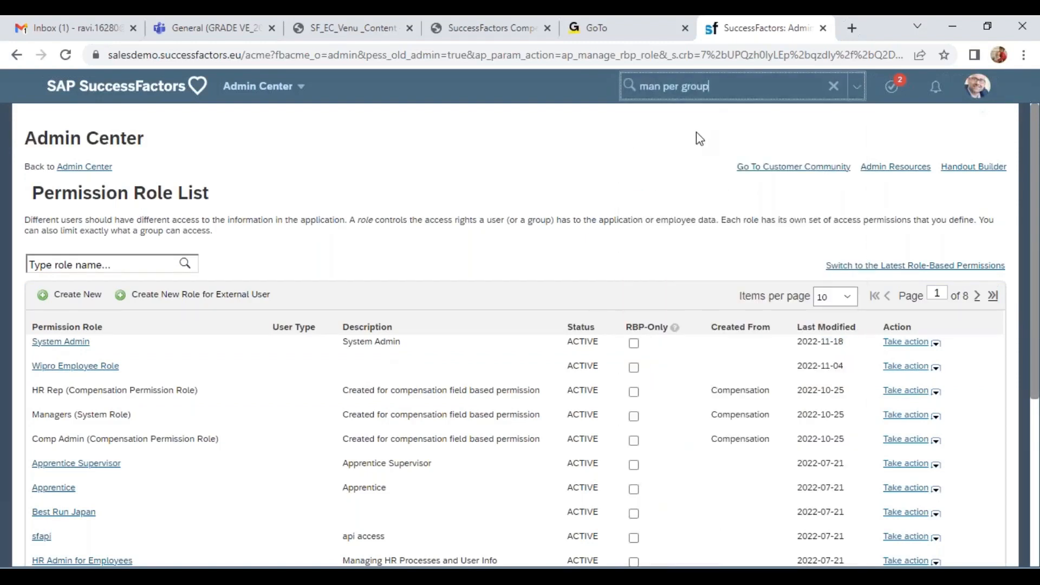
{"action": "left_click", "coordinate": [691, 117]}
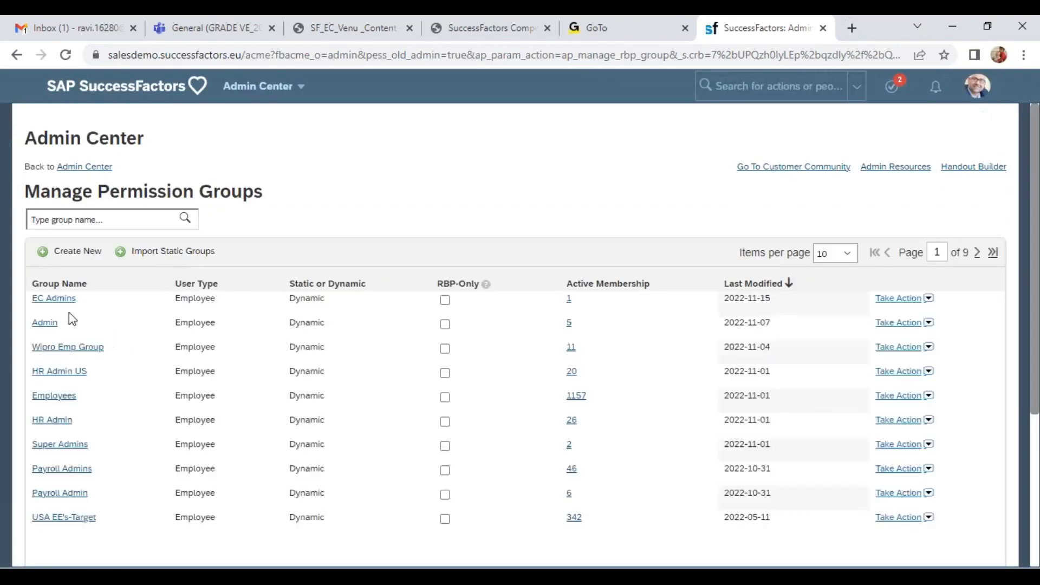
Step: Review the people pool definition of the Wipro Emp Group, then close the group without changes
{"action": "left_click", "coordinate": [76, 348]}
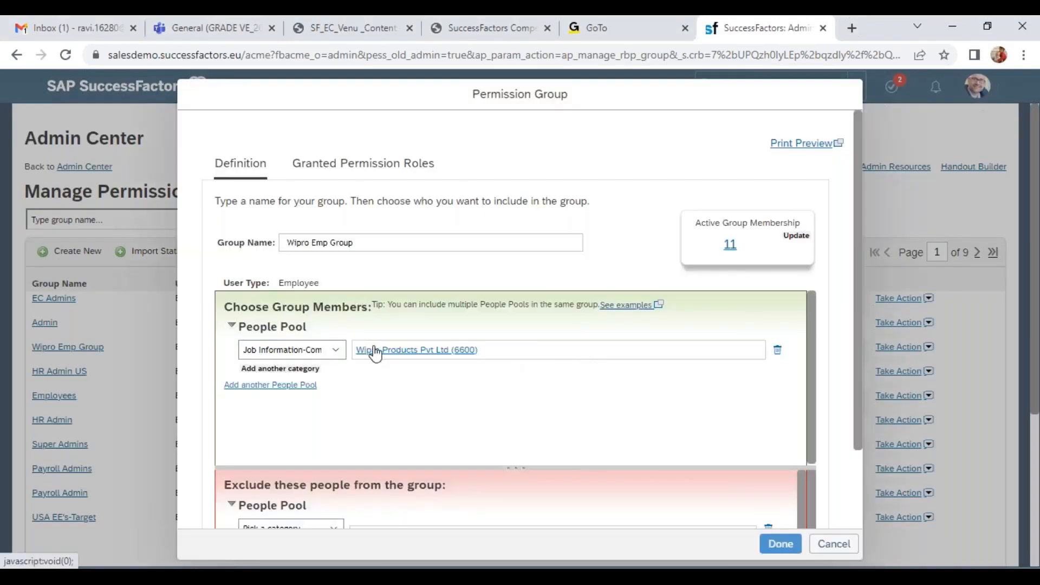
{"action": "left_click_drag", "start_coordinate": [494, 354], "coordinate": [355, 350]}
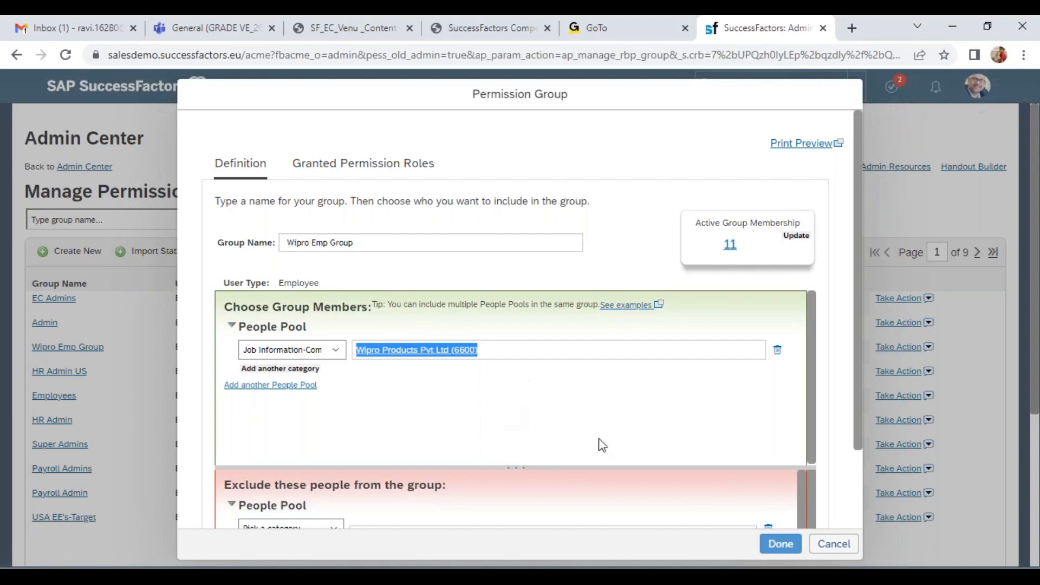
{"action": "left_click", "coordinate": [833, 544]}
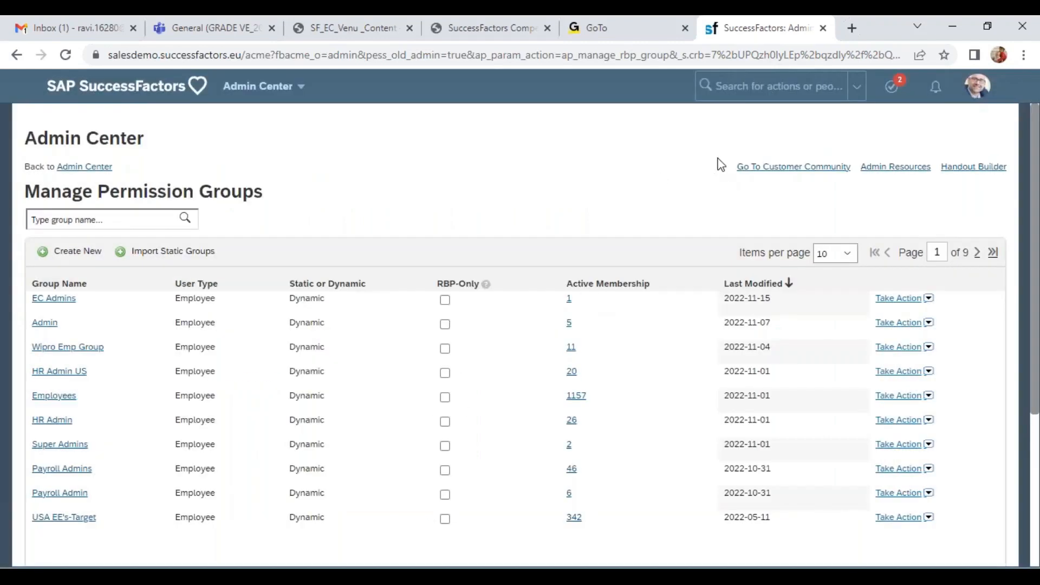
Step: Go back to the permission role list by searching for "man per rol" and choosing Manage Permission Roles
{"action": "left_click", "coordinate": [745, 89]}
{"action": "type", "text": "ma"}
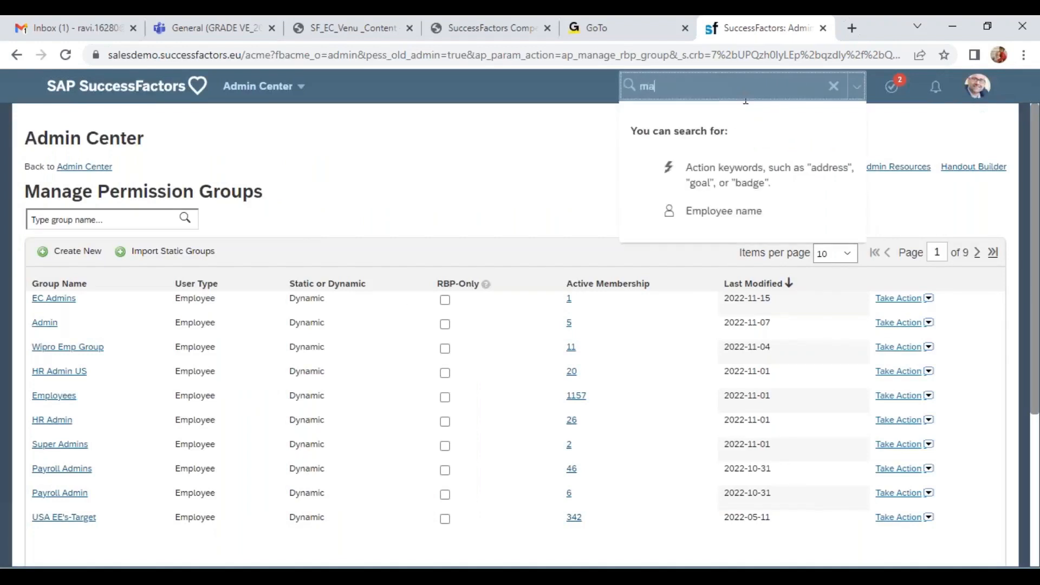
{"action": "type", "text": "n per "}
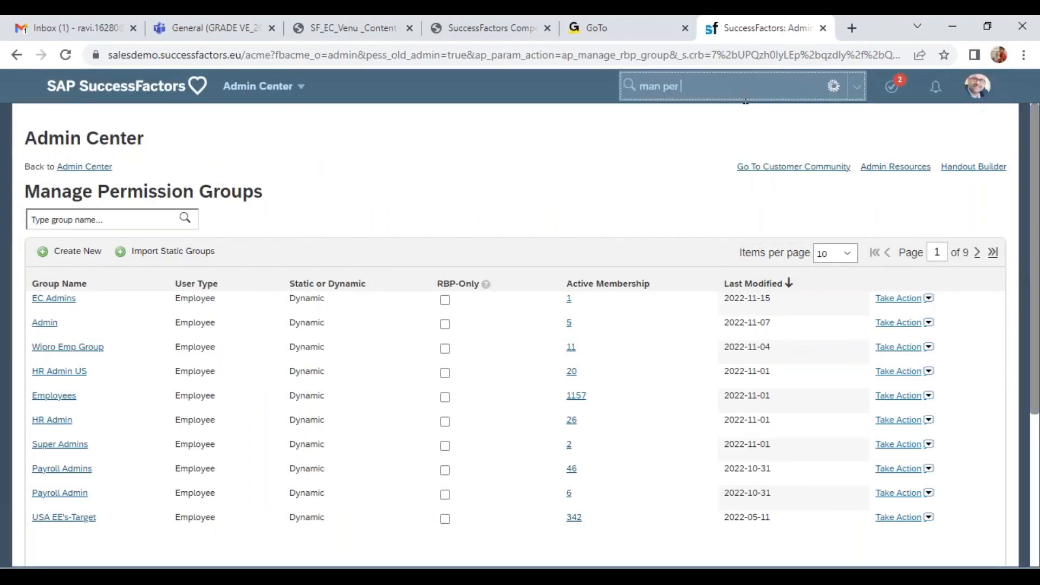
{"action": "type", "text": "rol"}
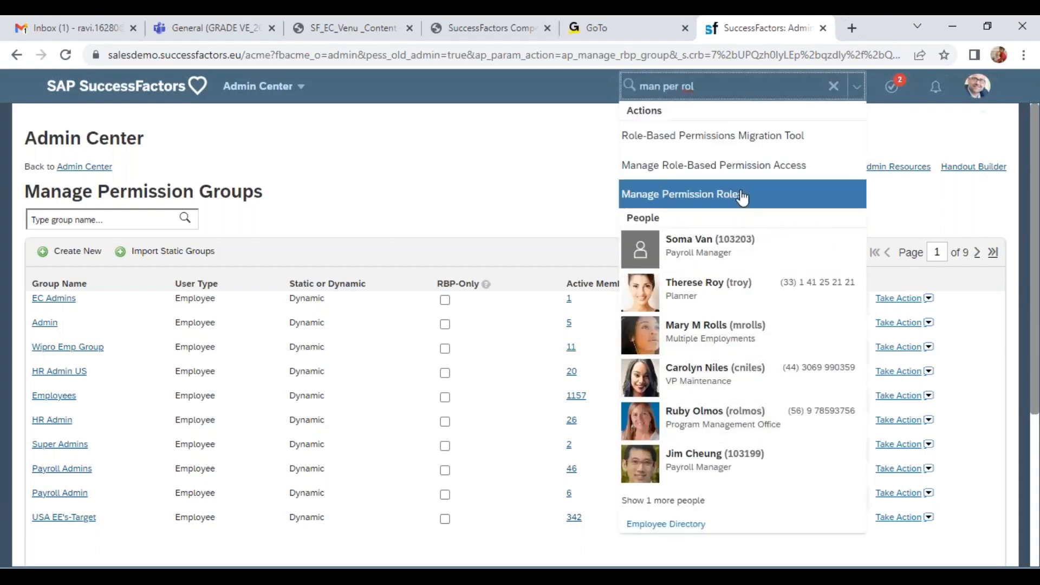
{"action": "left_click", "coordinate": [745, 194]}
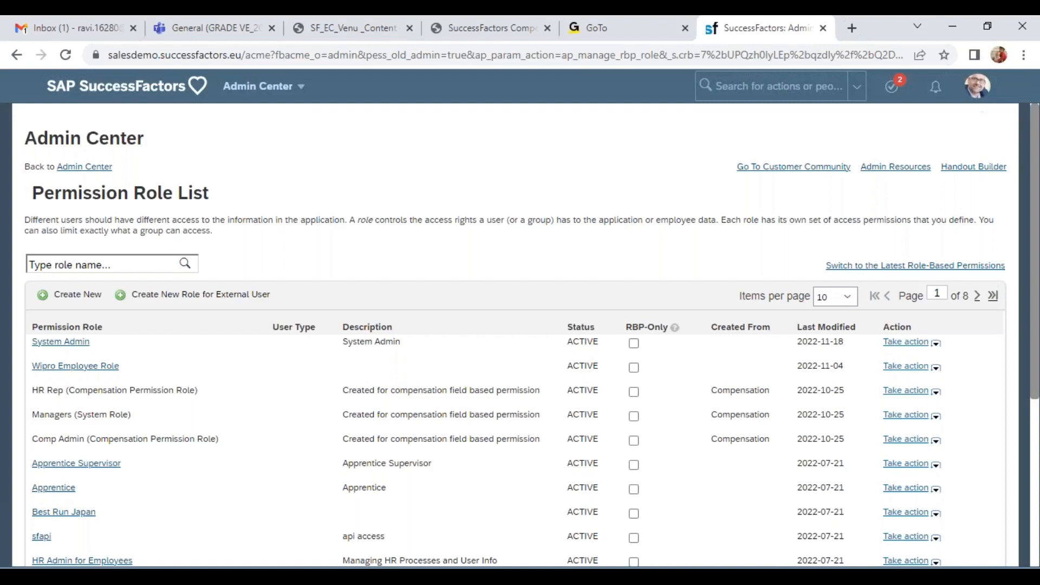
Step: Open the Wipro Employee Role, review whom it is granted to in its granting settings, and close them without changes
{"action": "left_click", "coordinate": [113, 366]}
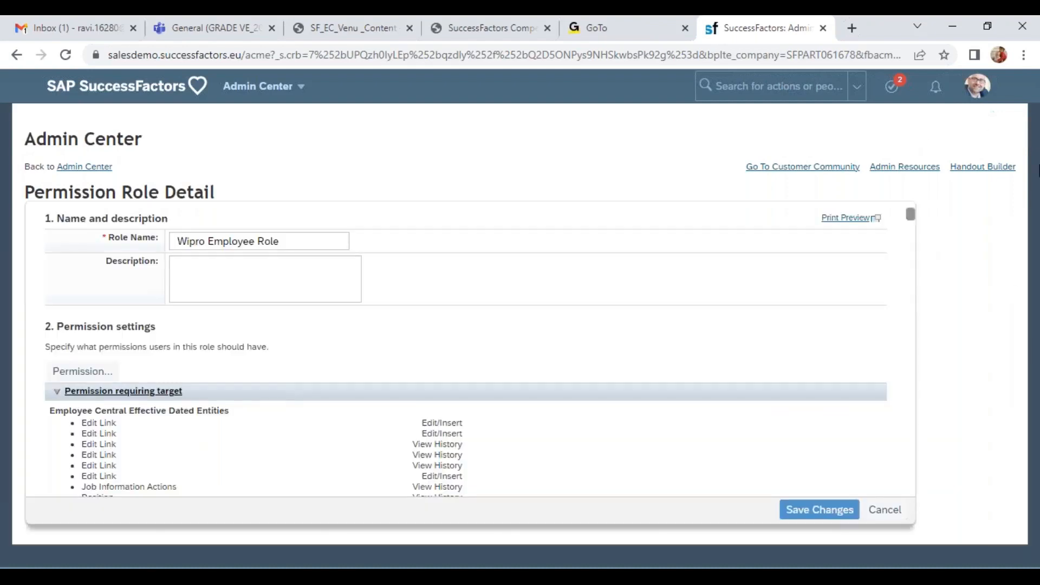
{"action": "left_click_drag", "start_coordinate": [911, 222], "coordinate": [919, 529]}
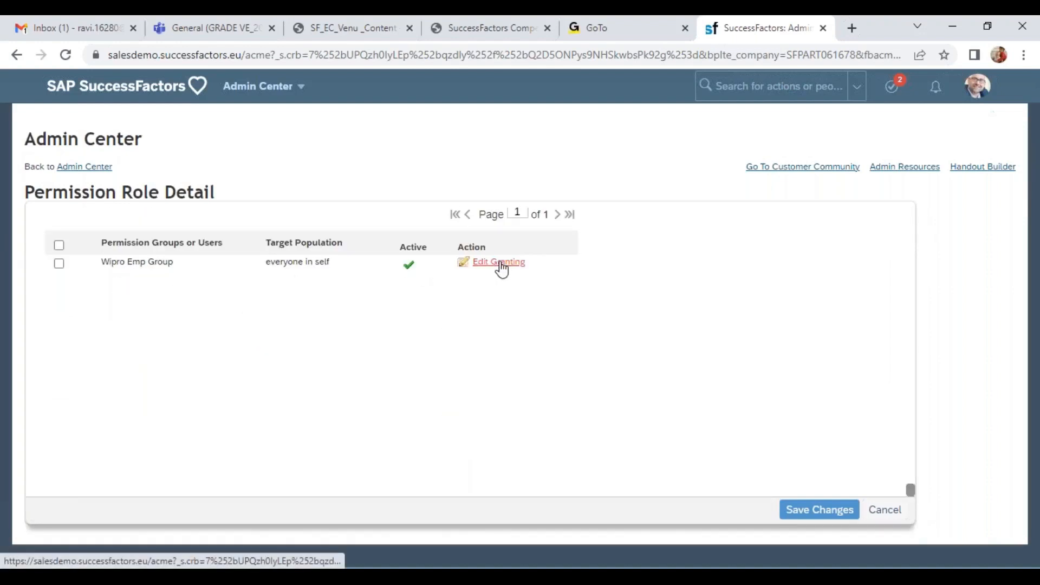
{"action": "left_click", "coordinate": [499, 263]}
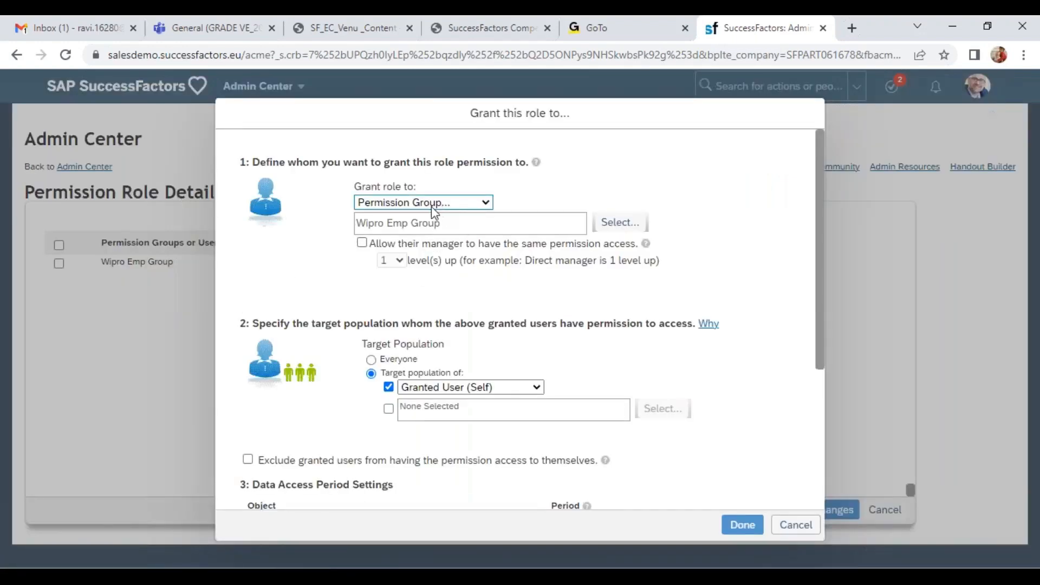
{"action": "left_click_drag", "start_coordinate": [402, 224], "coordinate": [500, 229]}
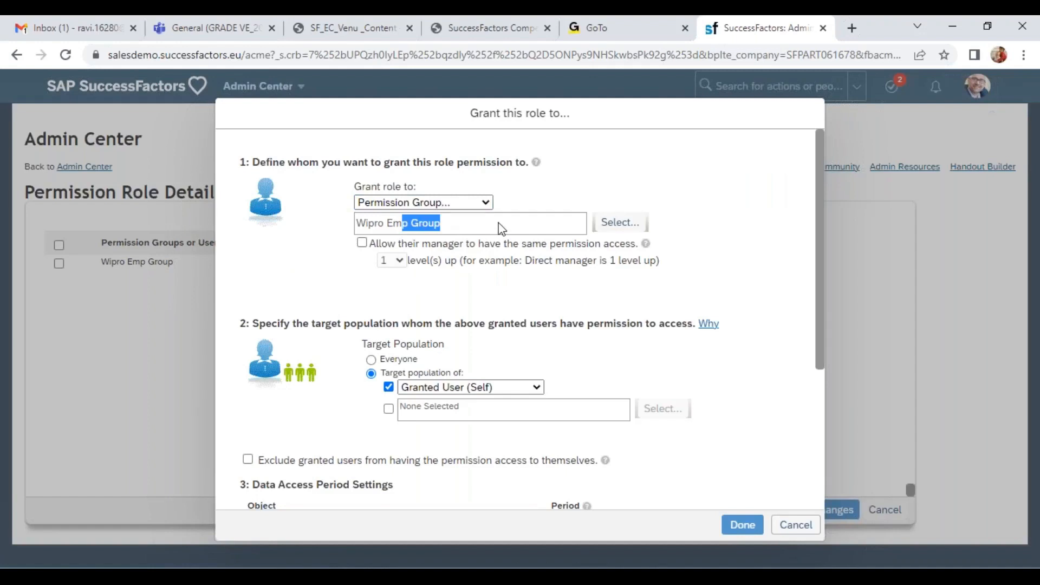
{"action": "left_click", "coordinate": [788, 523]}
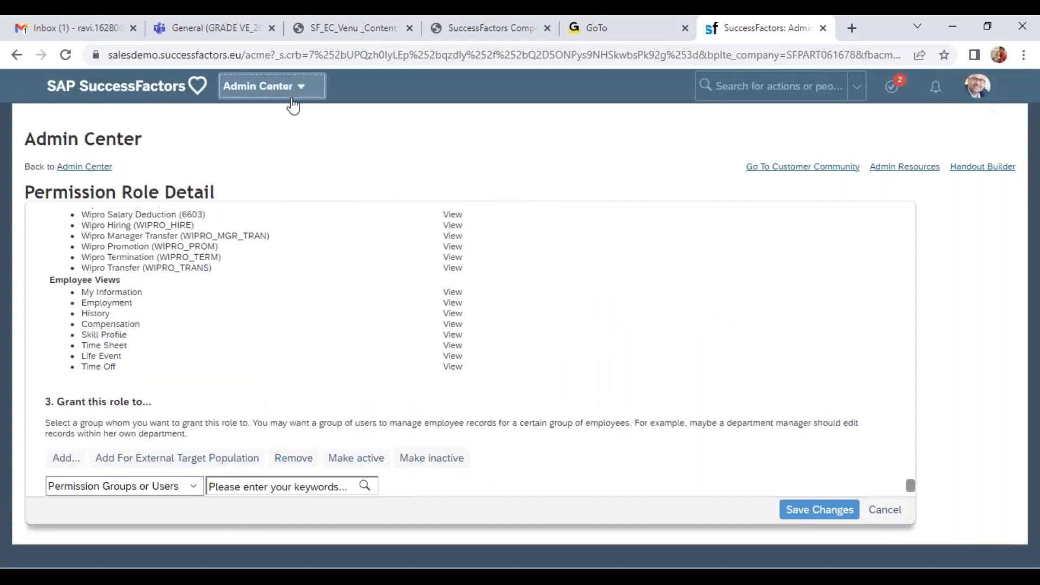
Step: Return to the Home page and make the search for actions or people ready for input
{"action": "left_click", "coordinate": [292, 97]}
{"action": "left_click", "coordinate": [270, 109]}
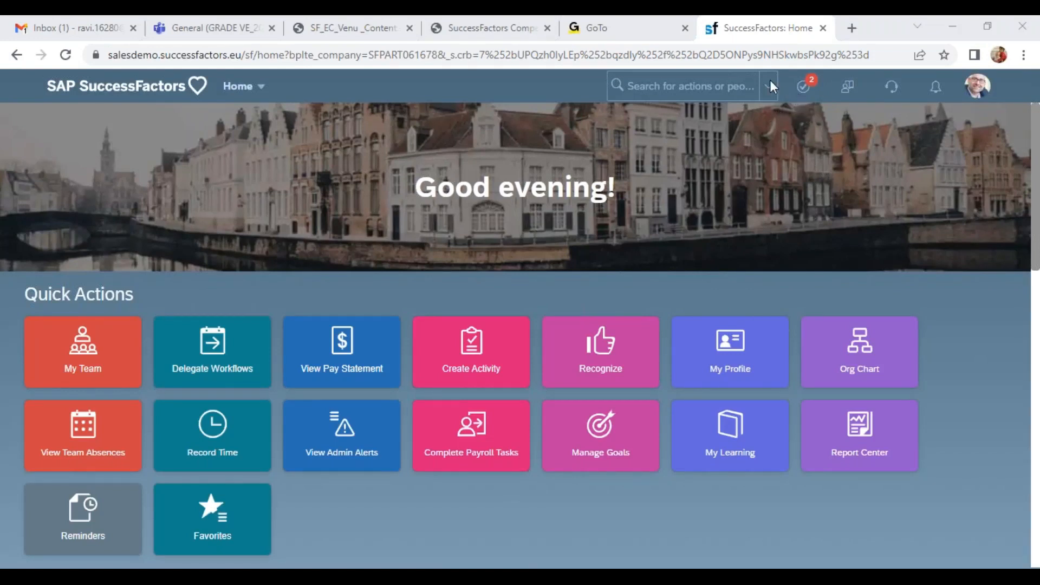
{"action": "left_click", "coordinate": [645, 91]}
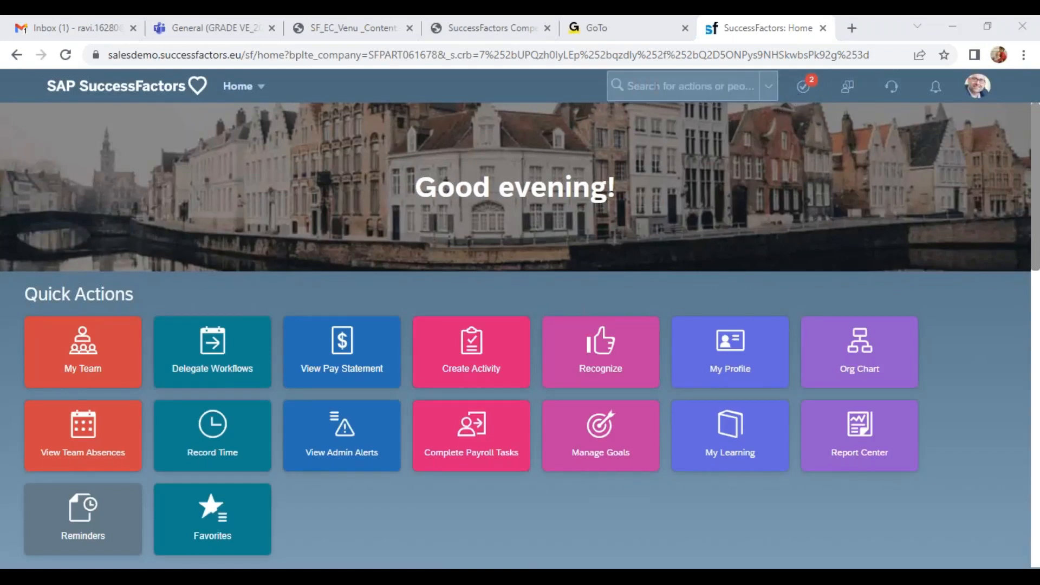
{"action": "left_click", "coordinate": [884, 155]}
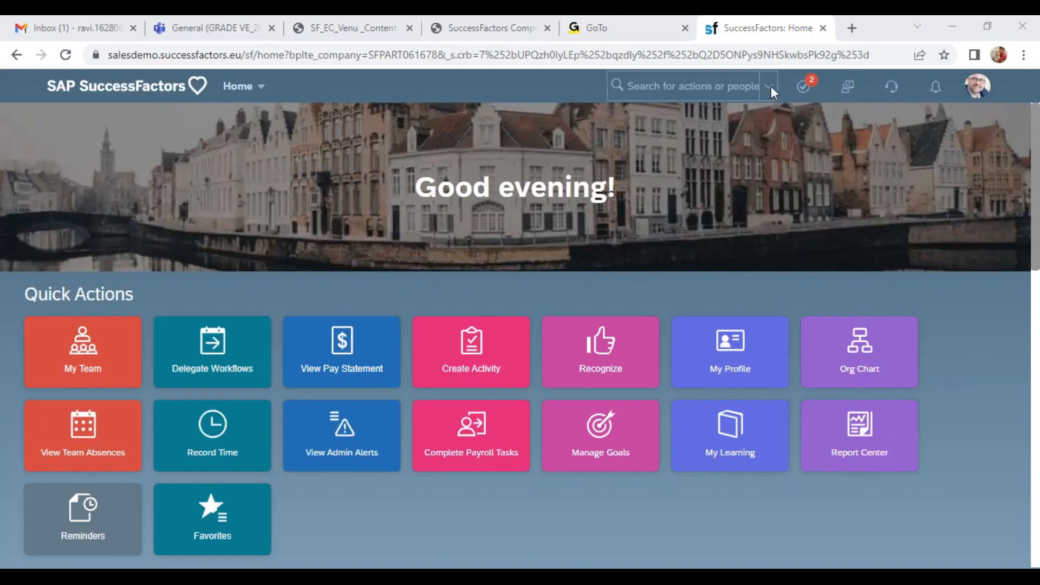
{"action": "left_click", "coordinate": [640, 99]}
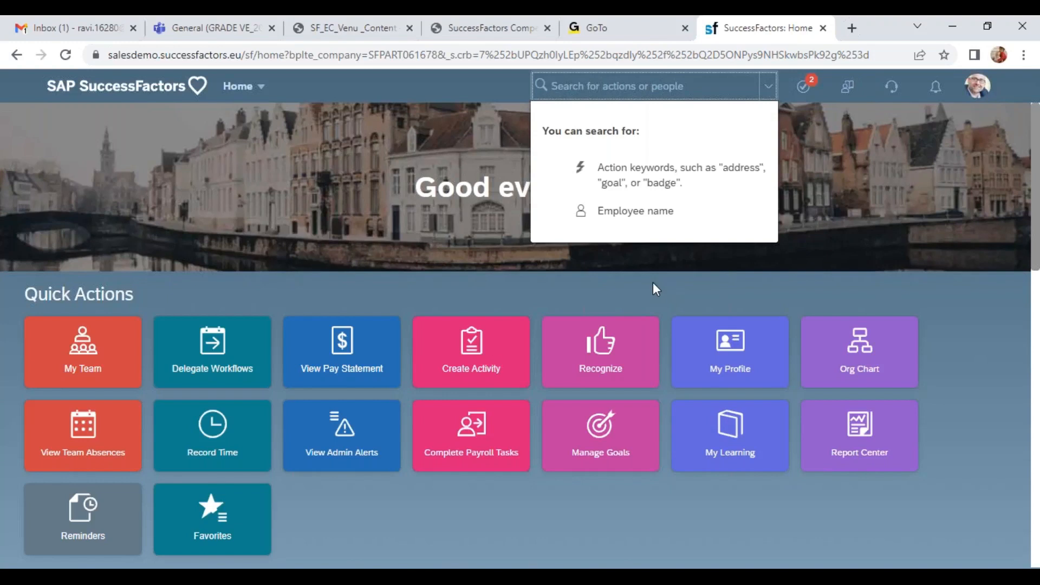
{"action": "left_click", "coordinate": [553, 86]}
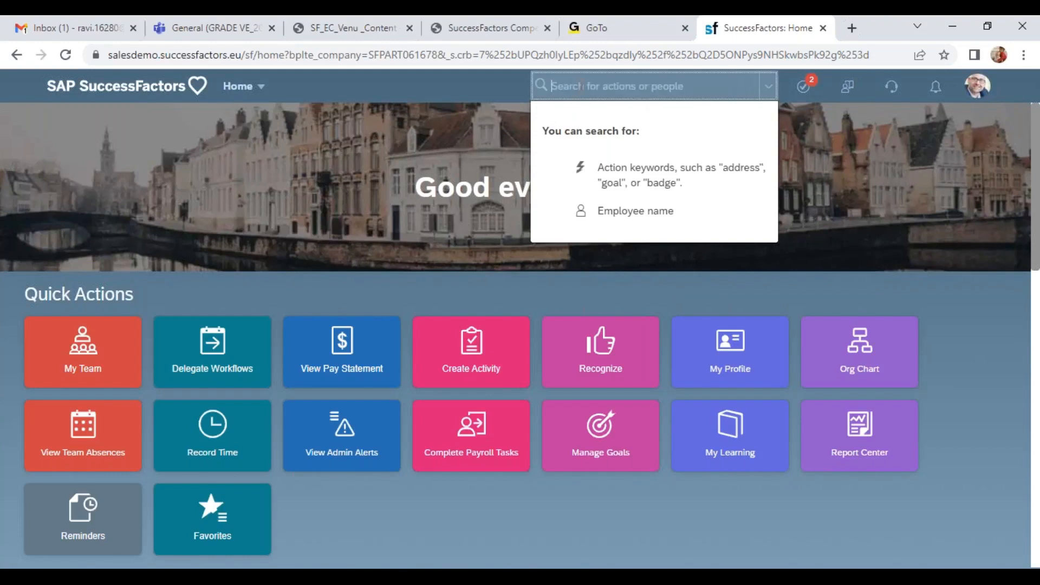
Step: Search the actions and people for "pay"
{"action": "type", "text": "man"}
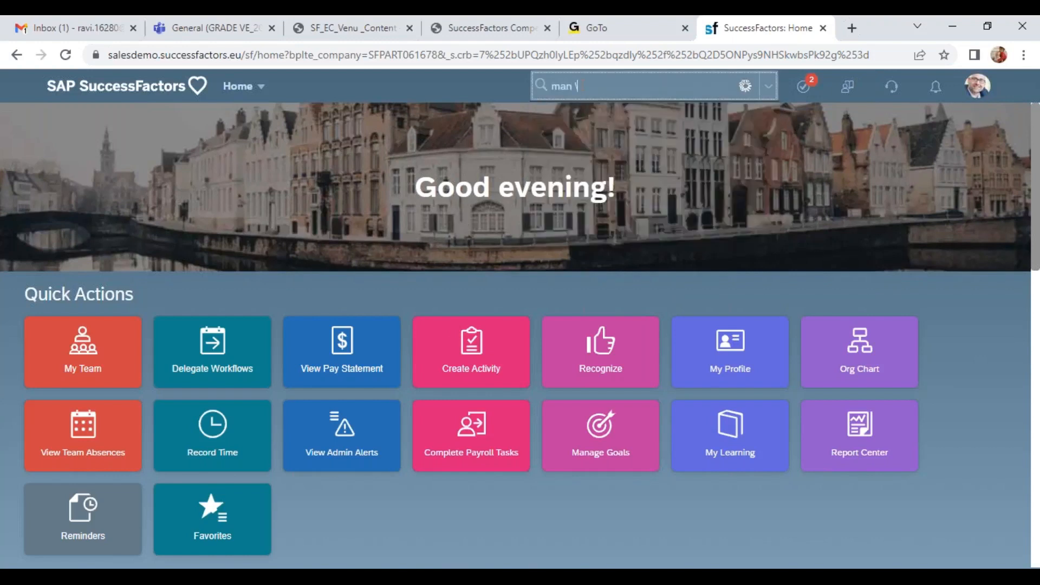
{"action": "key", "text": "BackSpace"}
{"action": "key", "text": "BackSpace"}
{"action": "key", "text": "BackSpace"}
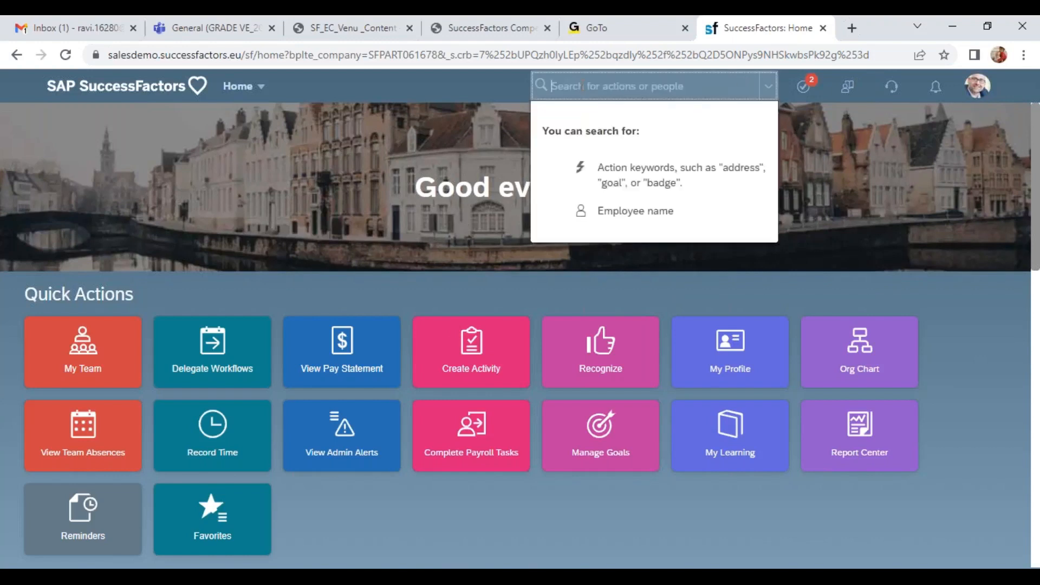
{"action": "type", "text": "pay"}
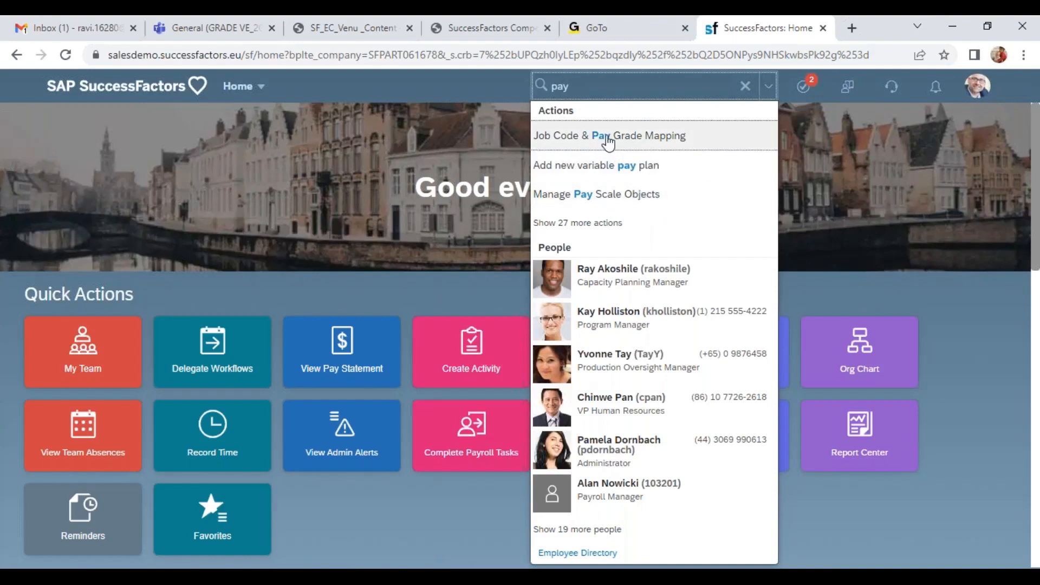
Step: Search for "man action", open Manage Action Search, and look at the number of listed actions
{"action": "key", "text": "ctrl+a"}
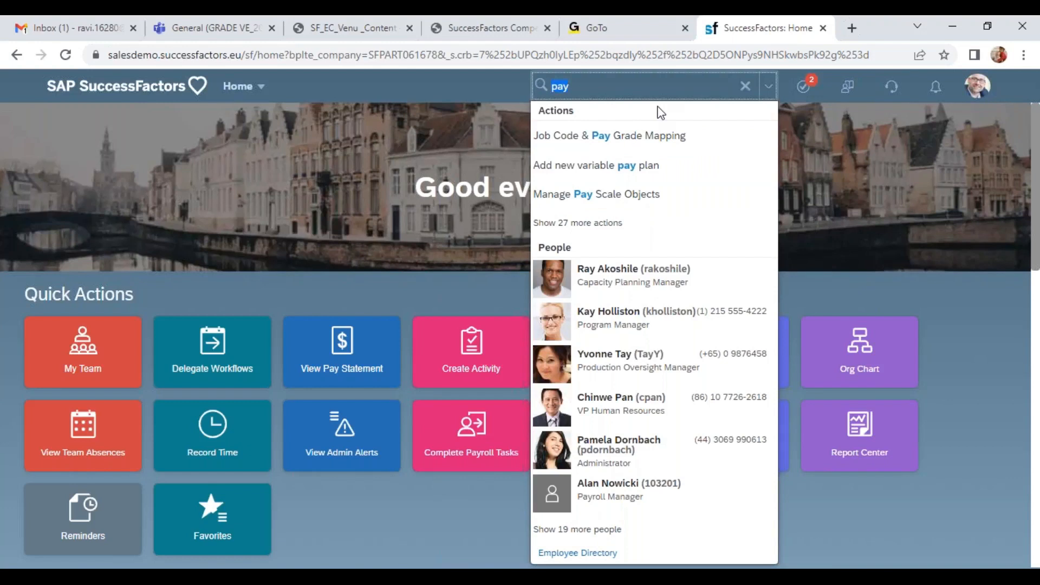
{"action": "type", "text": "man action"}
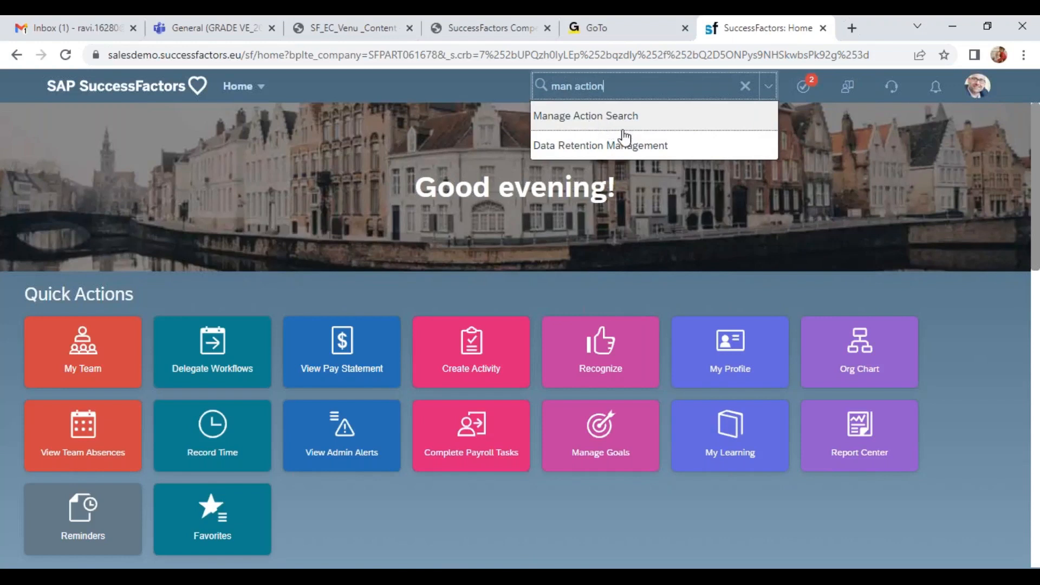
{"action": "left_click", "coordinate": [620, 126]}
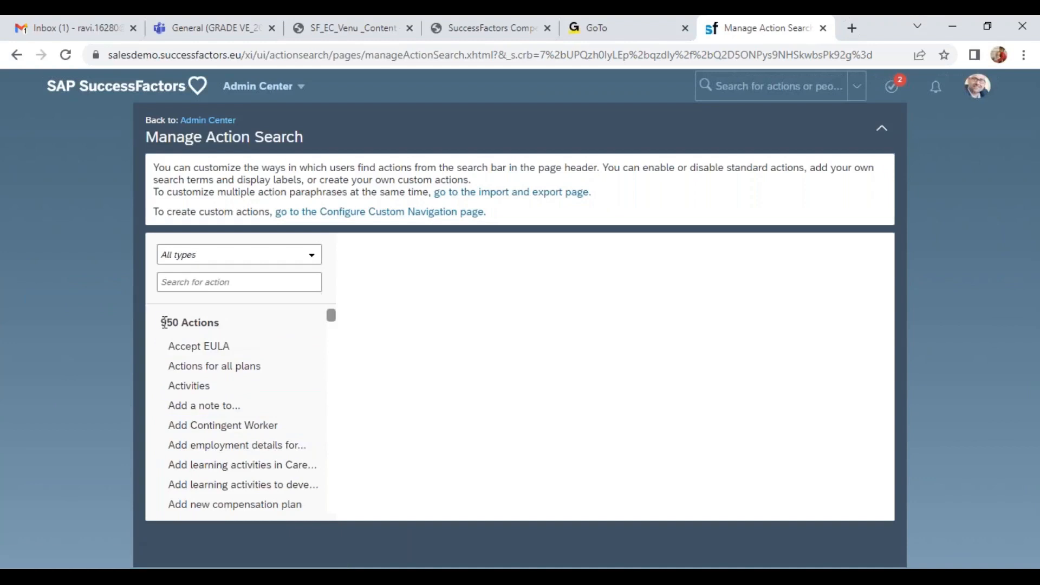
{"action": "left_click_drag", "start_coordinate": [162, 322], "coordinate": [251, 338]}
{"action": "left_click_drag", "start_coordinate": [332, 317], "coordinate": [307, 298]}
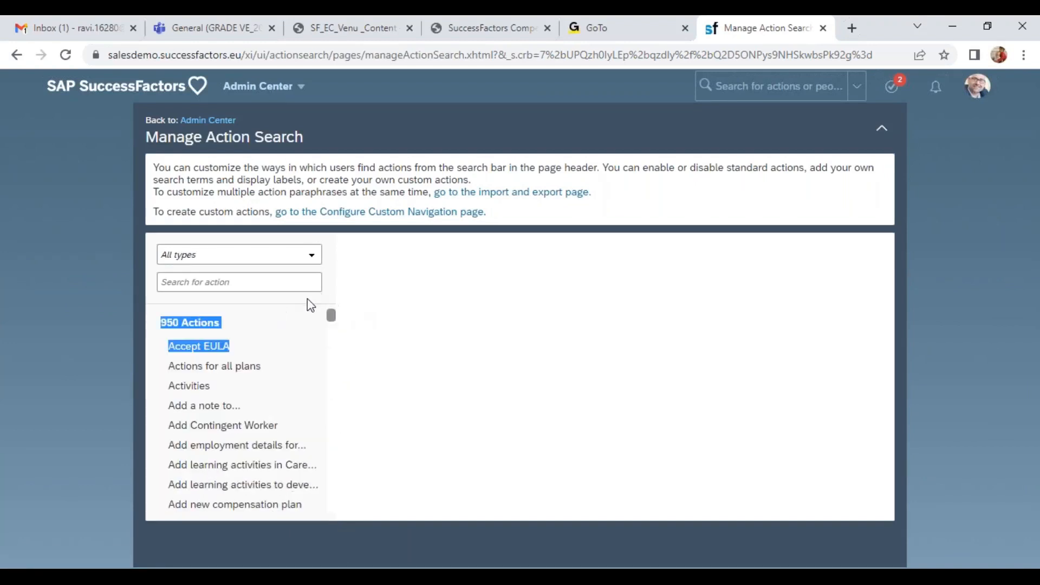
Step: Filter the action list by "manage org" and select the first Manage Organization, Pay and... action
{"action": "left_click", "coordinate": [231, 283]}
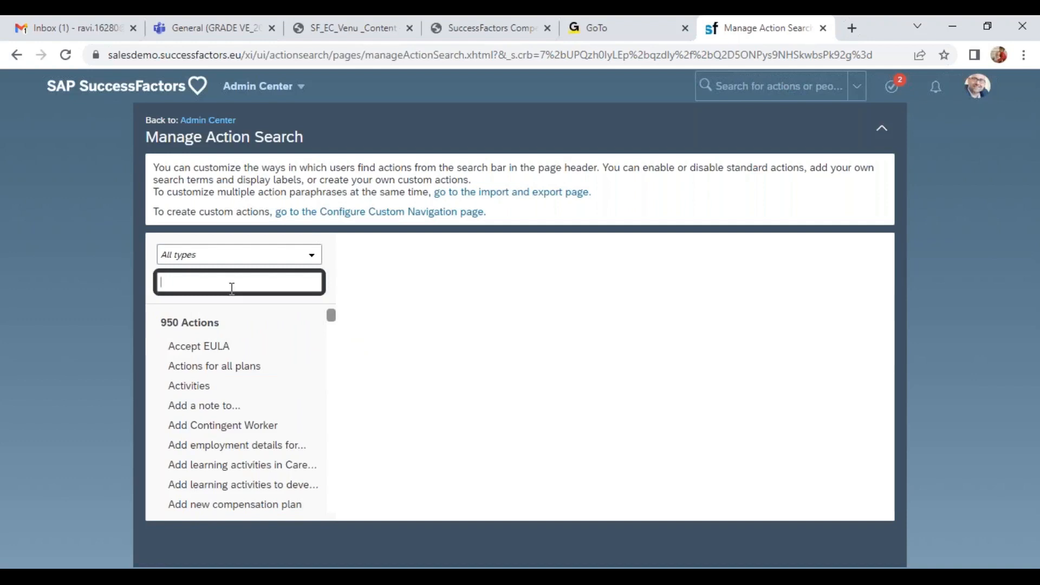
{"action": "type", "text": "manah"}
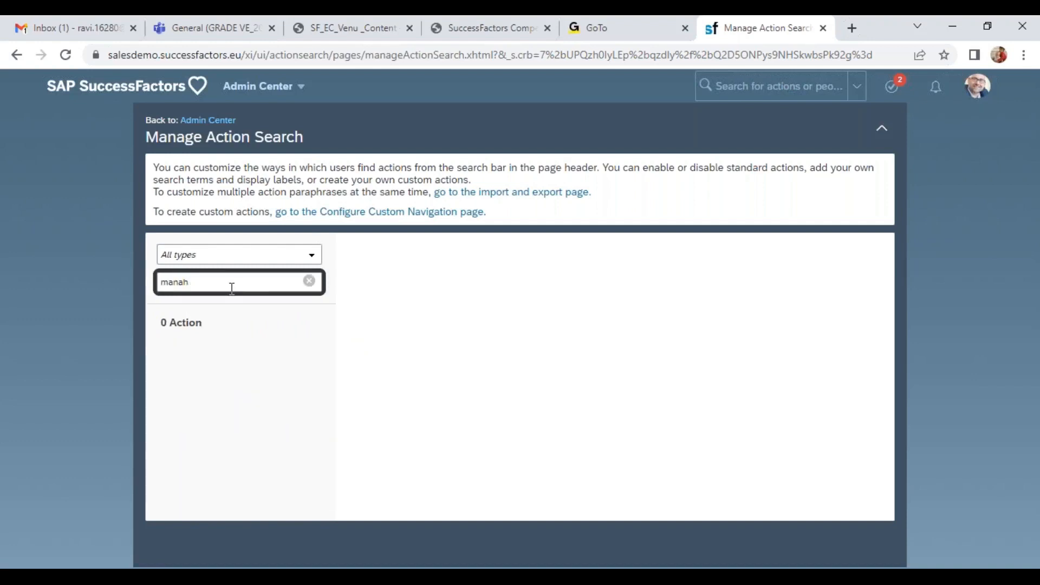
{"action": "key", "text": "BackSpace"}
{"action": "type", "text": "g eorg"}
{"action": "left_click_drag", "start_coordinate": [191, 283], "coordinate": [200, 283]}
{"action": "key", "text": "BackSpace"}
{"action": "key", "text": "BackSpace"}
{"action": "type", "text": "e org"}
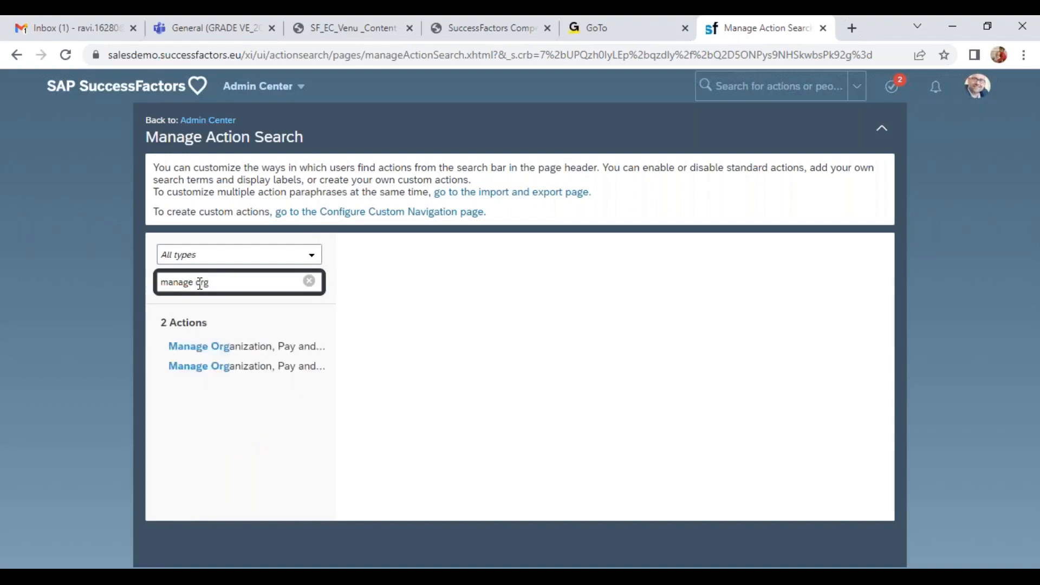
{"action": "left_click", "coordinate": [262, 352]}
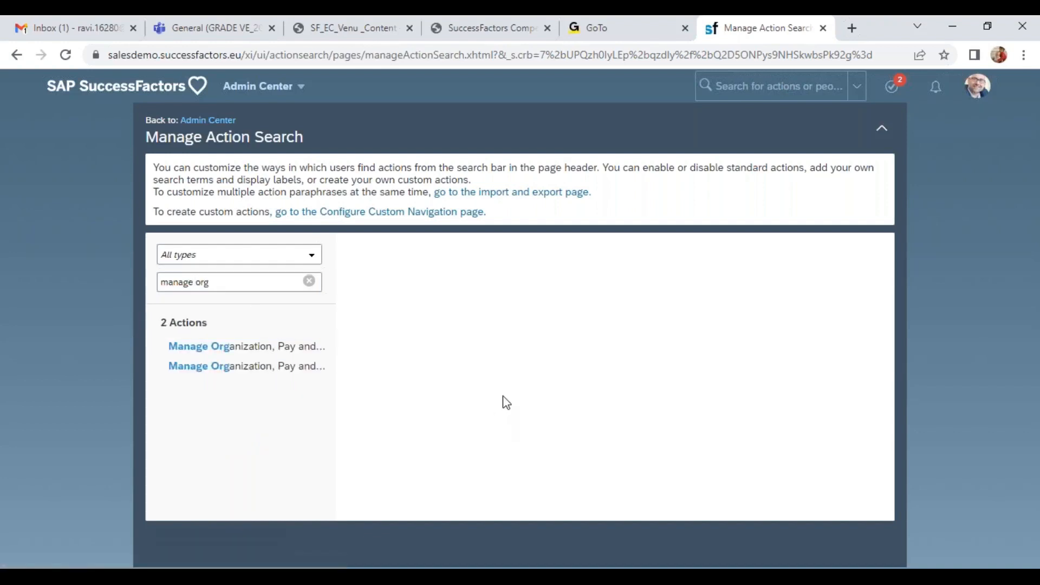
Step: Open the first Manage Organization, Pay and Job Structures action and review its standard search terms and displayed paraphrase
{"action": "left_click", "coordinate": [217, 350]}
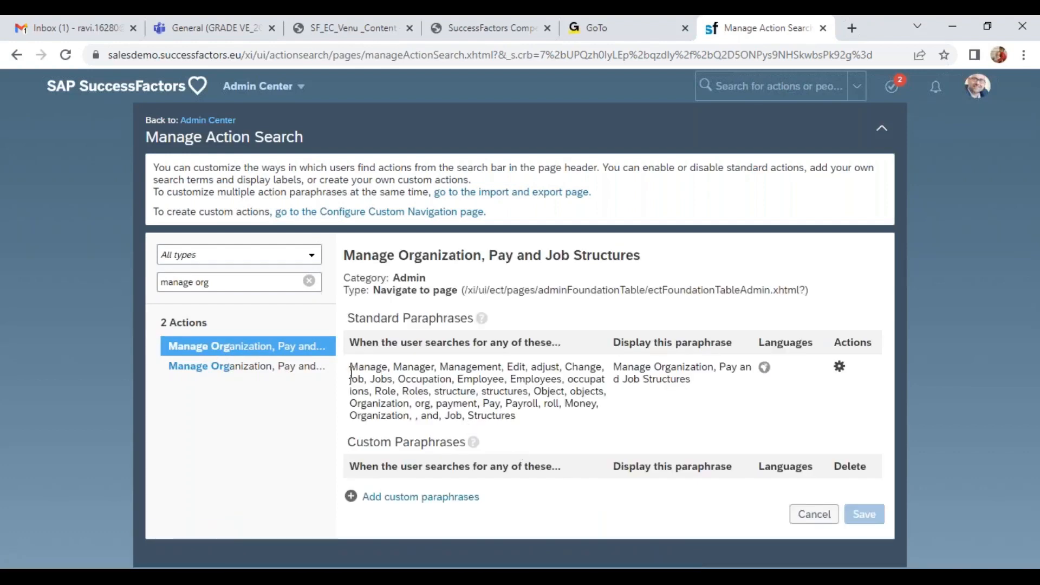
{"action": "left_click_drag", "start_coordinate": [350, 367], "coordinate": [530, 420]}
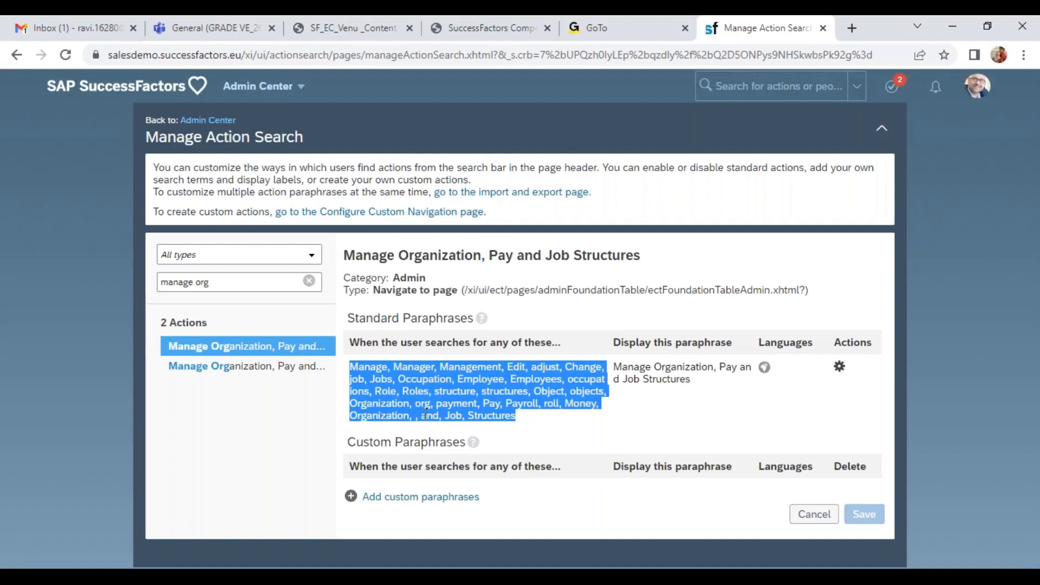
{"action": "left_click", "coordinate": [507, 368]}
{"action": "left_click_drag", "start_coordinate": [614, 367], "coordinate": [691, 384]}
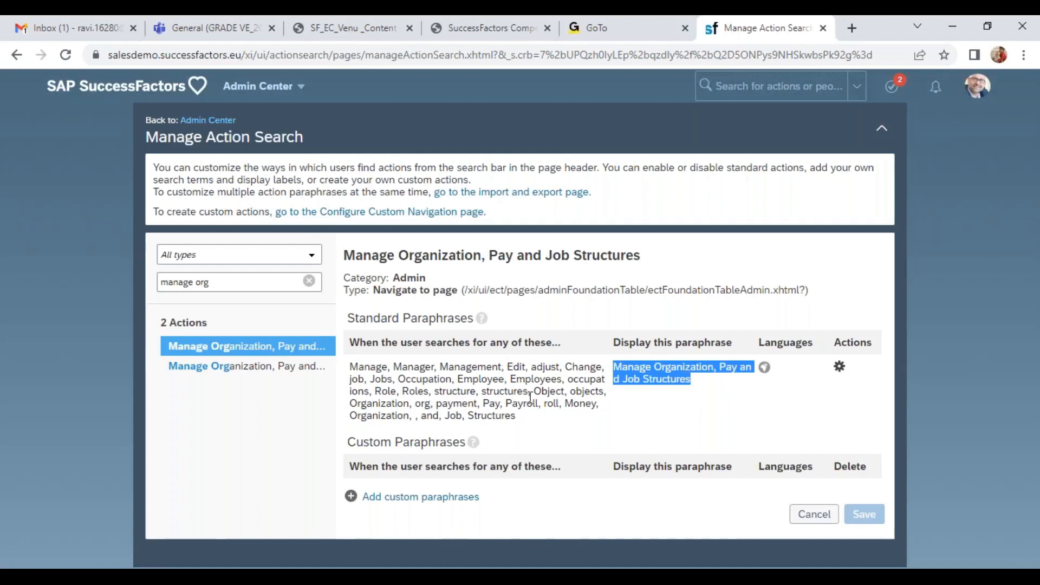
Step: Add a custom paraphrase to Manage Organization, Pay and Job Structures with the trainer's first name as its search term
{"action": "left_click", "coordinate": [416, 500]}
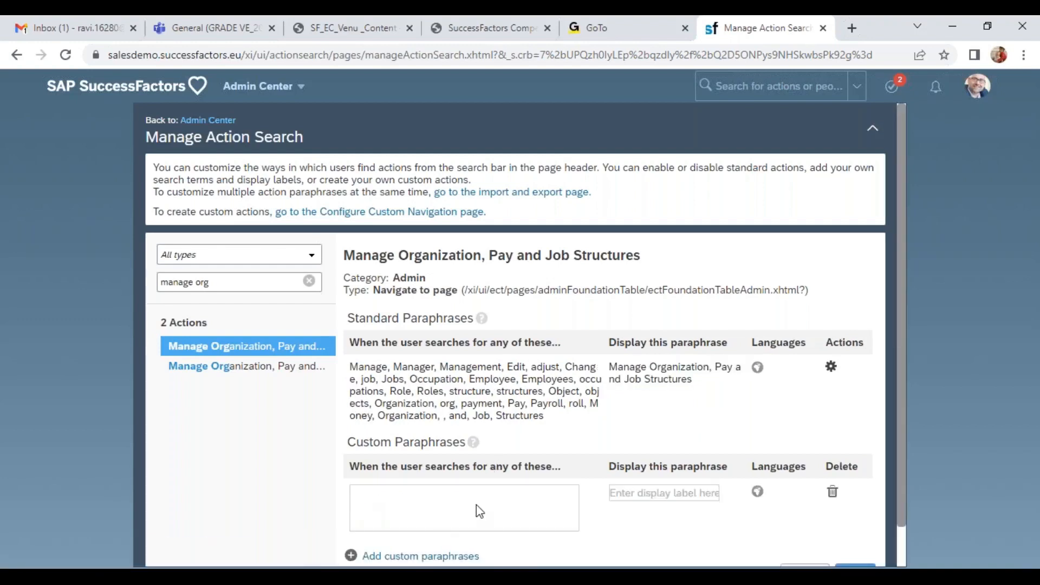
{"action": "type", "text": "venu"}
{"action": "left_click", "coordinate": [655, 494]}
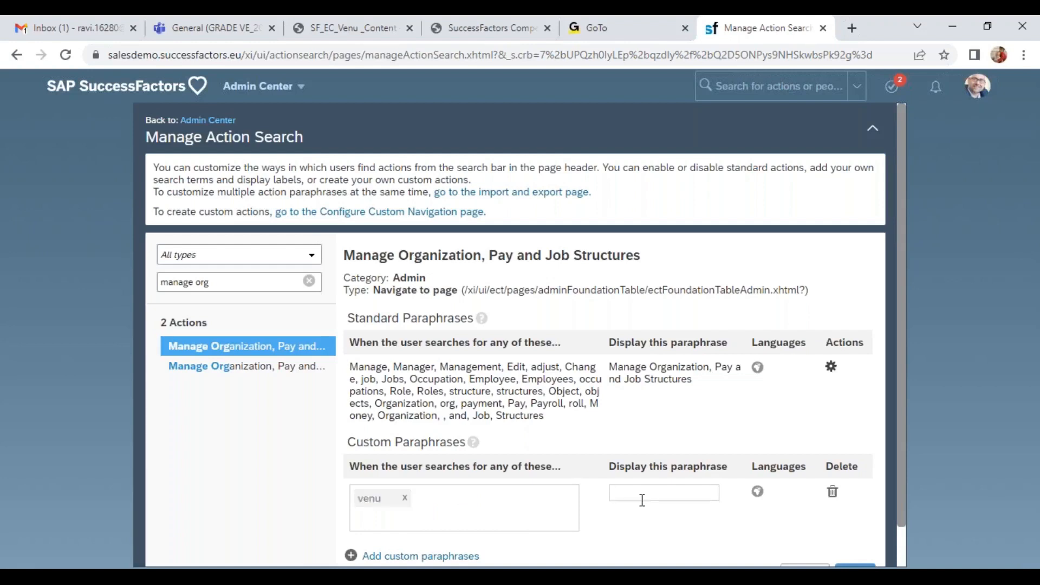
Step: Copy the standard label "Manage Organization, Pay and Job Structures" as the custom paraphrase's display label and save the action
{"action": "left_click_drag", "start_coordinate": [692, 379], "coordinate": [618, 374]}
{"action": "key", "text": "ctrl+c"}
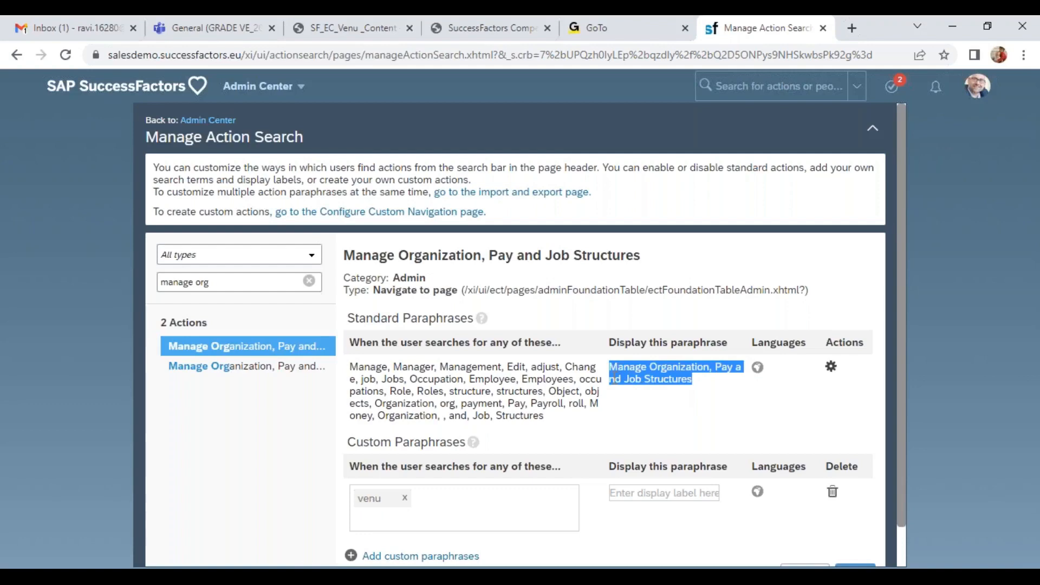
{"action": "left_click", "coordinate": [661, 493]}
{"action": "key", "text": "ctrl+v"}
{"action": "left_click", "coordinate": [672, 528]}
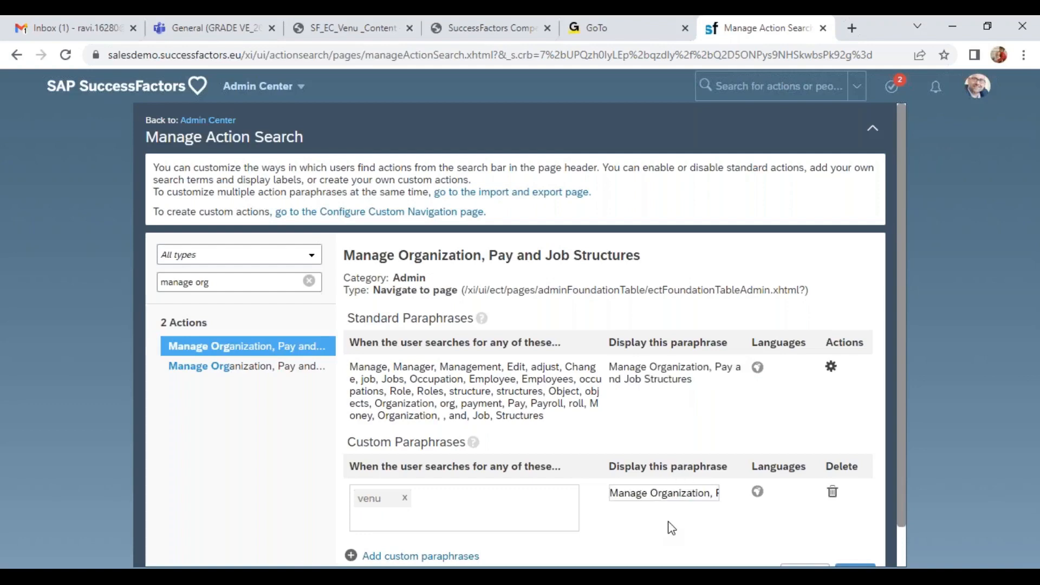
{"action": "scroll", "coordinate": [795, 534], "scroll_direction": "down", "scroll_amount": 1}
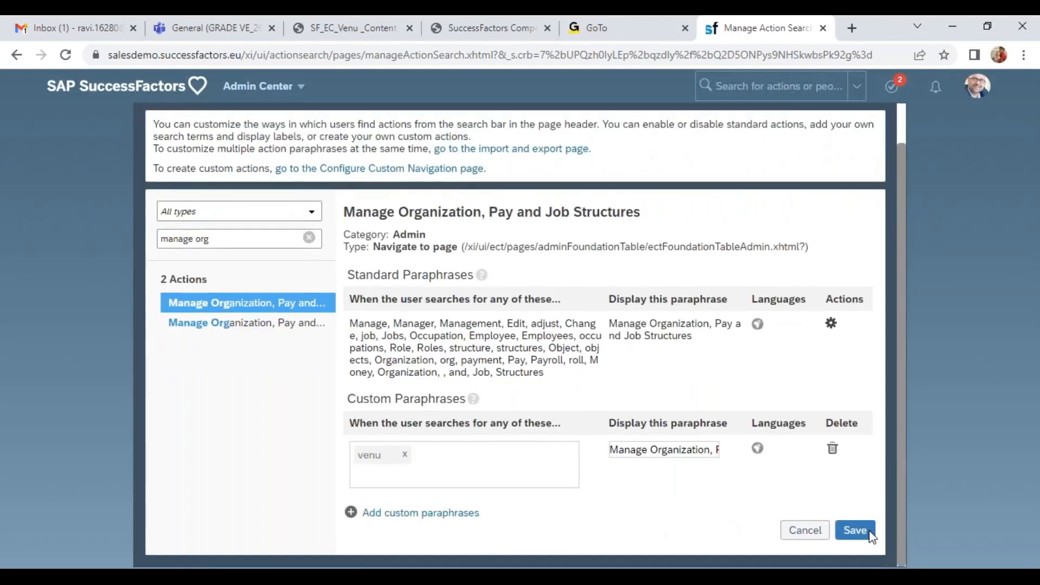
{"action": "left_click", "coordinate": [869, 534]}
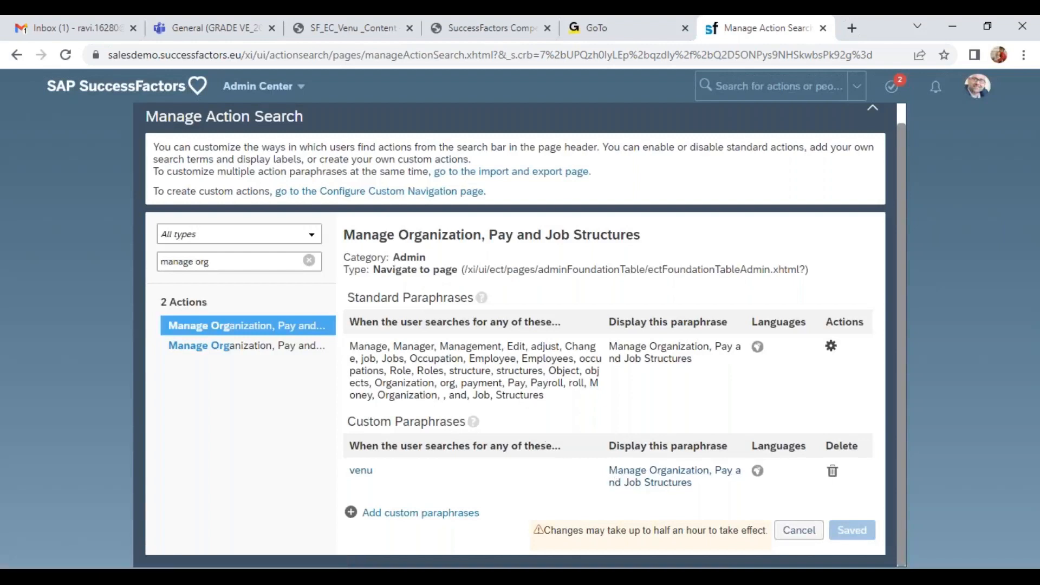
Step: Return to the Home page and search the actions and people for the trainer's first name used as the custom term
{"action": "left_click", "coordinate": [301, 92]}
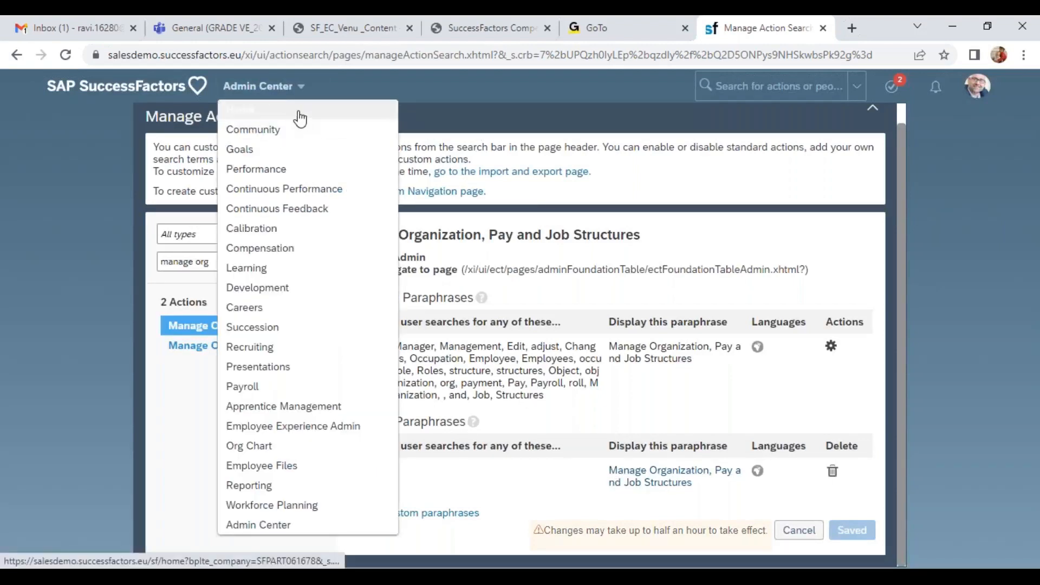
{"action": "left_click", "coordinate": [298, 111]}
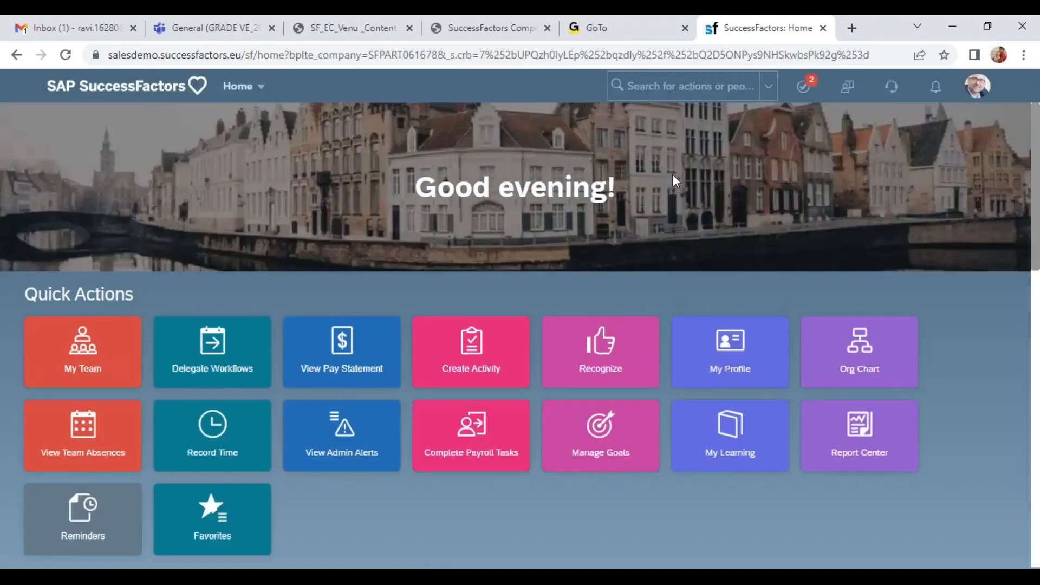
{"action": "left_click", "coordinate": [677, 86]}
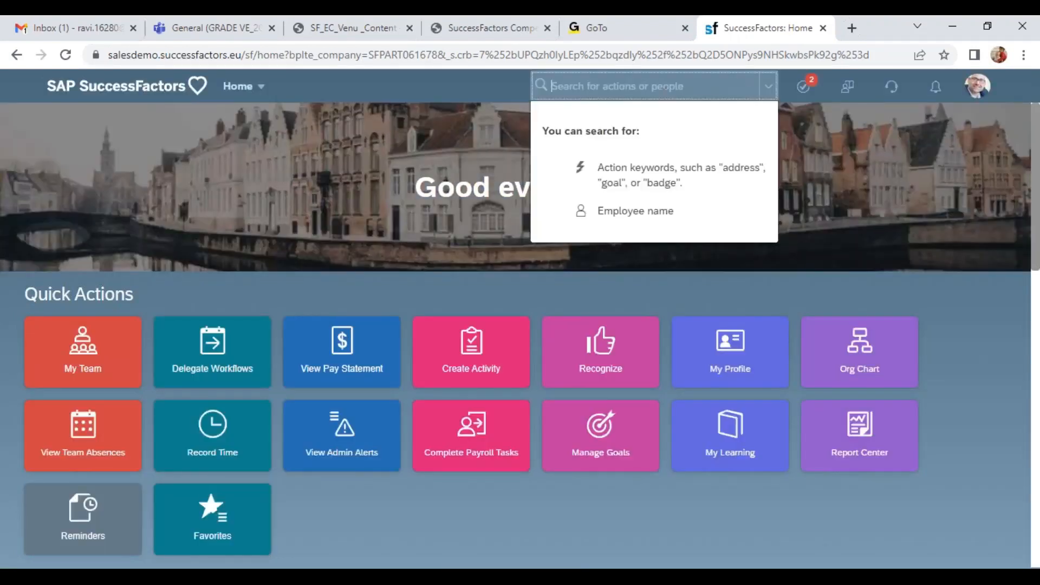
{"action": "type", "text": "venu"}
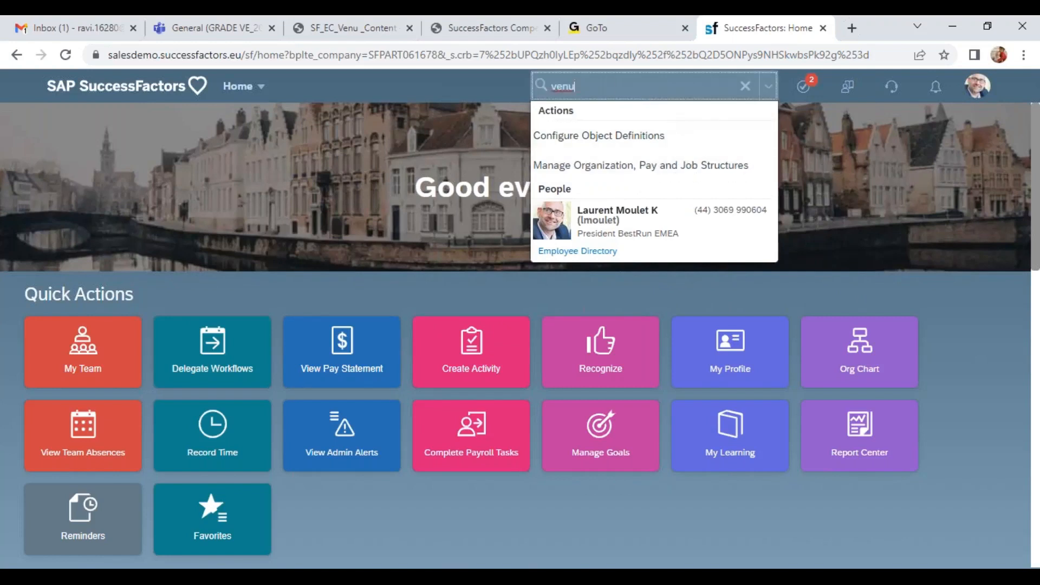
Step: Replace the search term with "text replace" and open the Text Replacement page
{"action": "double_click", "coordinate": [563, 86]}
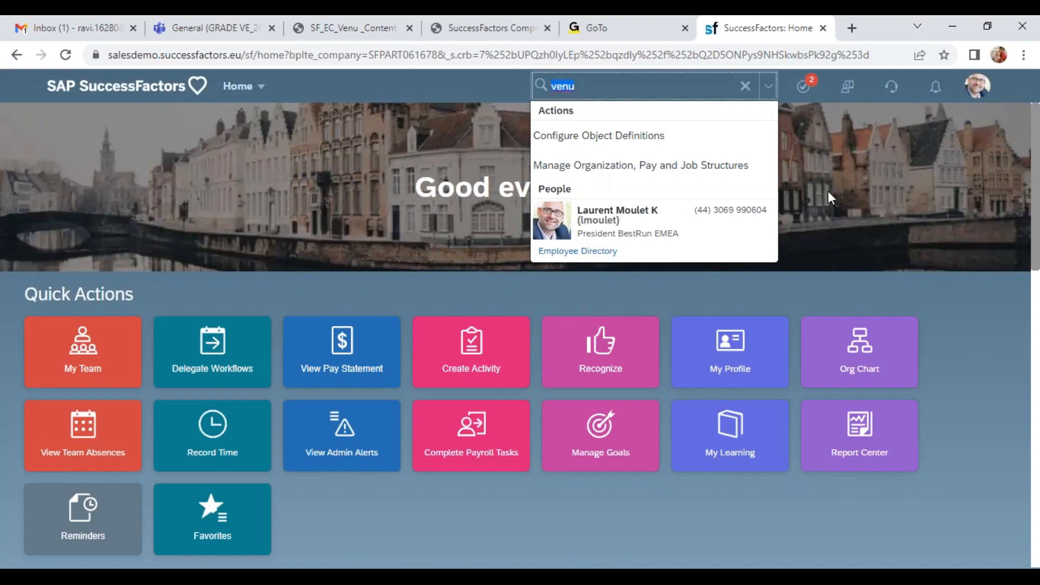
{"action": "key", "text": "BackSpace"}
{"action": "type", "text": "text replace"}
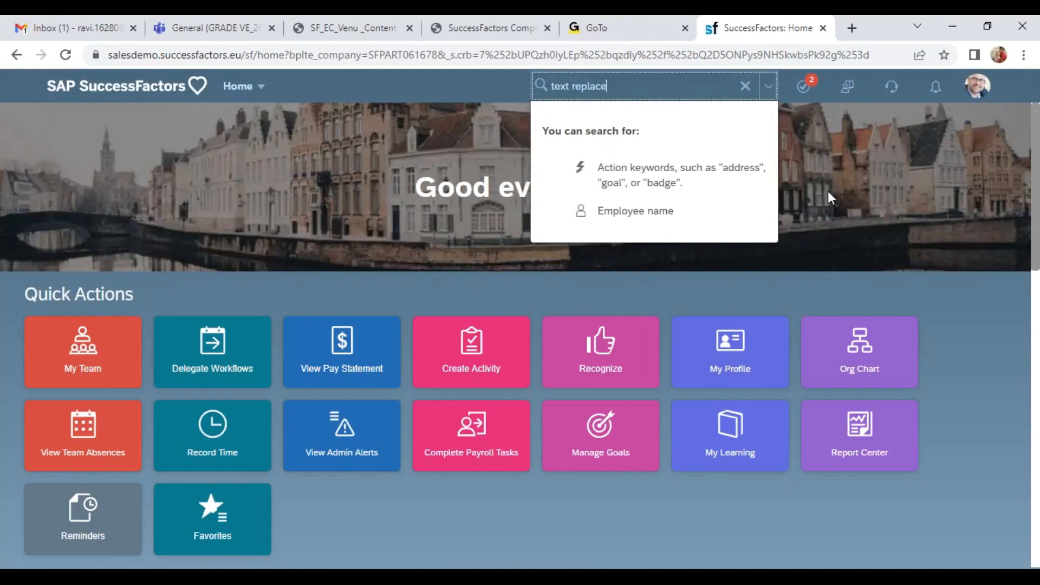
{"action": "key", "text": "Return"}
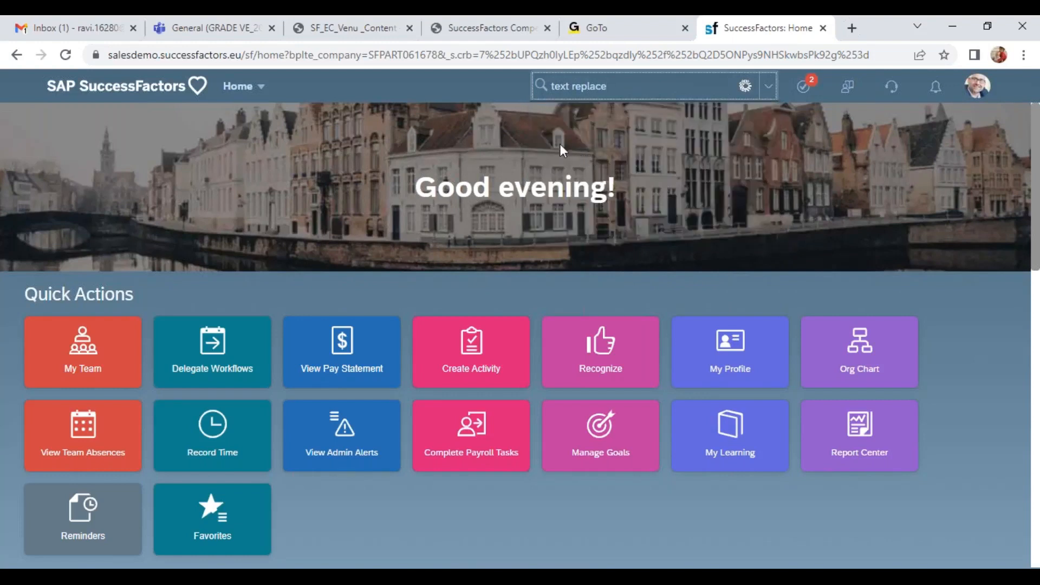
{"action": "left_click", "coordinate": [568, 115]}
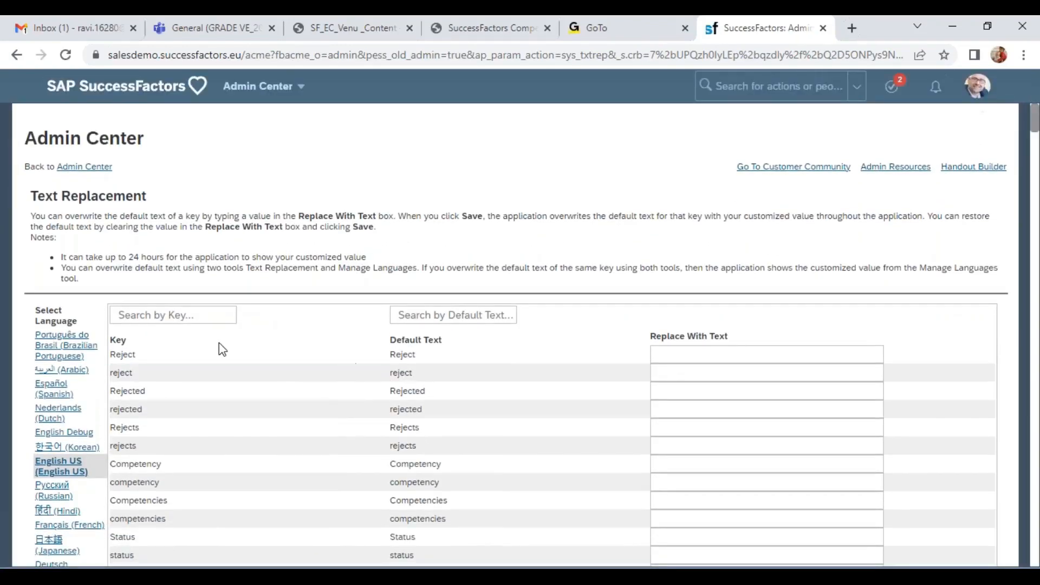
Step: Examine the Reject key and the module names, and check the replacement text of the Objectives key
{"action": "double_click", "coordinate": [161, 358]}
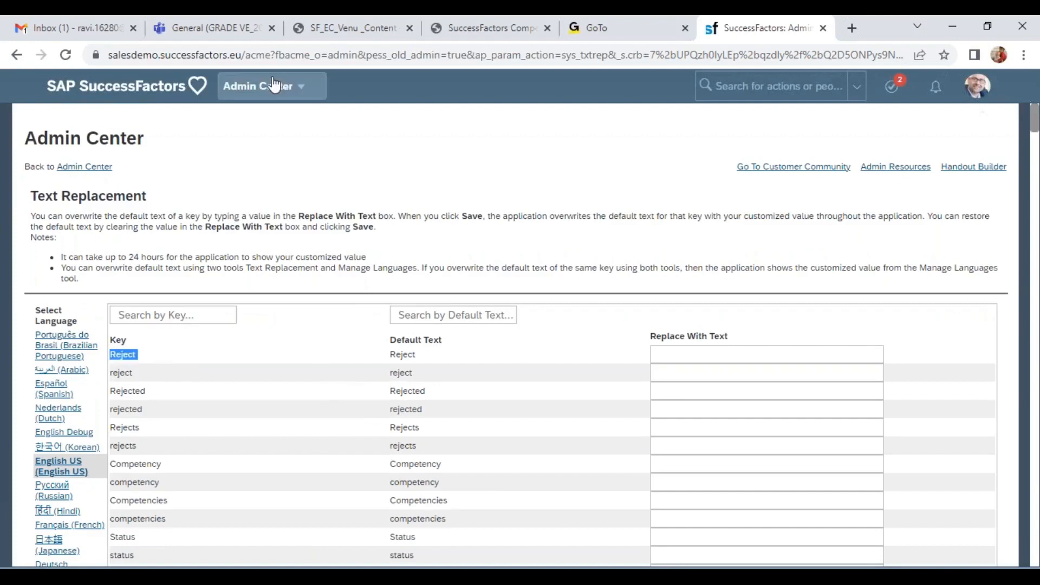
{"action": "left_click", "coordinate": [296, 86]}
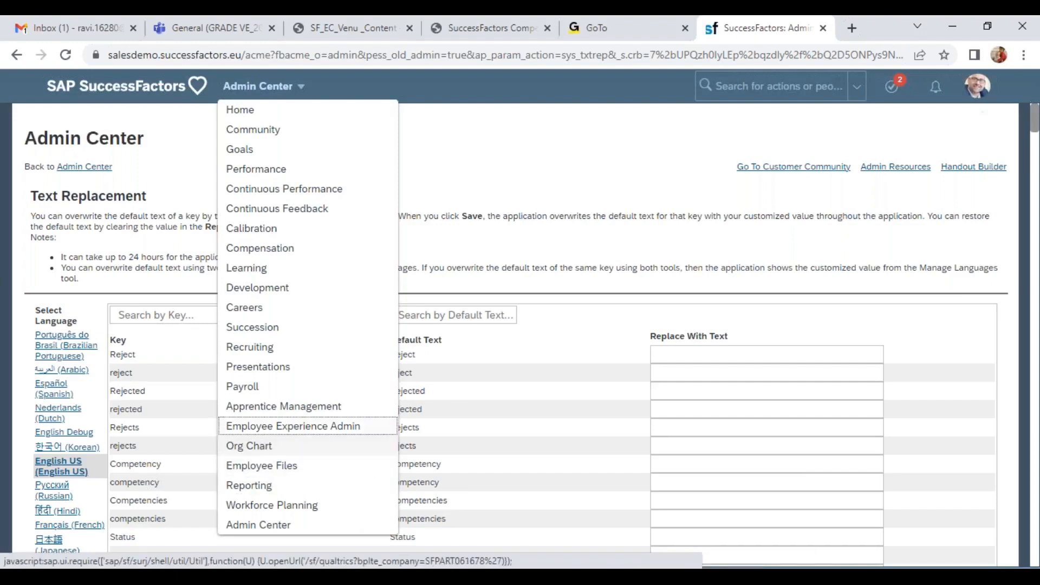
{"action": "scroll", "coordinate": [446, 267], "scroll_direction": "down", "scroll_amount": 5}
{"action": "scroll", "coordinate": [446, 266], "scroll_direction": "down", "scroll_amount": 10}
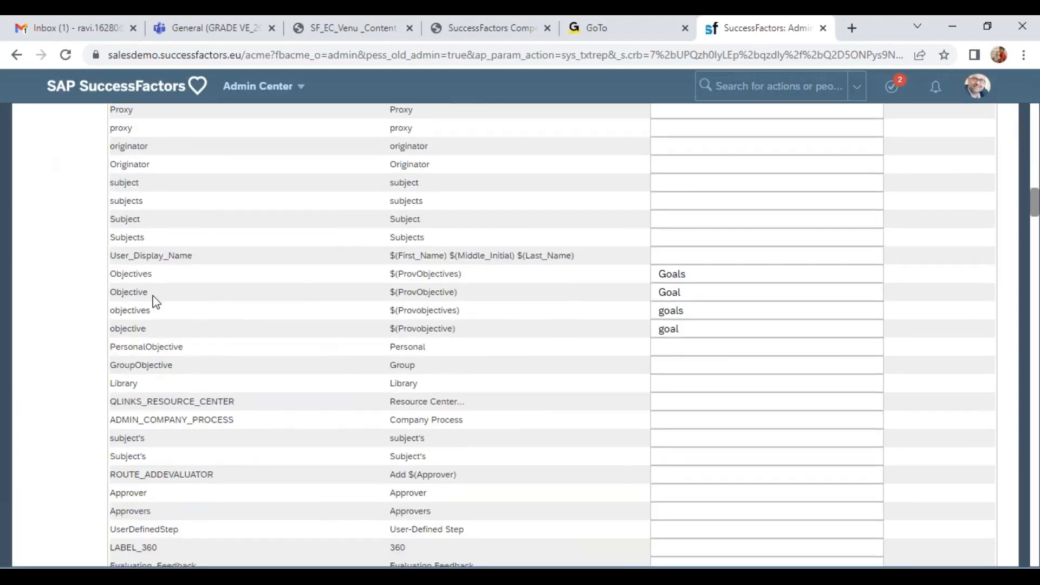
{"action": "left_click_drag", "start_coordinate": [121, 274], "coordinate": [162, 277]}
{"action": "left_click_drag", "start_coordinate": [694, 273], "coordinate": [645, 285]}
Step: Examine the replacement texts for the Company Info and SAP Jam default texts and compare them with the module names
{"action": "scroll", "coordinate": [598, 308], "scroll_direction": "down", "scroll_amount": 15}
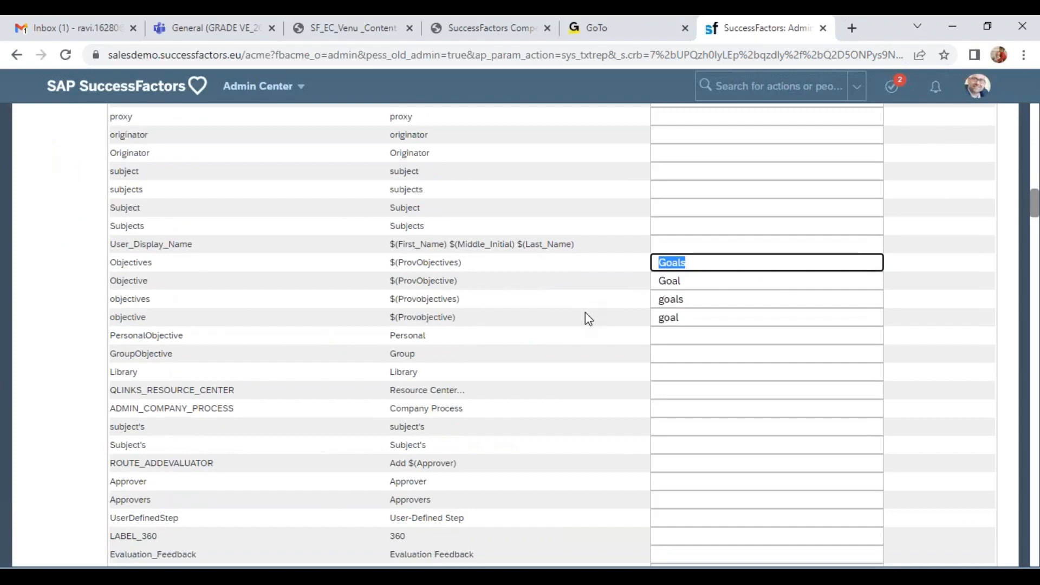
{"action": "scroll", "coordinate": [573, 336], "scroll_direction": "down", "scroll_amount": 15}
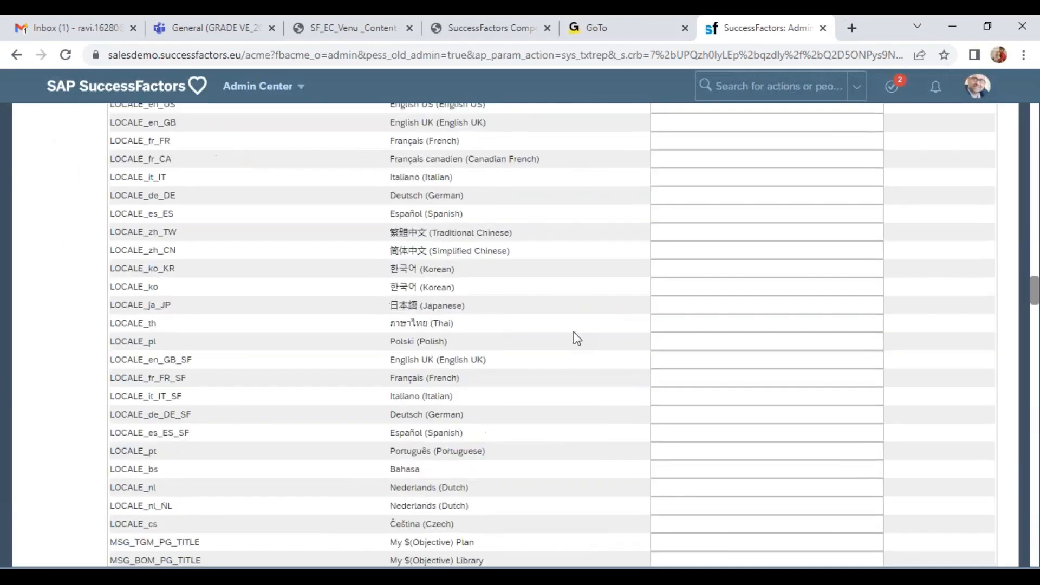
{"action": "scroll", "coordinate": [574, 343], "scroll_direction": "down", "scroll_amount": 15}
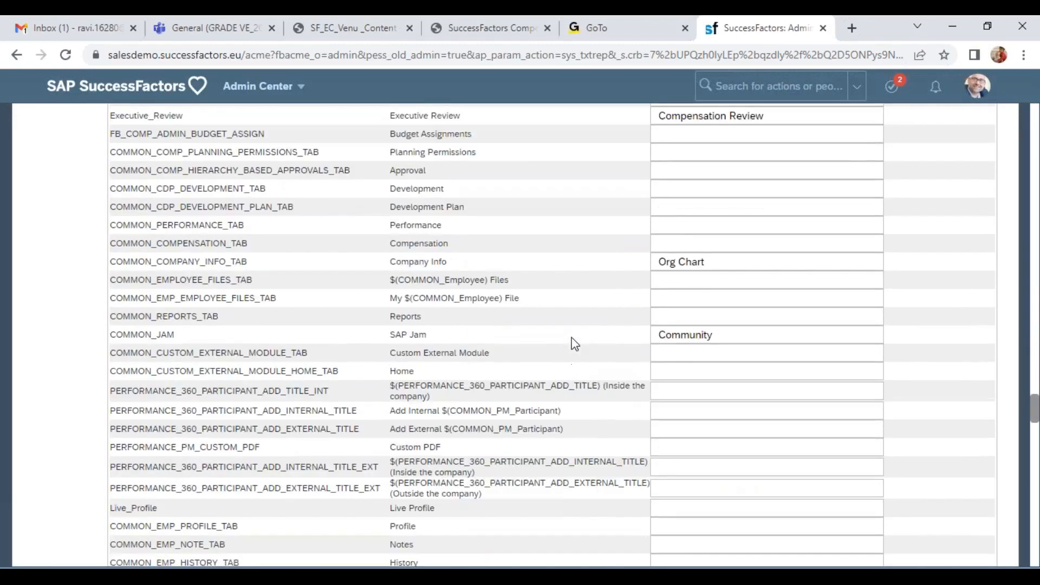
{"action": "scroll", "coordinate": [575, 343], "scroll_direction": "up", "scroll_amount": 3}
{"action": "left_click", "coordinate": [660, 429]}
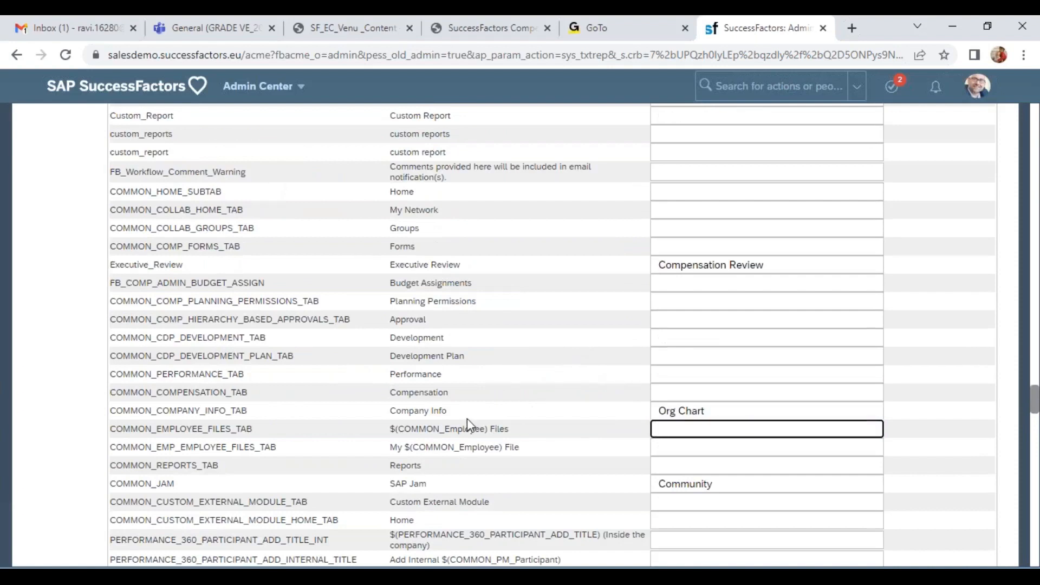
{"action": "mouse_move", "coordinate": [457, 420]}
{"action": "left_mouse_down"}
{"action": "mouse_move", "coordinate": [372, 425]}
{"action": "mouse_move", "coordinate": [448, 432]}
{"action": "left_mouse_up"}
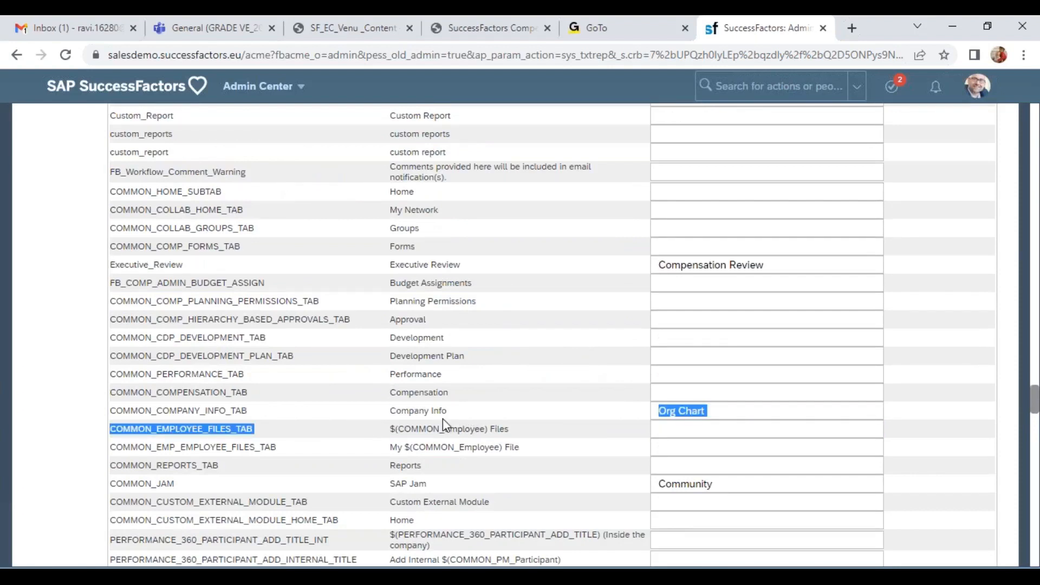
{"action": "double_click", "coordinate": [424, 412]}
{"action": "left_click", "coordinate": [761, 422]}
{"action": "left_click", "coordinate": [728, 416]}
{"action": "left_click_drag", "start_coordinate": [728, 415], "coordinate": [660, 413]}
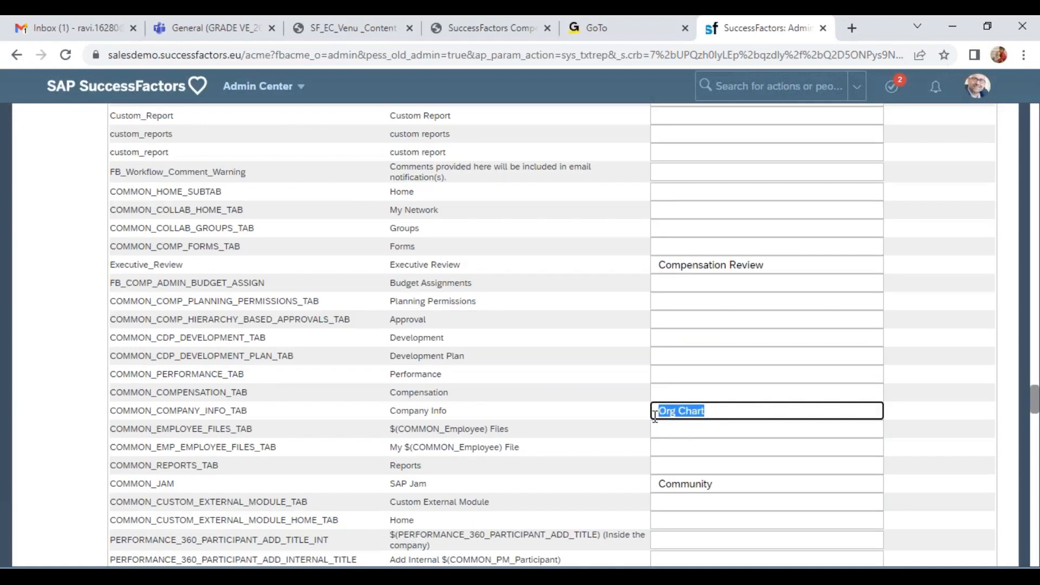
{"action": "left_click_drag", "start_coordinate": [400, 483], "coordinate": [492, 483]}
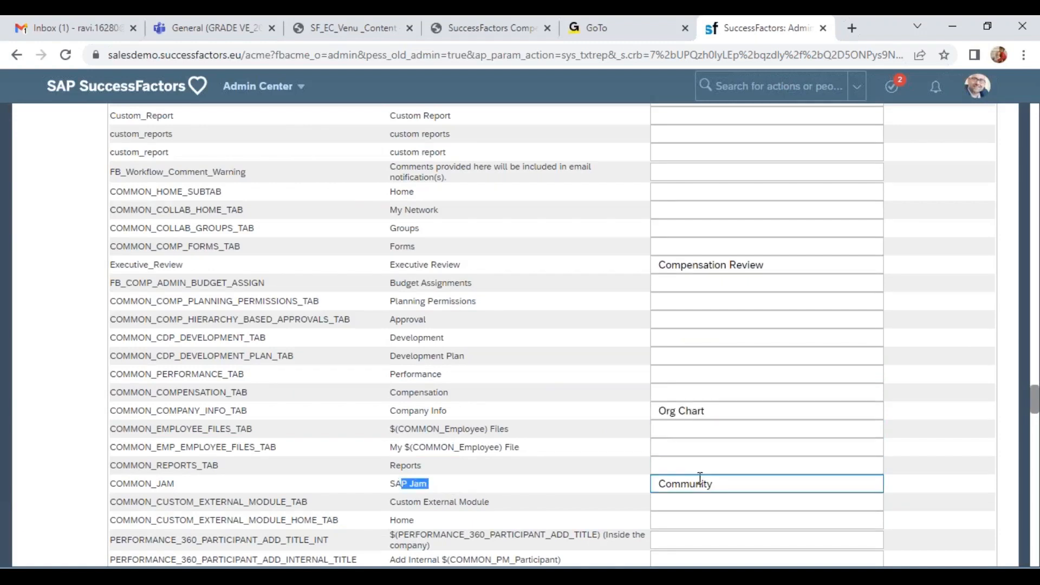
{"action": "left_click", "coordinate": [300, 87]}
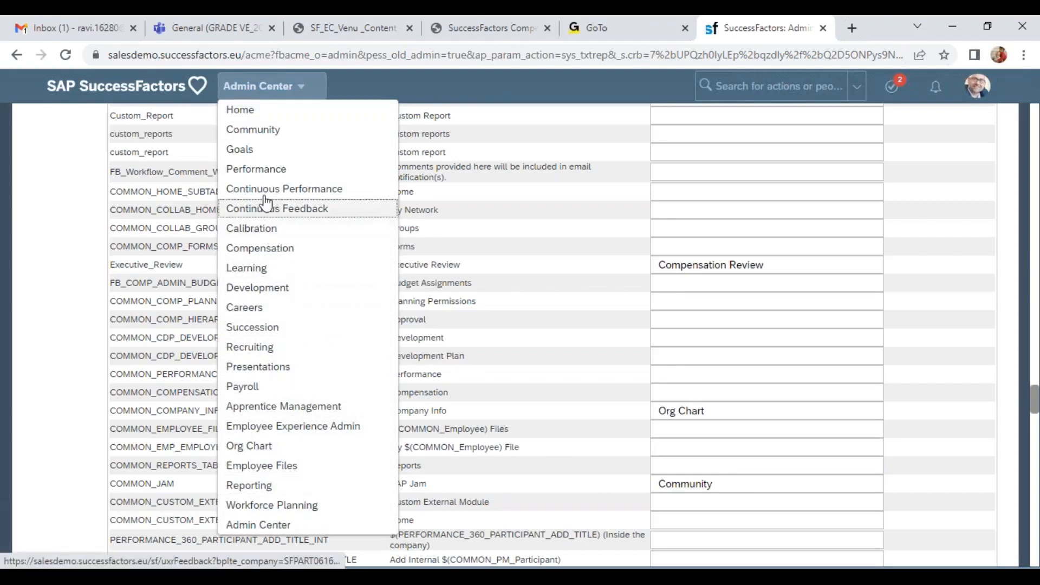
Step: Find the Stack Ranker default text further down the list and check its replacement text
{"action": "scroll", "coordinate": [788, 364], "scroll_direction": "down", "scroll_amount": 5}
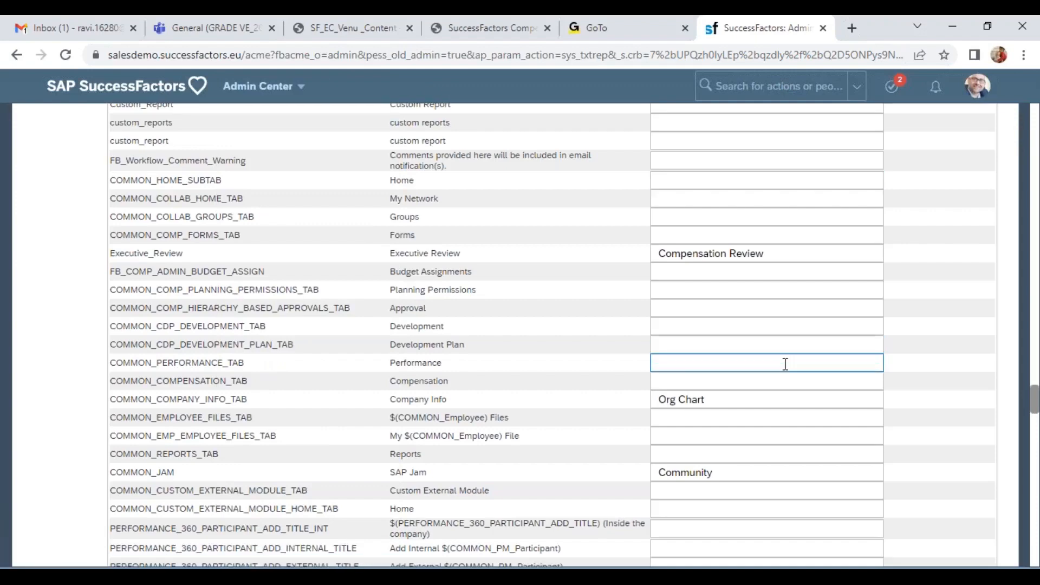
{"action": "scroll", "coordinate": [759, 290], "scroll_direction": "down", "scroll_amount": 5}
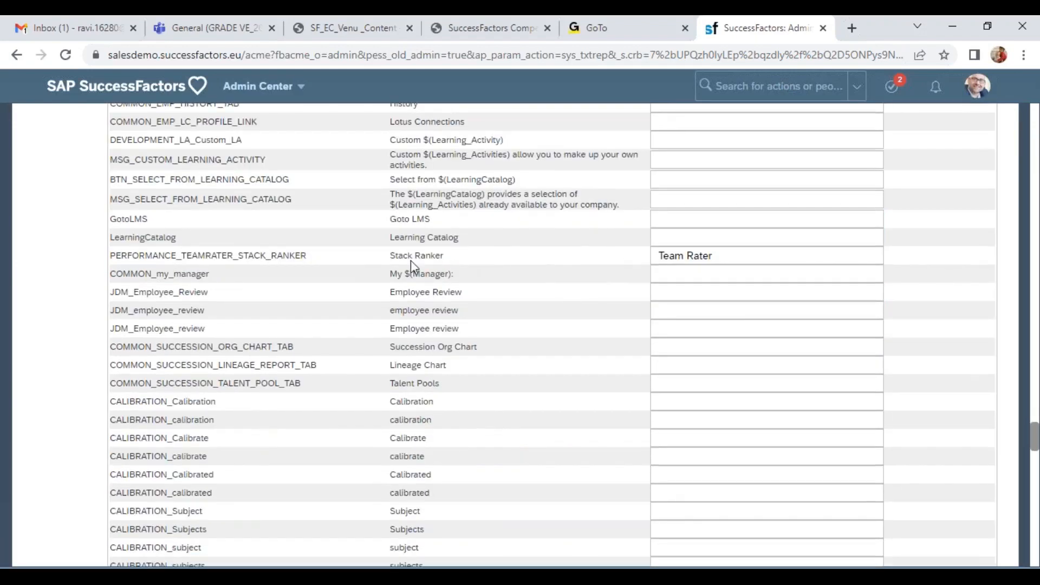
{"action": "left_click_drag", "start_coordinate": [398, 256], "coordinate": [595, 269]}
{"action": "triple_click", "coordinate": [720, 257]}
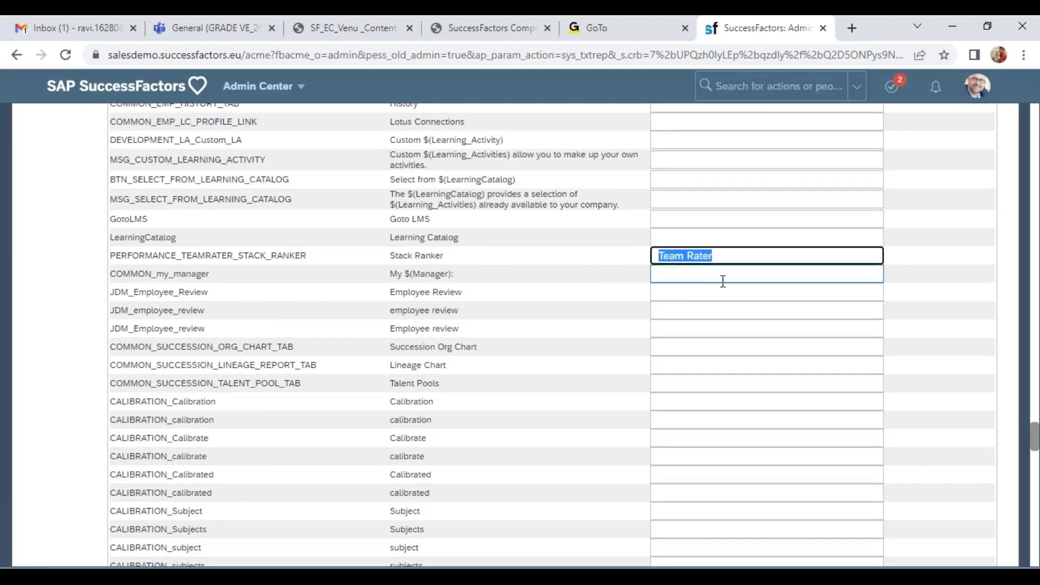
Step: Find the Pay Targets default text for EMPFILE_HRIS_PAY_TARGETS and compare it with its replacement text
{"action": "scroll", "coordinate": [722, 283], "scroll_direction": "down", "scroll_amount": 1}
{"action": "scroll", "coordinate": [723, 283], "scroll_direction": "down", "scroll_amount": 15}
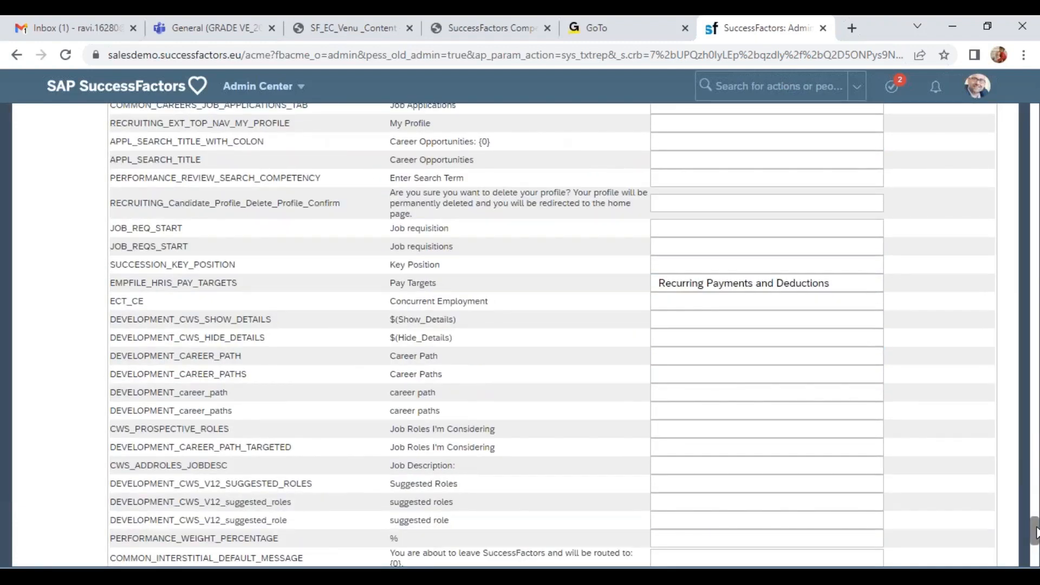
{"action": "scroll", "coordinate": [1034, 531], "scroll_direction": "down", "scroll_amount": 1}
{"action": "left_click_drag", "start_coordinate": [390, 274], "coordinate": [445, 283]}
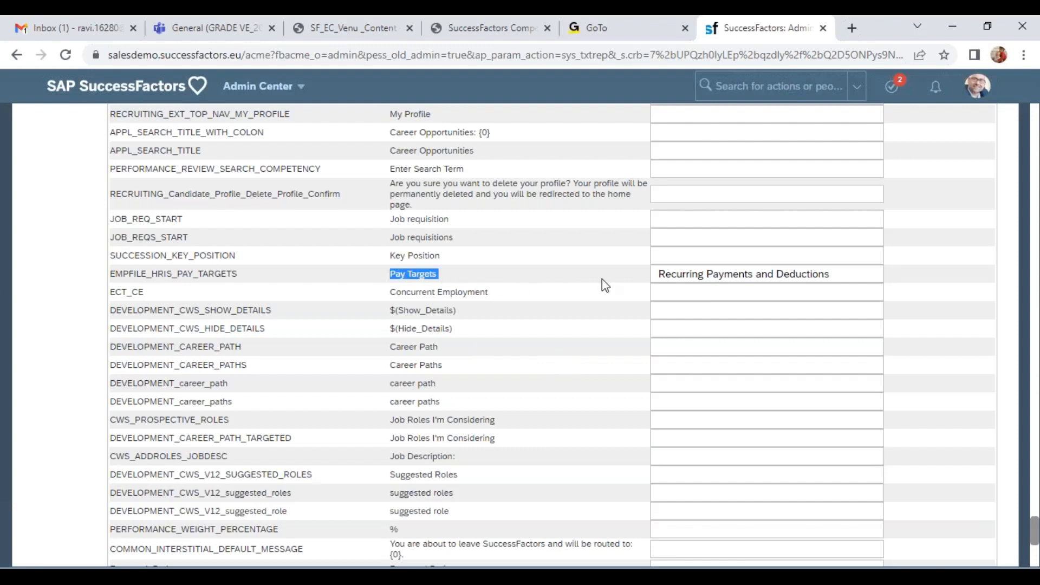
{"action": "left_click_drag", "start_coordinate": [658, 280], "coordinate": [880, 278]}
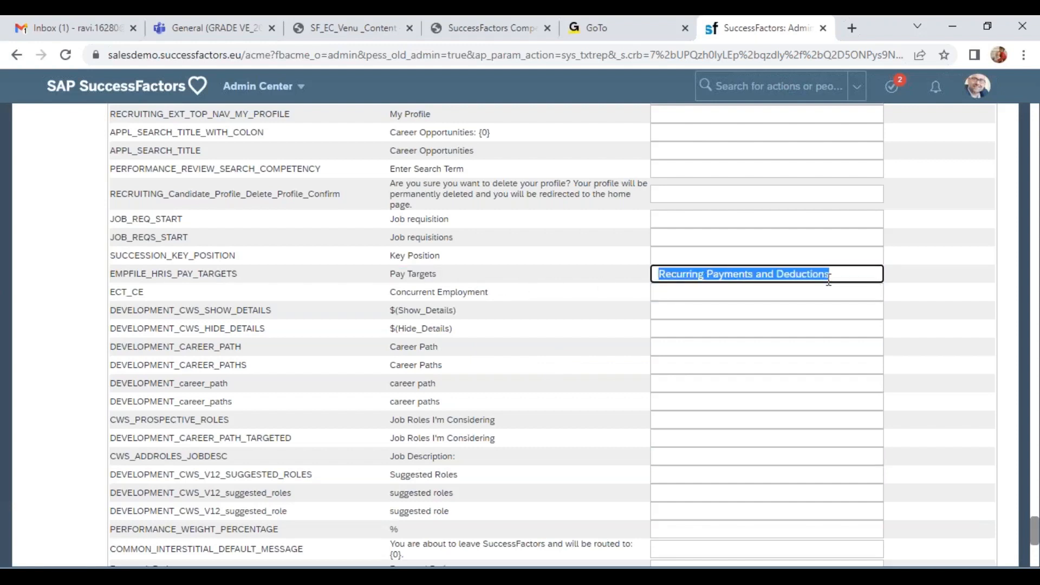
{"action": "left_click", "coordinate": [381, 279]}
{"action": "left_click_drag", "start_coordinate": [381, 278], "coordinate": [476, 270]}
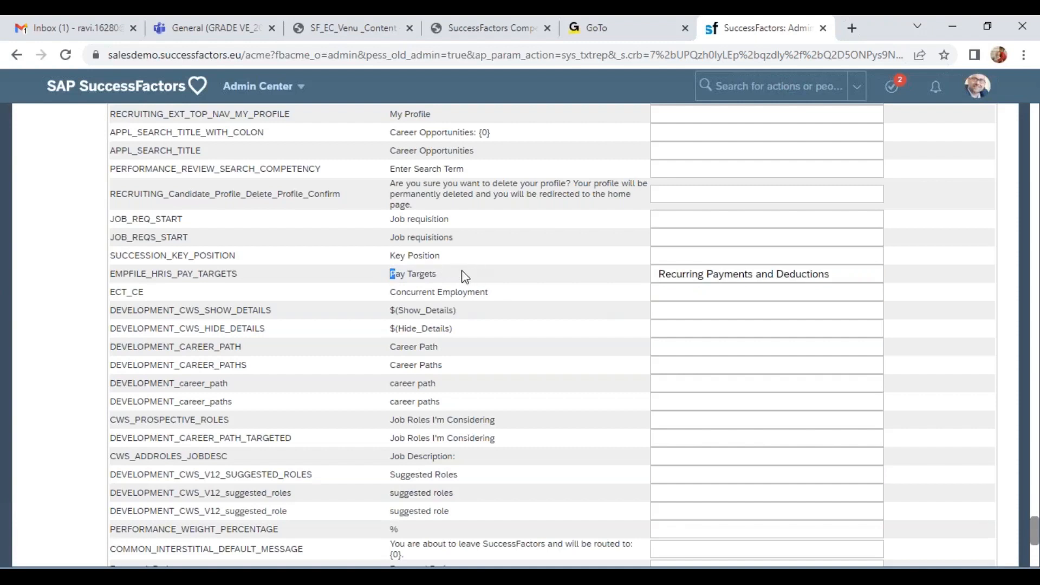
Step: Recheck the Pay Targets default text against the wording in its replacement field
{"action": "triple_click", "coordinate": [457, 274]}
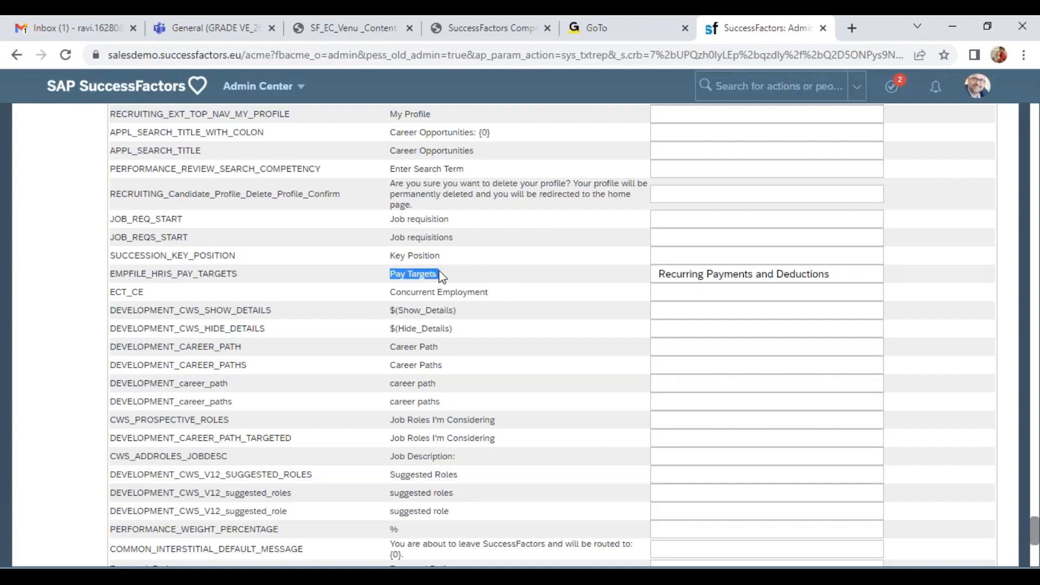
{"action": "double_click", "coordinate": [692, 276]}
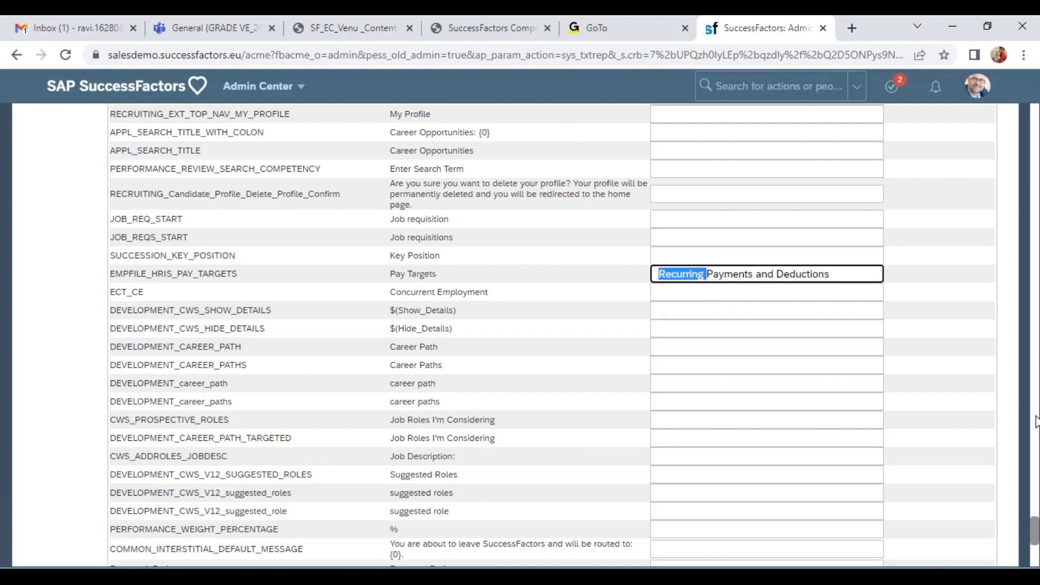
{"action": "left_click", "coordinate": [1038, 536]}
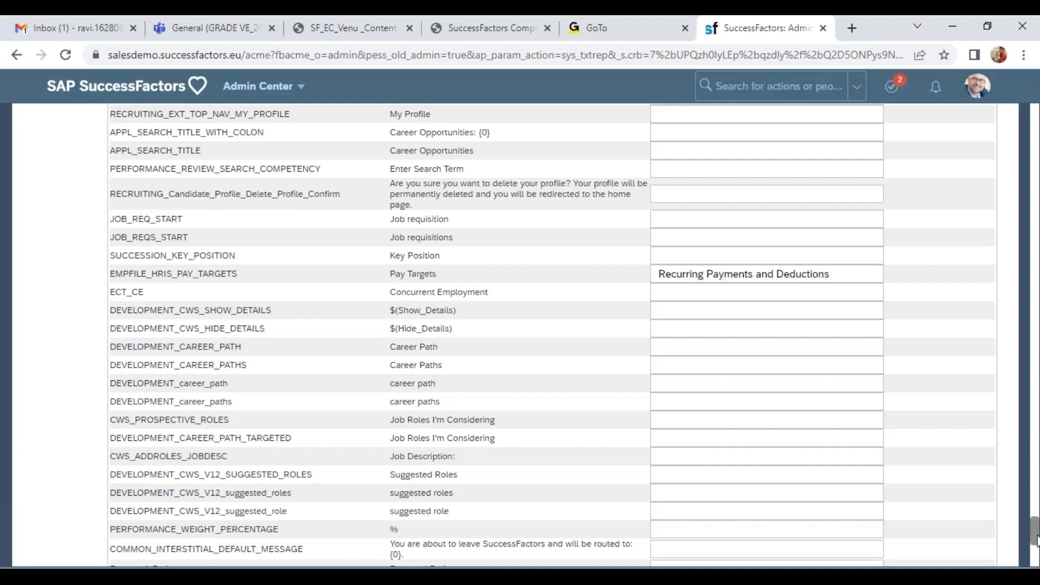
{"action": "left_click_drag", "start_coordinate": [1036, 539], "coordinate": [1035, 117]}
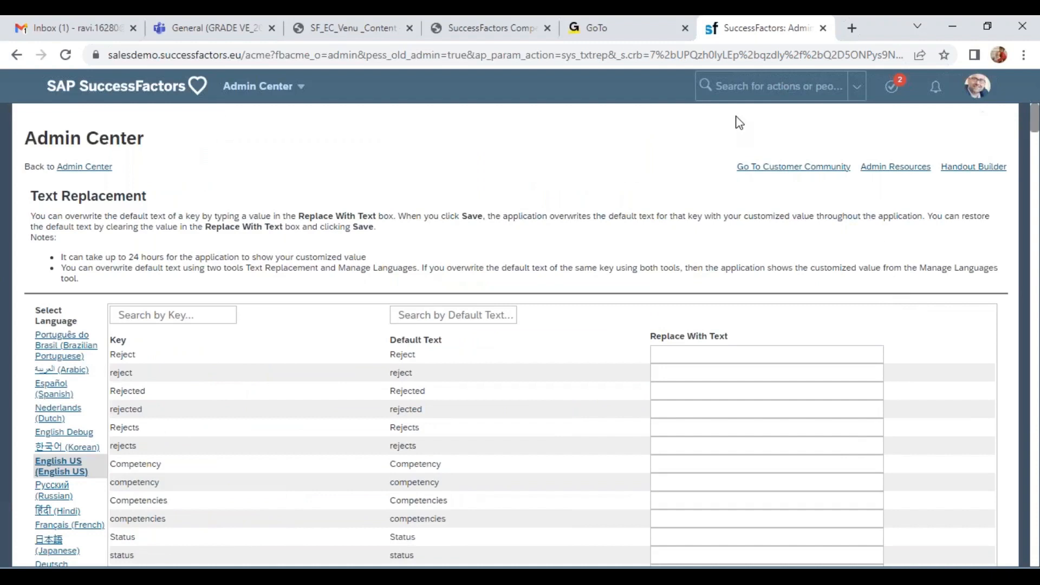
Step: Search the actions for "password polic" and open Password & Login Policy Settings
{"action": "left_click", "coordinate": [737, 86]}
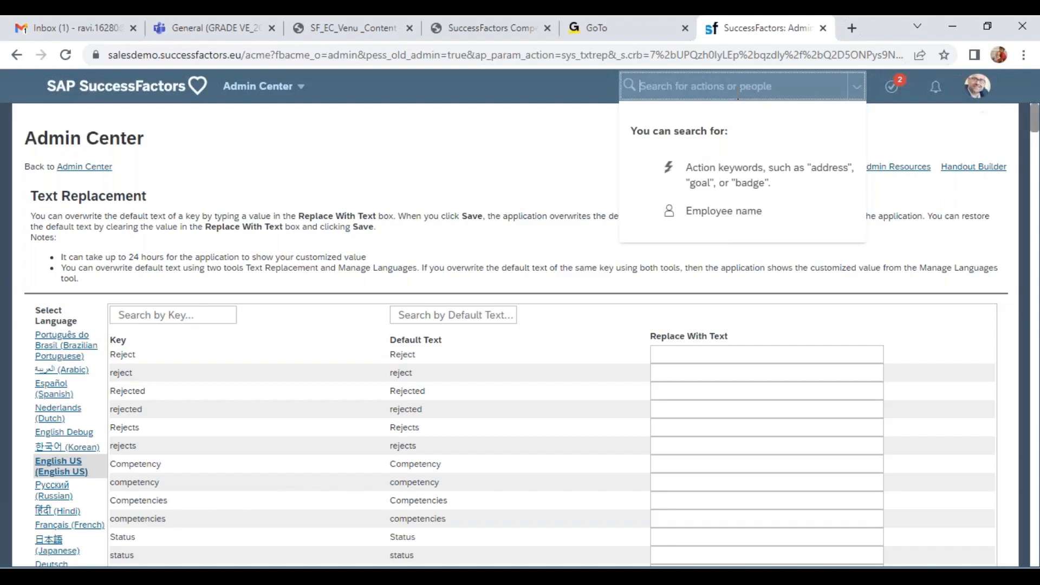
{"action": "type", "text": "password polic"}
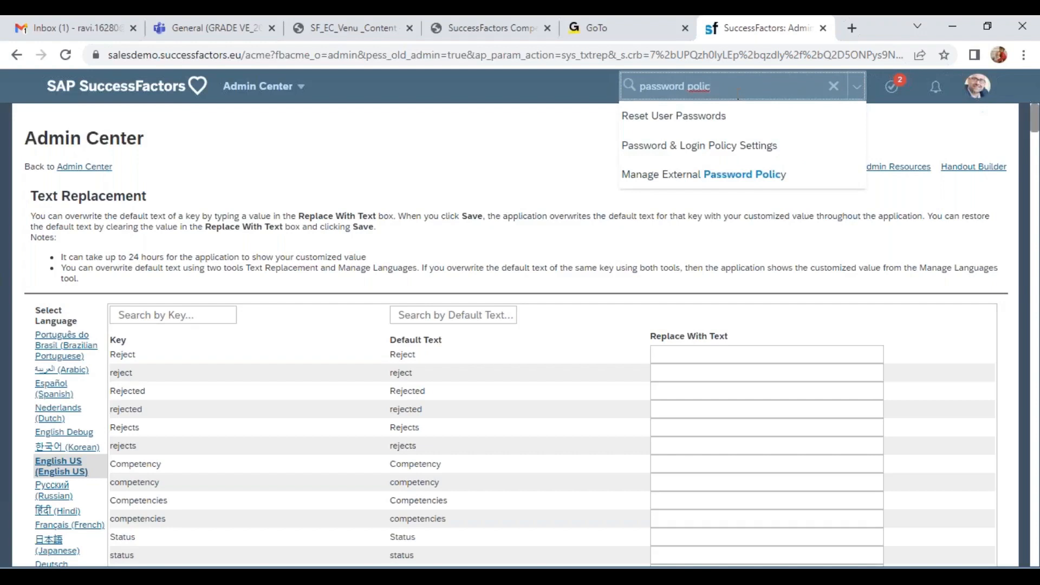
{"action": "left_click", "coordinate": [707, 161]}
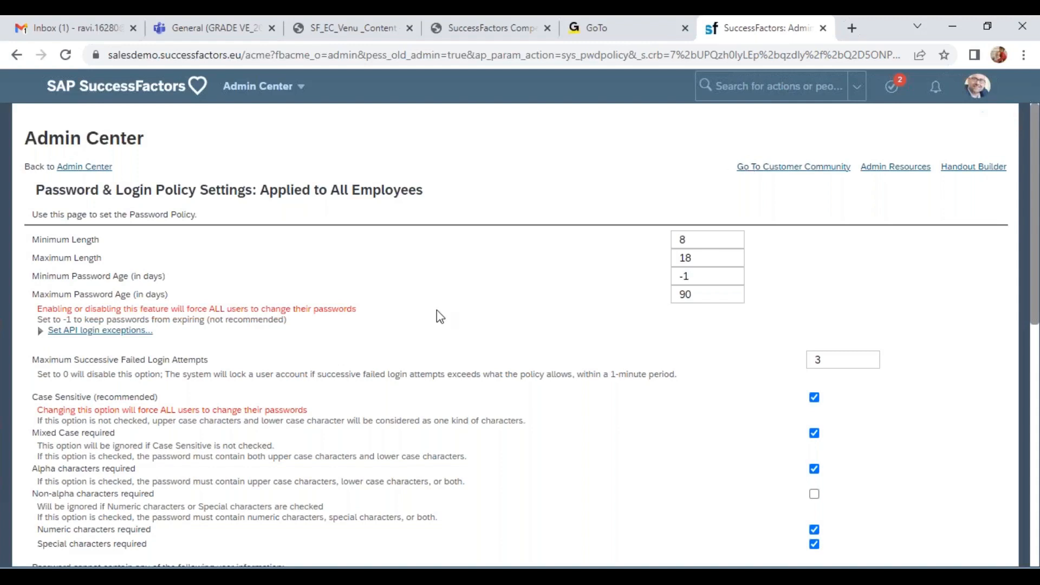
Step: Examine which employees the password policy applies to, its minimum and maximum length, and the maximum password age
{"action": "left_click_drag", "start_coordinate": [59, 190], "coordinate": [423, 190]}
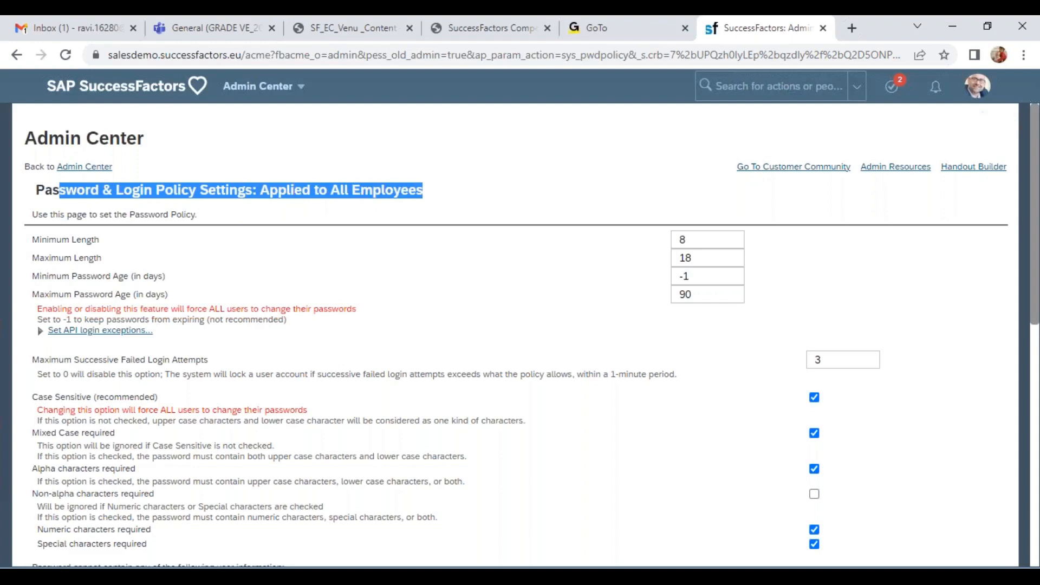
{"action": "left_click", "coordinate": [492, 189]}
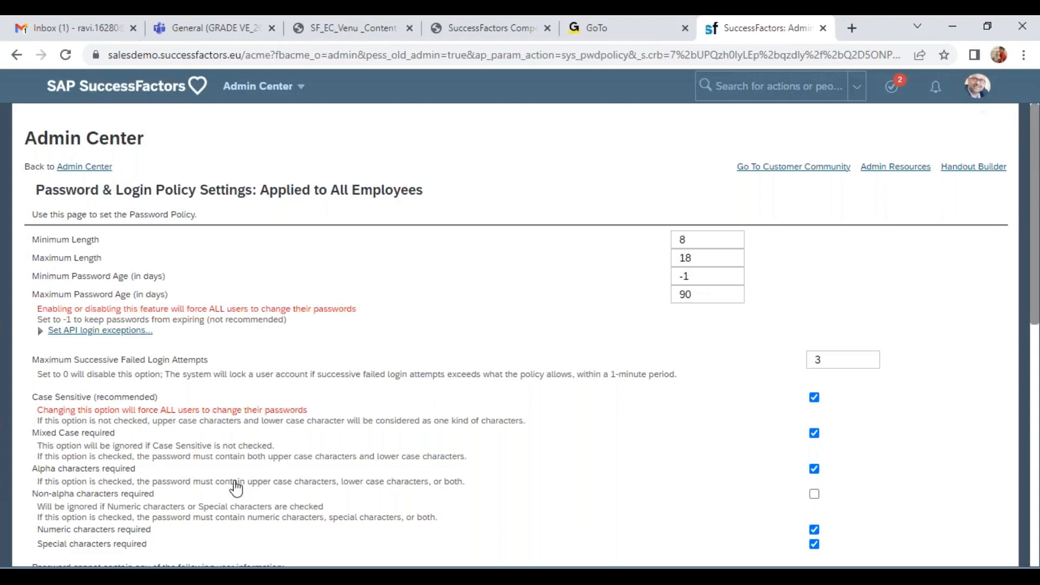
{"action": "left_click_drag", "start_coordinate": [42, 240], "coordinate": [101, 258]}
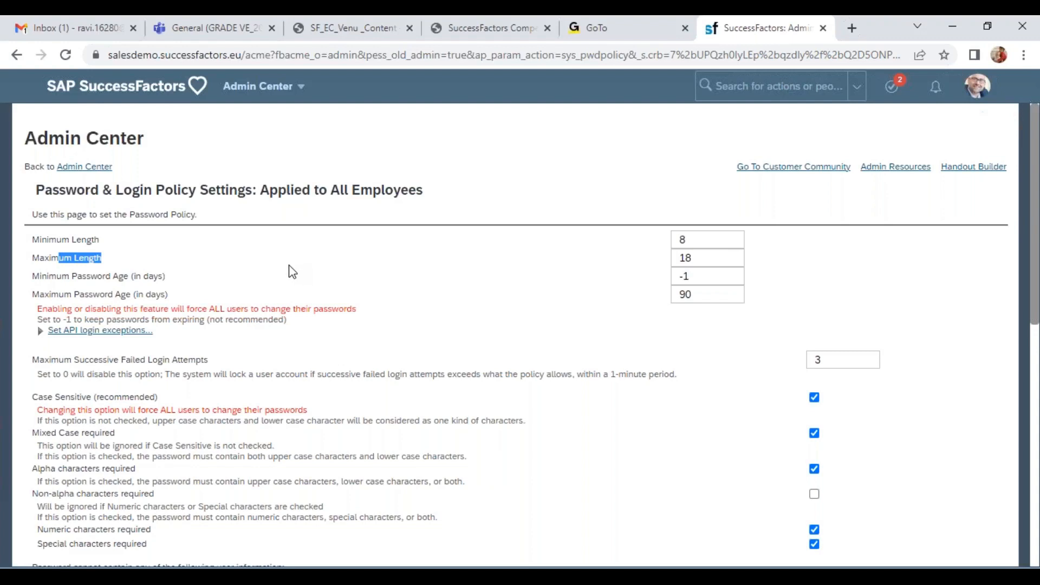
{"action": "double_click", "coordinate": [681, 240]}
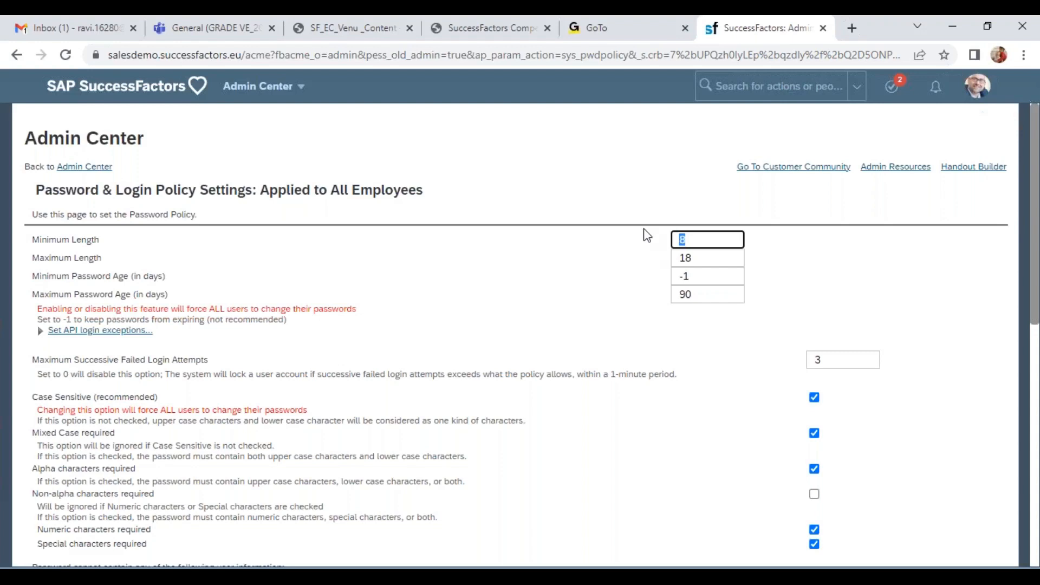
{"action": "double_click", "coordinate": [680, 257]}
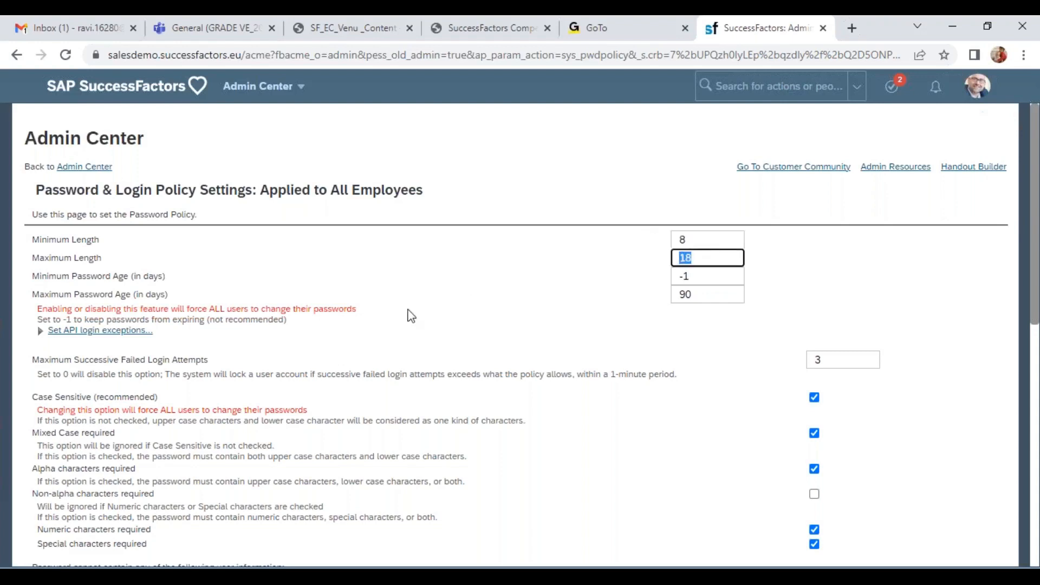
{"action": "left_click_drag", "start_coordinate": [121, 295], "coordinate": [249, 297]}
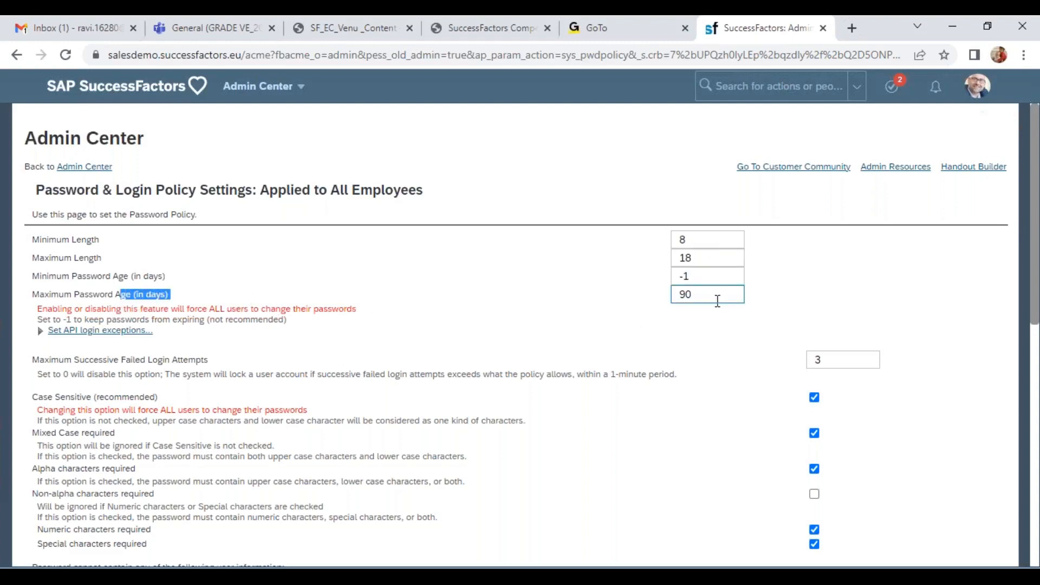
{"action": "double_click", "coordinate": [677, 301]}
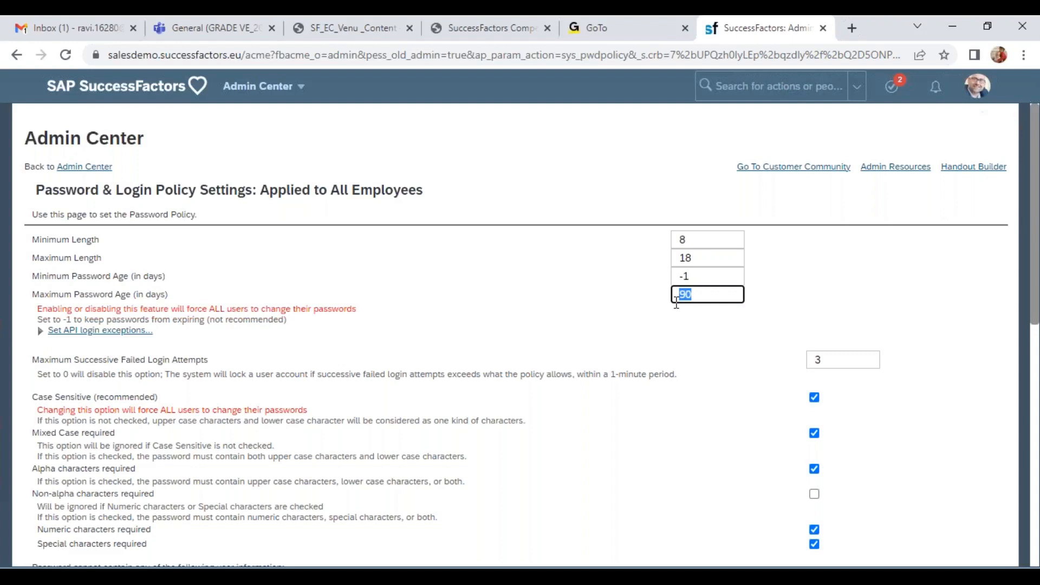
Step: Examine the failed login attempts limit and the case, mixed case, alpha and non-alpha character rules
{"action": "scroll", "coordinate": [680, 401], "scroll_direction": "down", "scroll_amount": 1}
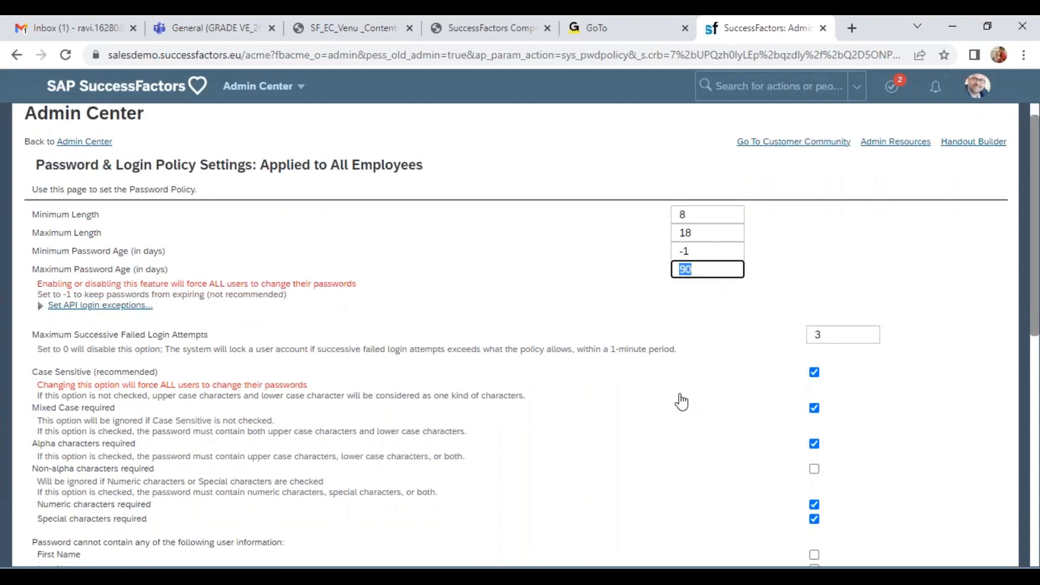
{"action": "scroll", "coordinate": [681, 401], "scroll_direction": "down", "scroll_amount": 3}
{"action": "left_click_drag", "start_coordinate": [84, 209], "coordinate": [202, 209]}
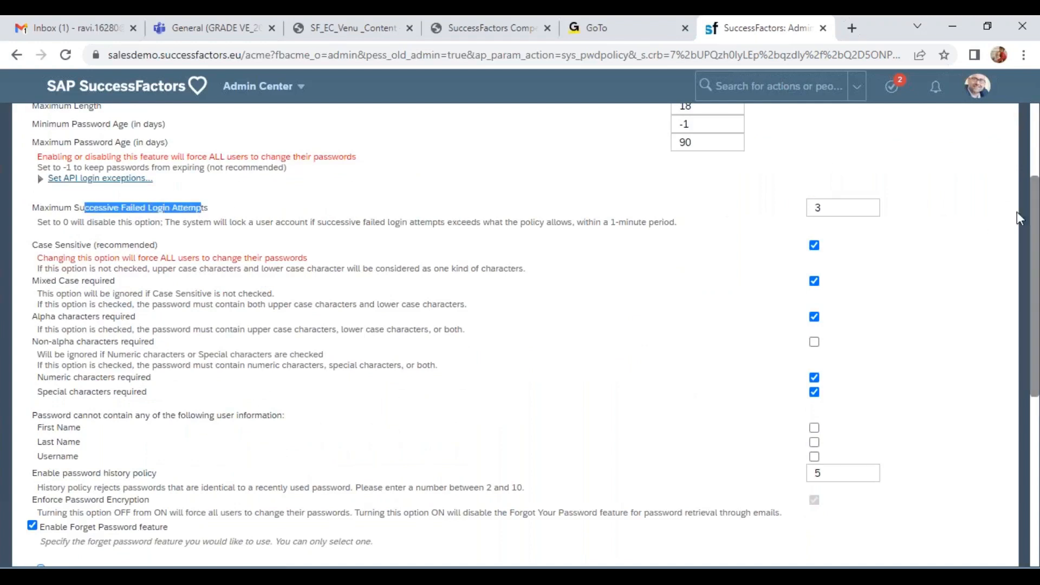
{"action": "left_click", "coordinate": [62, 242]}
{"action": "left_click_drag", "start_coordinate": [86, 281], "coordinate": [113, 281]}
{"action": "left_click_drag", "start_coordinate": [58, 316], "coordinate": [109, 316]}
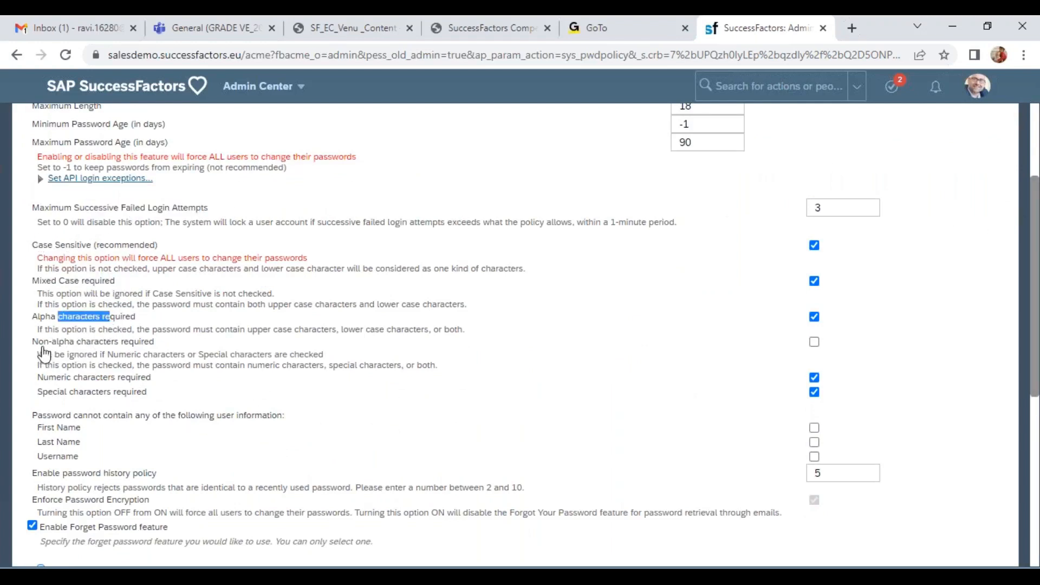
{"action": "left_click_drag", "start_coordinate": [44, 342], "coordinate": [134, 343]}
Step: Examine which user information passwords cannot contain and the remaining password history, reset and expiration options
{"action": "scroll", "coordinate": [50, 259], "scroll_direction": "down", "scroll_amount": 3}
{"action": "left_click_drag", "start_coordinate": [43, 263], "coordinate": [73, 283]}
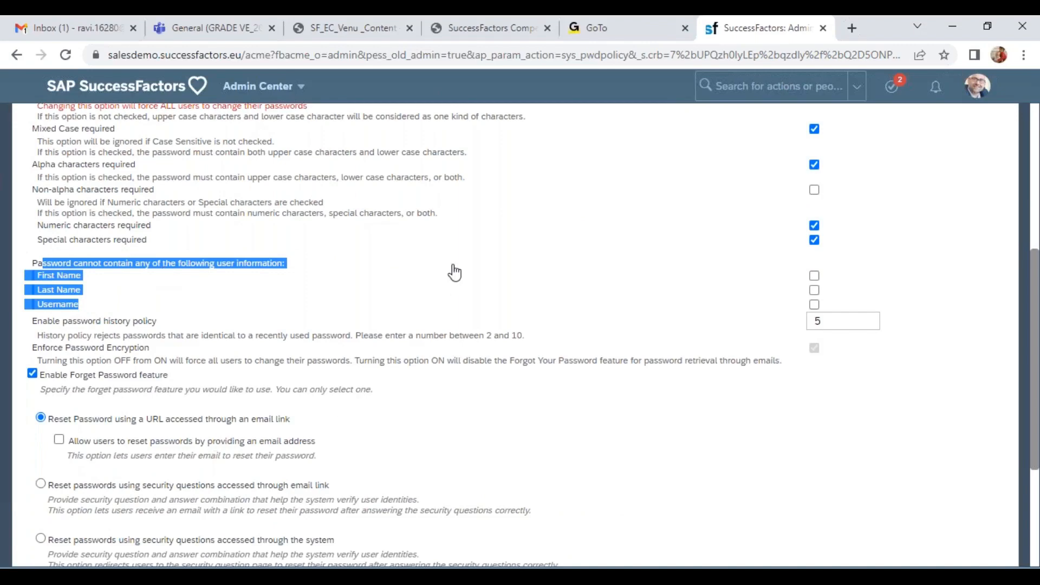
{"action": "scroll", "coordinate": [444, 311], "scroll_direction": "down", "scroll_amount": 1}
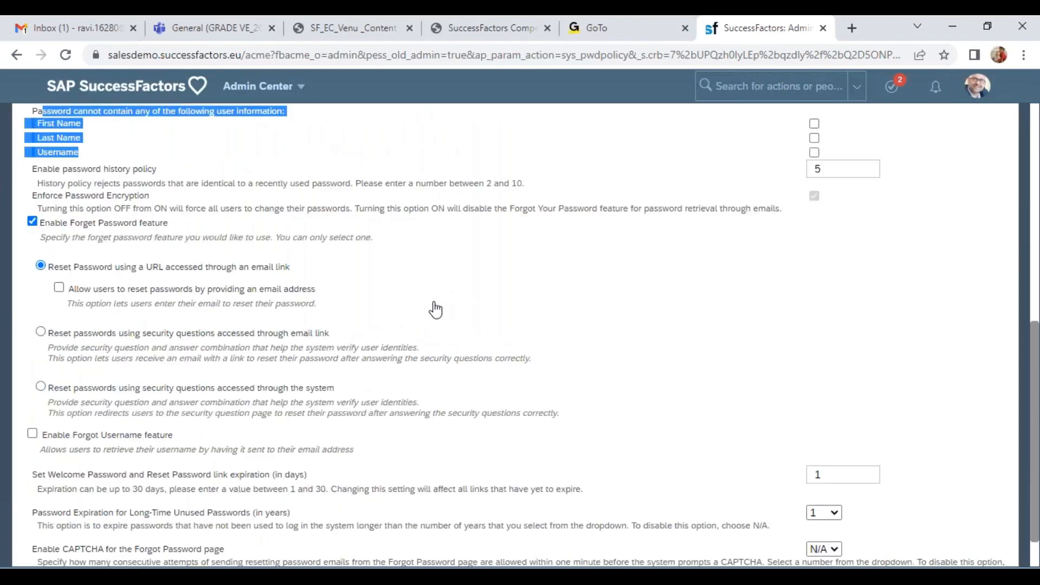
{"action": "scroll", "coordinate": [436, 310], "scroll_direction": "down", "scroll_amount": 1}
{"action": "scroll", "coordinate": [379, 307], "scroll_direction": "up", "scroll_amount": 9}
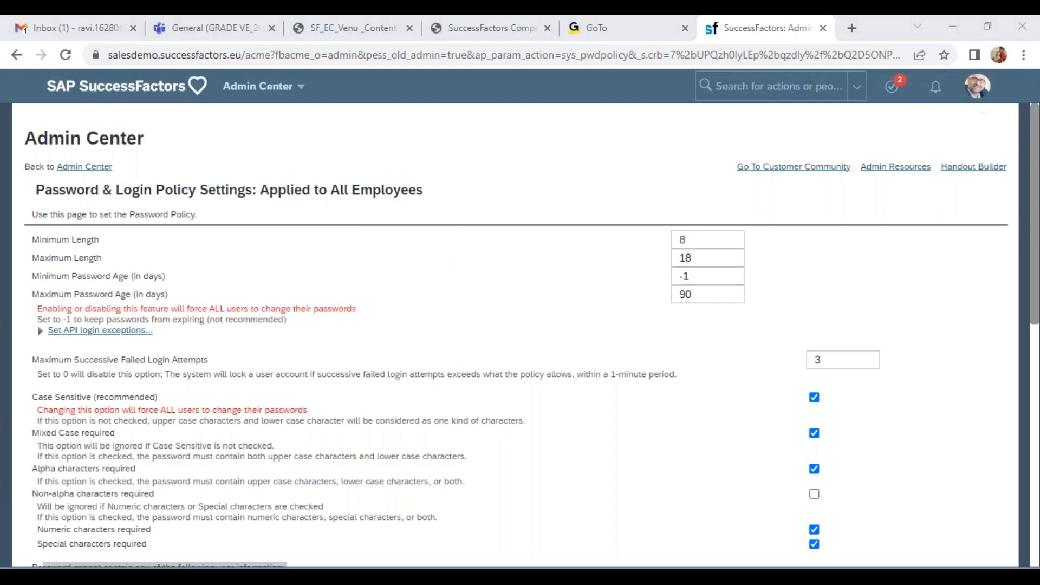
Step: Switch to the training workbook in Excel and show the empty rows below the notes on the October Evening sheet
{"action": "left_click", "coordinate": [264, 539]}
{"action": "scroll", "coordinate": [361, 395], "scroll_direction": "down", "scroll_amount": 2}
{"action": "left_click", "coordinate": [493, 540]}
{"action": "scroll", "coordinate": [409, 426], "scroll_direction": "down", "scroll_amount": 4}
Step: Enter "Manage Action Search" in cell B317 and "custom paraphrases" in cell C317
{"action": "left_click", "coordinate": [240, 216]}
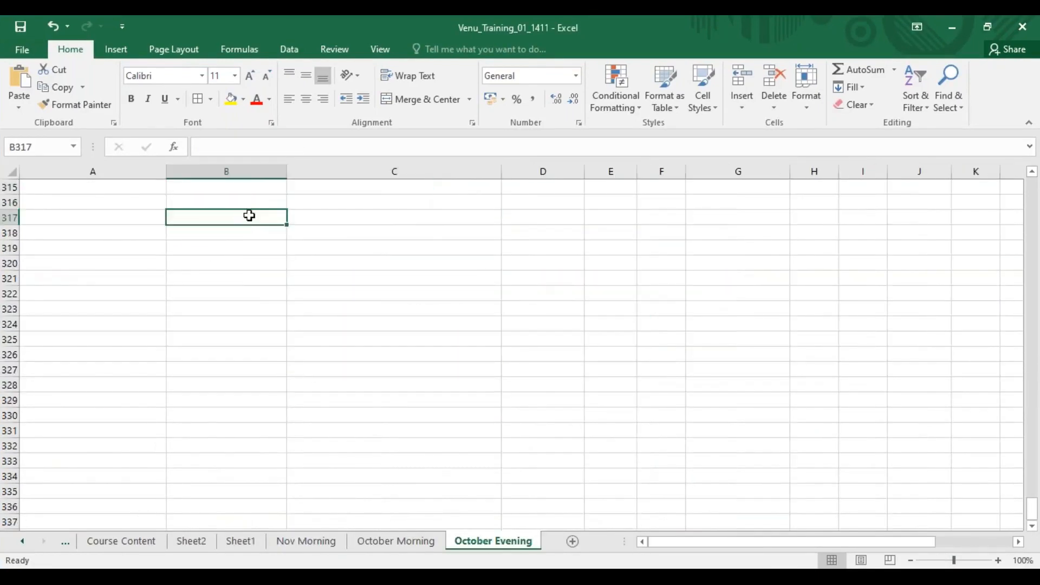
{"action": "type", "text": "Manage Action"}
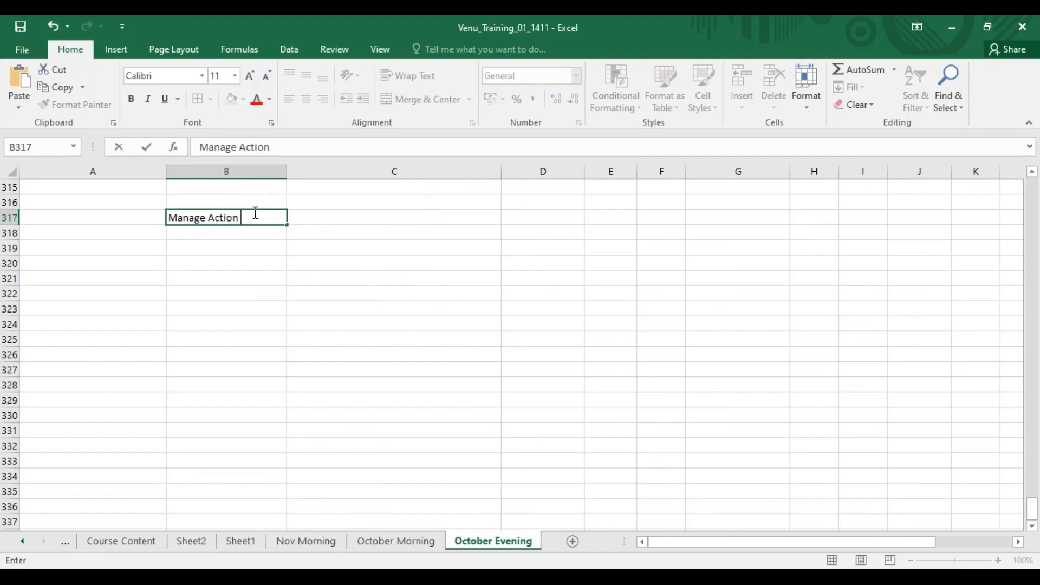
{"action": "type", "text": " Search"}
{"action": "key", "text": "Tab"}
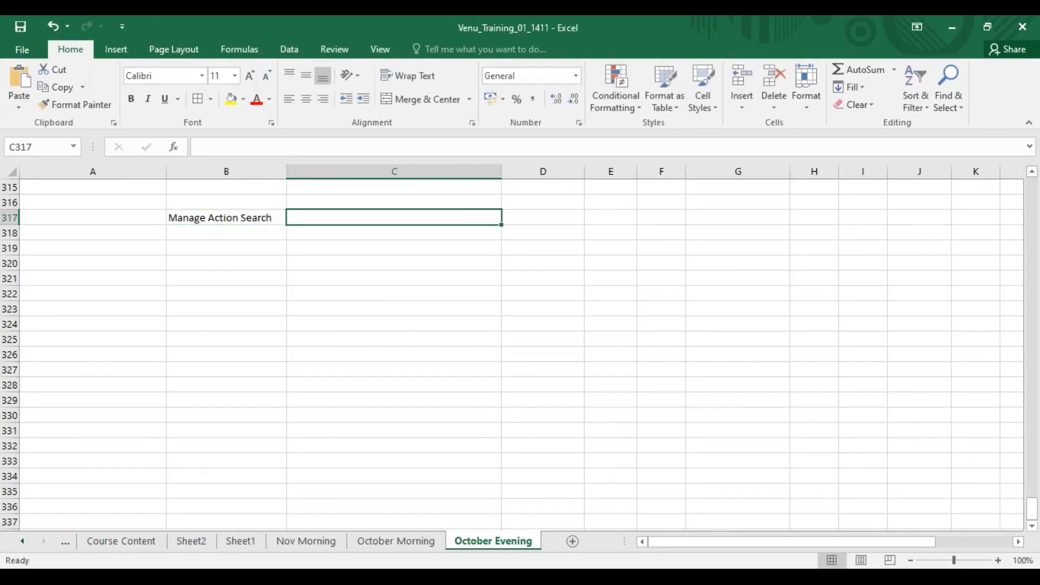
{"action": "type", "text": "custom para"}
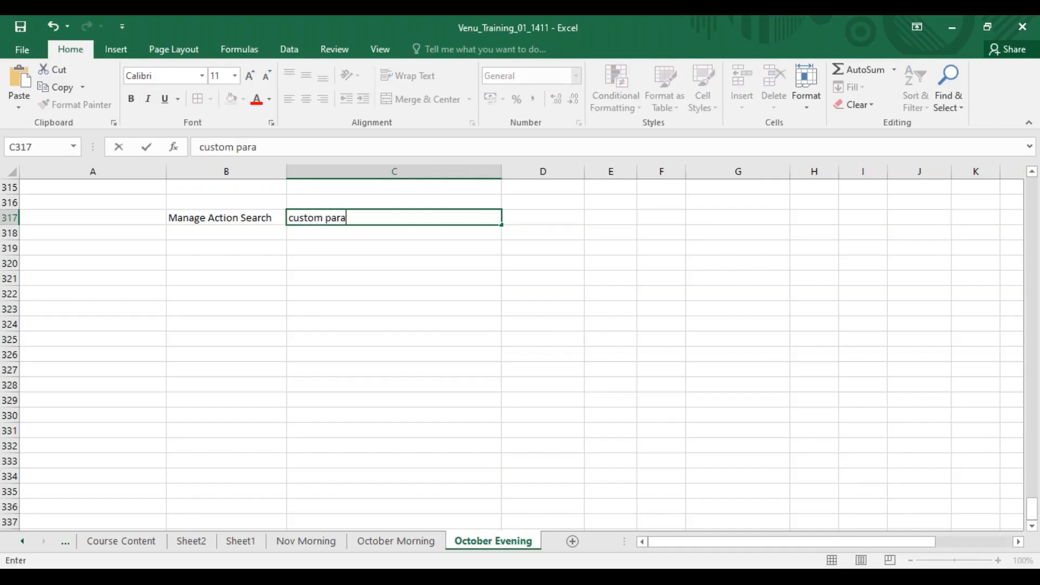
{"action": "type", "text": "phrases"}
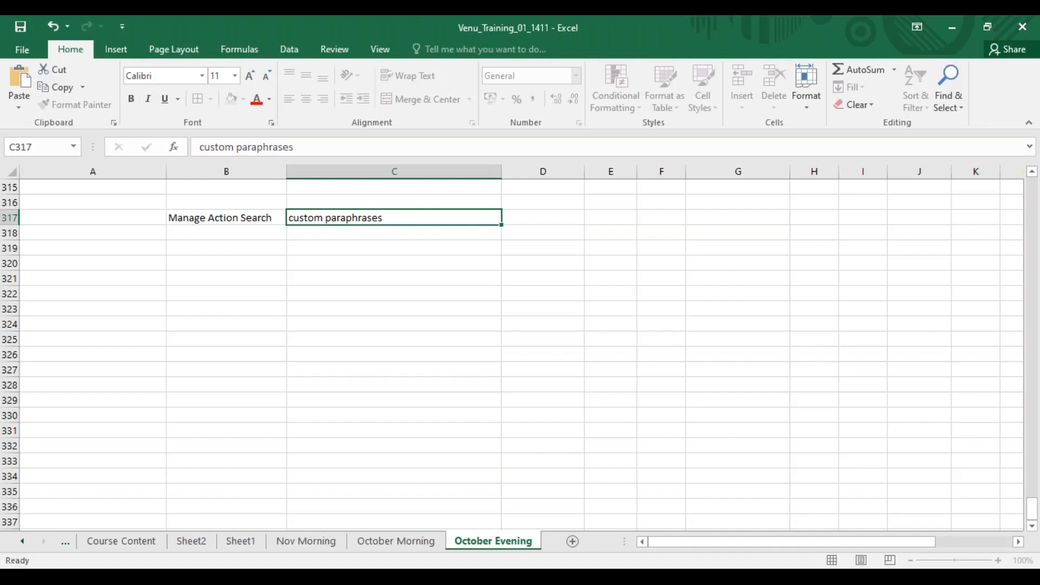
{"action": "key", "text": "Return"}
Step: Enter "Text Replacement" in cell B318 and "Rename the lables" in cell C318
{"action": "type", "text": "Text Replace"}
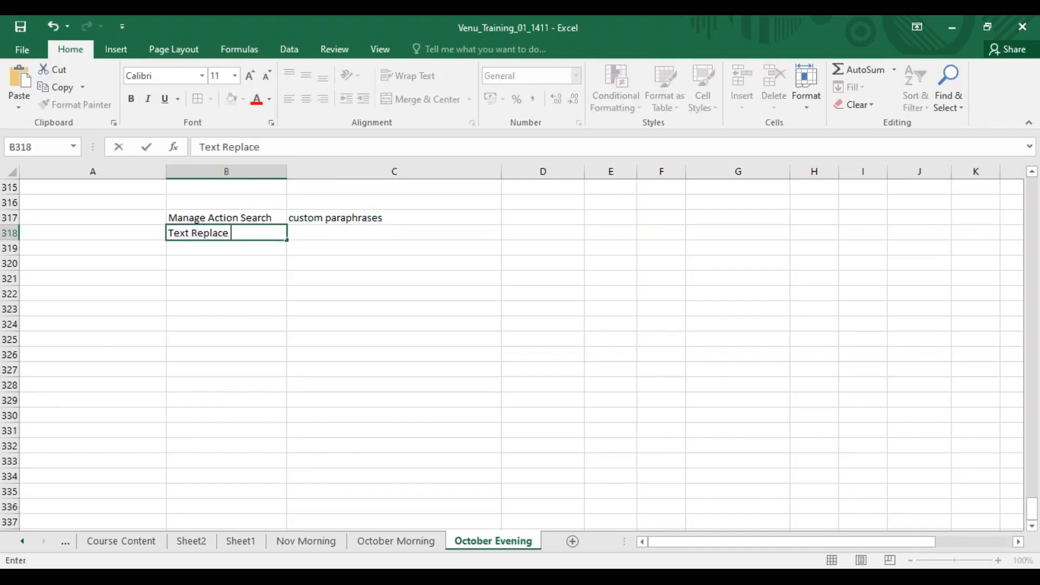
{"action": "type", "text": "ment"}
{"action": "key", "text": "Tab"}
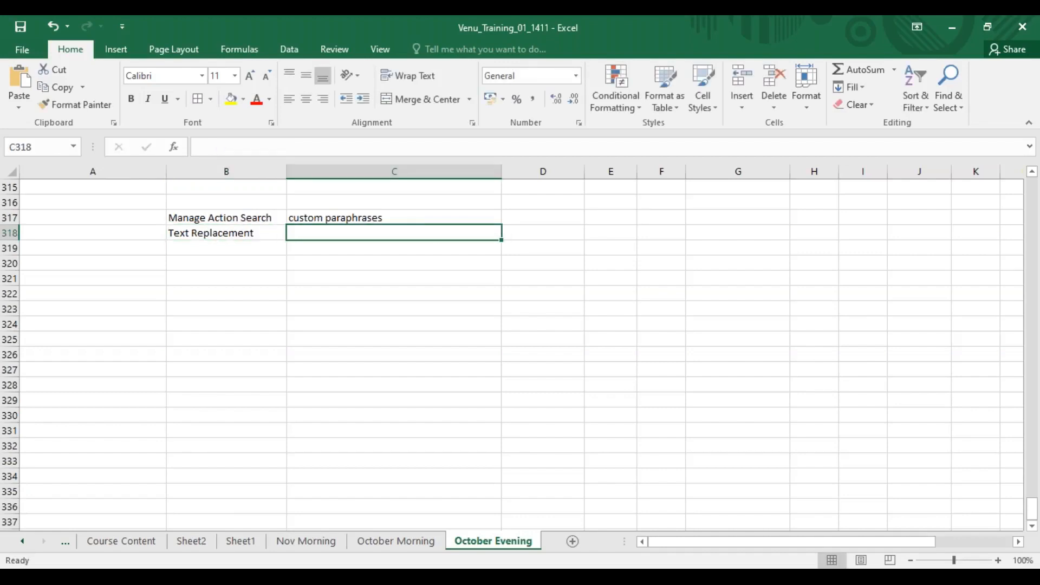
{"action": "type", "text": "Rename the lables"}
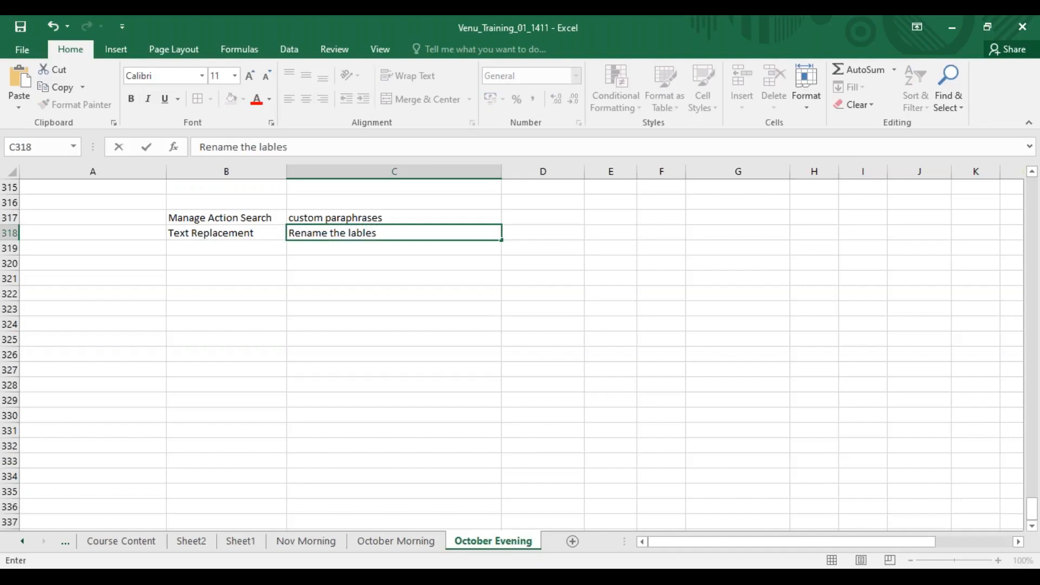
{"action": "key", "text": "Return"}
Step: Enter "Password & Login policy settings" in cell B319 and "Password related settings" in cell C319
{"action": "type", "text": "Password &"}
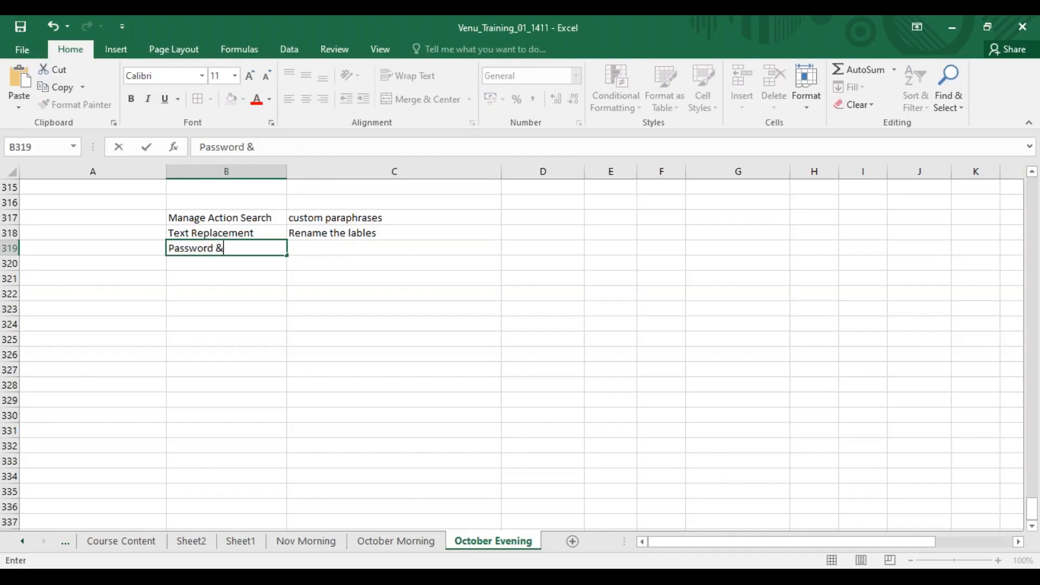
{"action": "type", "text": "Login policy settings"}
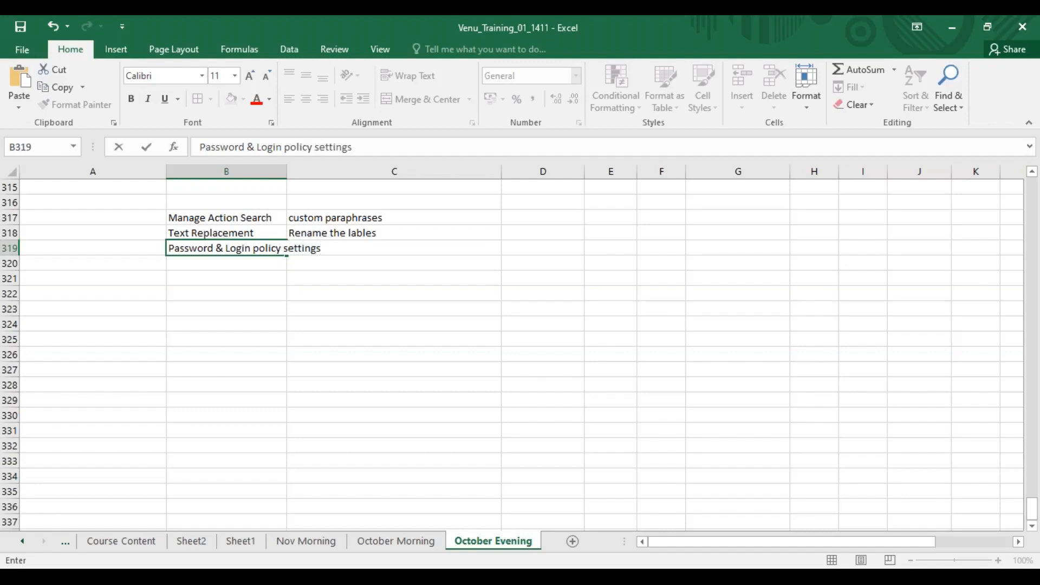
{"action": "key", "text": "Return"}
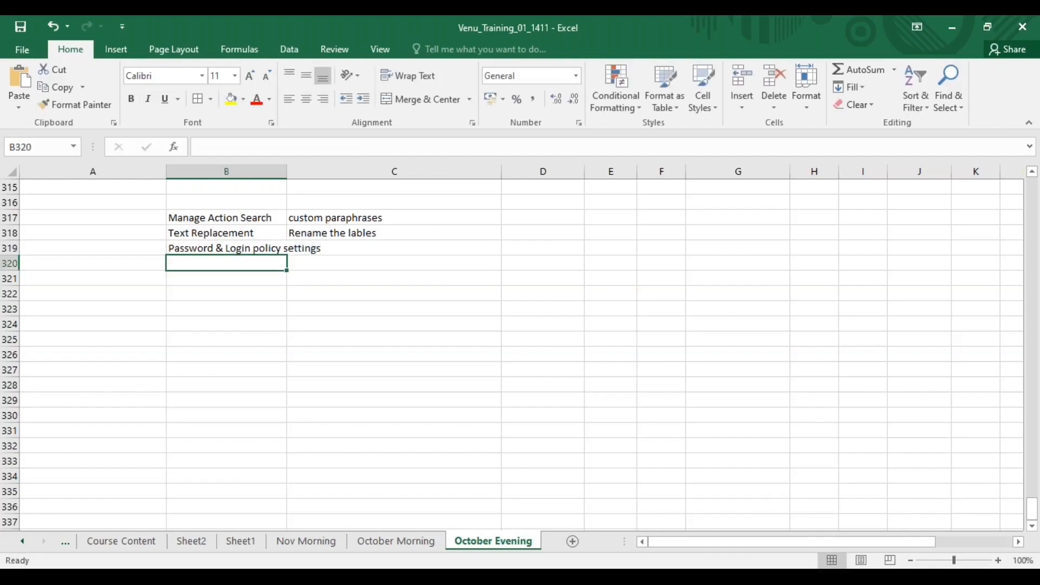
{"action": "left_click", "coordinate": [367, 246]}
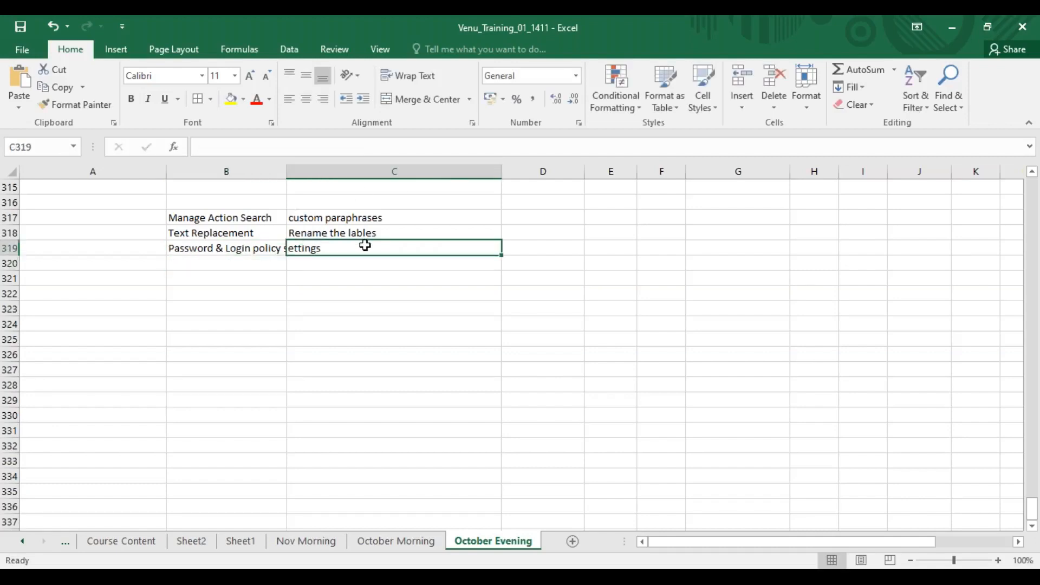
{"action": "type", "text": "Password related settings"}
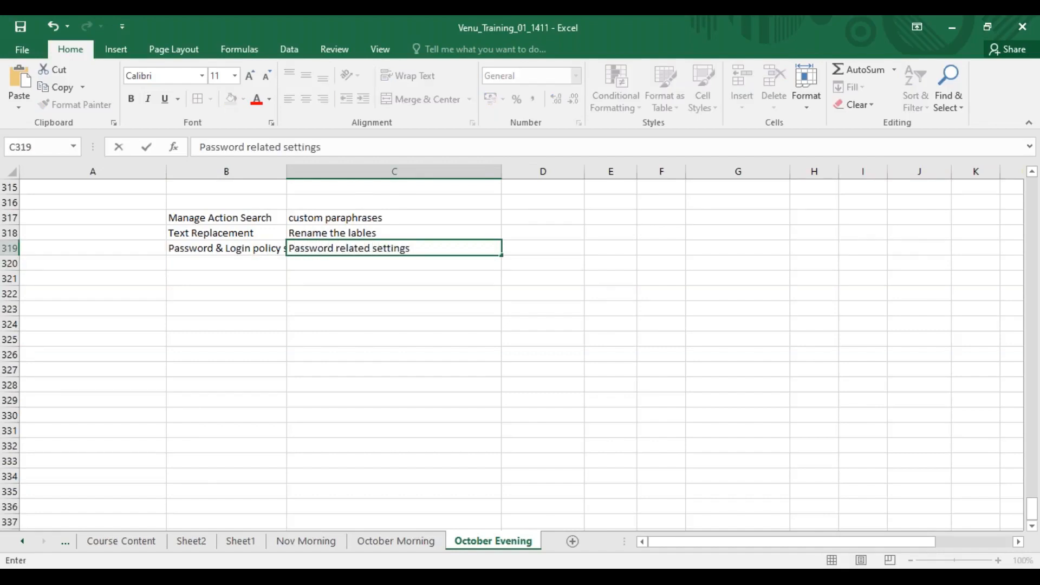
{"action": "key", "text": "Return"}
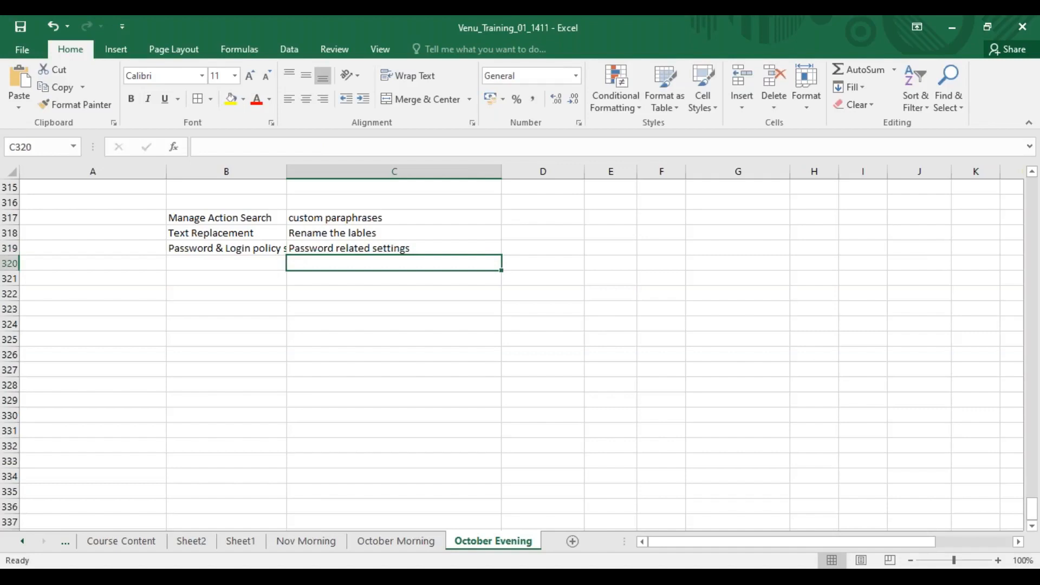
{"action": "left_click", "coordinate": [251, 263]}
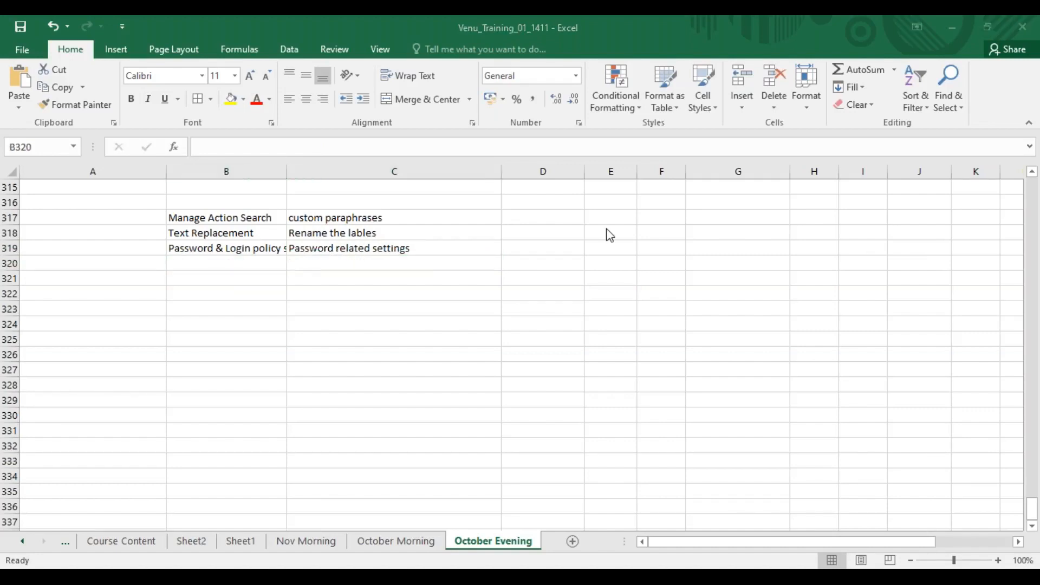
Step: Switch to SuccessFactors, search for "platform feature setting", open Platform Feature Settings and review its features, including User Directory
{"action": "key", "text": "alt+Tab"}
{"action": "type", "text": "p"}
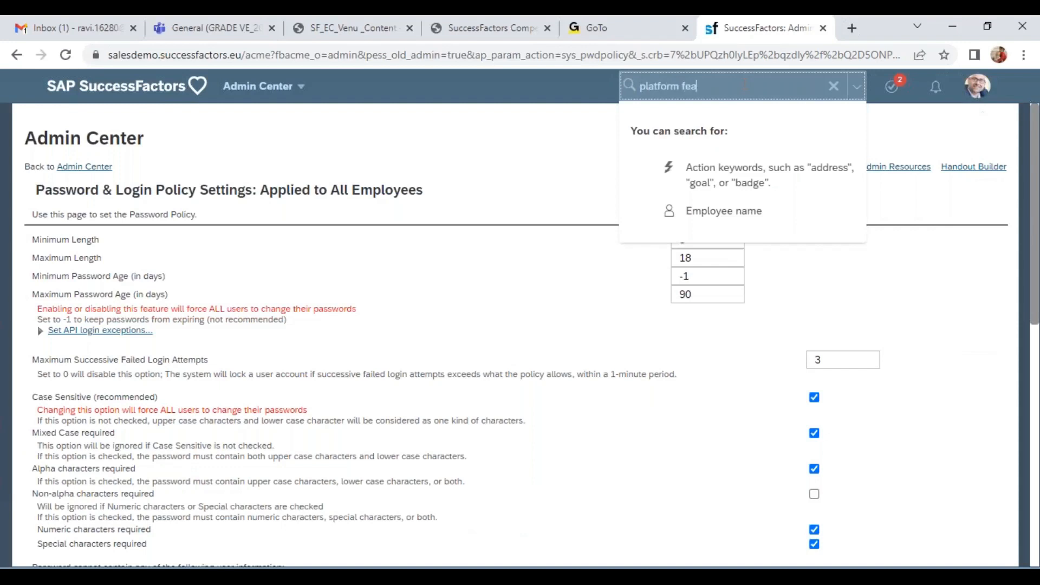
{"action": "type", "text": "latform feature sett"}
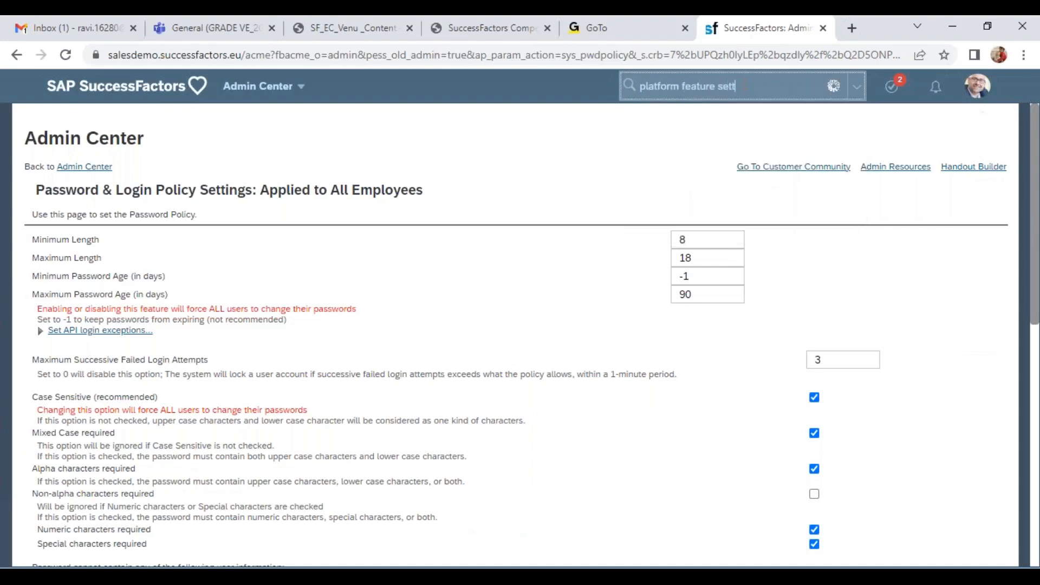
{"action": "type", "text": "ing"}
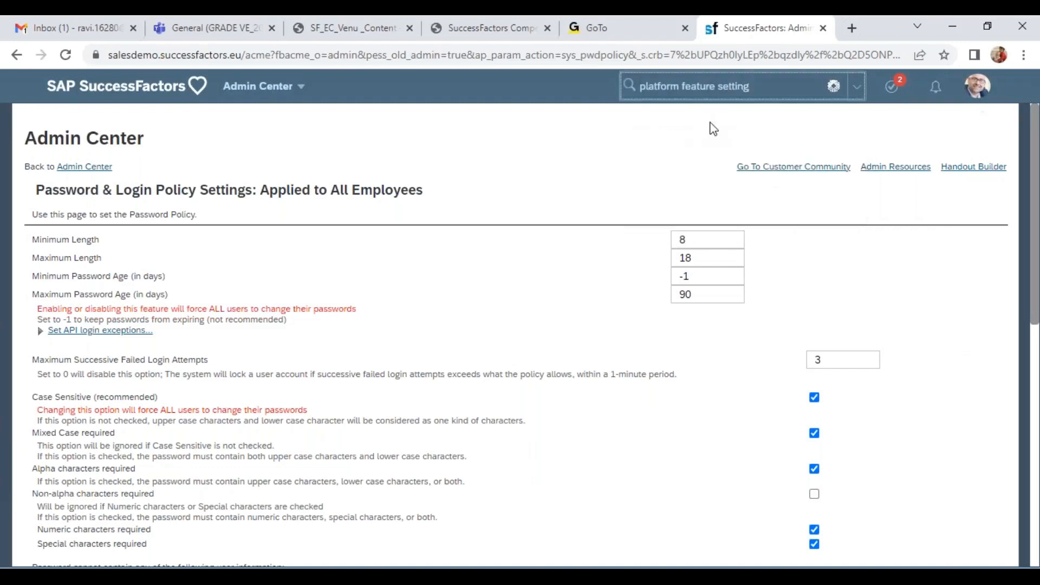
{"action": "left_click", "coordinate": [695, 120]}
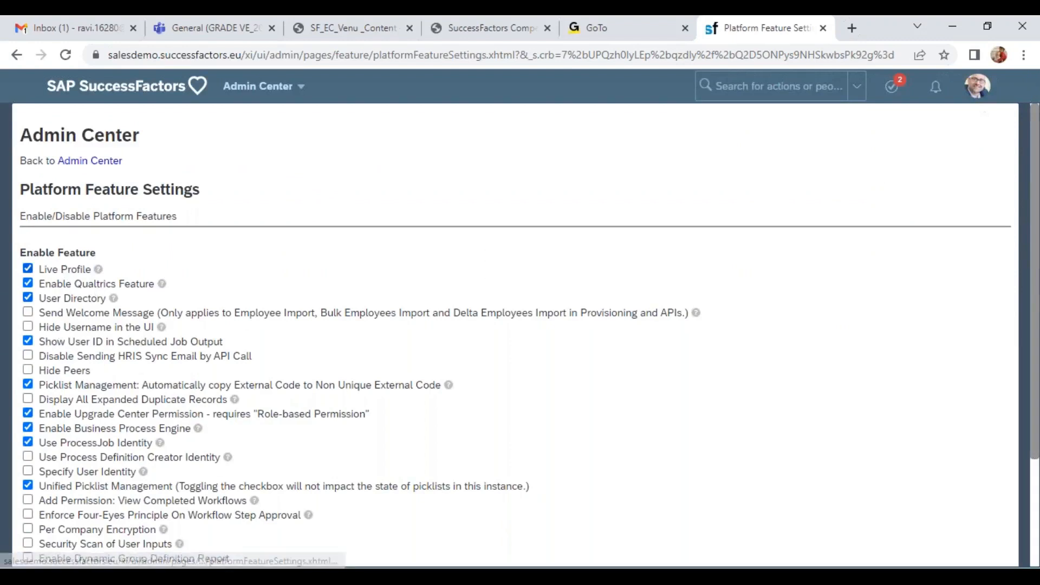
{"action": "scroll", "coordinate": [216, 355], "scroll_direction": "down", "scroll_amount": 5}
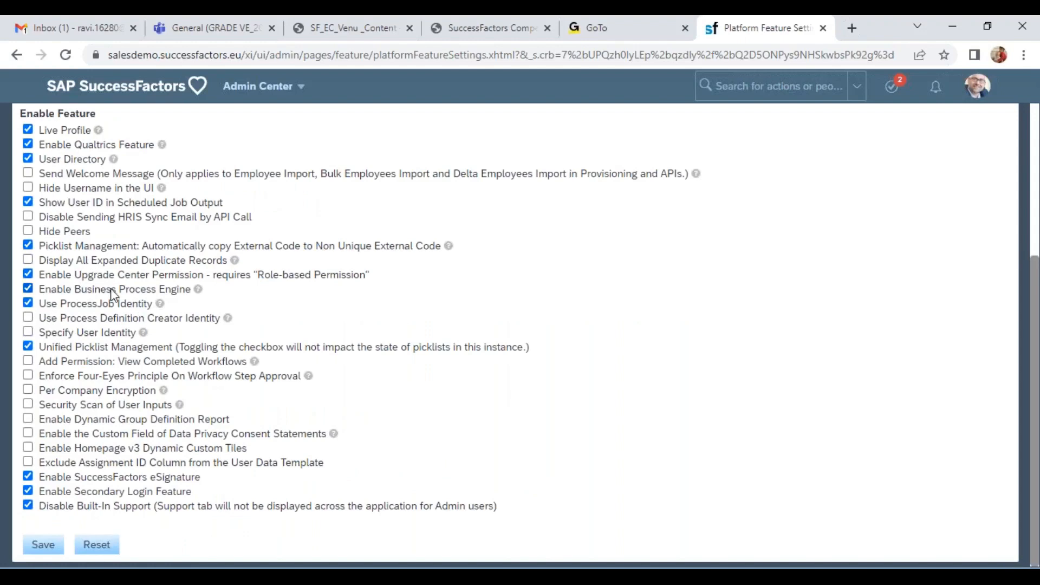
{"action": "scroll", "coordinate": [111, 288], "scroll_direction": "up", "scroll_amount": 4}
{"action": "left_click_drag", "start_coordinate": [46, 385], "coordinate": [88, 390]}
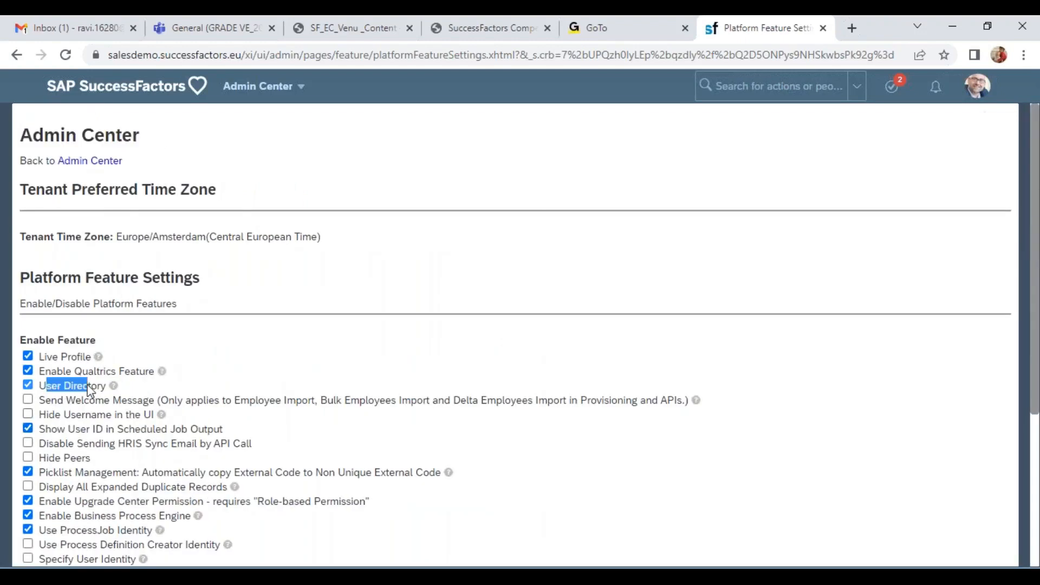
Step: Duplicate the Platform Feature Settings browser tab and open the Org Chart in the copy
{"action": "left_click", "coordinate": [261, 86]}
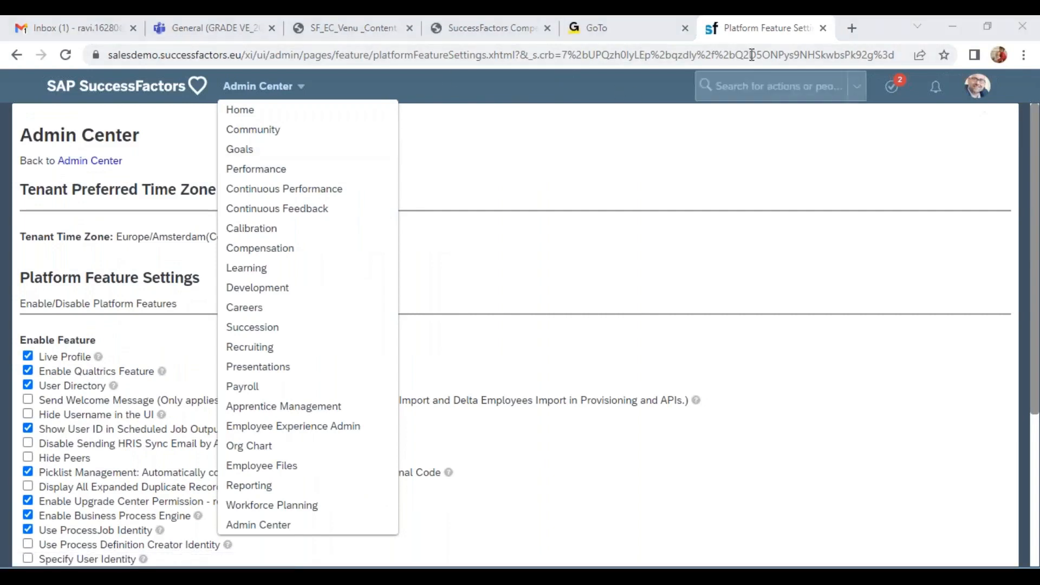
{"action": "right_click", "coordinate": [760, 29]}
{"action": "left_click", "coordinate": [795, 135]}
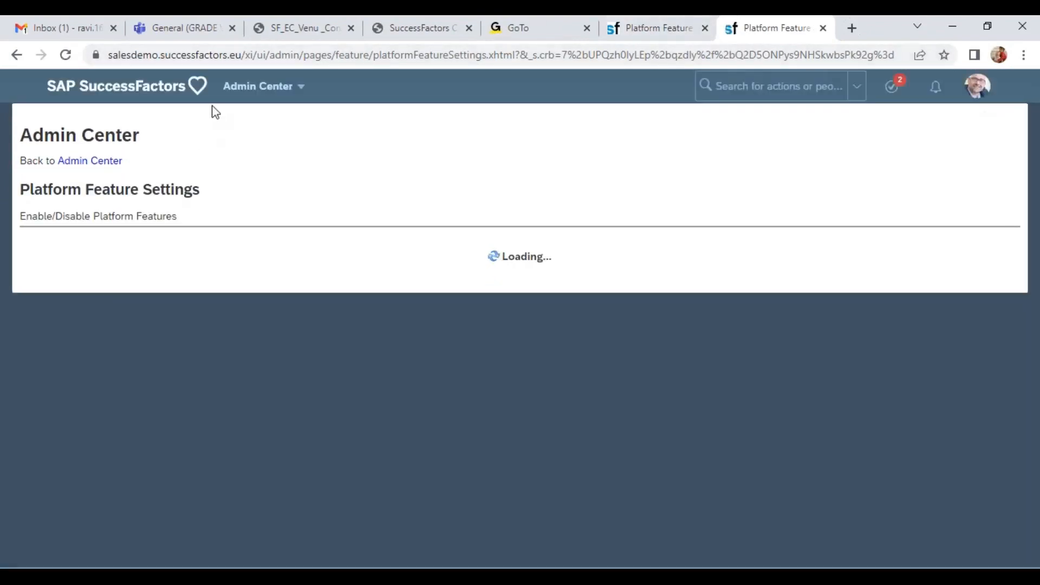
{"action": "left_click", "coordinate": [267, 90]}
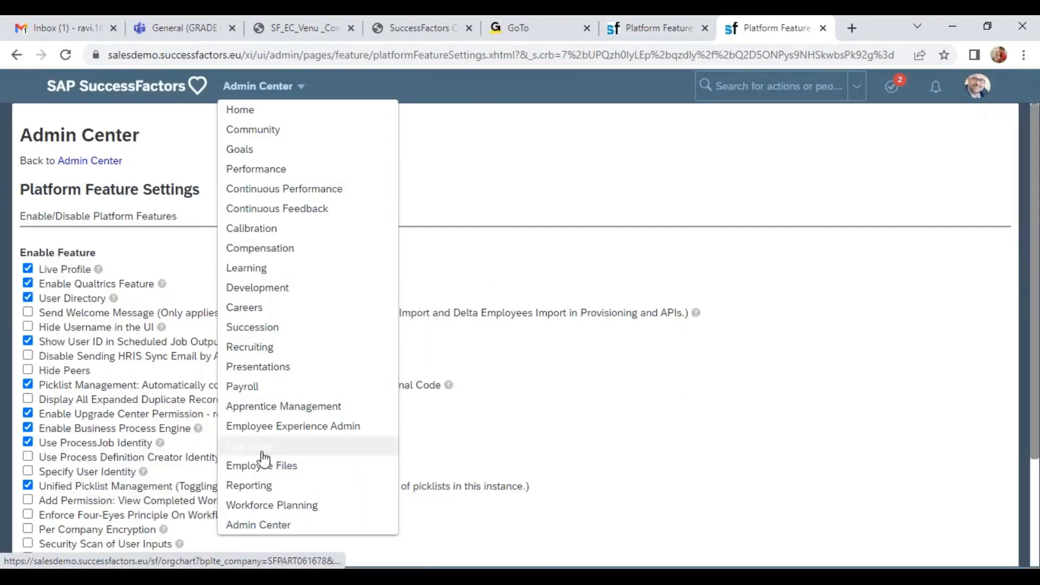
{"action": "left_click", "coordinate": [249, 445]}
Step: Return to the original Platform Feature Settings tab and enable Send Welcome Message in the feature list
{"action": "left_click", "coordinate": [662, 34]}
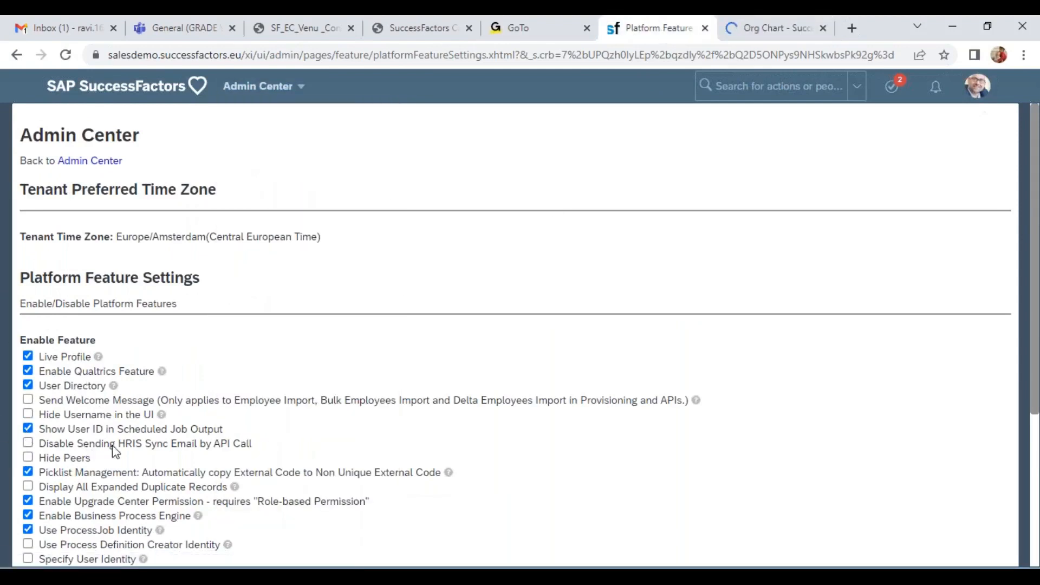
{"action": "scroll", "coordinate": [115, 451], "scroll_direction": "down", "scroll_amount": 3}
{"action": "left_click", "coordinate": [28, 248]}
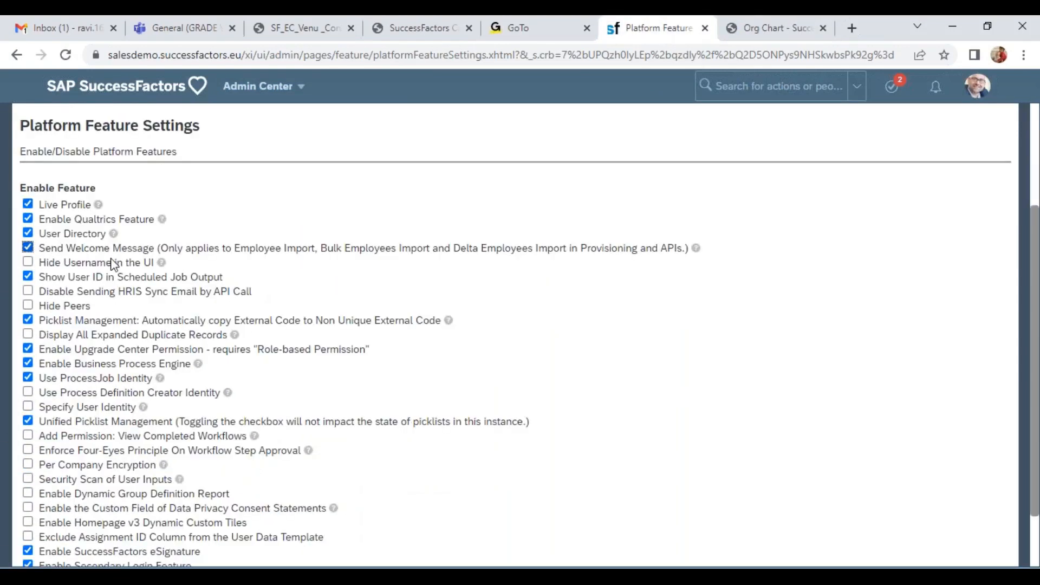
{"action": "left_click_drag", "start_coordinate": [46, 249], "coordinate": [156, 250]}
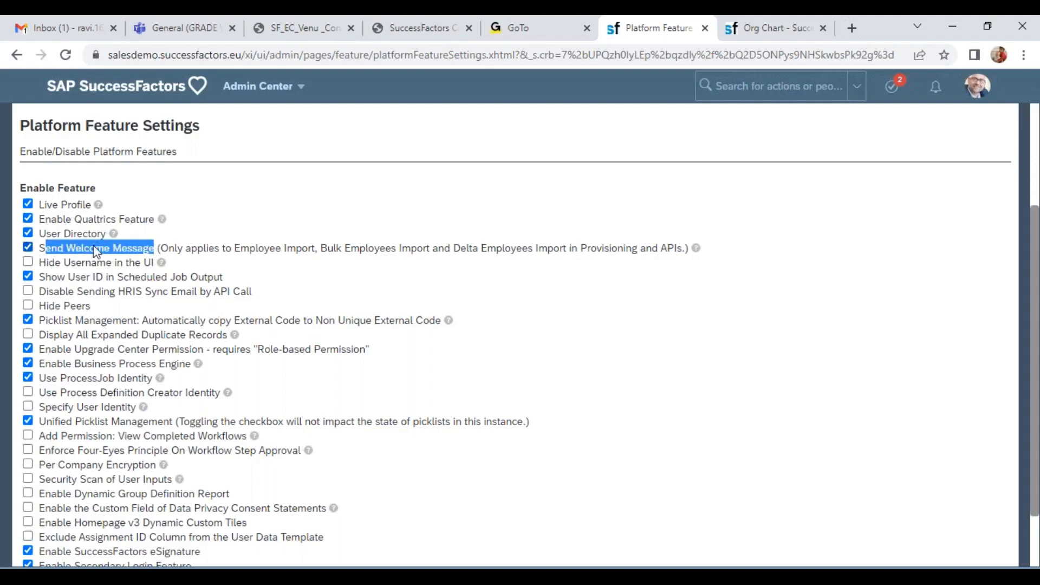
Step: Open the employee directory from the Org Chart tab, and return to the Platform Feature Settings tab
{"action": "left_click", "coordinate": [758, 32]}
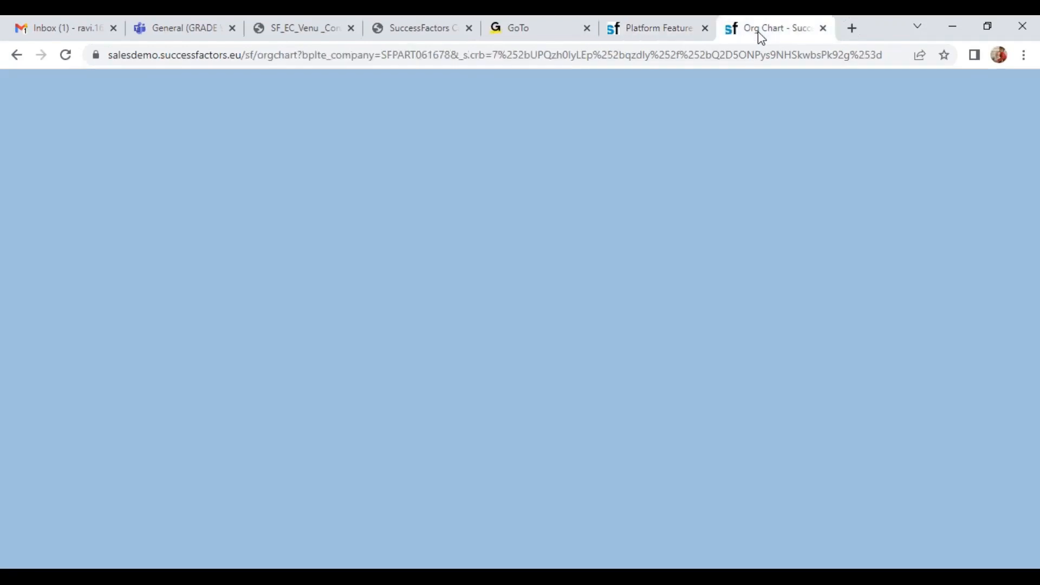
{"action": "left_click", "coordinate": [391, 127]}
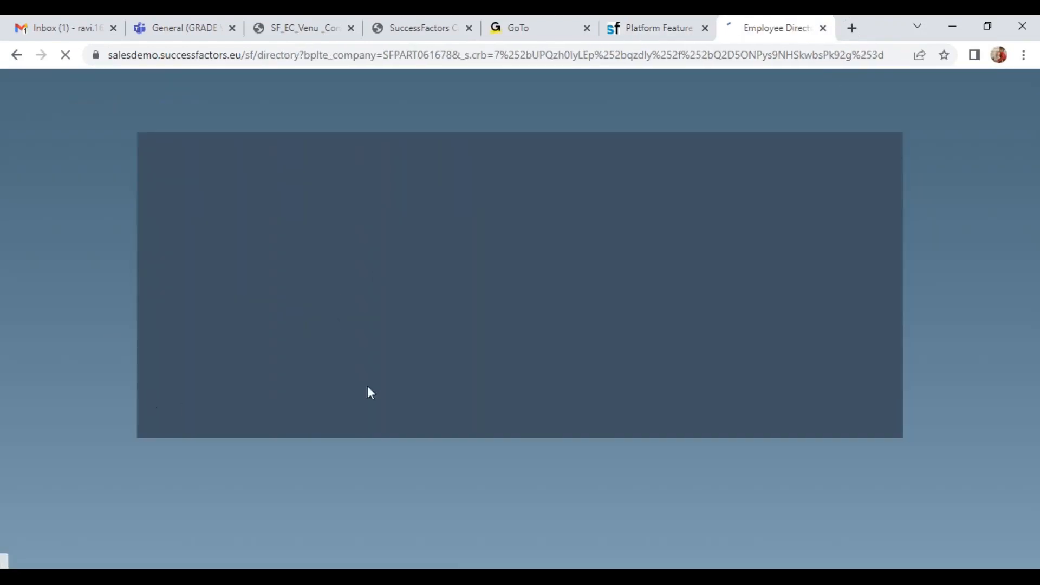
{"action": "left_click", "coordinate": [650, 27]}
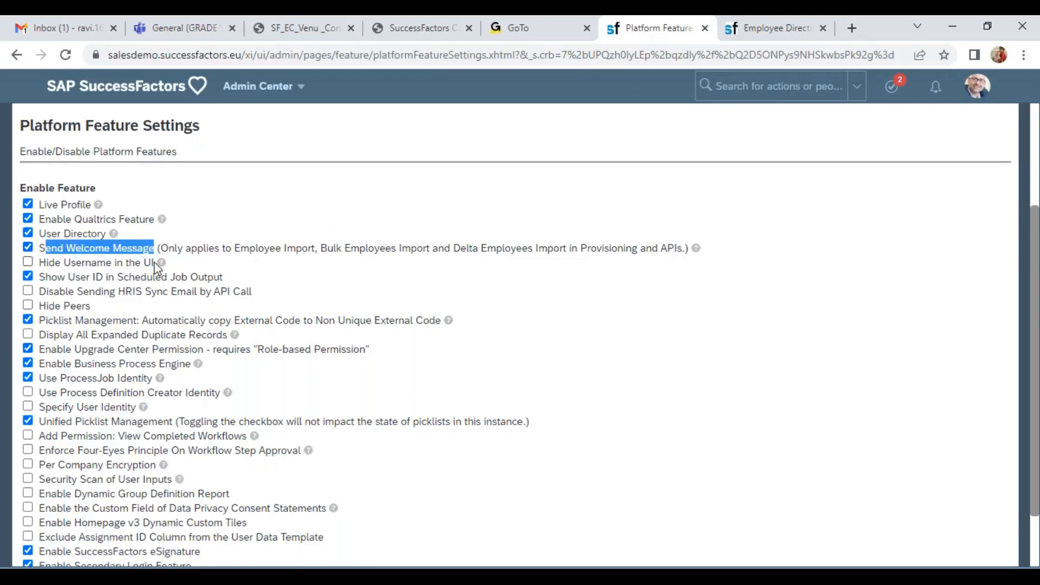
Step: Open Employee Files in the duplicated browser tab and examine the peers listed under the employee's name
{"action": "key", "text": "ctrl+Tab"}
{"action": "left_click", "coordinate": [287, 88]}
{"action": "left_click", "coordinate": [276, 467]}
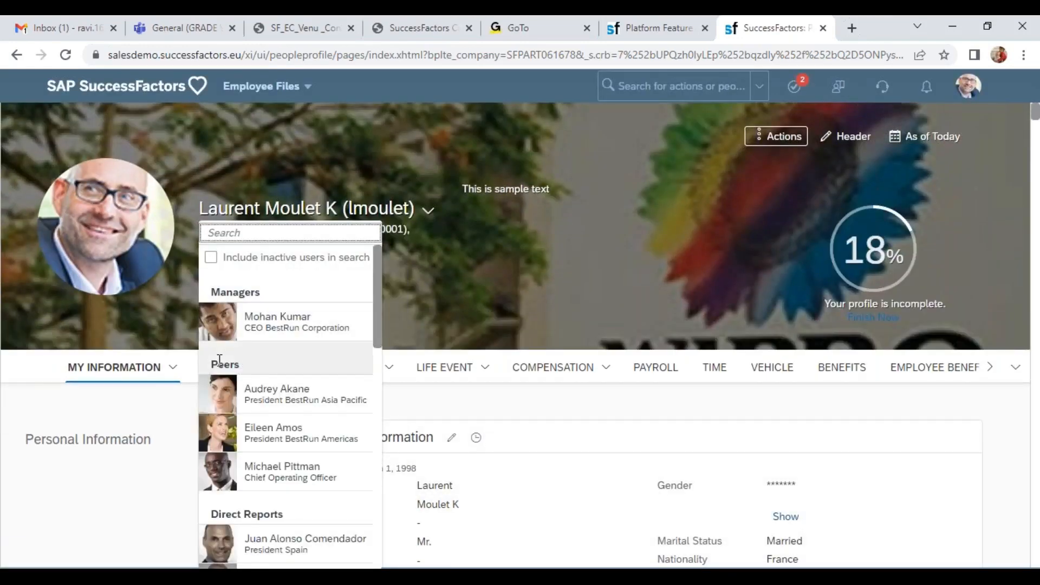
{"action": "left_click_drag", "start_coordinate": [219, 359], "coordinate": [268, 427]}
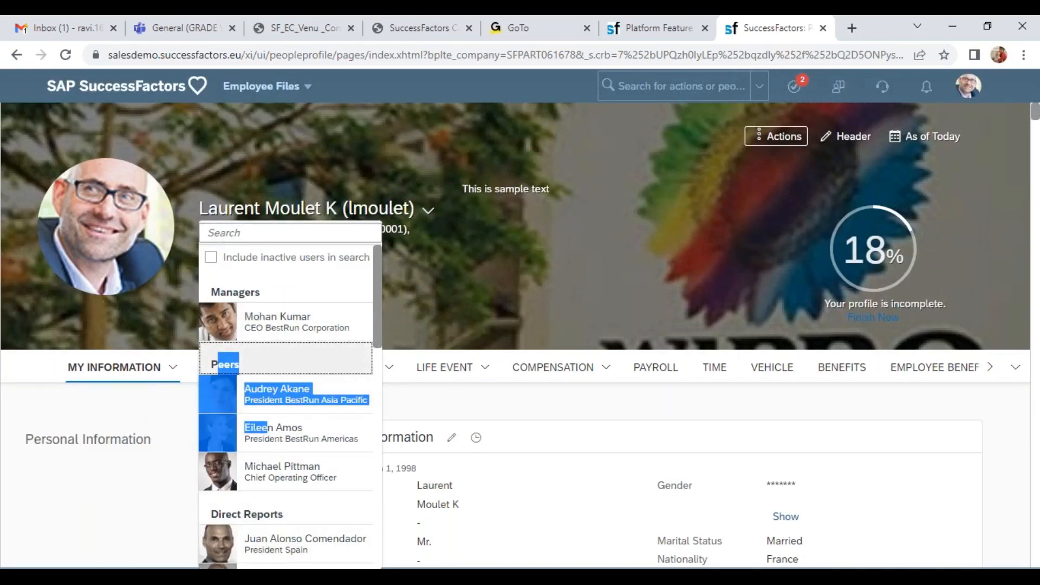
Step: Return to Platform Feature Settings, search for "employee central" and open Manage Employee Central Settings
{"action": "left_click", "coordinate": [637, 31]}
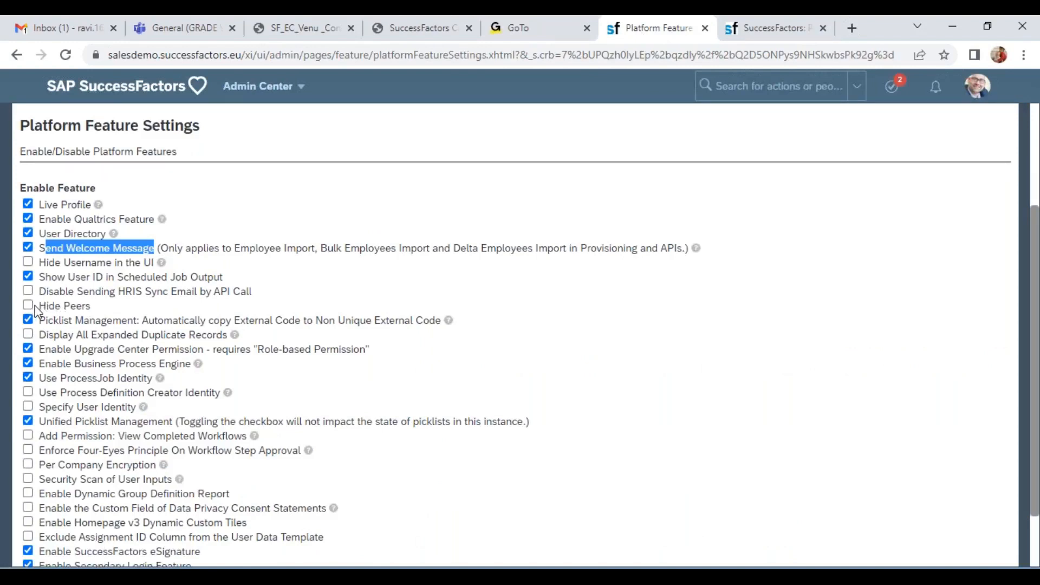
{"action": "scroll", "coordinate": [81, 379], "scroll_direction": "down", "scroll_amount": 2}
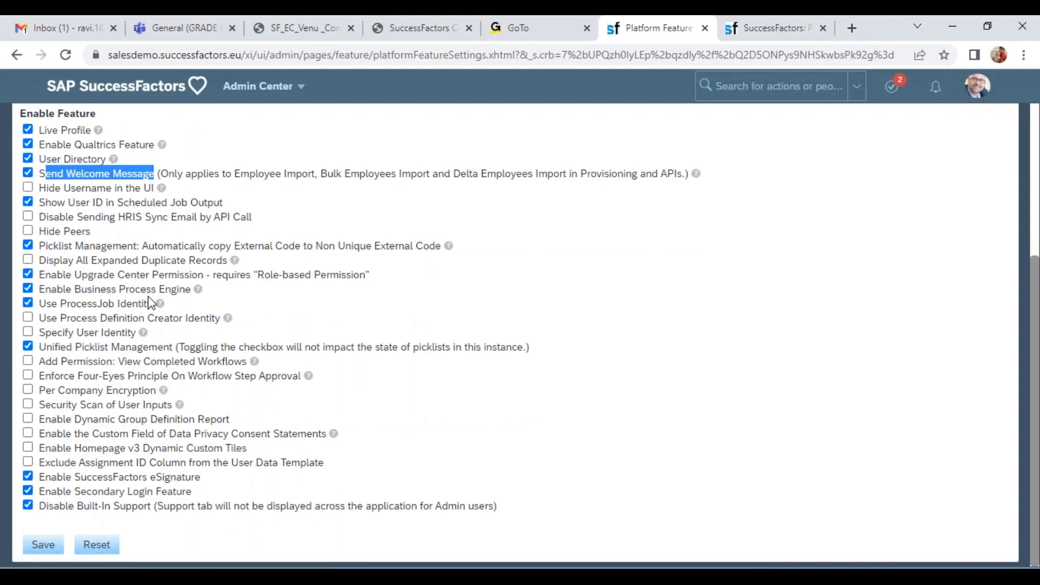
{"action": "scroll", "coordinate": [150, 302], "scroll_direction": "up", "scroll_amount": 3}
{"action": "scroll", "coordinate": [147, 296], "scroll_direction": "up", "scroll_amount": 2}
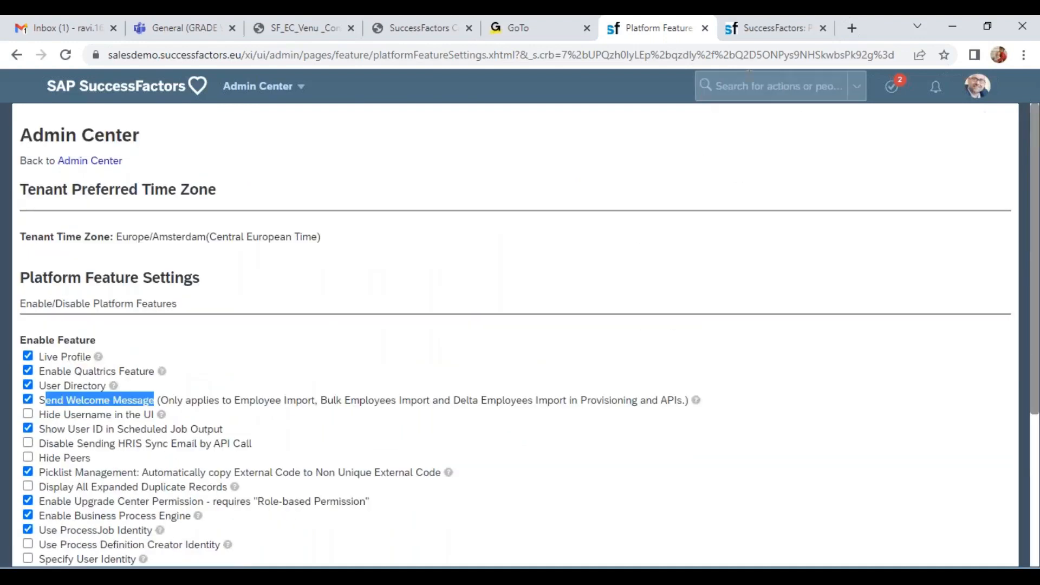
{"action": "left_click", "coordinate": [709, 86]}
{"action": "type", "text": "emplo"}
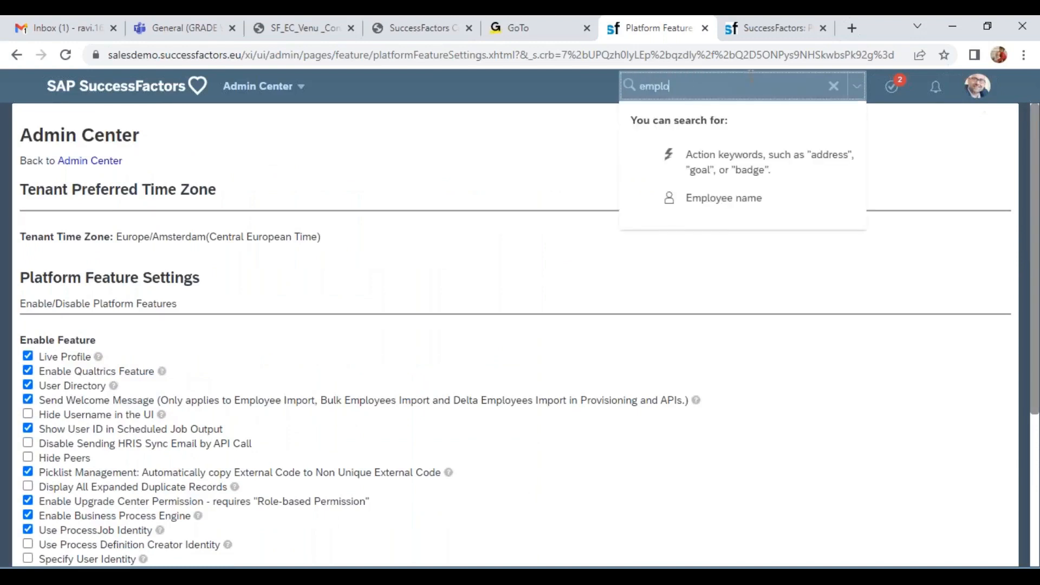
{"action": "type", "text": "yee central"}
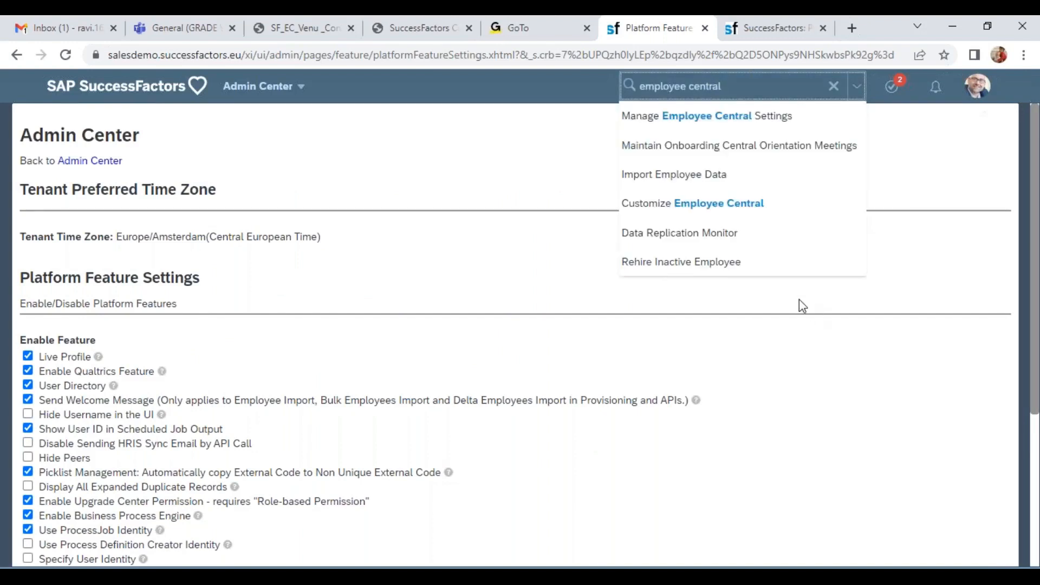
{"action": "left_click", "coordinate": [718, 126]}
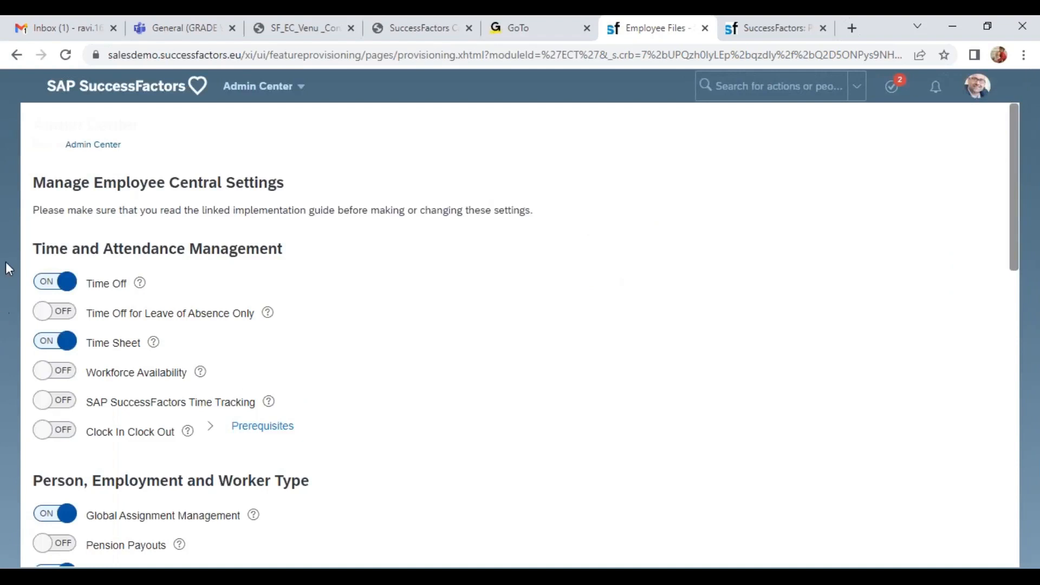
Step: Copy the Manage Employee Central Settings heading and review the Time and Attendance Management section
{"action": "left_click_drag", "start_coordinate": [32, 183], "coordinate": [320, 187]}
{"action": "left_click", "coordinate": [318, 273]}
{"action": "scroll", "coordinate": [313, 277], "scroll_direction": "down", "scroll_amount": 1}
{"action": "scroll", "coordinate": [314, 277], "scroll_direction": "up", "scroll_amount": 1}
{"action": "left_click_drag", "start_coordinate": [71, 248], "coordinate": [270, 249]}
Step: Examine the Person, Employment and Worker Type options, the Global Assignment Management help, and the remaining sections through Industry Features
{"action": "scroll", "coordinate": [270, 249], "scroll_direction": "down", "scroll_amount": 3}
{"action": "left_click_drag", "start_coordinate": [57, 328], "coordinate": [318, 322]}
{"action": "scroll", "coordinate": [119, 223], "scroll_direction": "down", "scroll_amount": 3}
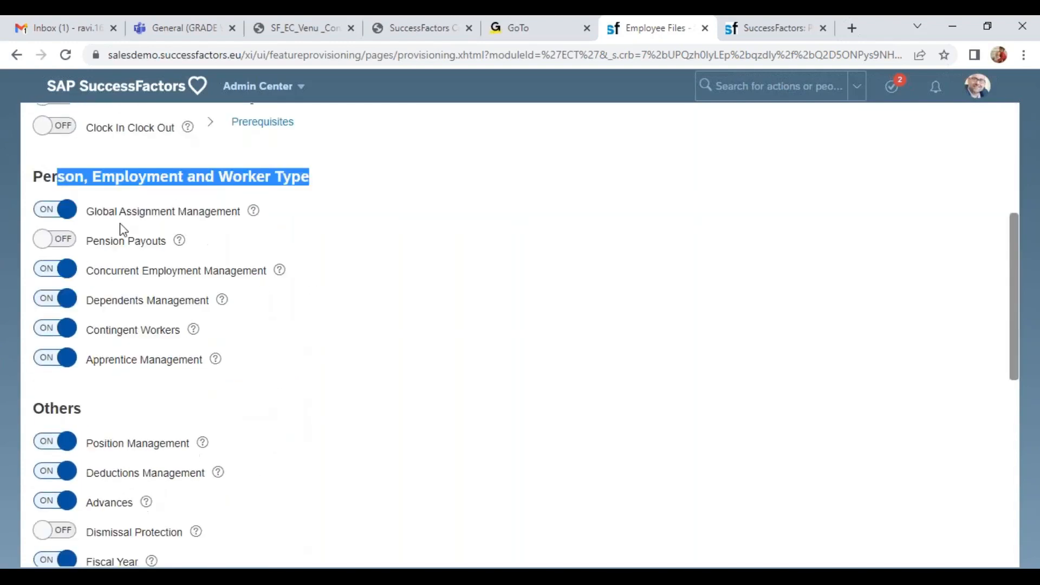
{"action": "left_click_drag", "start_coordinate": [120, 211], "coordinate": [196, 211]}
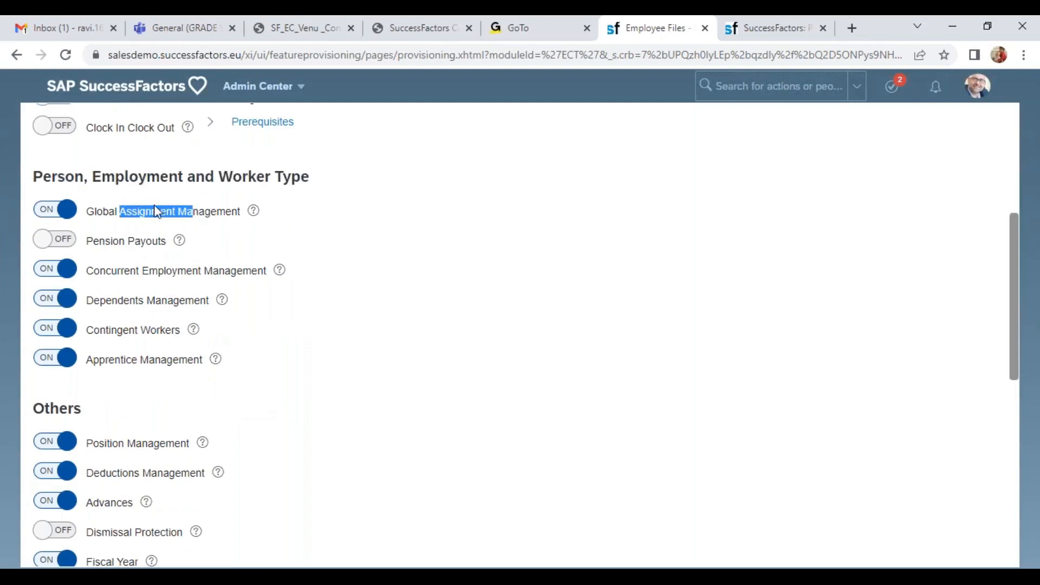
{"action": "left_click", "coordinate": [253, 211]}
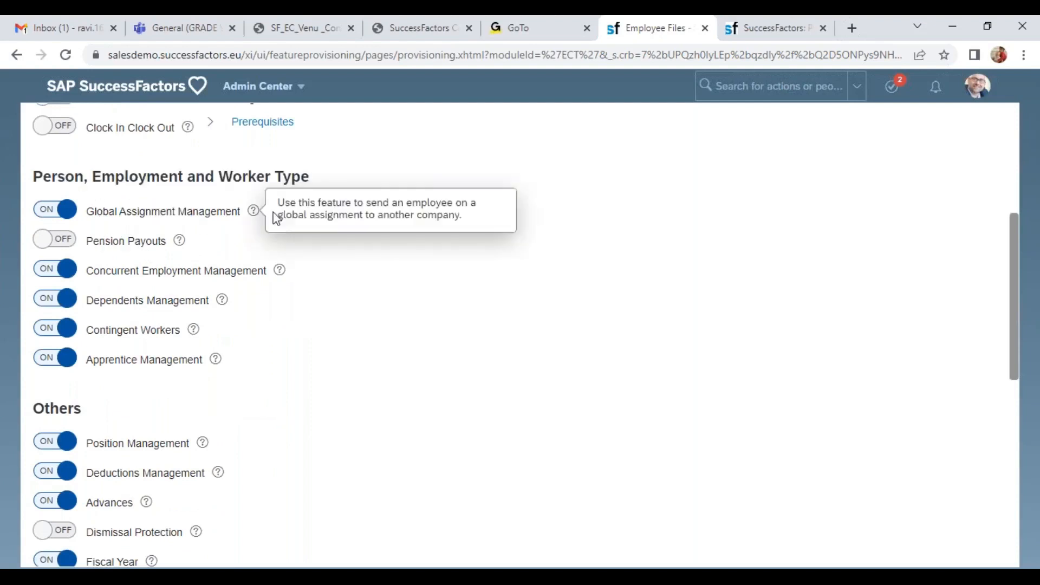
{"action": "left_click_drag", "start_coordinate": [105, 271], "coordinate": [201, 271]}
{"action": "left_click", "coordinate": [130, 285]}
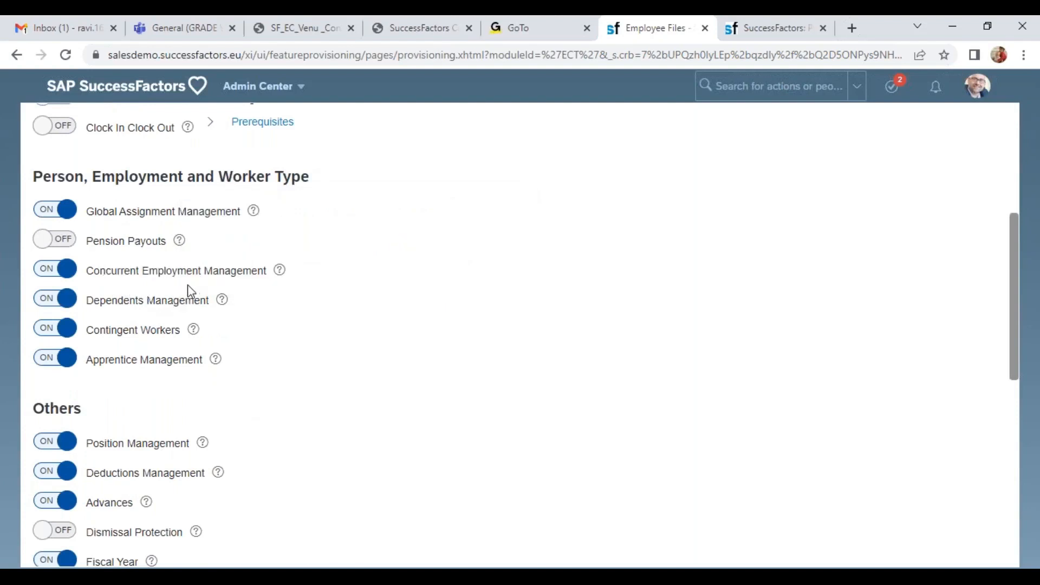
{"action": "scroll", "coordinate": [170, 344], "scroll_direction": "down", "scroll_amount": 3}
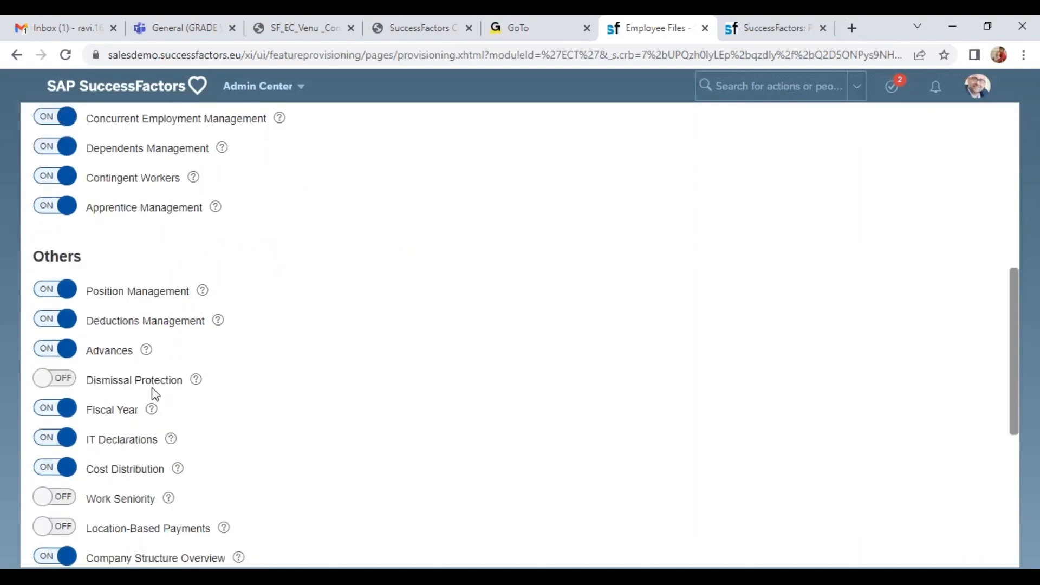
{"action": "scroll", "coordinate": [153, 399], "scroll_direction": "down", "scroll_amount": 3}
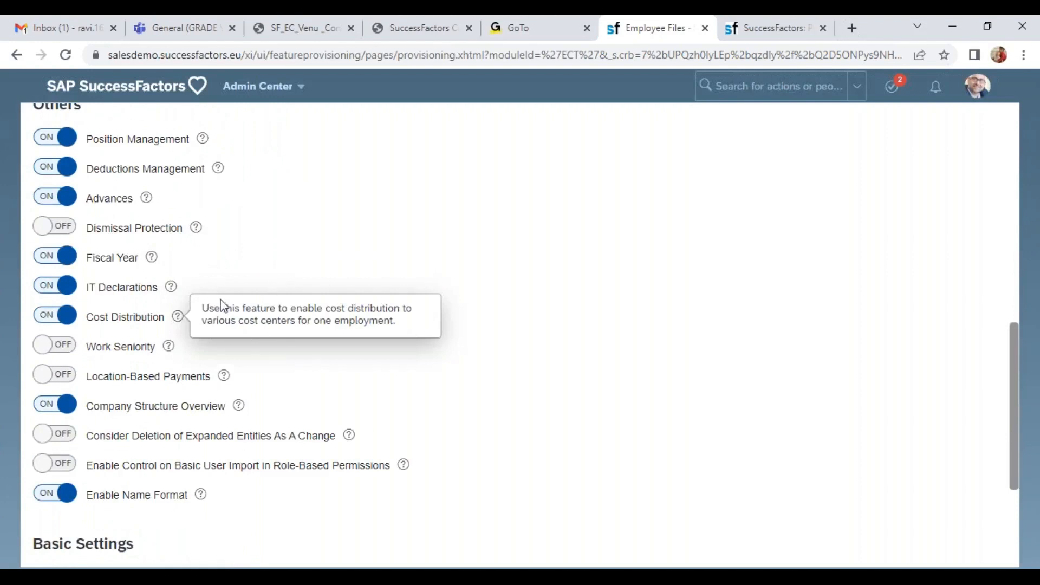
{"action": "scroll", "coordinate": [152, 258], "scroll_direction": "down", "scroll_amount": 3}
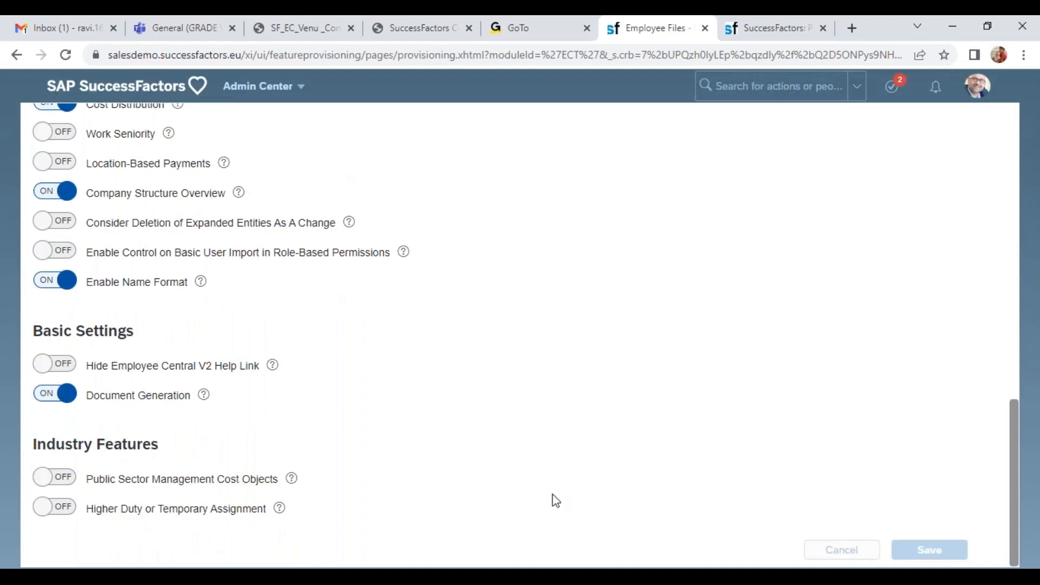
Step: Switch to the Excel training workbook, paste "Manage Employee Central Settings" into cell B320 and apply cell B319's formatting to it
{"action": "key", "text": "alt+Tab"}
{"action": "left_click", "coordinate": [224, 264]}
{"action": "type", "text": "Manage Employee Central Settings"}
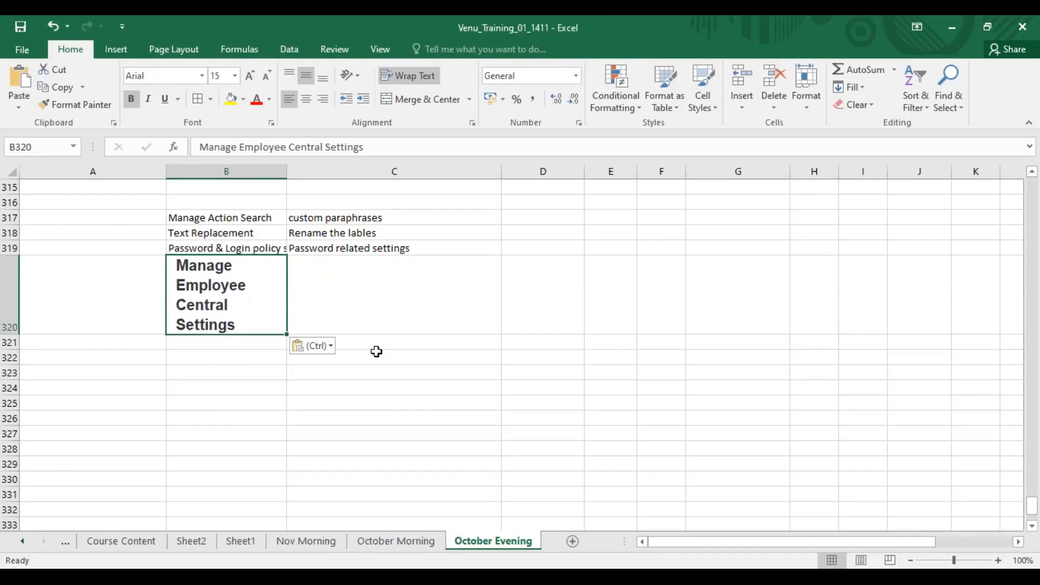
{"action": "left_click", "coordinate": [190, 247]}
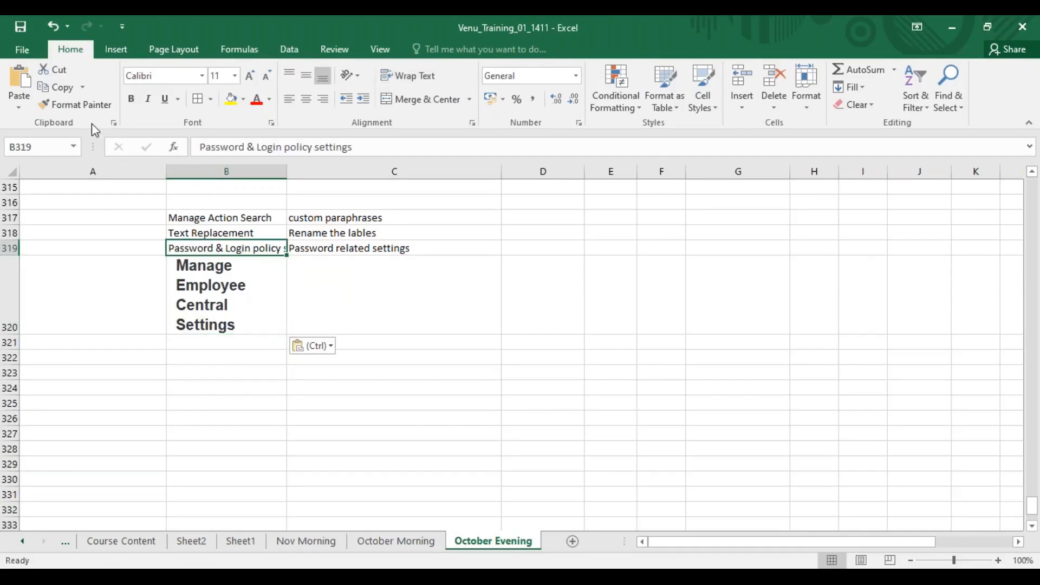
{"action": "left_click", "coordinate": [82, 105]}
{"action": "left_click", "coordinate": [211, 289]}
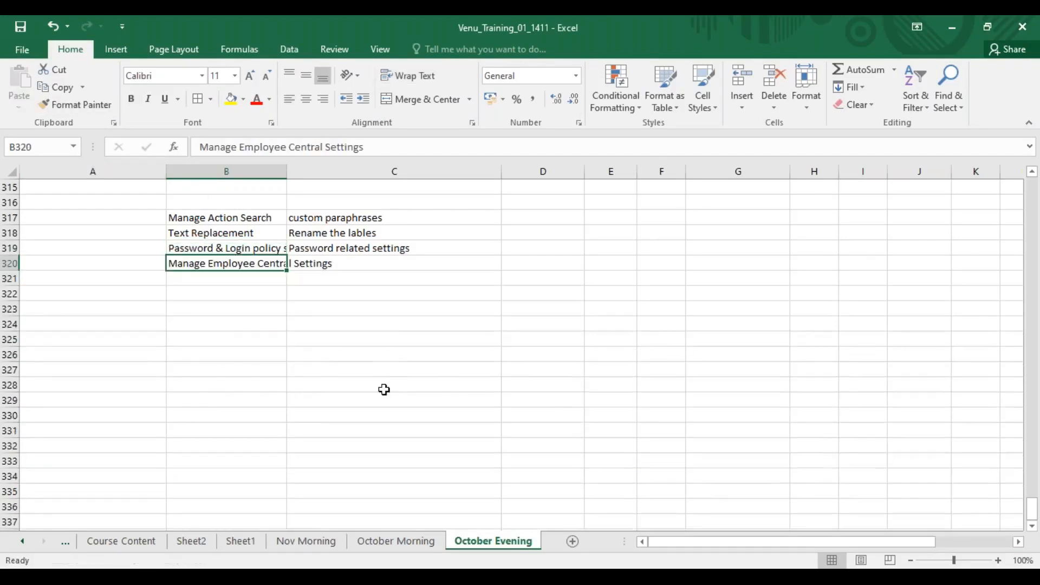
Step: Enter "Platform feature settings" in cell B321
{"action": "left_click", "coordinate": [222, 278]}
{"action": "type", "text": "Platform feature setti"}
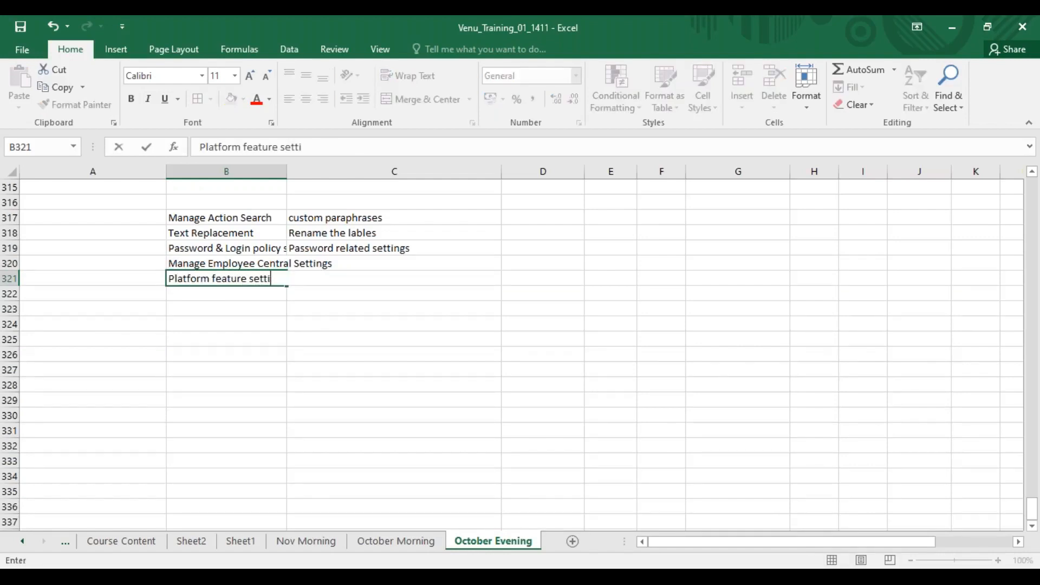
{"action": "type", "text": "ngs"}
{"action": "key", "text": "Return"}
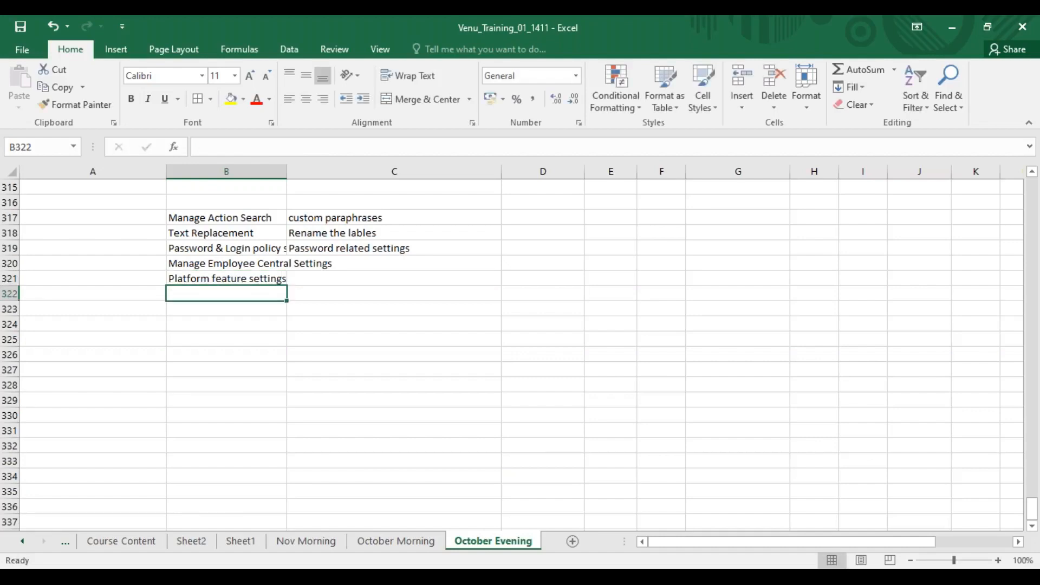
Step: Highlight the list of admin tools in cells B317:B321 to review the entries
{"action": "left_click", "coordinate": [216, 219]}
{"action": "key", "text": "ctrl+shift+Down"}
{"action": "key", "text": "shift+Up"}
{"action": "key", "text": "shift+Up"}
{"action": "key", "text": "shift+Up"}
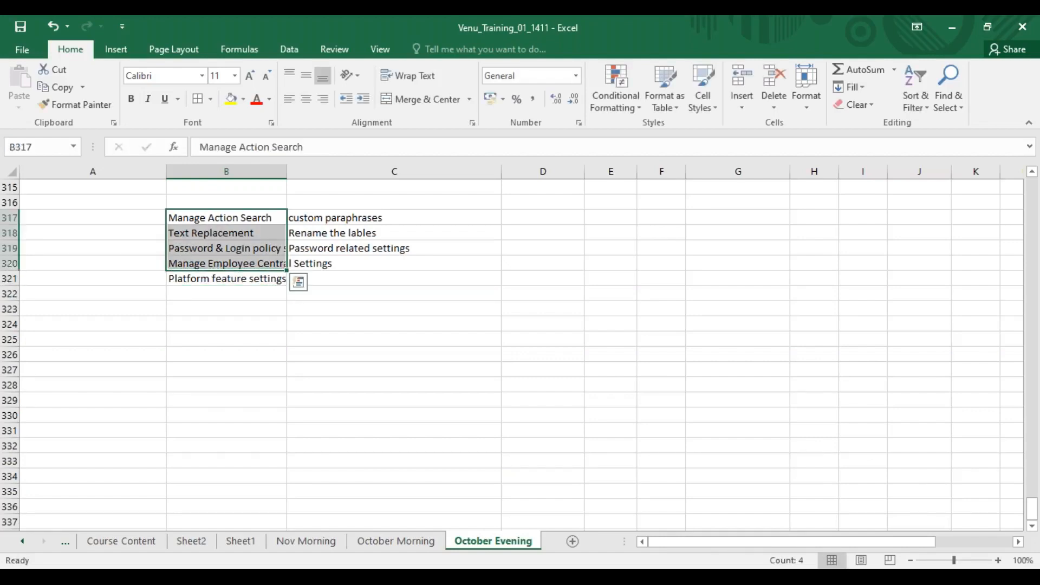
{"action": "left_click_drag", "start_coordinate": [221, 222], "coordinate": [217, 281]}
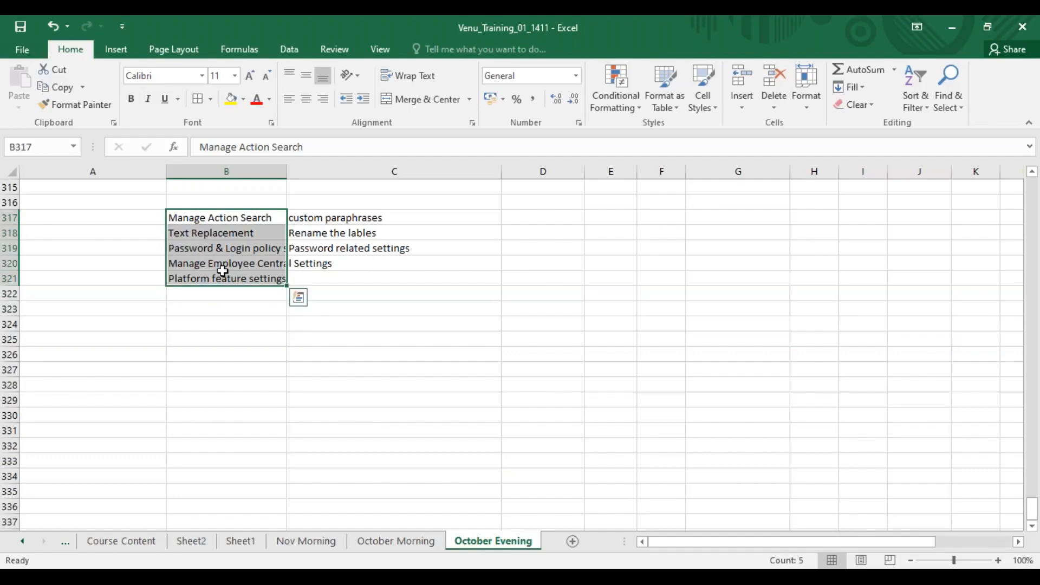
Step: Switch to SAP SuccessFactors in the browser, return to the home page and open the Reporting page
{"action": "key", "text": "alt+Tab"}
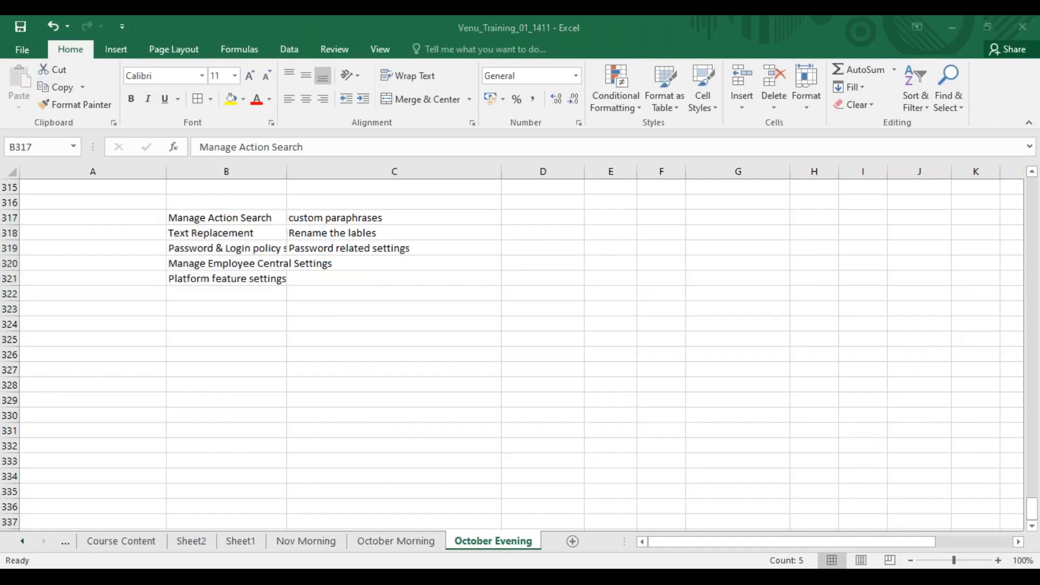
{"action": "scroll", "coordinate": [439, 197], "scroll_direction": "up", "scroll_amount": 1}
{"action": "scroll", "coordinate": [427, 205], "scroll_direction": "up", "scroll_amount": 15}
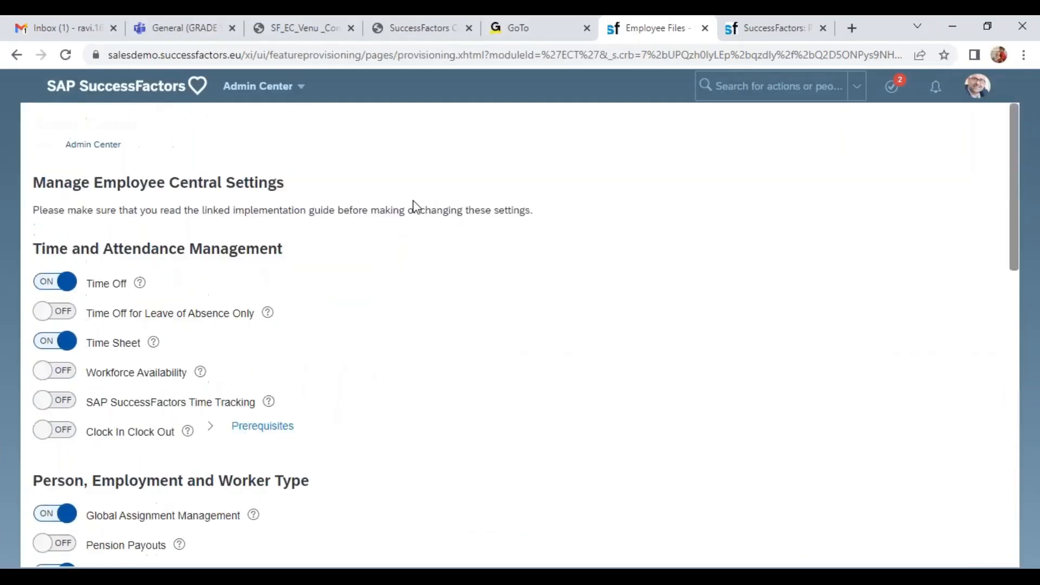
{"action": "left_click", "coordinate": [287, 87]}
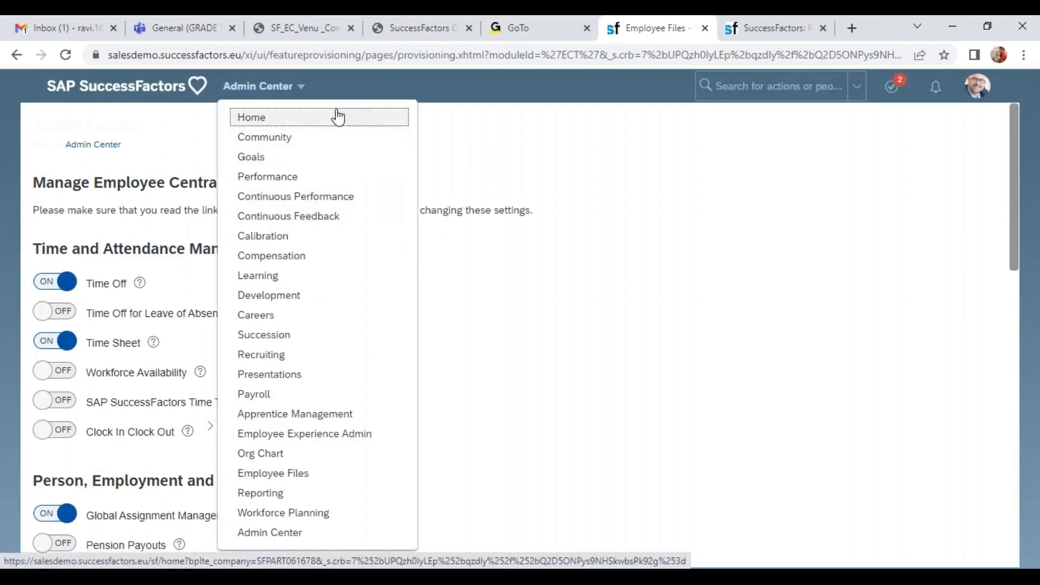
{"action": "left_click", "coordinate": [337, 117]}
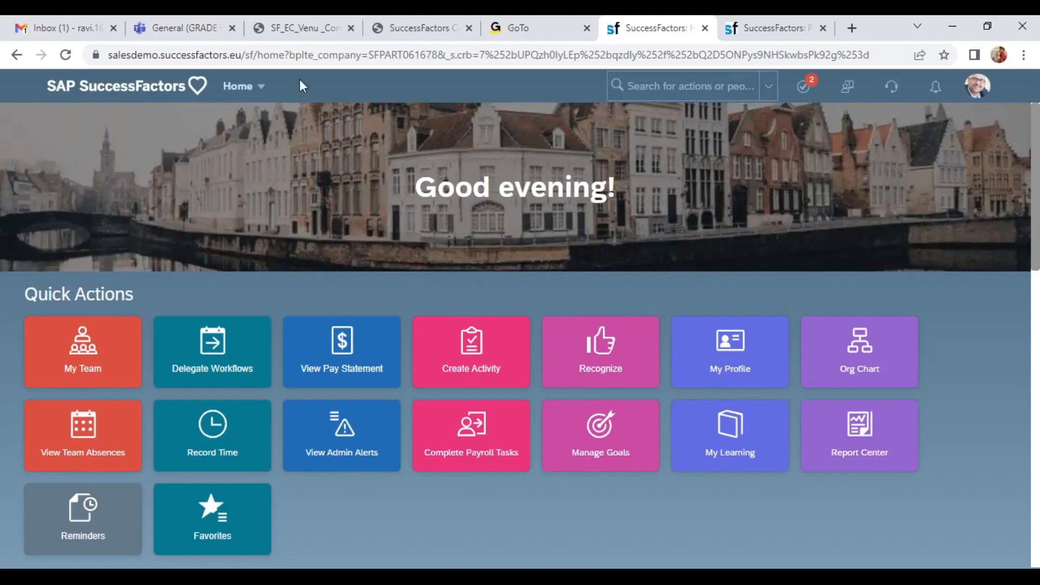
{"action": "left_click", "coordinate": [250, 106]}
{"action": "left_click", "coordinate": [279, 486]}
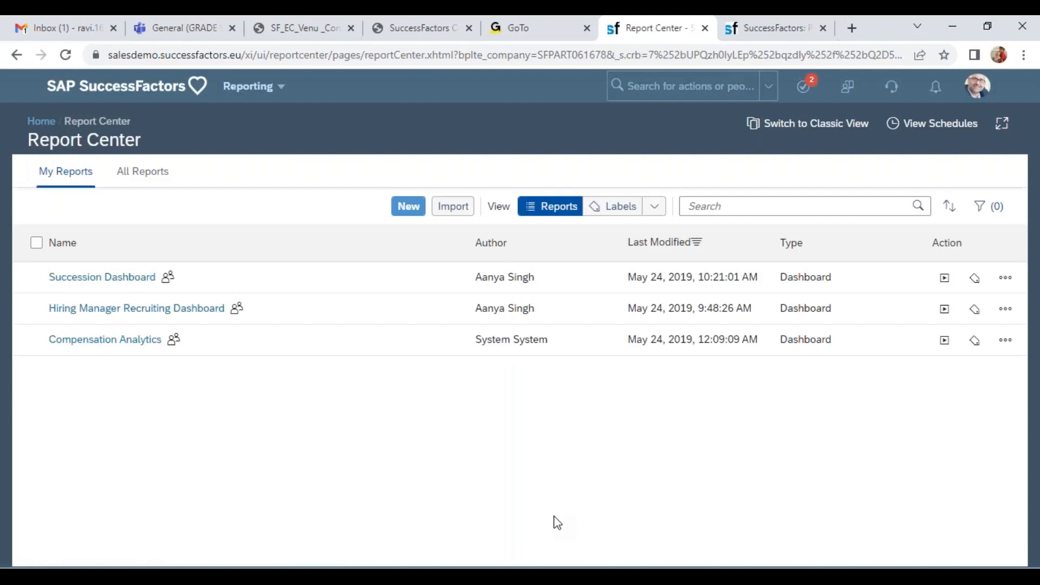
Step: Examine the Birthday standard report's Download (CSV) option in the classic view and return to the Report Center
{"action": "left_click", "coordinate": [829, 138]}
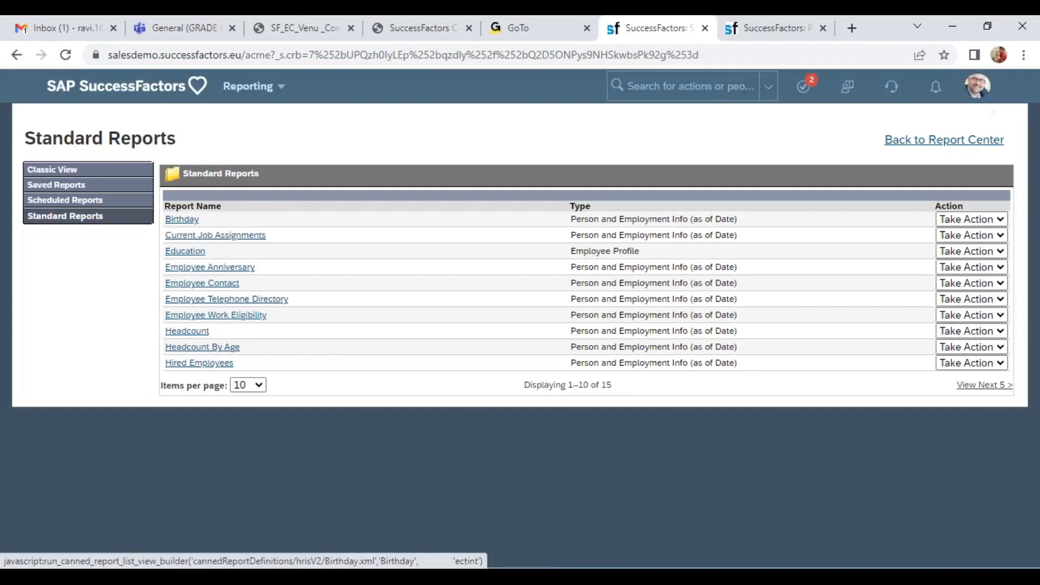
{"action": "left_click", "coordinate": [181, 220]}
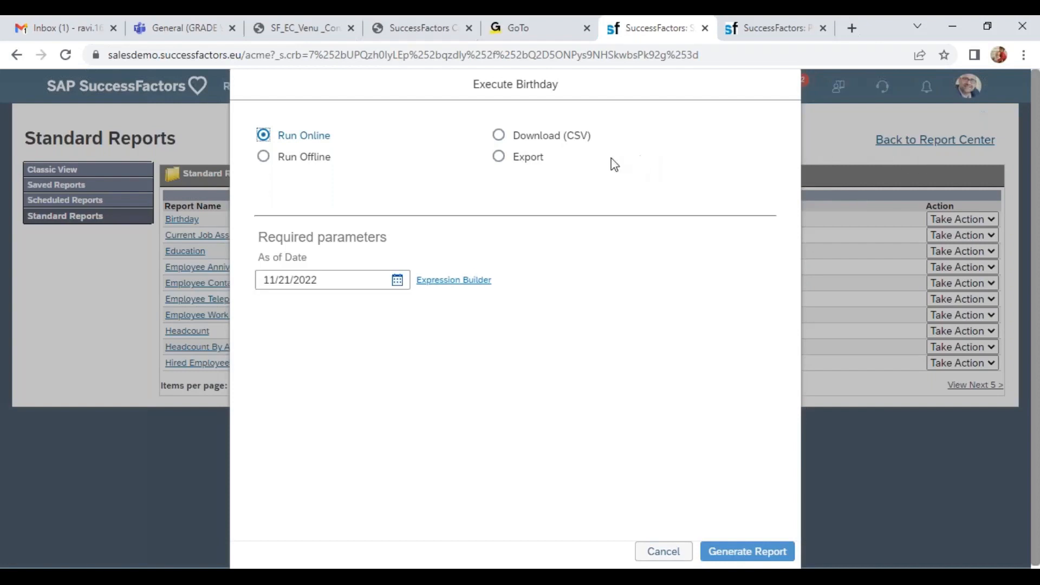
{"action": "left_click", "coordinate": [499, 135]}
{"action": "left_click", "coordinate": [663, 551]}
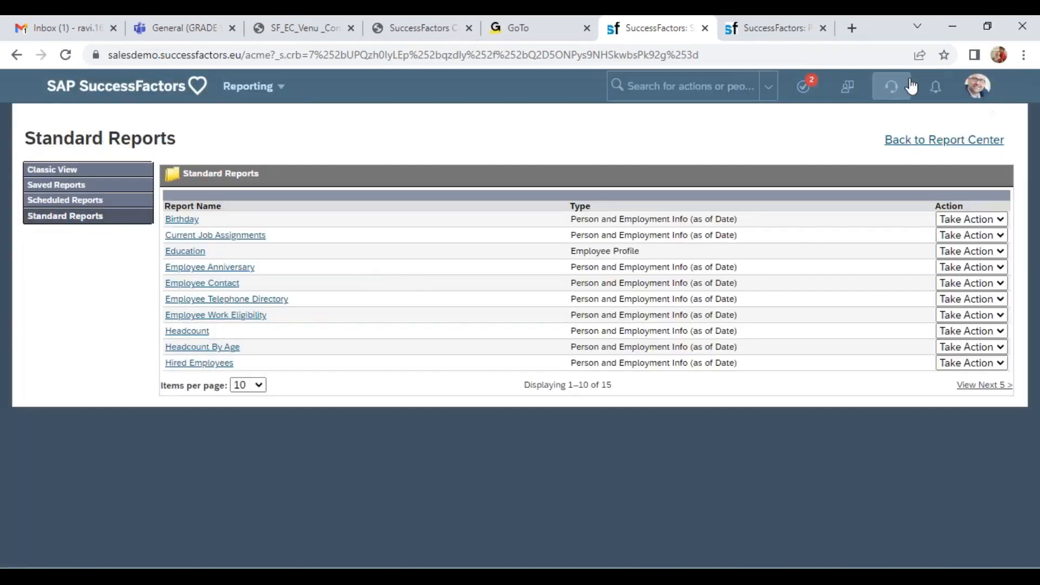
{"action": "left_click", "coordinate": [961, 142]}
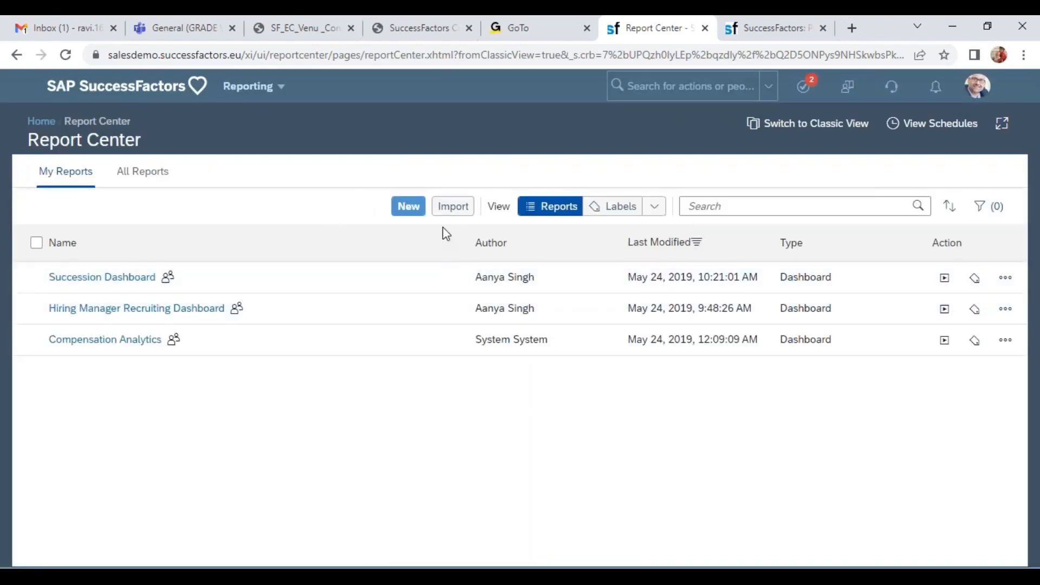
Step: Start a new Table report and set its data structure to Single Domain
{"action": "left_click", "coordinate": [393, 208]}
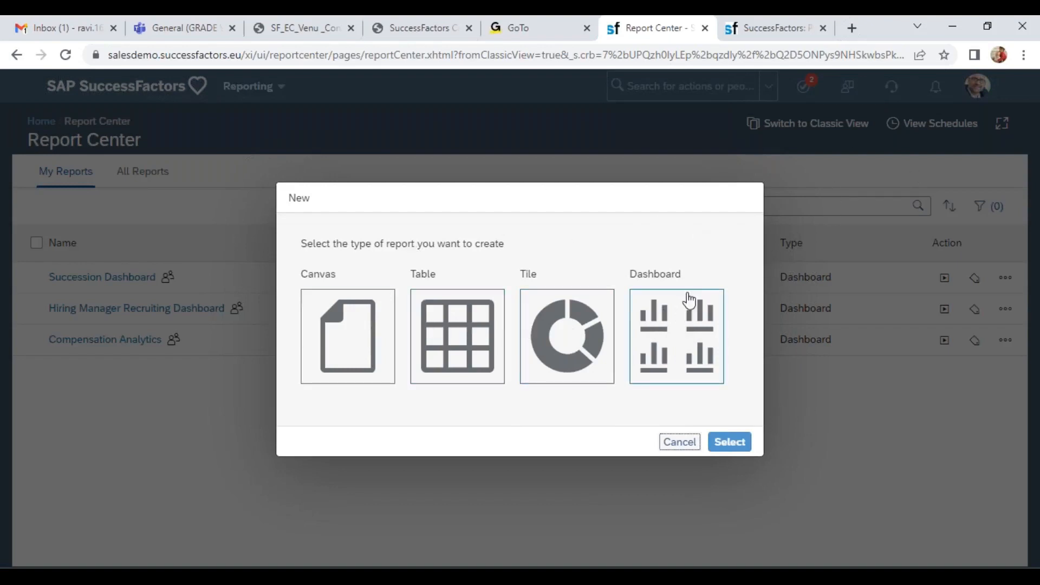
{"action": "left_click", "coordinate": [476, 329]}
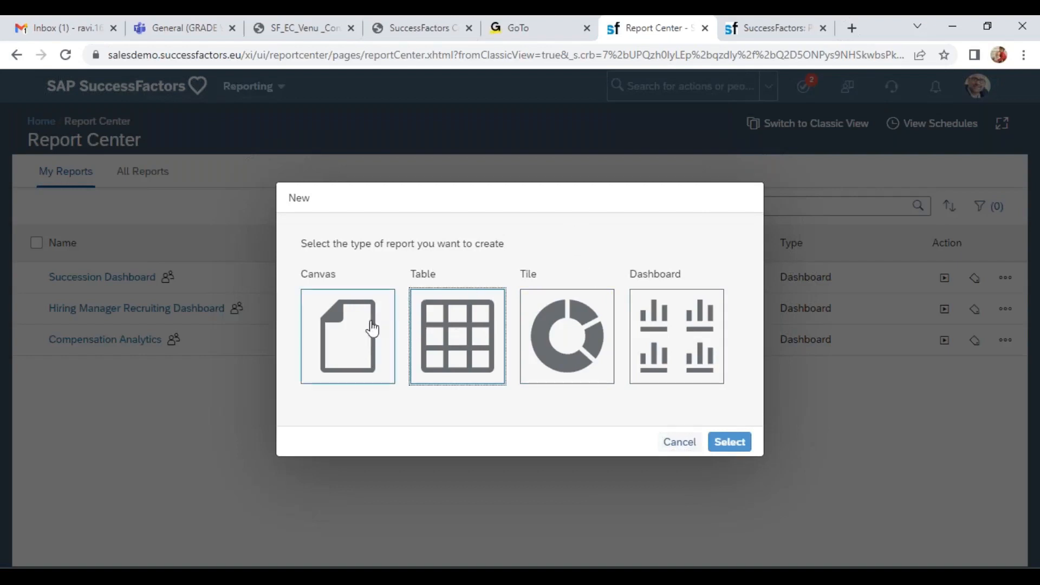
{"action": "left_click", "coordinate": [731, 442]}
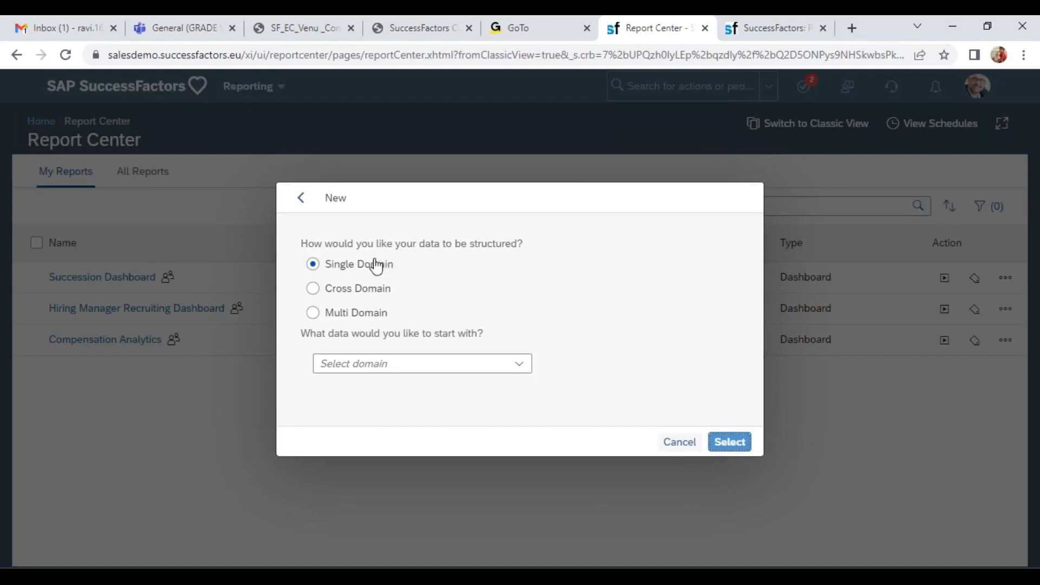
{"action": "left_click_drag", "start_coordinate": [332, 265], "coordinate": [397, 295]}
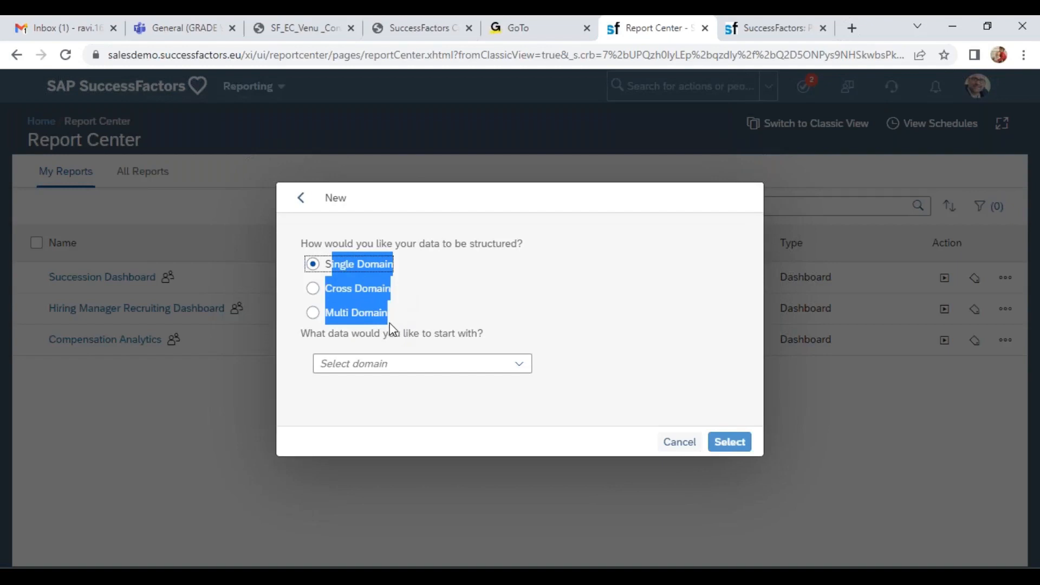
{"action": "left_click", "coordinate": [379, 290]}
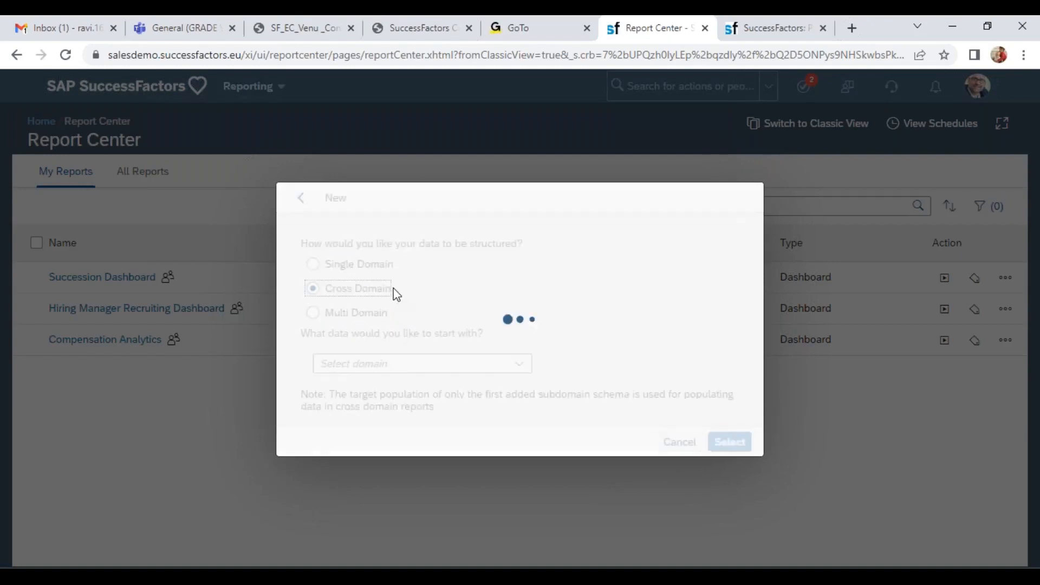
{"action": "left_click", "coordinate": [355, 266]}
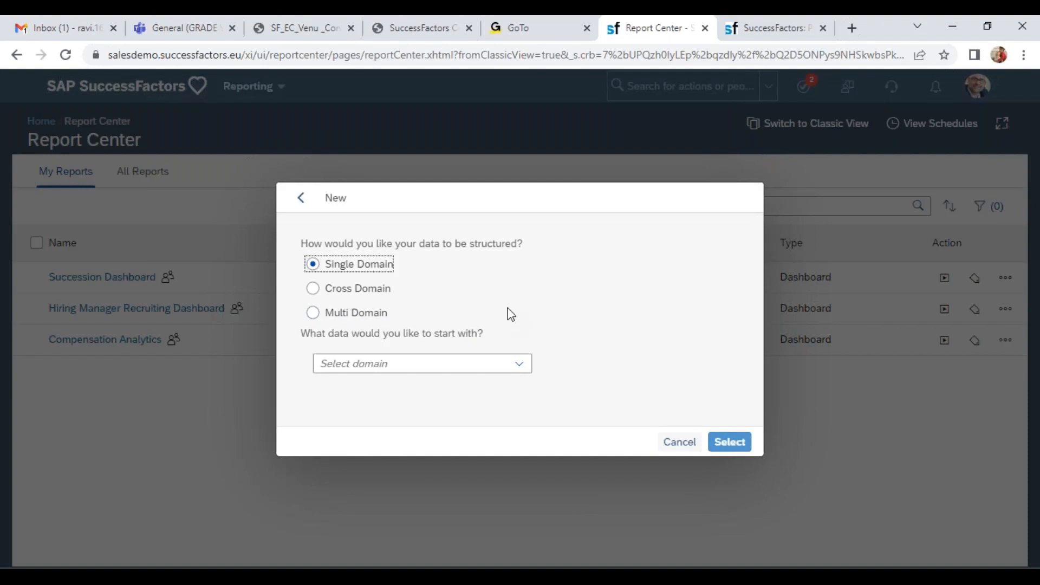
Step: Choose Foundation Objects as the starting domain and open the report for editing
{"action": "left_click", "coordinate": [531, 362]}
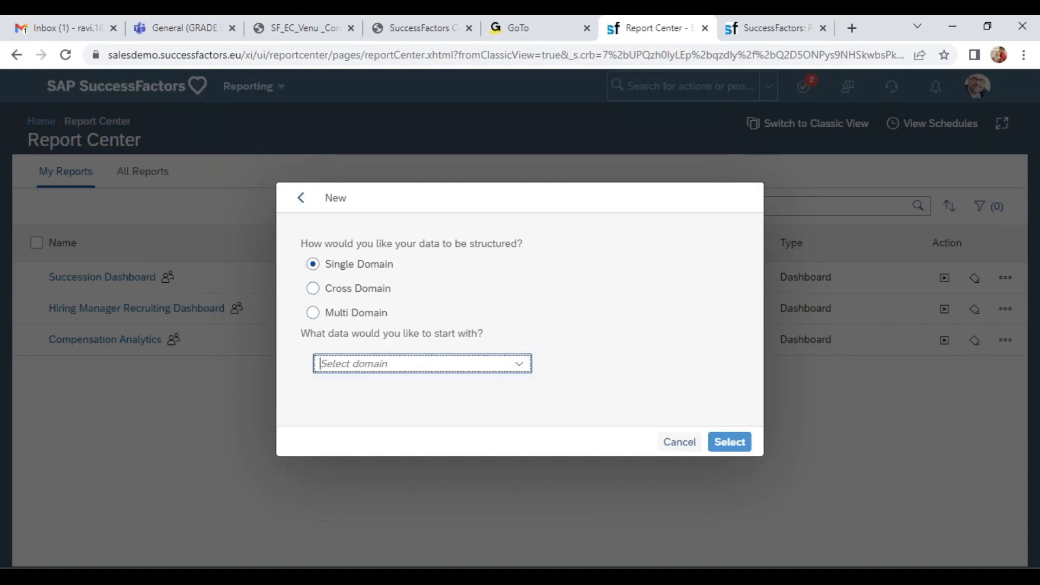
{"action": "left_click", "coordinate": [520, 372]}
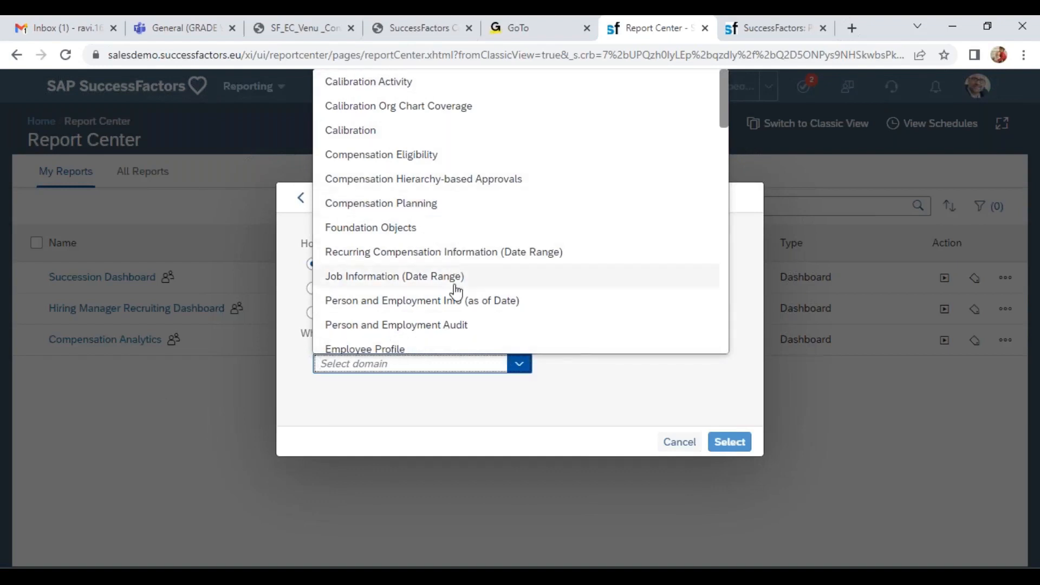
{"action": "scroll", "coordinate": [424, 178], "scroll_direction": "down", "scroll_amount": 3}
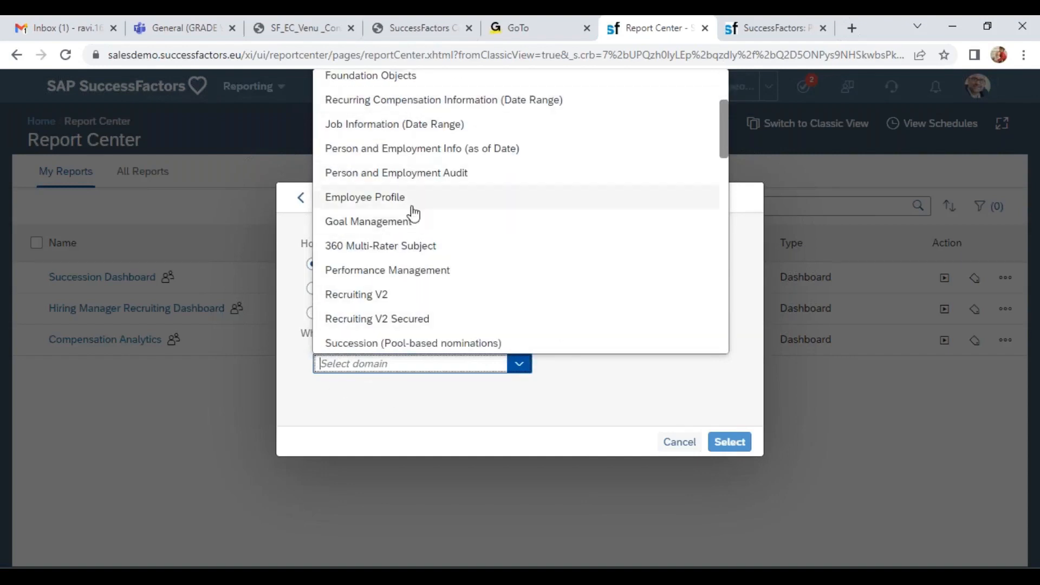
{"action": "scroll", "coordinate": [421, 211], "scroll_direction": "up", "scroll_amount": 3}
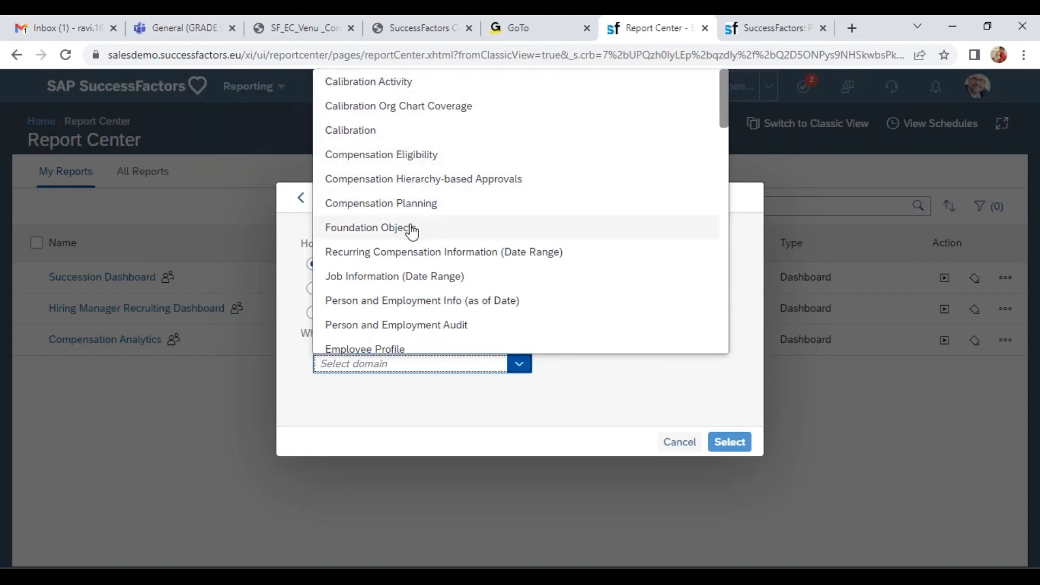
{"action": "scroll", "coordinate": [725, 123], "scroll_direction": "down", "scroll_amount": 3}
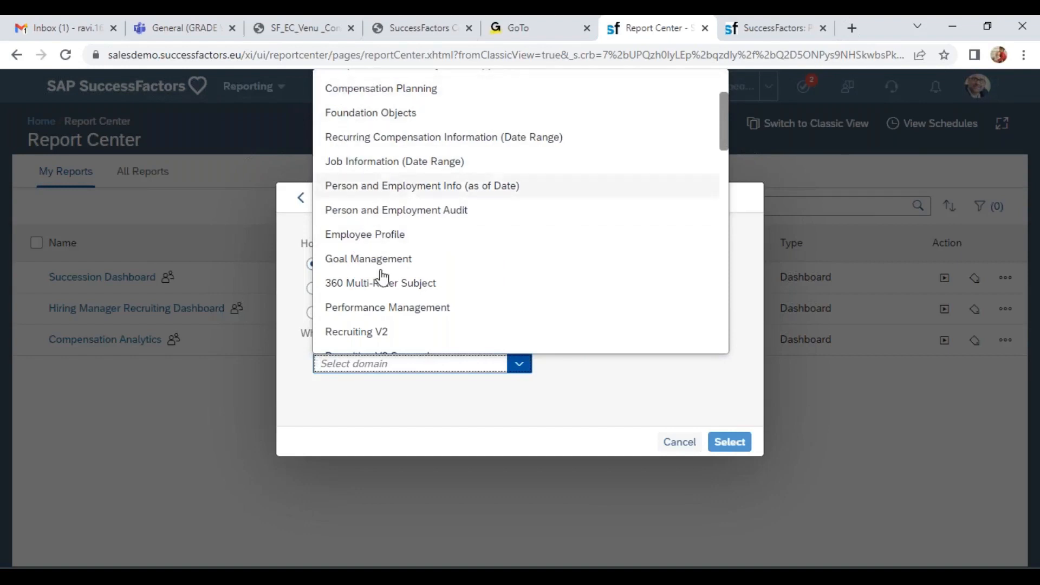
{"action": "left_click", "coordinate": [370, 113]}
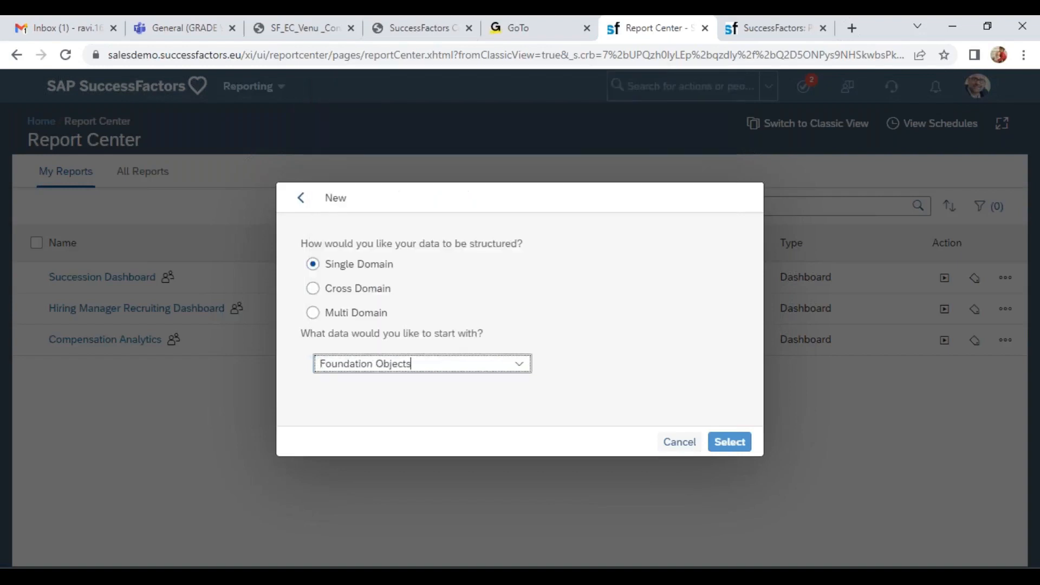
{"action": "left_click", "coordinate": [741, 442]}
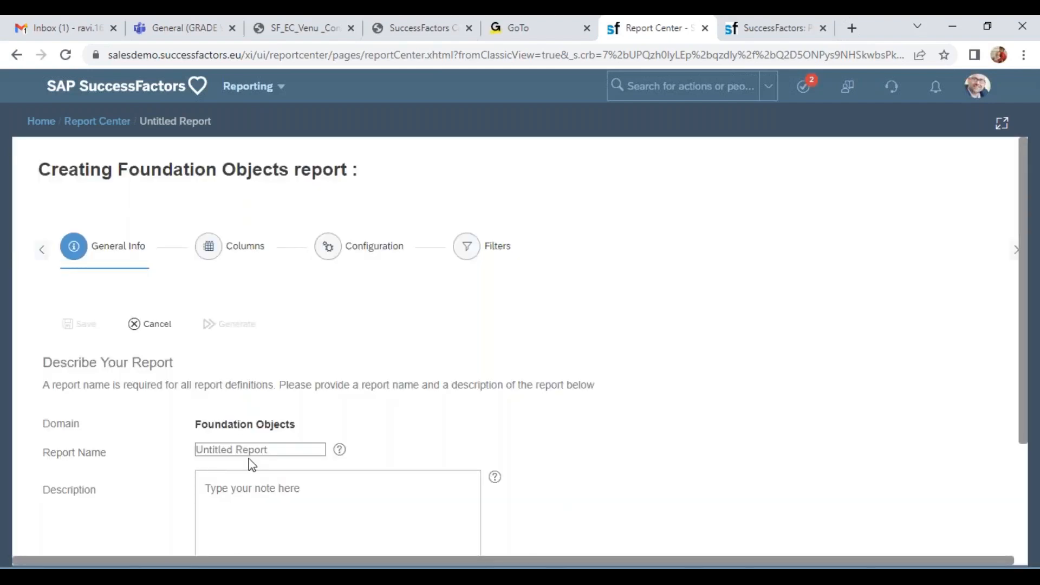
Step: Name the Foundation Objects report "FO" and toggle its Remove Styling option
{"action": "left_click", "coordinate": [220, 449]}
{"action": "type", "text": "FO"}
{"action": "scroll", "coordinate": [198, 379], "scroll_direction": "down", "scroll_amount": 3}
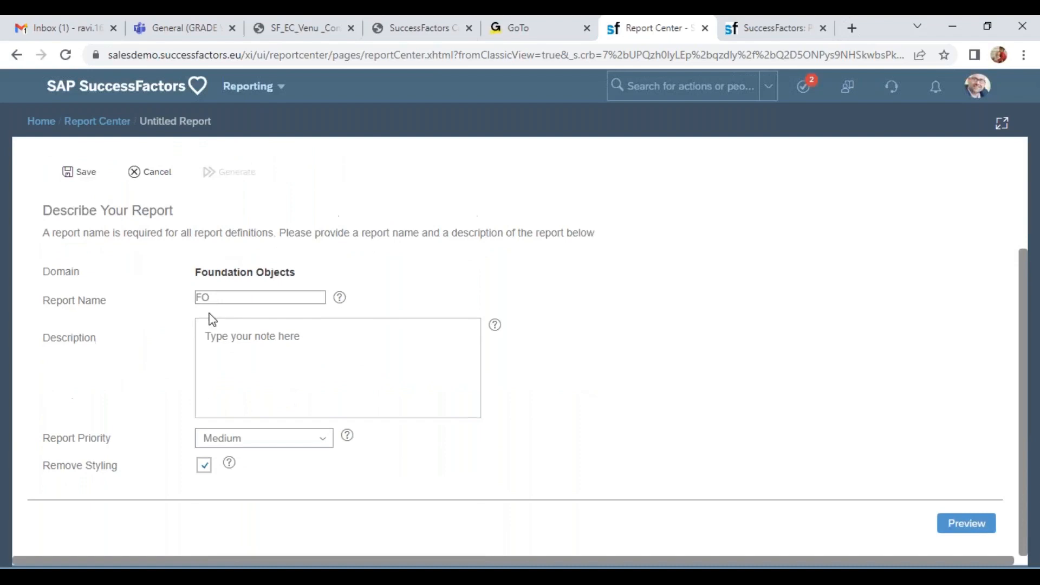
{"action": "left_click_drag", "start_coordinate": [221, 295], "coordinate": [172, 299]}
{"action": "left_click_drag", "start_coordinate": [49, 465], "coordinate": [125, 467]}
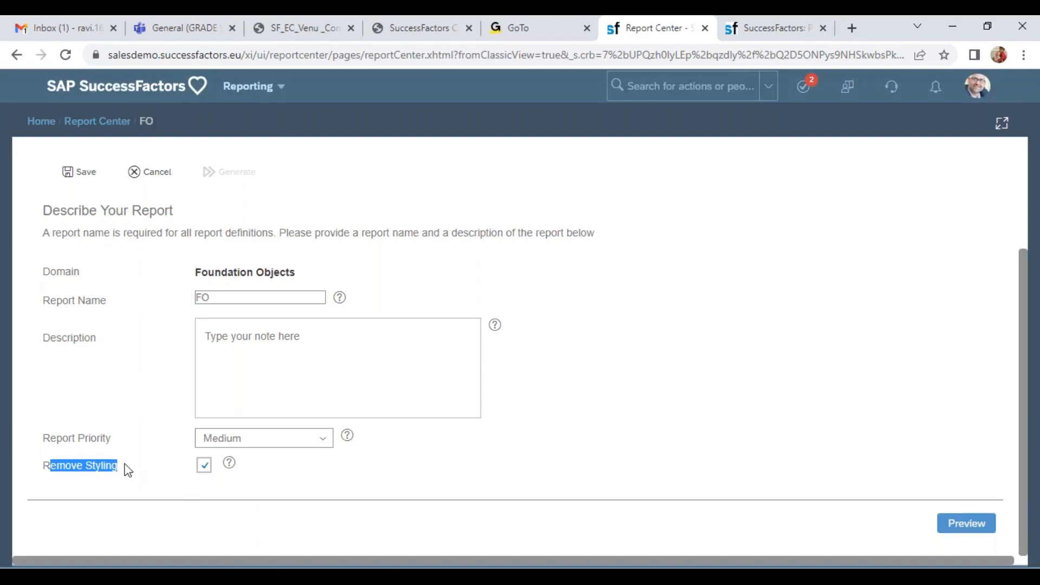
{"action": "left_click", "coordinate": [208, 470]}
{"action": "scroll", "coordinate": [369, 502], "scroll_direction": "up", "scroll_amount": 3}
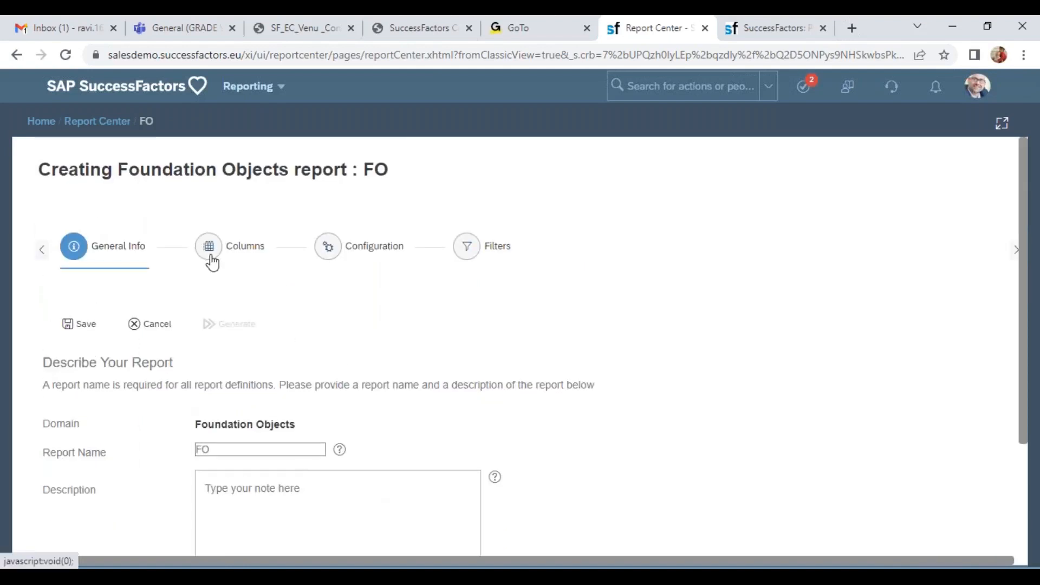
Step: Add the Pay Range columns externalCode, name, currency, status, start-date and end-date to the FO report's selected columns
{"action": "left_click", "coordinate": [211, 258]}
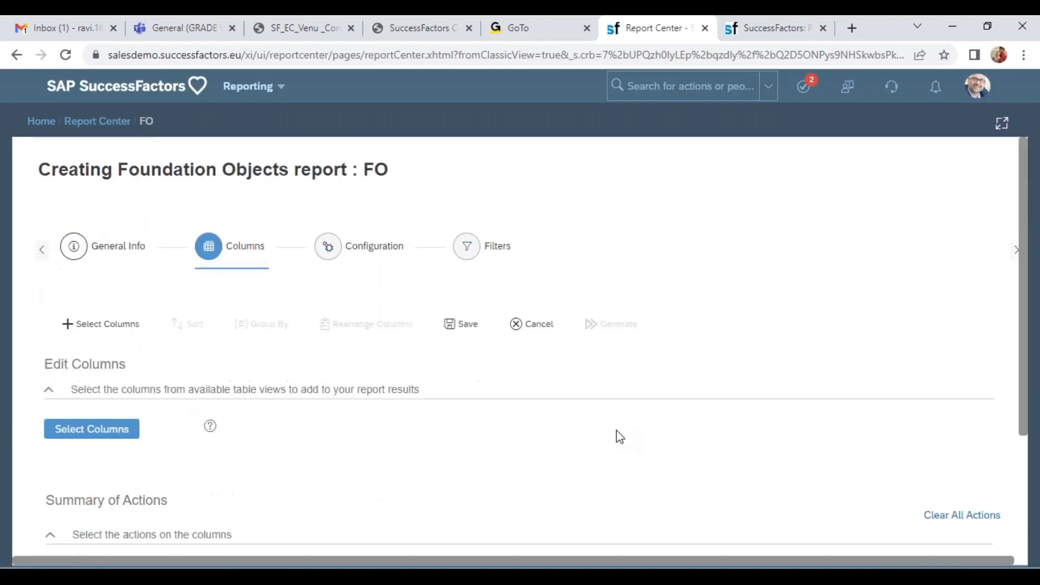
{"action": "left_click", "coordinate": [125, 431]}
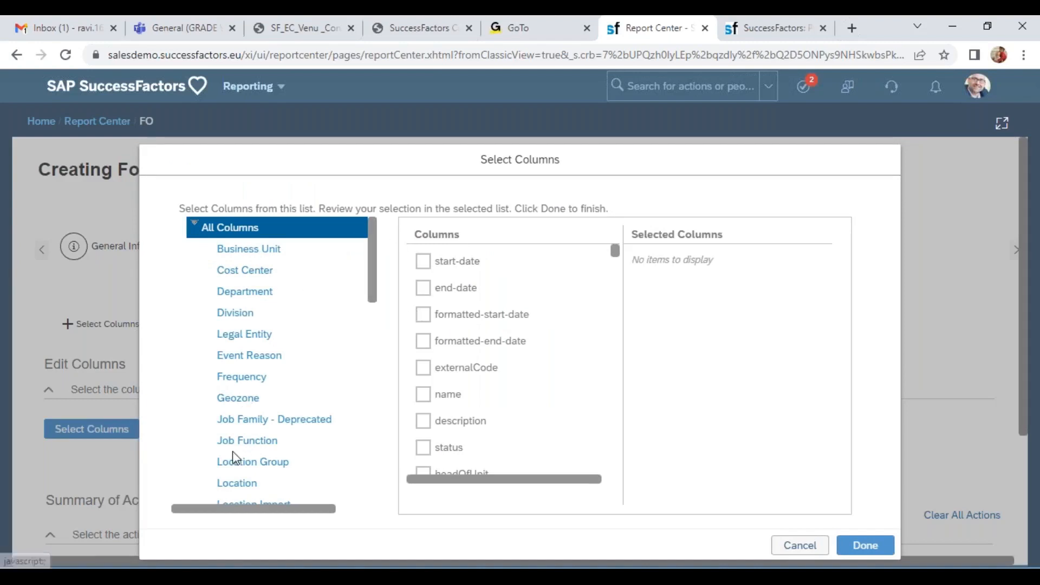
{"action": "scroll", "coordinate": [262, 417], "scroll_direction": "down", "scroll_amount": 3}
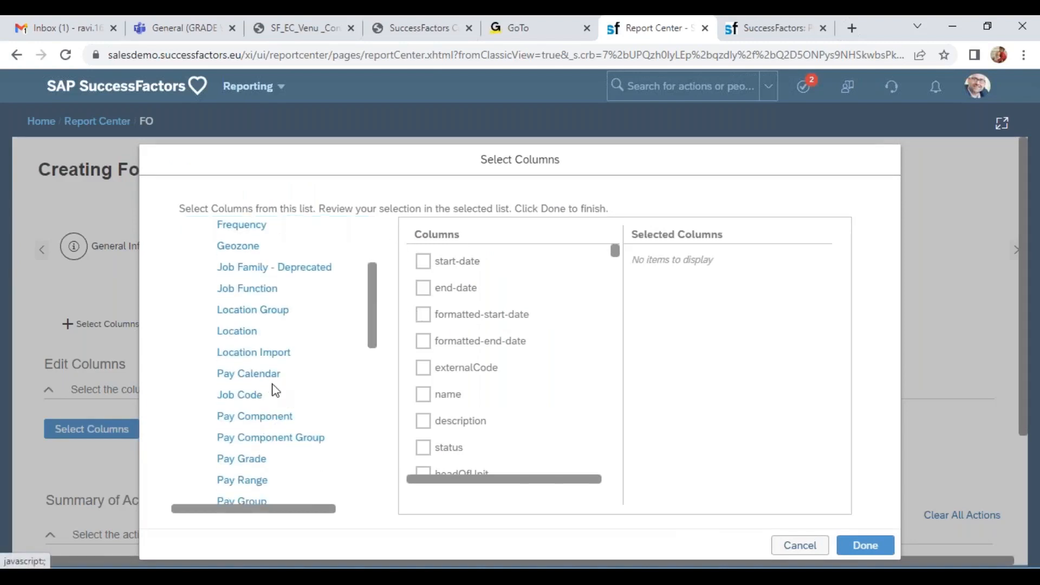
{"action": "left_click", "coordinate": [256, 482]}
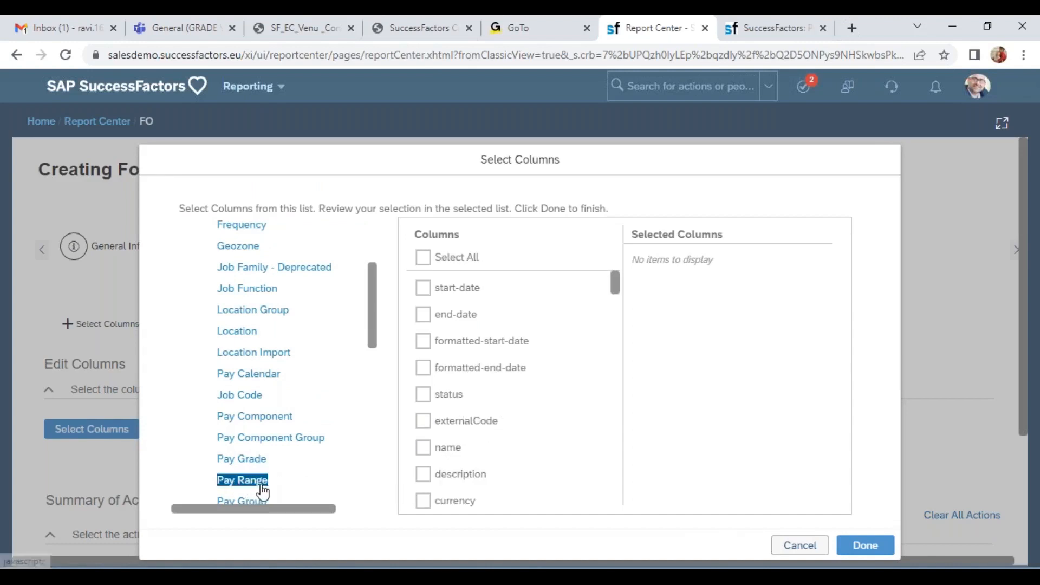
{"action": "left_click", "coordinate": [431, 424]}
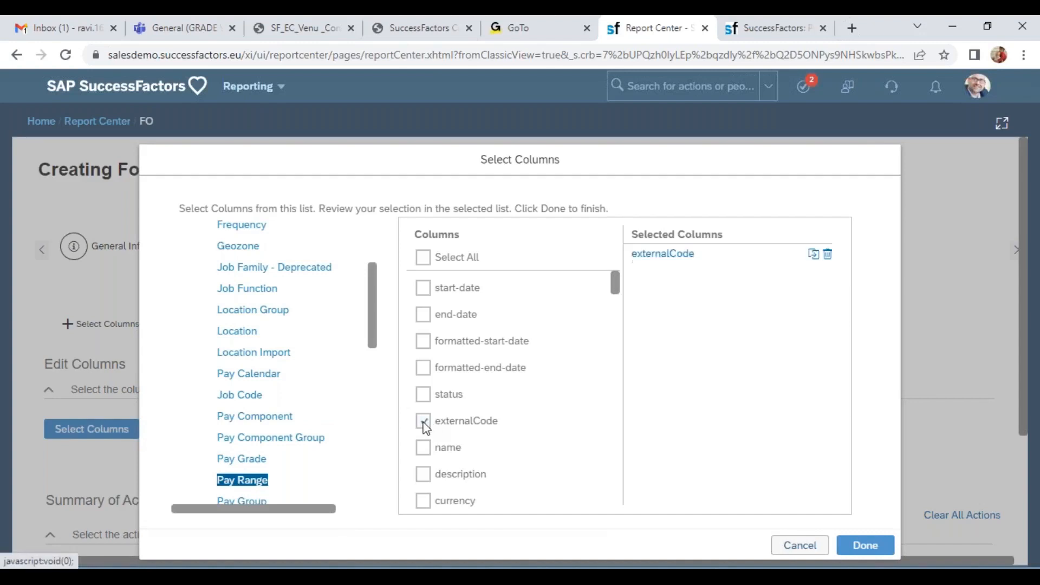
{"action": "left_click", "coordinate": [426, 447]}
{"action": "left_click", "coordinate": [428, 501]}
{"action": "left_click", "coordinate": [428, 399]}
{"action": "left_click", "coordinate": [423, 289]}
{"action": "left_click", "coordinate": [424, 315]}
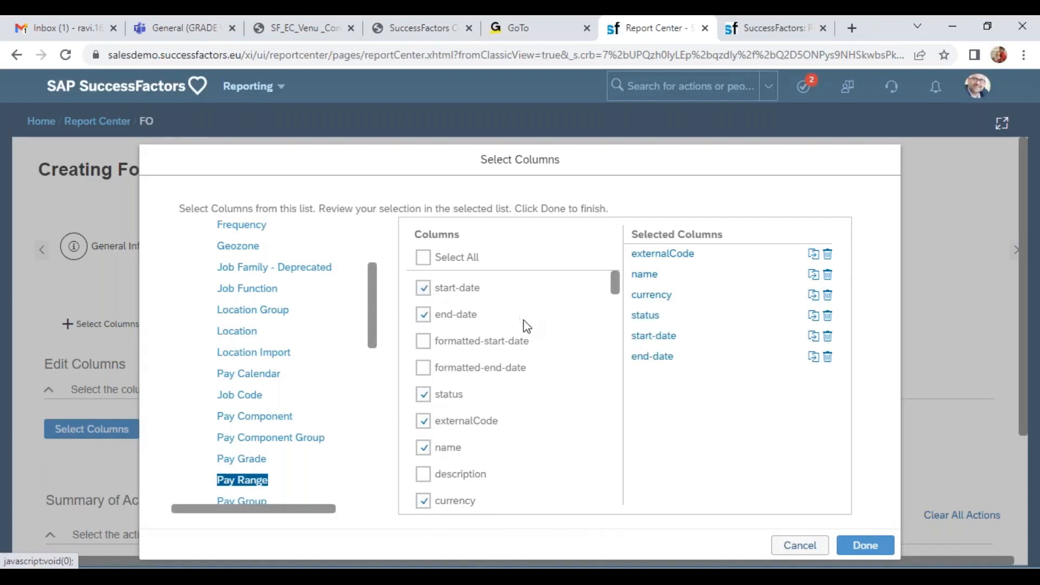
Step: Add the minimumPay, midPoint and maximumPay columns from Pay Range to the selection
{"action": "scroll", "coordinate": [523, 319], "scroll_direction": "down", "scroll_amount": 3}
{"action": "left_click", "coordinate": [424, 377]}
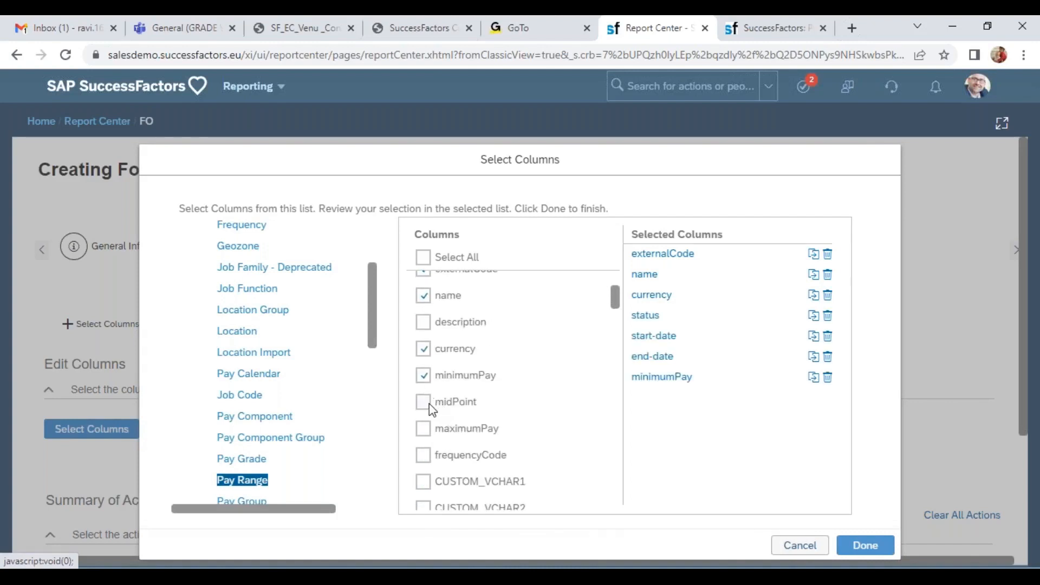
{"action": "left_click", "coordinate": [429, 404]}
{"action": "left_click", "coordinate": [431, 438]}
{"action": "scroll", "coordinate": [442, 444], "scroll_direction": "down", "scroll_amount": 15}
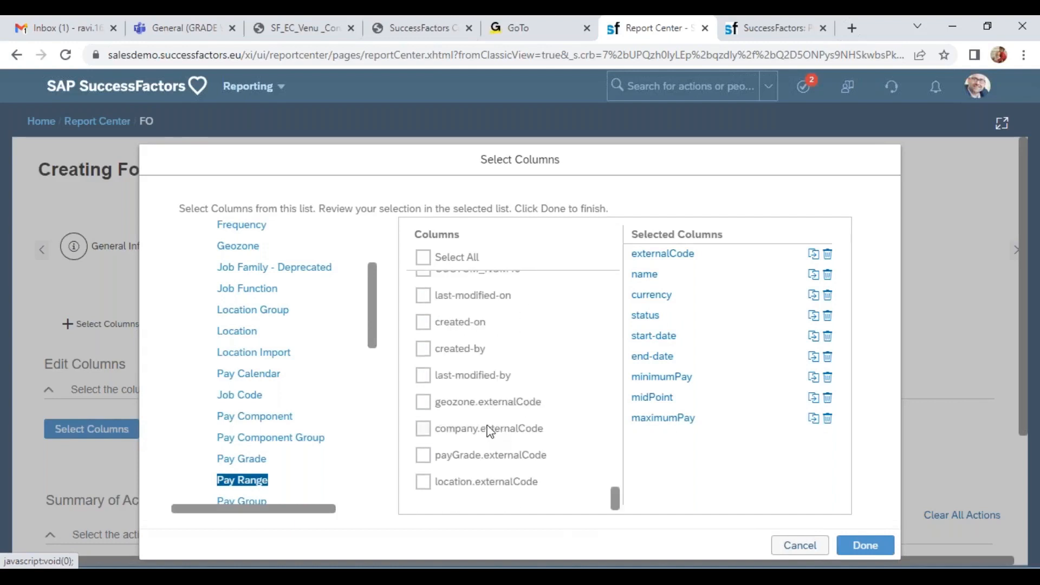
Step: Add the Pay Range company.externalCode column to the FO report and confirm the column selection
{"action": "scroll", "coordinate": [459, 349], "scroll_direction": "up", "scroll_amount": 3}
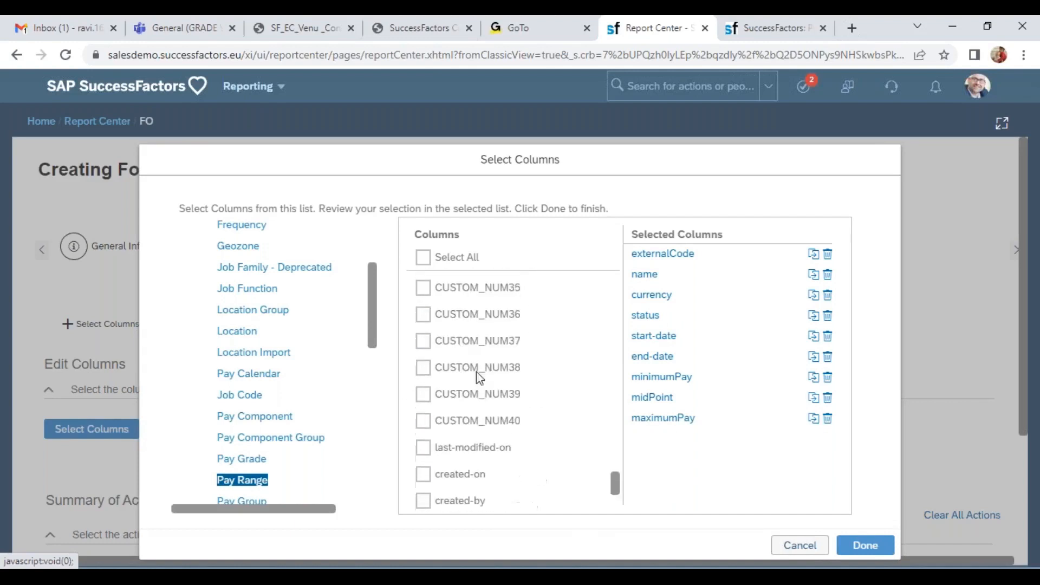
{"action": "scroll", "coordinate": [558, 482], "scroll_direction": "down", "scroll_amount": 3}
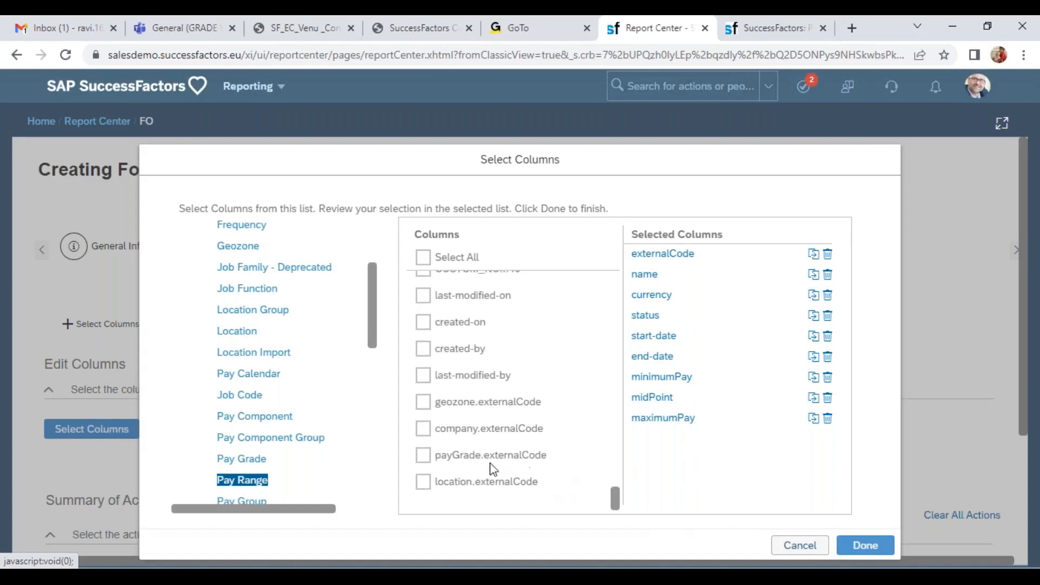
{"action": "left_click", "coordinate": [423, 431]}
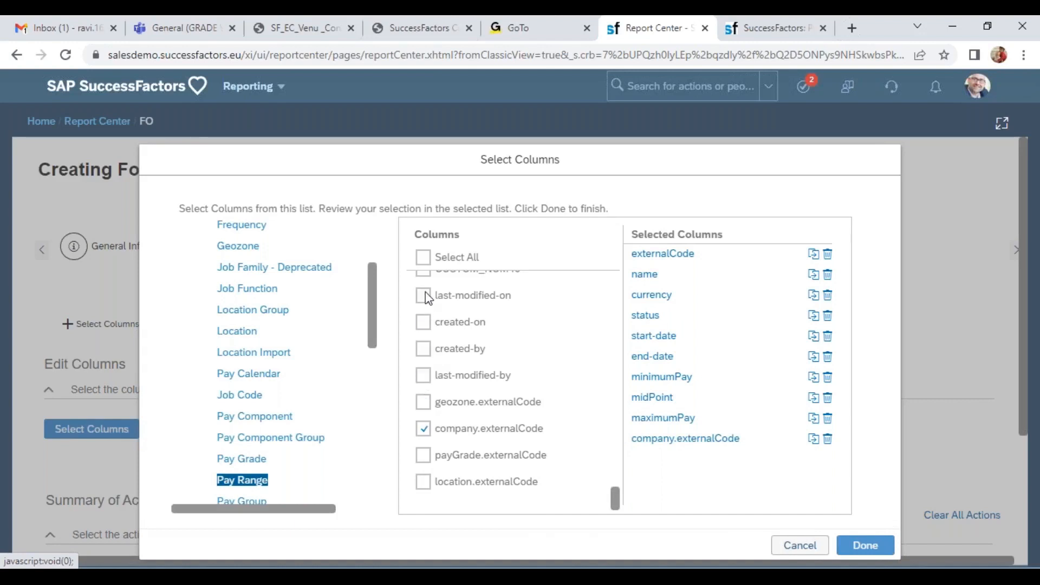
{"action": "left_click", "coordinate": [878, 548]}
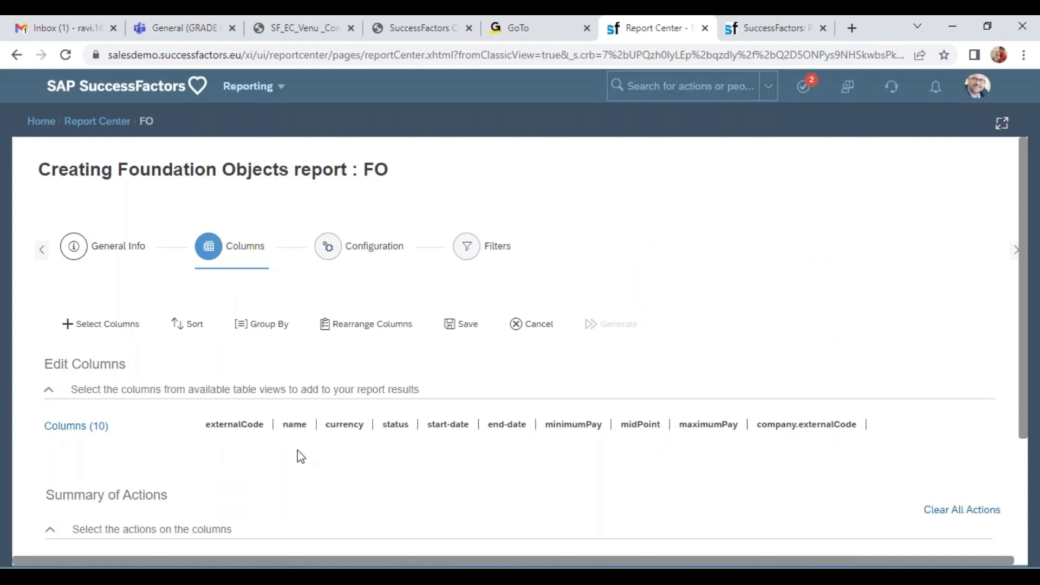
Step: Rearrange the FO report columns so start-date and end-date directly follow name, and confirm the new order
{"action": "left_click", "coordinate": [349, 324]}
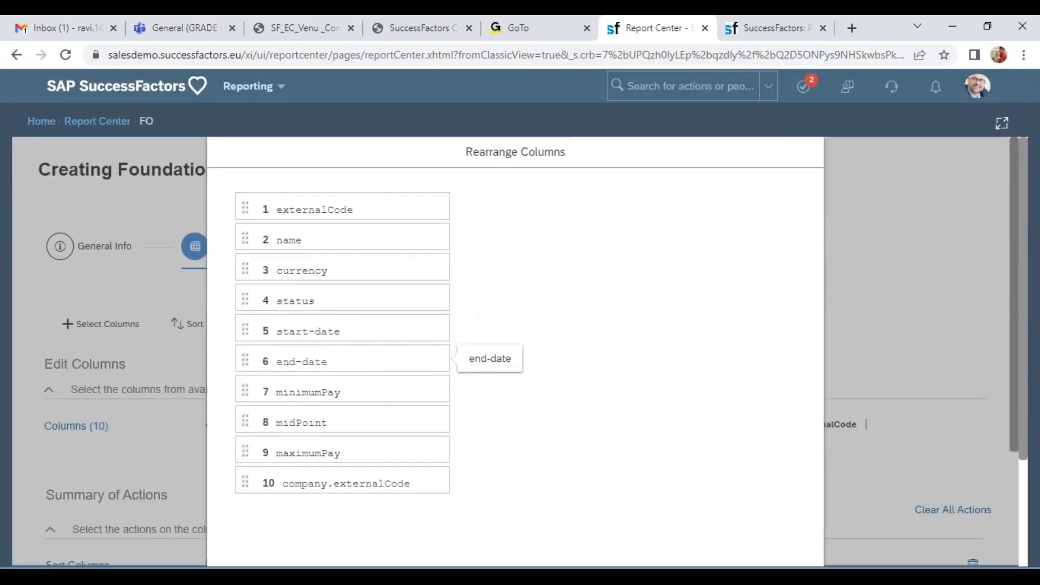
{"action": "mouse_move", "coordinate": [245, 331]}
{"action": "left_mouse_down"}
{"action": "mouse_move", "coordinate": [261, 333]}
{"action": "mouse_move", "coordinate": [252, 257]}
{"action": "mouse_move", "coordinate": [255, 271]}
{"action": "left_mouse_up"}
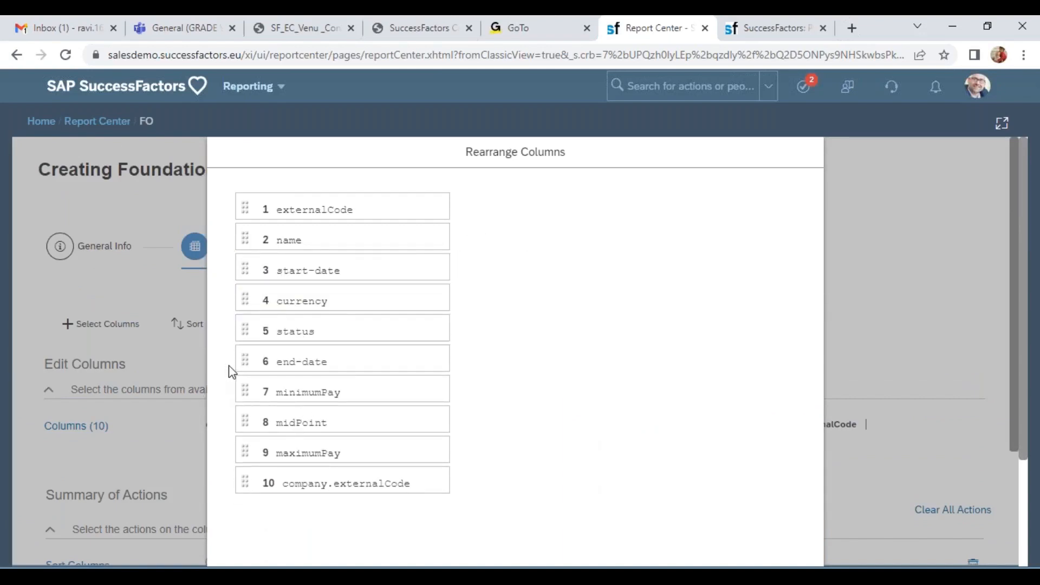
{"action": "left_click_drag", "start_coordinate": [245, 360], "coordinate": [260, 304]}
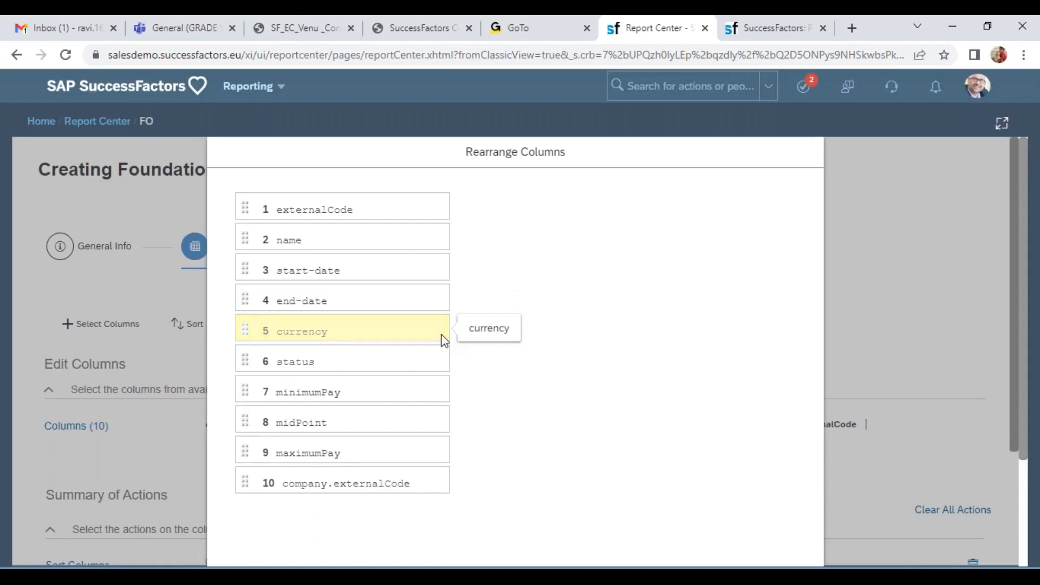
{"action": "scroll", "coordinate": [720, 469], "scroll_direction": "down", "scroll_amount": 5}
{"action": "left_click", "coordinate": [788, 548]}
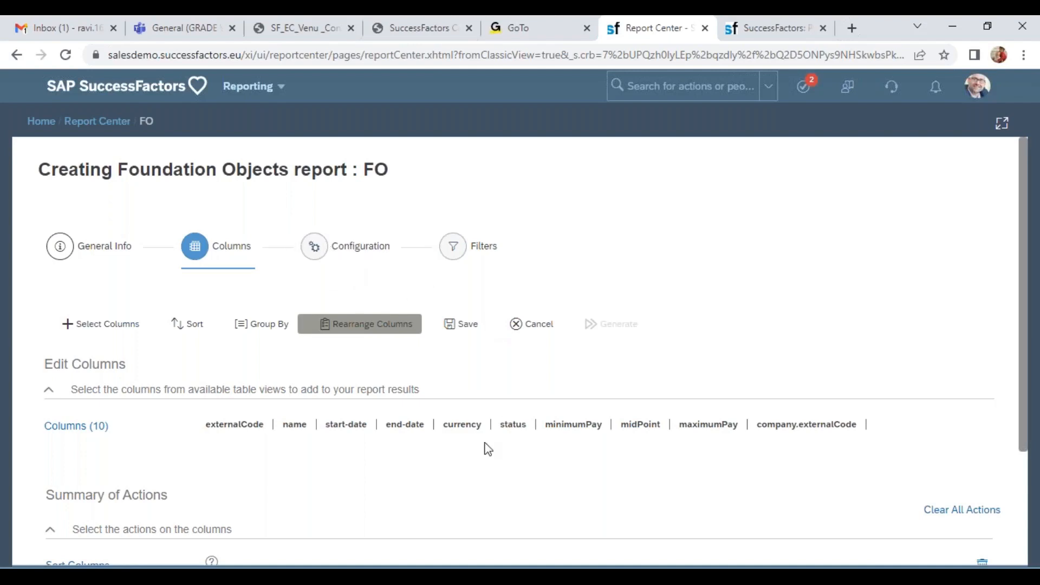
{"action": "left_click_drag", "start_coordinate": [222, 443], "coordinate": [862, 430]}
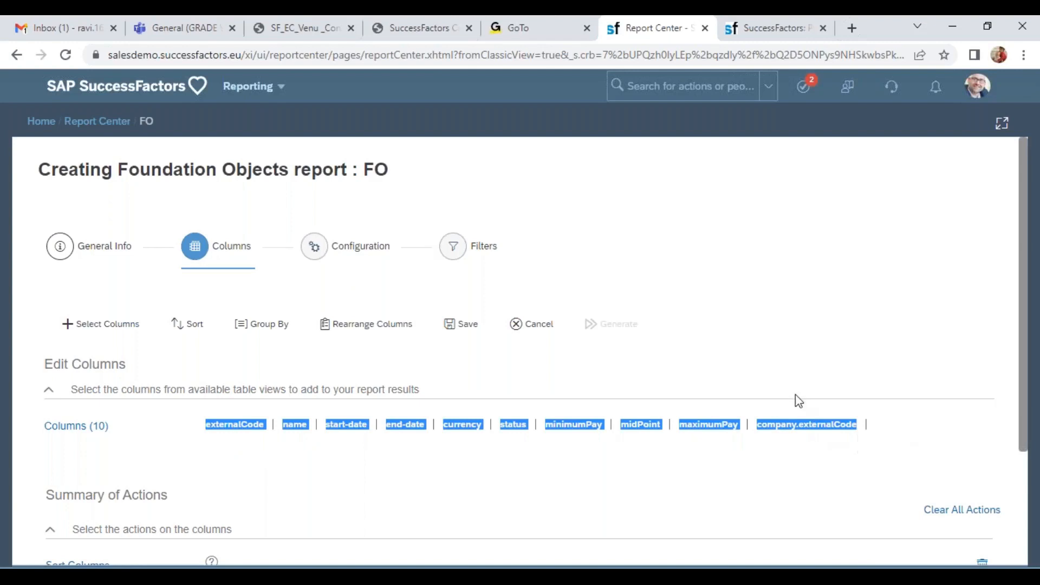
Step: Start a report filter on the company.externalCode field of Pay Range
{"action": "left_click", "coordinate": [446, 262]}
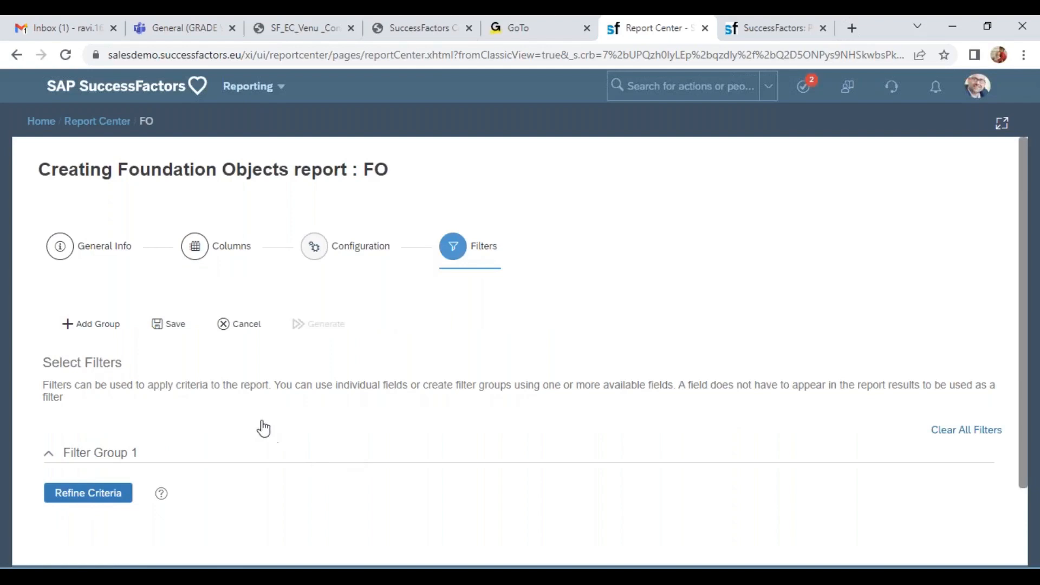
{"action": "scroll", "coordinate": [270, 370], "scroll_direction": "down", "scroll_amount": 3}
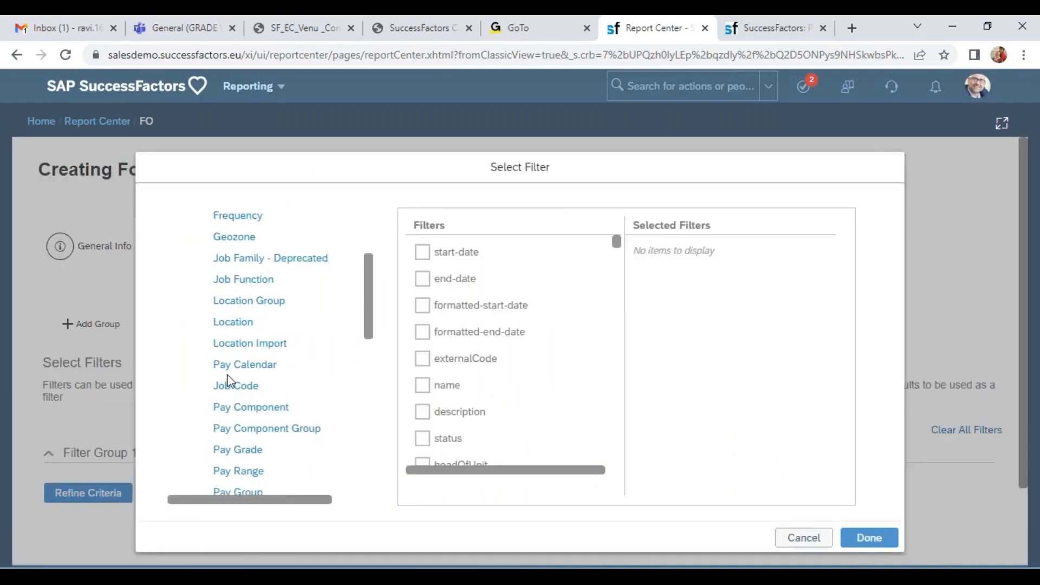
{"action": "left_click", "coordinate": [248, 471]}
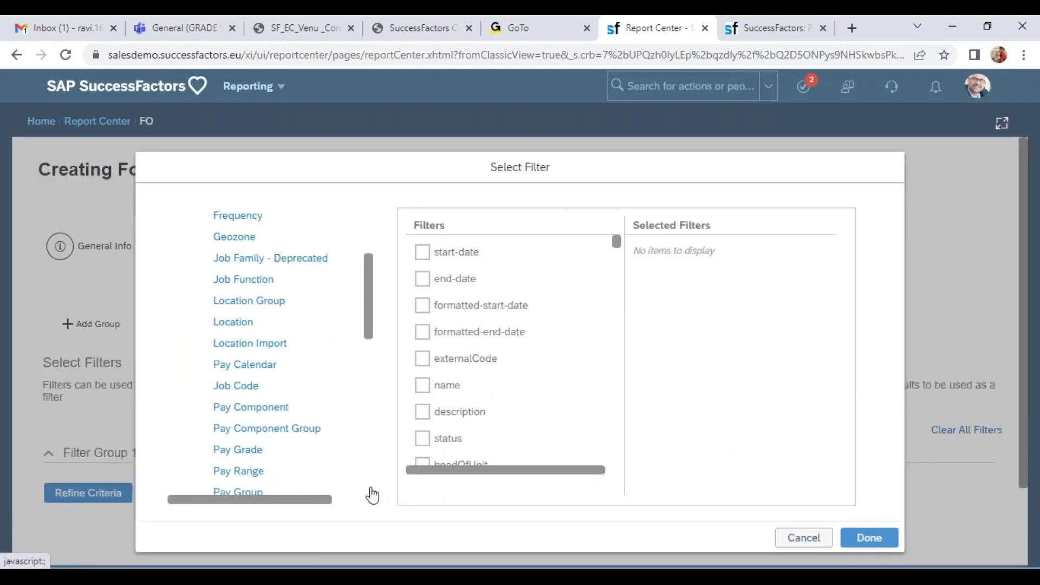
{"action": "left_click_drag", "start_coordinate": [617, 248], "coordinate": [625, 489]}
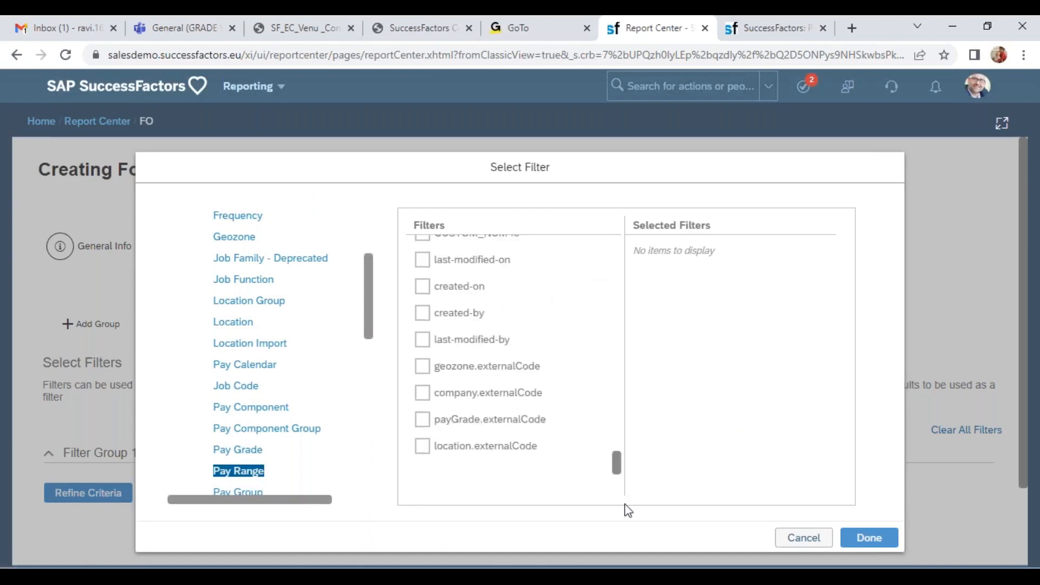
{"action": "left_click", "coordinate": [423, 394]}
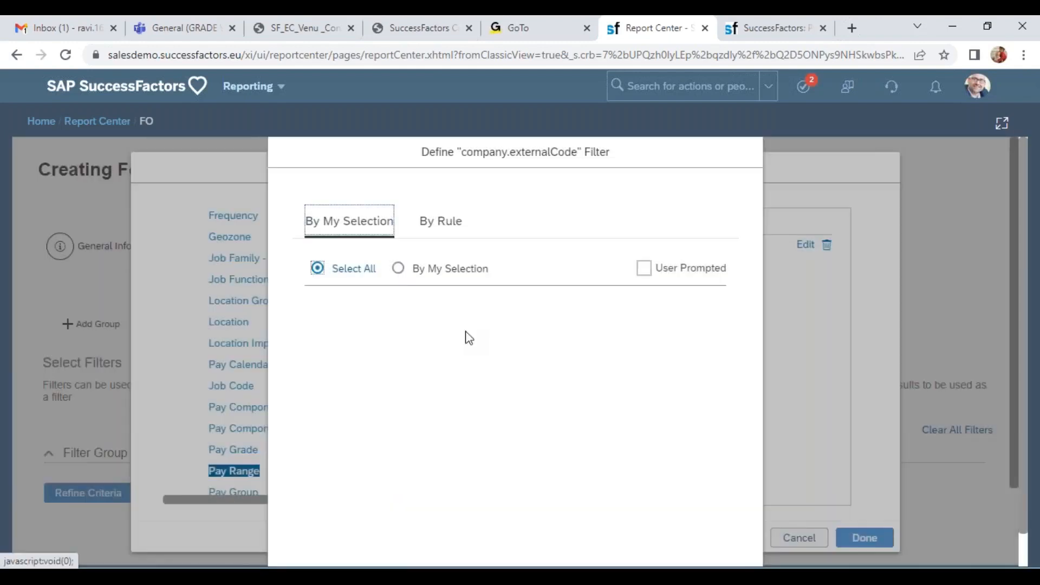
Step: Restrict the company.externalCode filter to the selected value 6600 and confirm the filter
{"action": "left_click", "coordinate": [398, 269]}
{"action": "left_click", "coordinate": [390, 258]}
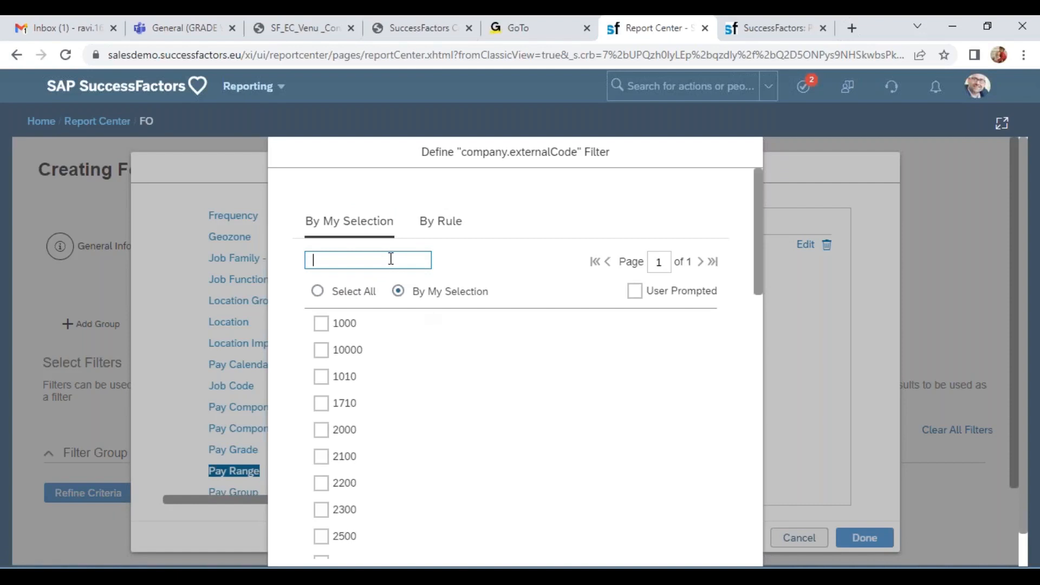
{"action": "type", "text": "6600"}
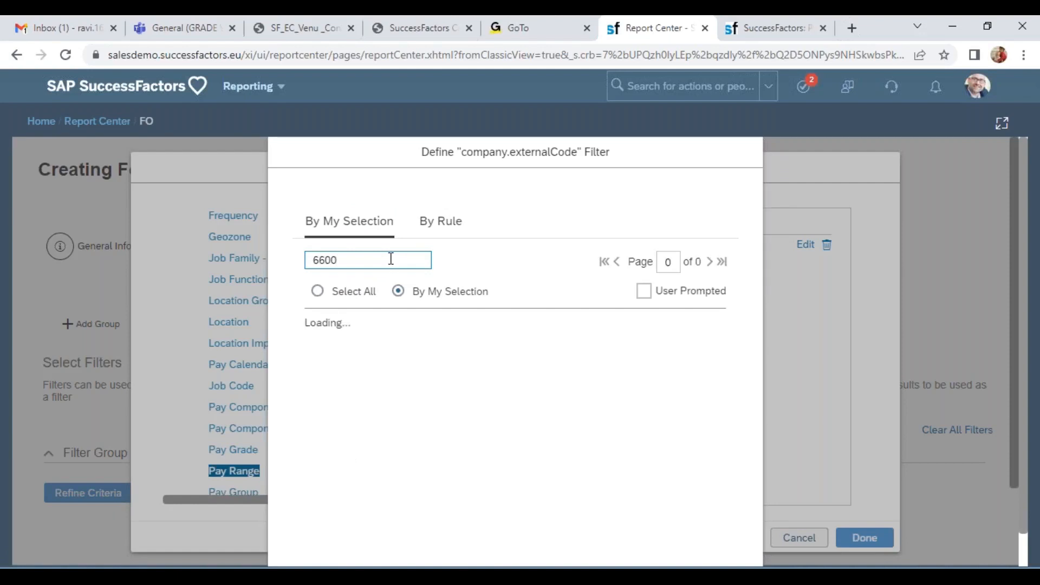
{"action": "left_click", "coordinate": [321, 325]}
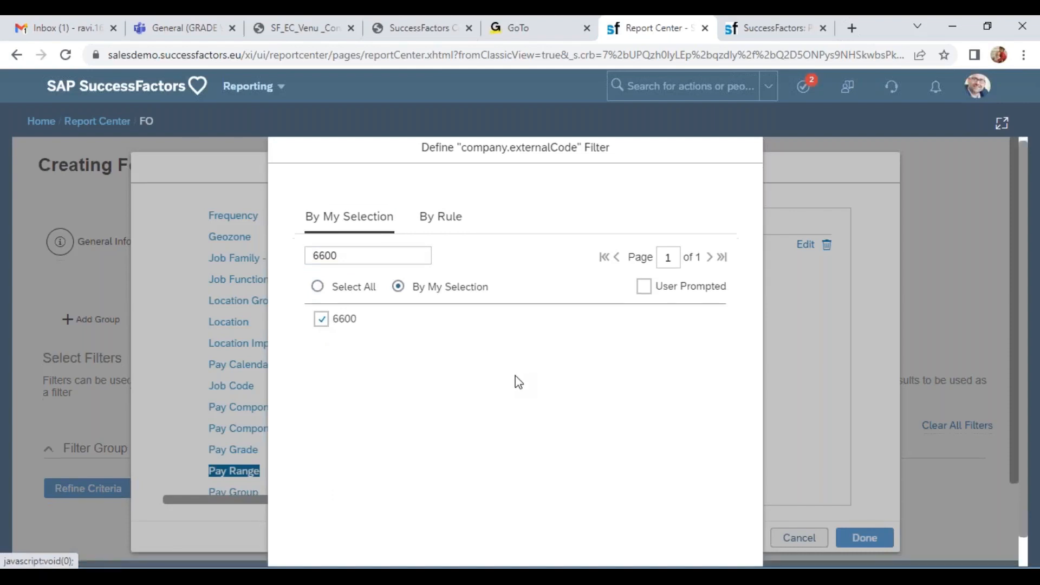
{"action": "scroll", "coordinate": [516, 379], "scroll_direction": "down", "scroll_amount": 1}
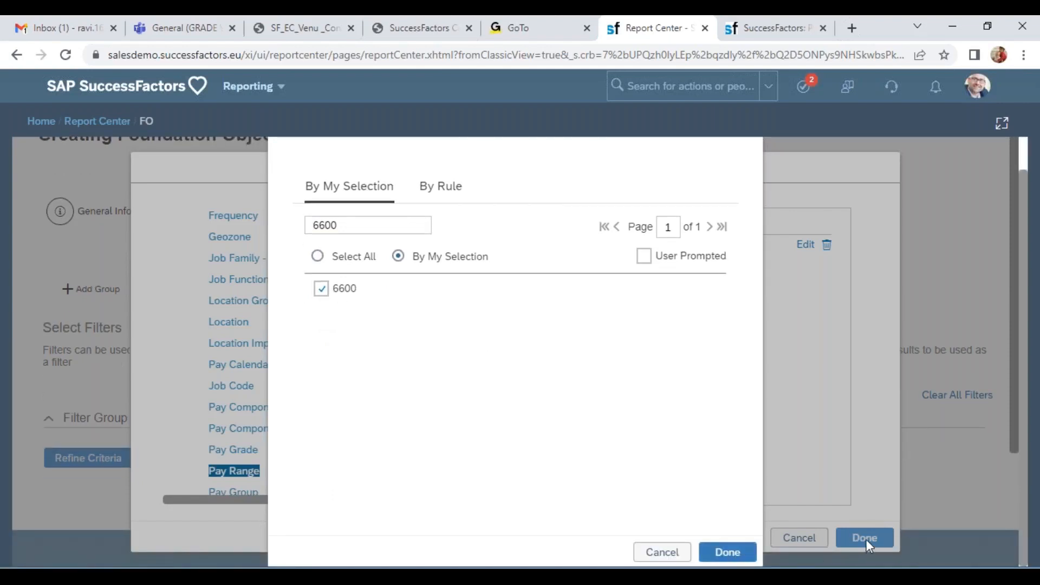
{"action": "left_click", "coordinate": [728, 552]}
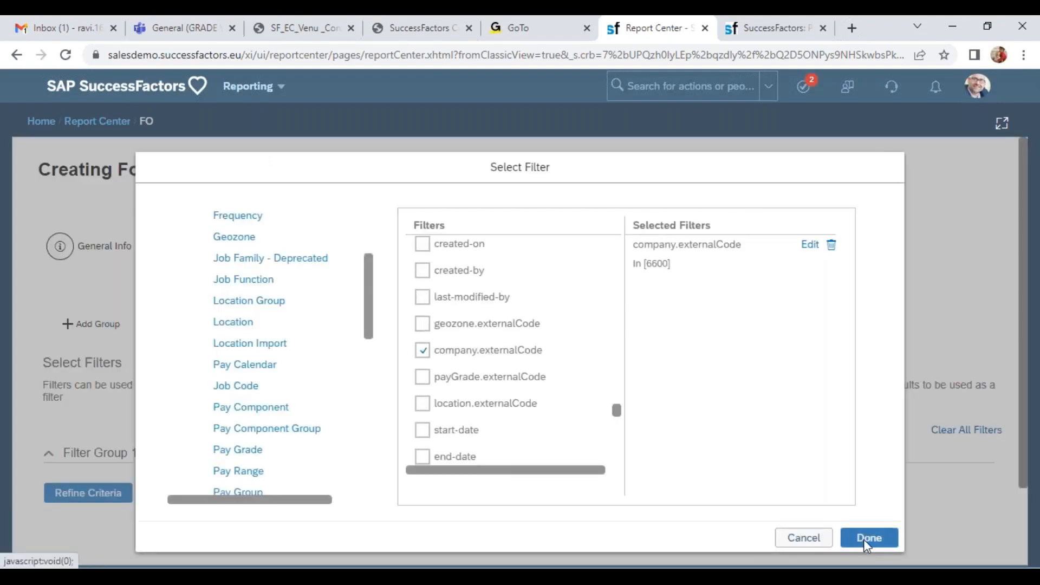
{"action": "left_click", "coordinate": [866, 539]}
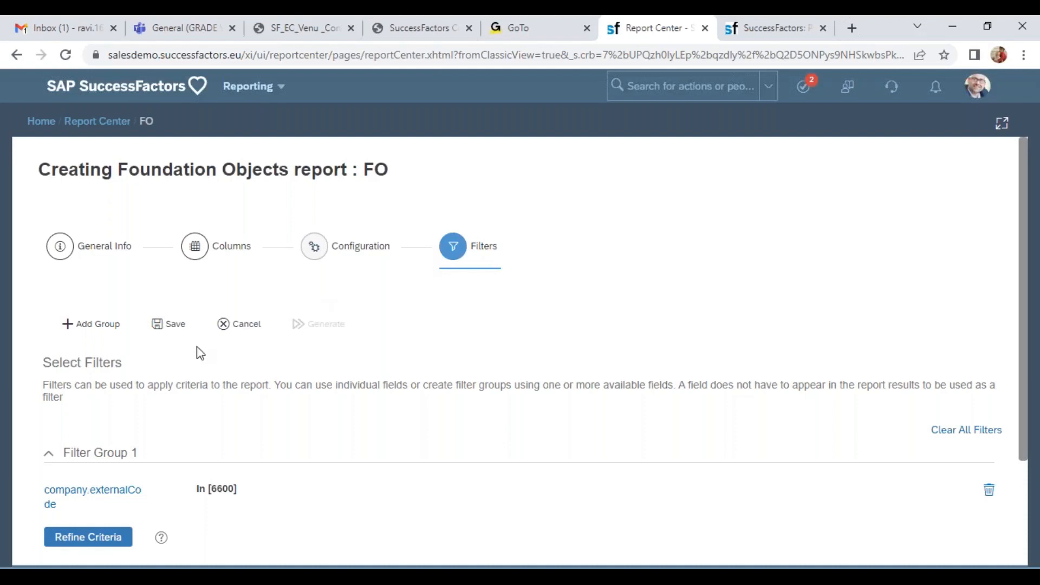
Step: Save the FO report and generate its preview
{"action": "left_click", "coordinate": [158, 328]}
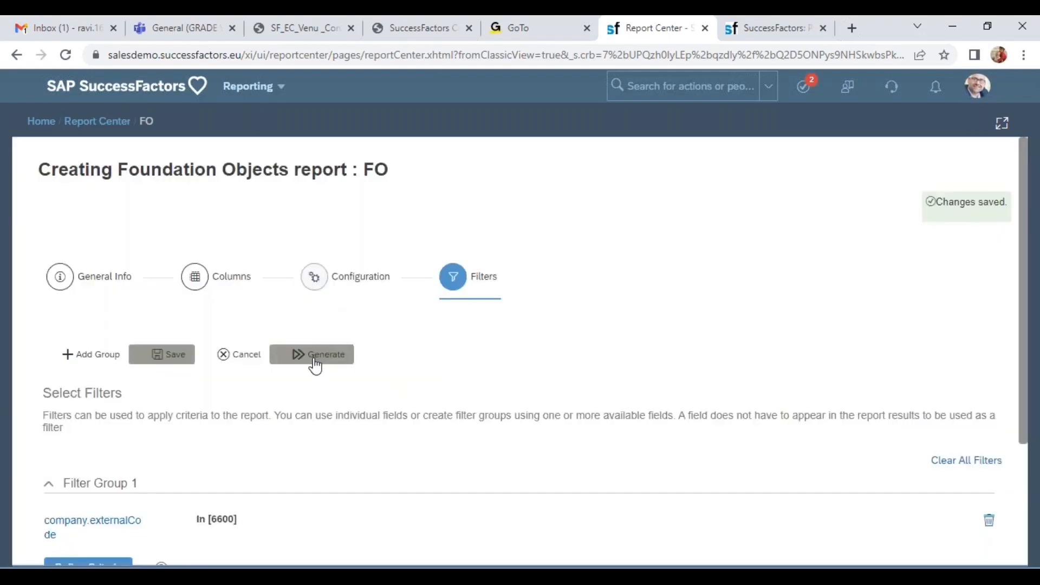
{"action": "left_click", "coordinate": [314, 358]}
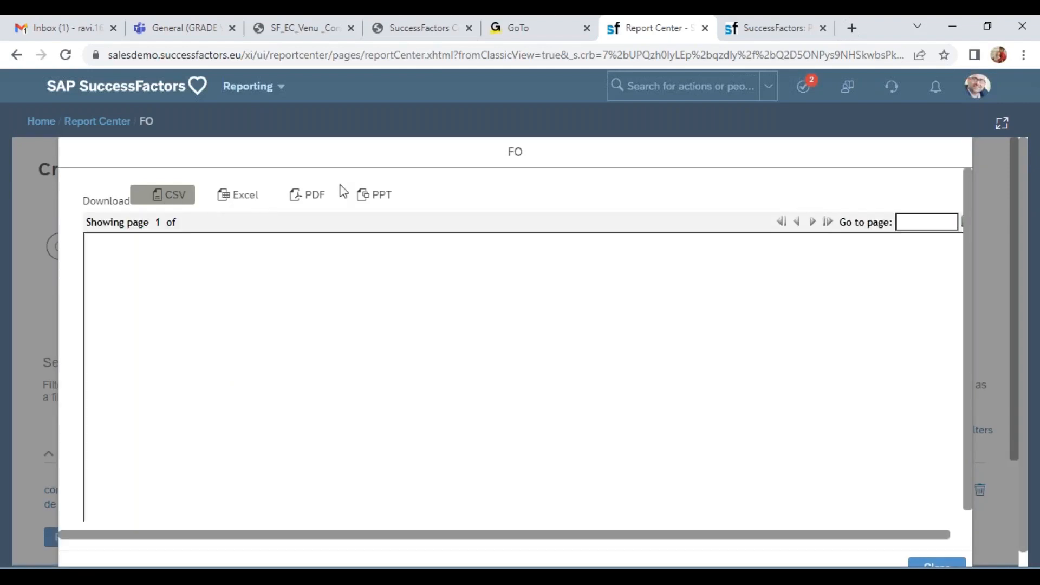
{"action": "left_click", "coordinate": [398, 200]}
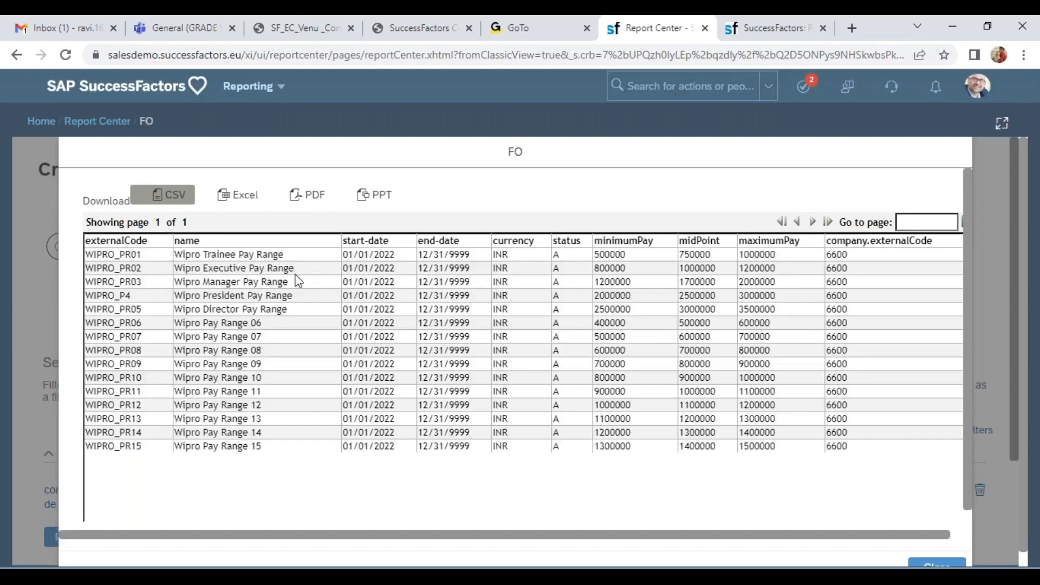
Step: Examine the pay range rows and company codes in the generated FO report, close the preview and return to Report Center
{"action": "left_click_drag", "start_coordinate": [163, 449], "coordinate": [83, 247]}
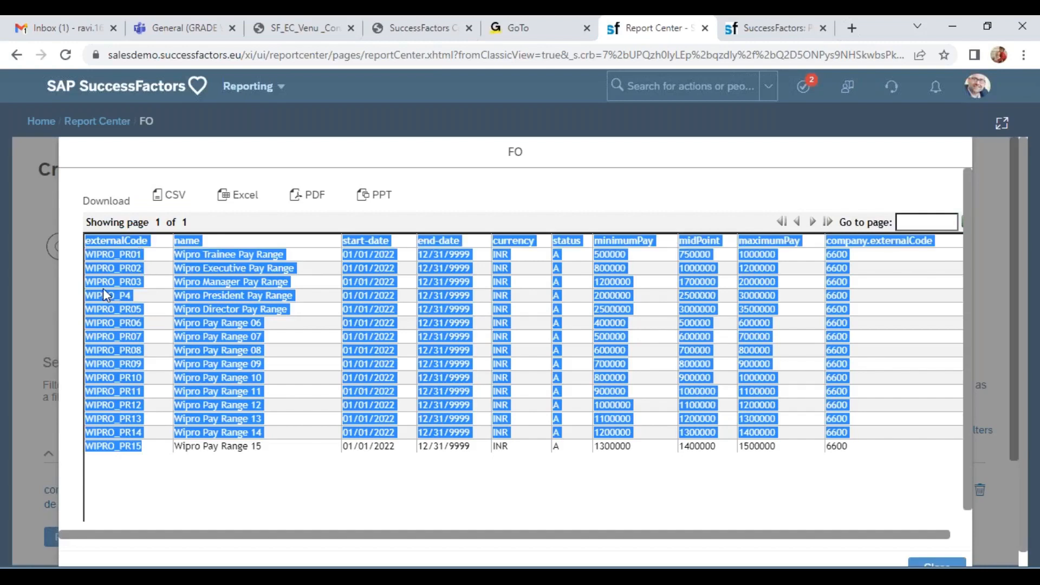
{"action": "left_click", "coordinate": [149, 279]}
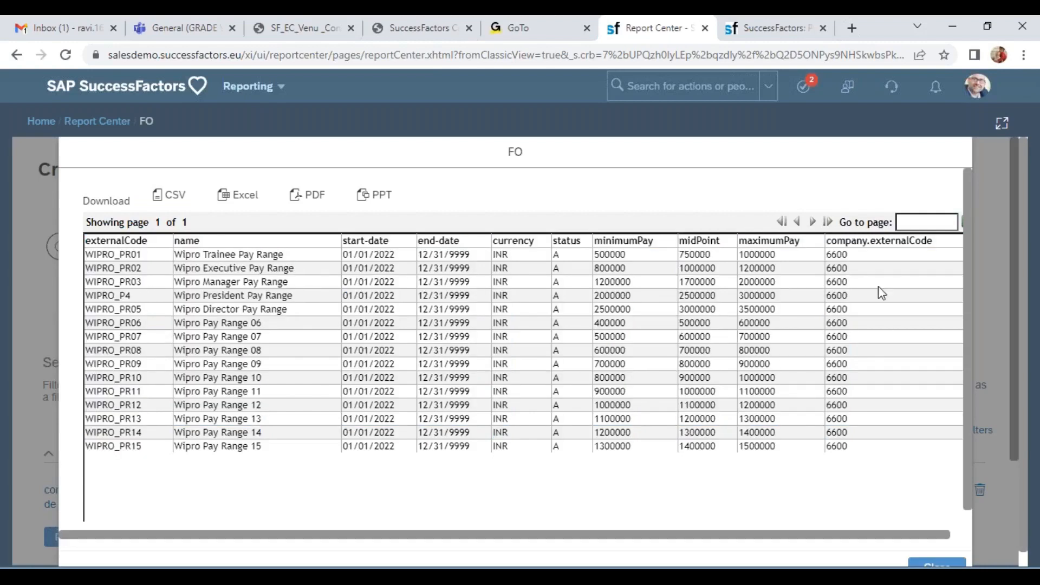
{"action": "left_click_drag", "start_coordinate": [843, 254], "coordinate": [864, 441]}
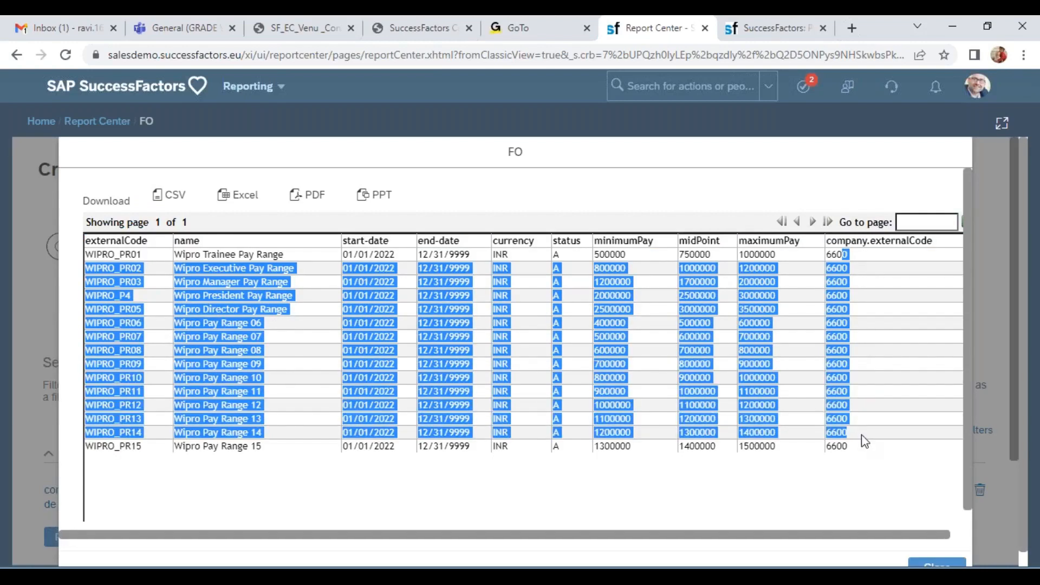
{"action": "scroll", "coordinate": [940, 477], "scroll_direction": "down", "scroll_amount": 1}
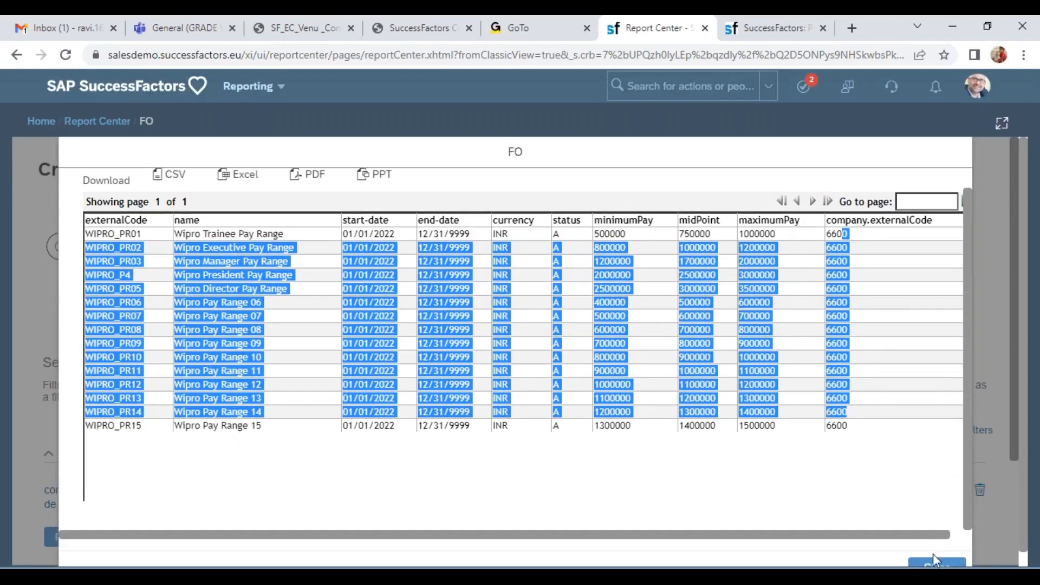
{"action": "left_click", "coordinate": [940, 566]}
{"action": "left_click", "coordinate": [100, 123]}
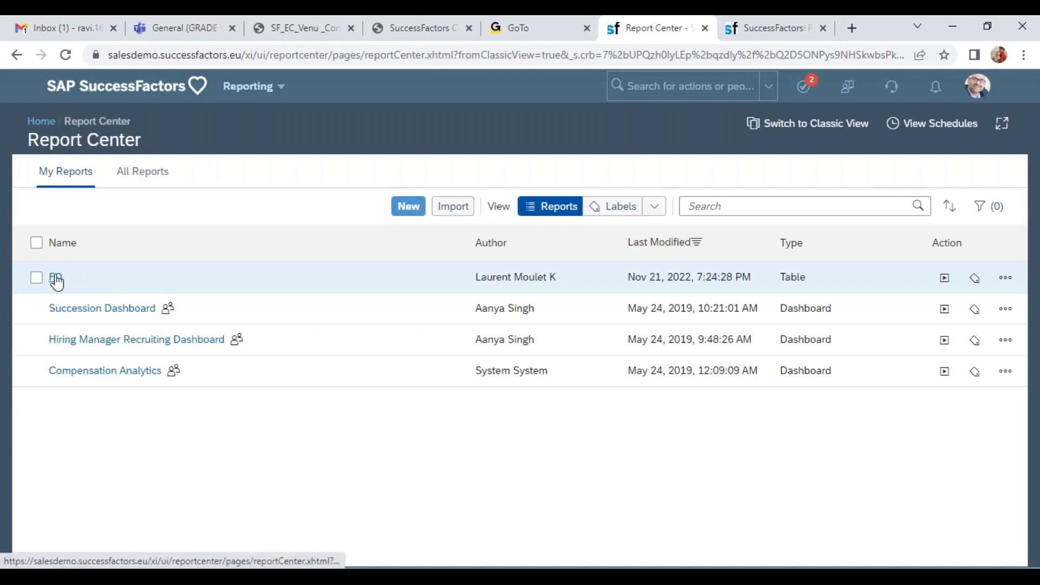
Step: Open the FO report from the report list to view its execution options, and cancel without generating it
{"action": "left_click", "coordinate": [55, 279]}
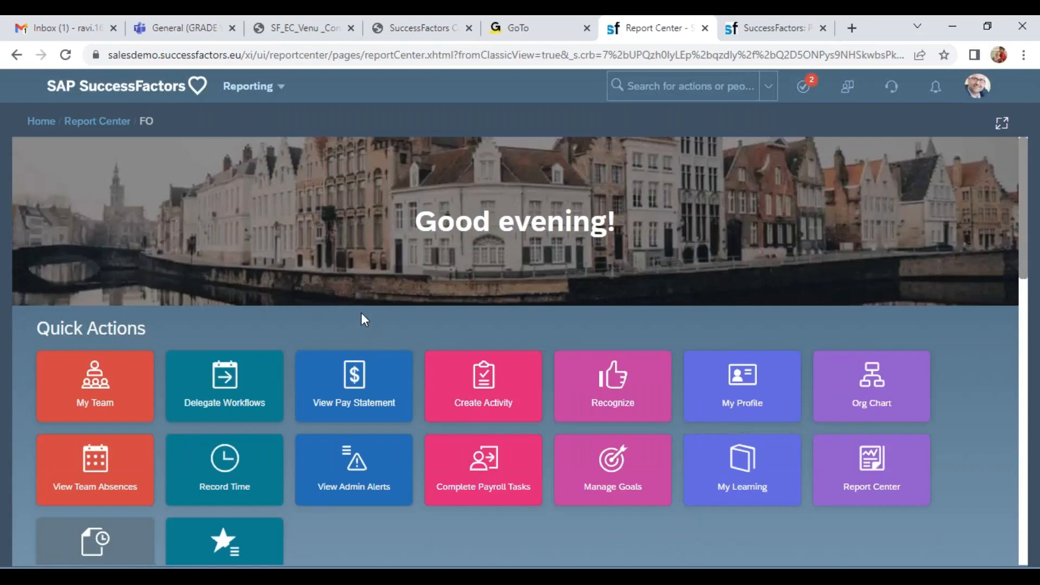
{"action": "left_click", "coordinate": [248, 86]}
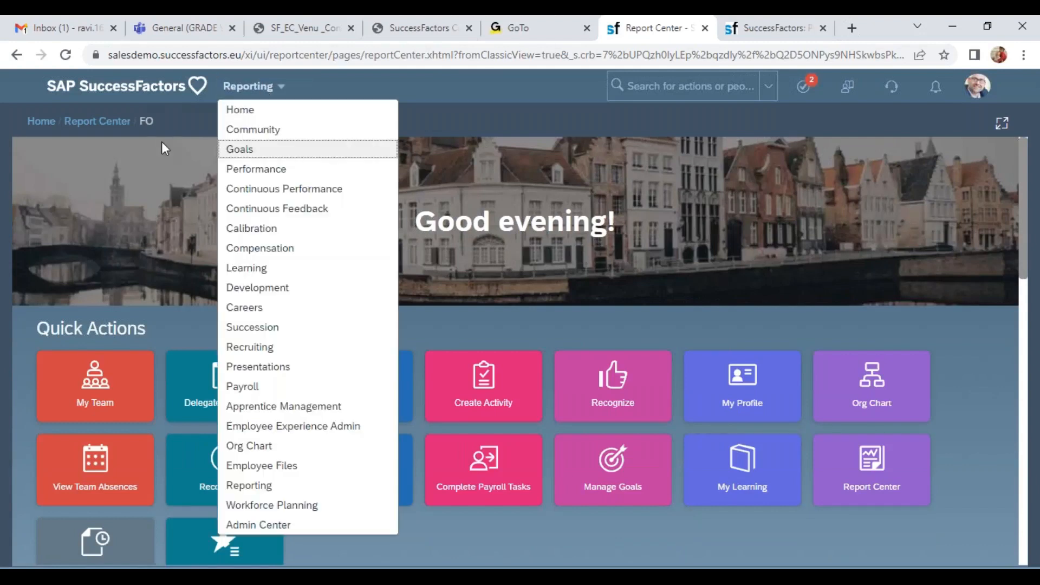
{"action": "left_click", "coordinate": [107, 123]}
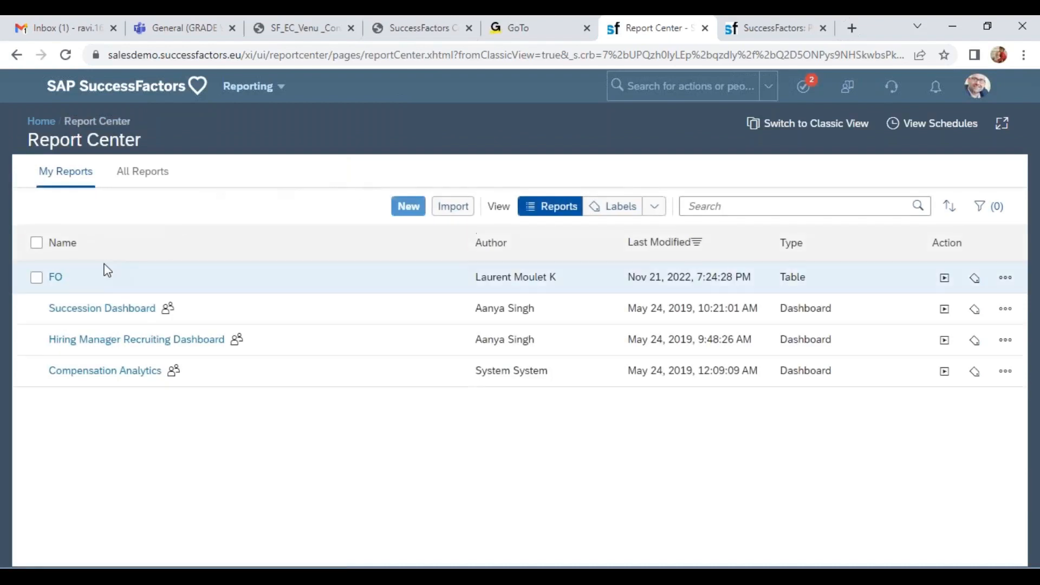
{"action": "left_click", "coordinate": [55, 278]}
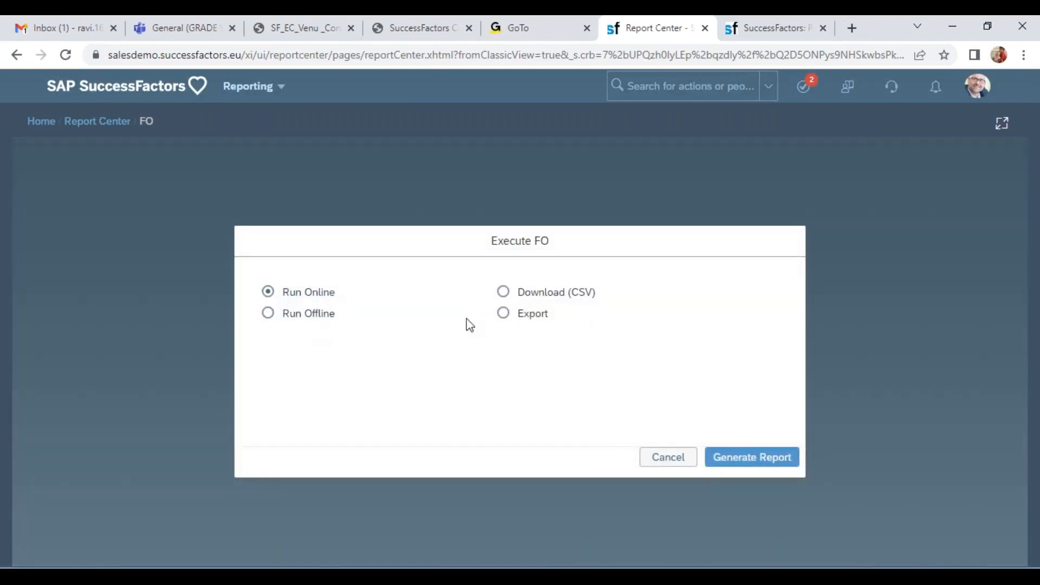
{"action": "left_click", "coordinate": [667, 458]}
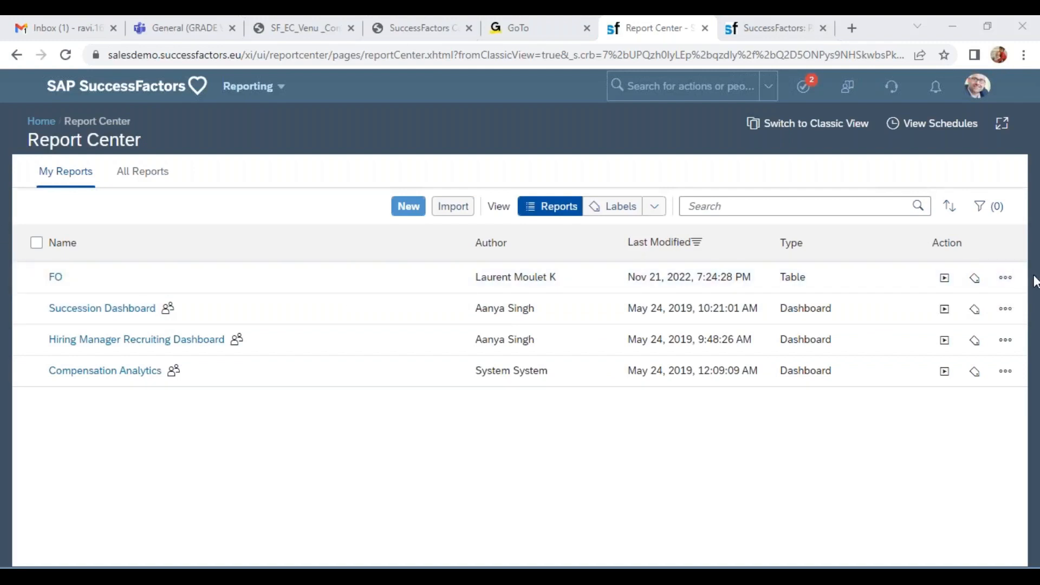
Step: Share the FO report with an individual user found by name, save the share and return to Report Center
{"action": "left_click", "coordinate": [1005, 277]}
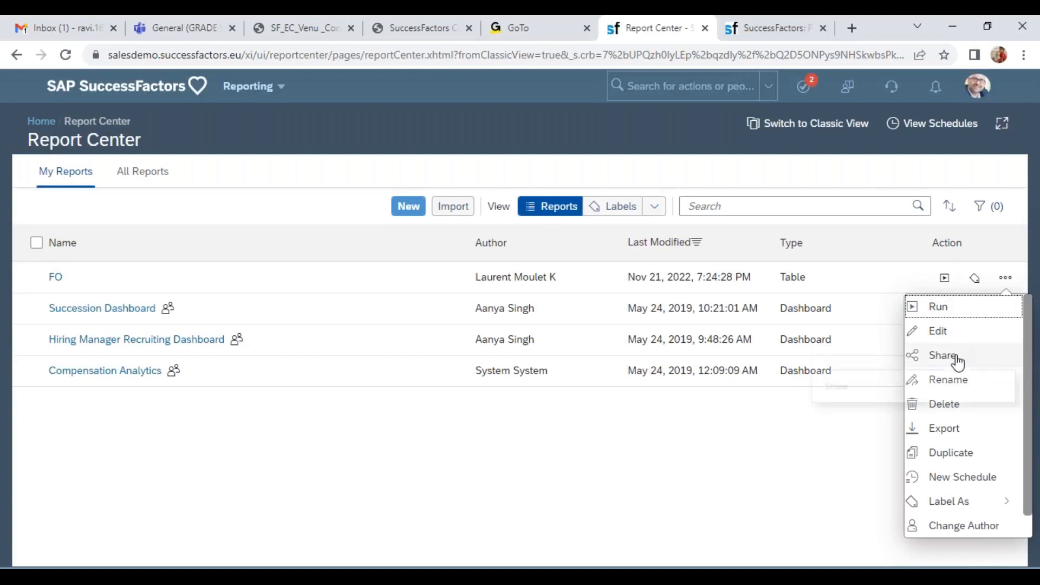
{"action": "left_click", "coordinate": [956, 356]}
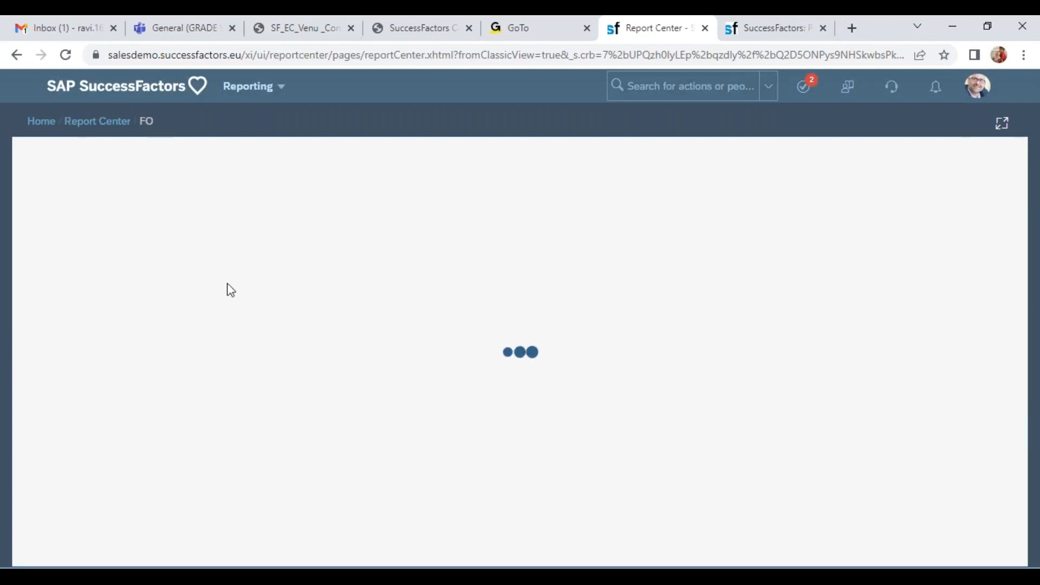
{"action": "left_click", "coordinate": [116, 282]}
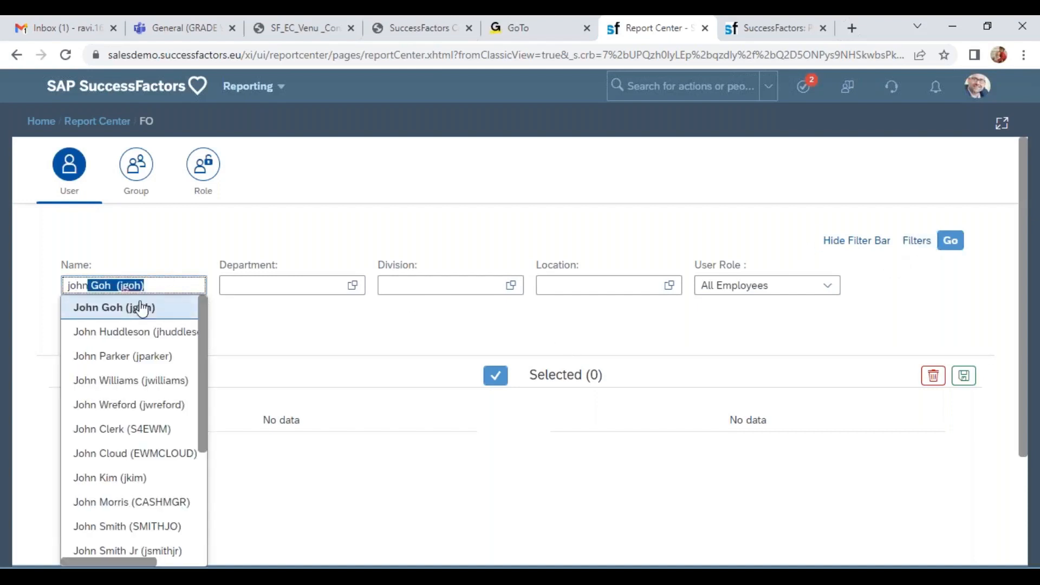
{"action": "left_click", "coordinate": [142, 308]}
{"action": "left_click", "coordinate": [958, 244]}
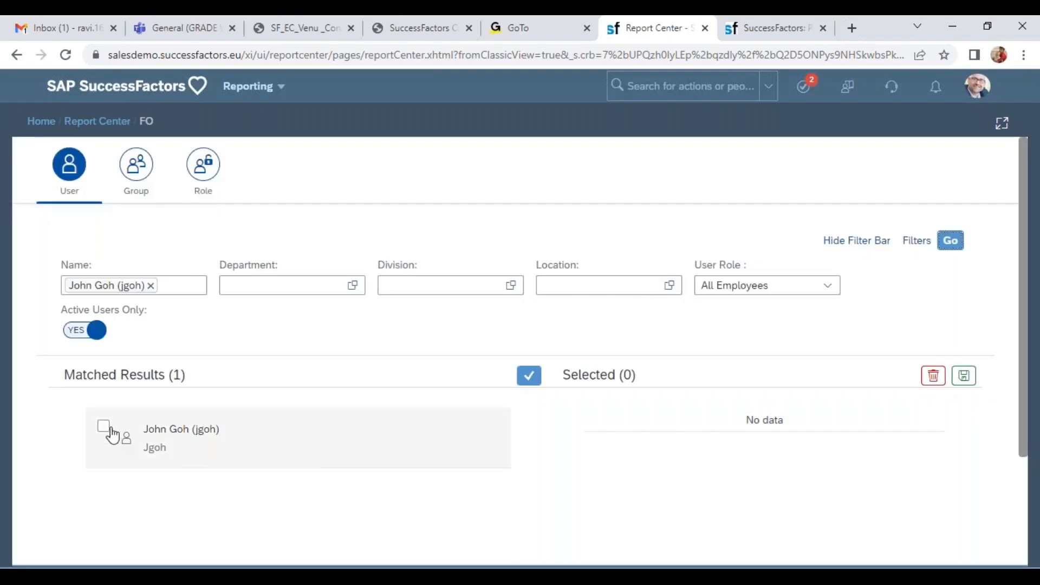
{"action": "left_click", "coordinate": [108, 428]}
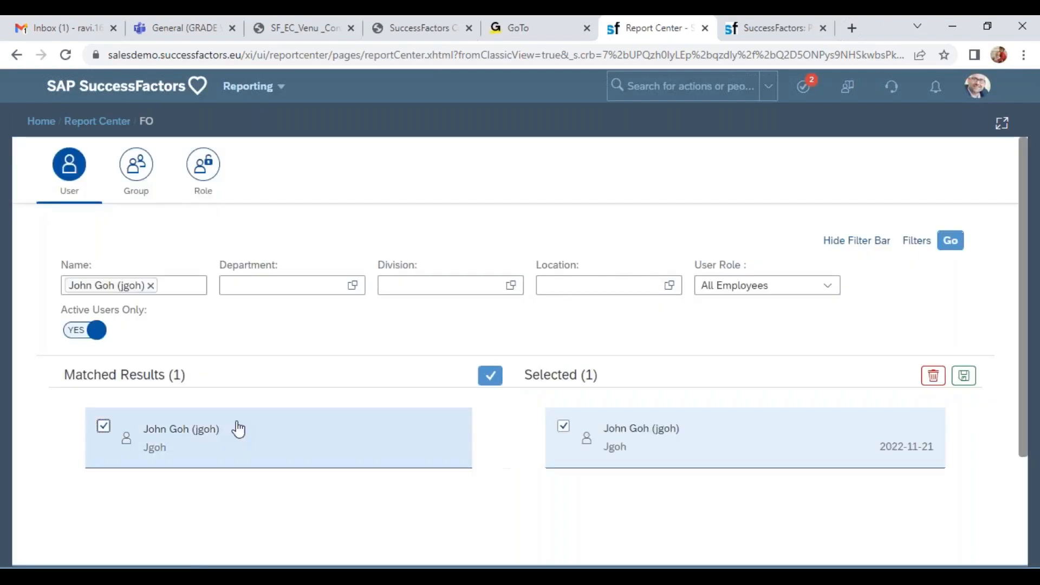
{"action": "left_click", "coordinate": [964, 376]}
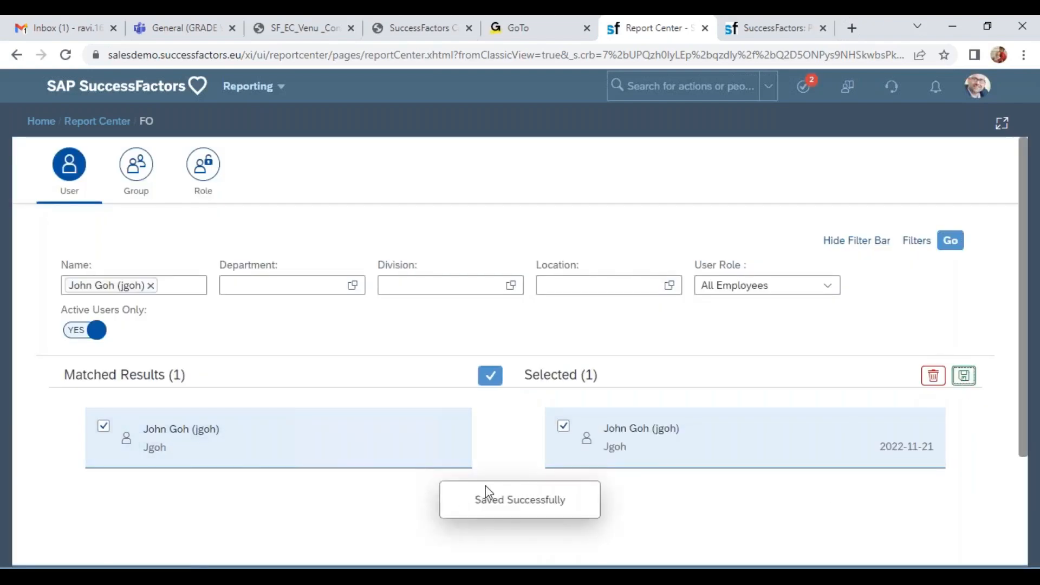
{"action": "left_click", "coordinate": [97, 121]}
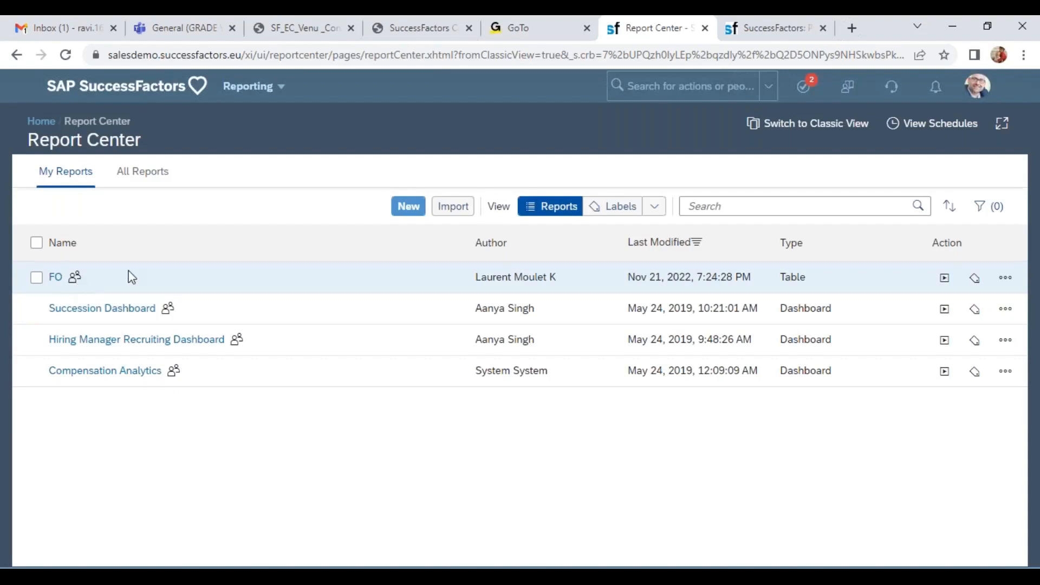
Step: Create a new Single Domain report based on Person and Employment Audit and name it Person Audit
{"action": "left_click", "coordinate": [409, 207]}
{"action": "left_click", "coordinate": [441, 363]}
{"action": "left_click", "coordinate": [730, 443]}
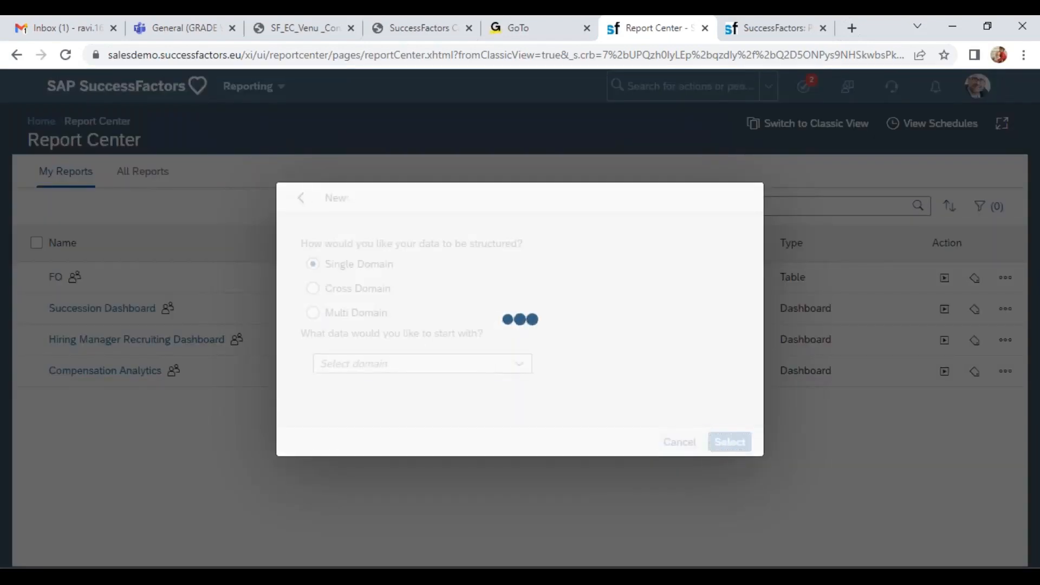
{"action": "left_click", "coordinate": [519, 364]}
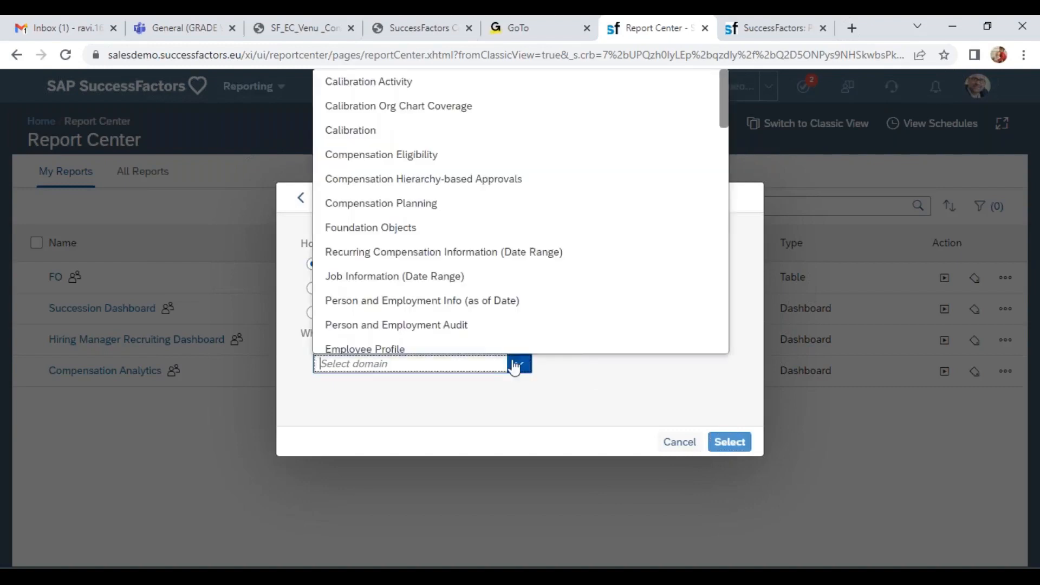
{"action": "left_click", "coordinate": [447, 331]}
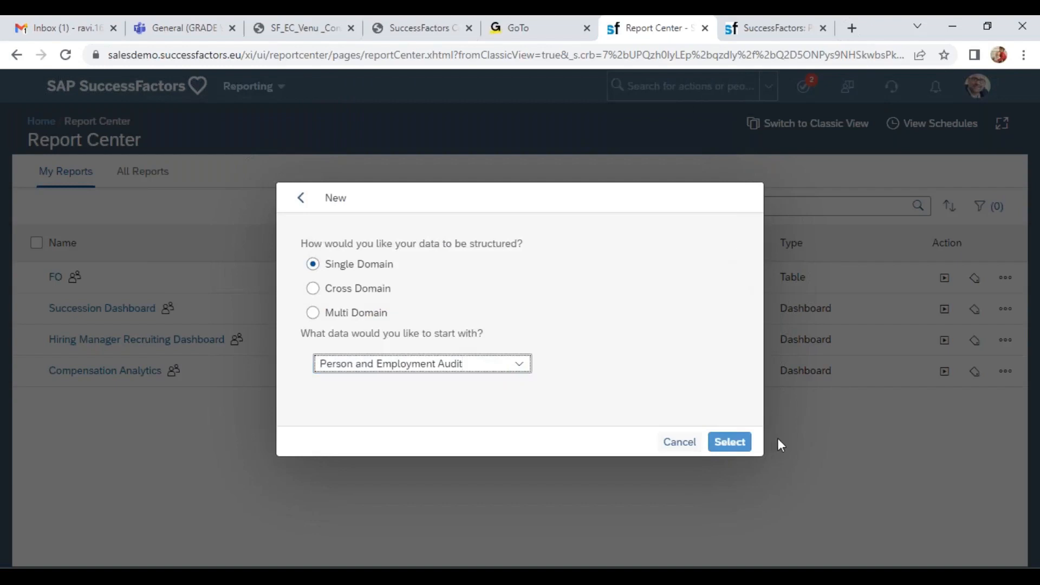
{"action": "left_click", "coordinate": [723, 445]}
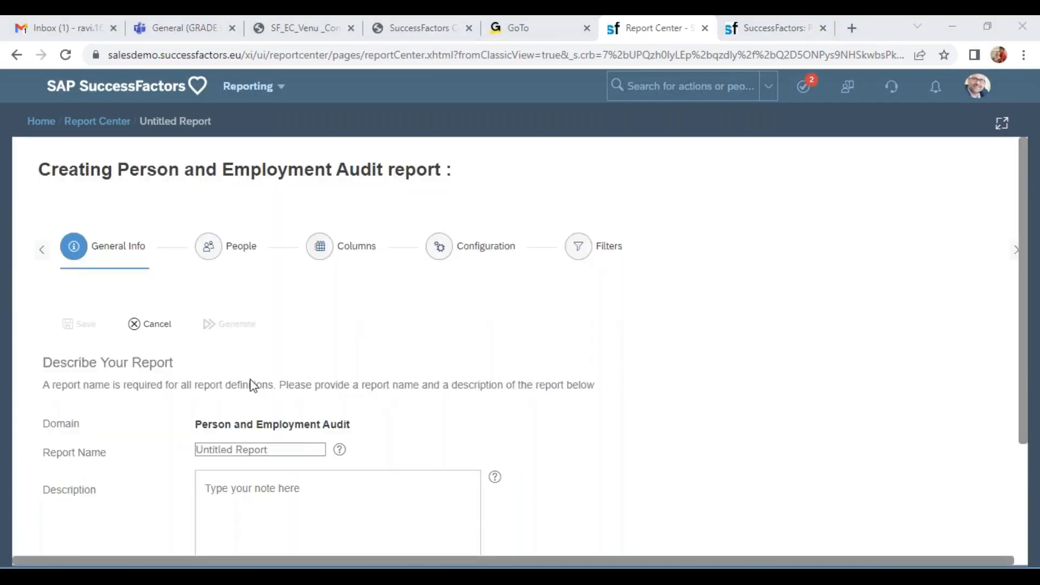
{"action": "left_click", "coordinate": [208, 449]}
{"action": "type", "text": "Person Audit"}
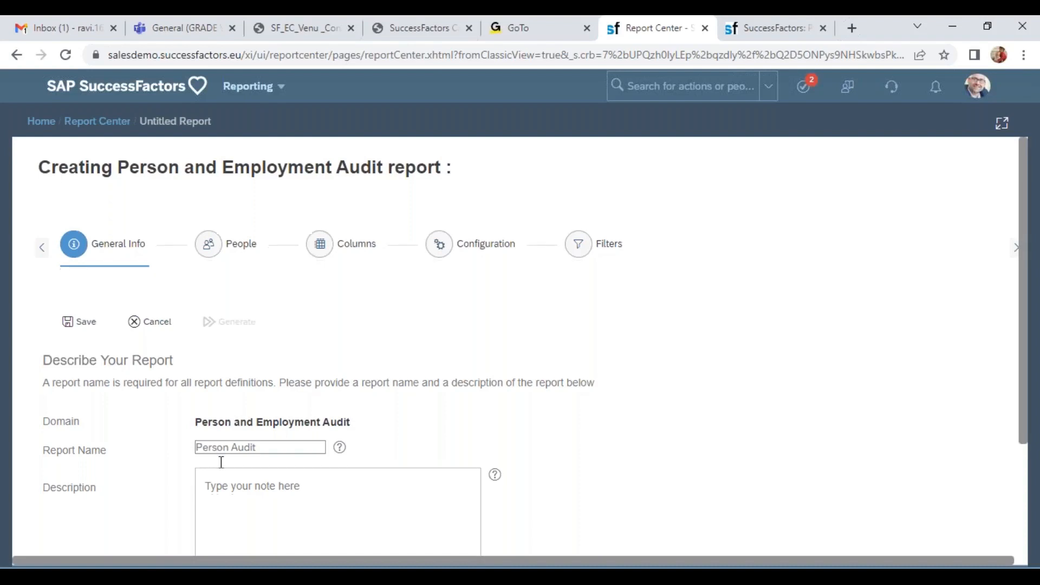
Step: Define the report's people scope with Logged In User as team manager and Other Filters as team reporting type
{"action": "left_click", "coordinate": [226, 247]}
{"action": "left_click", "coordinate": [108, 435]}
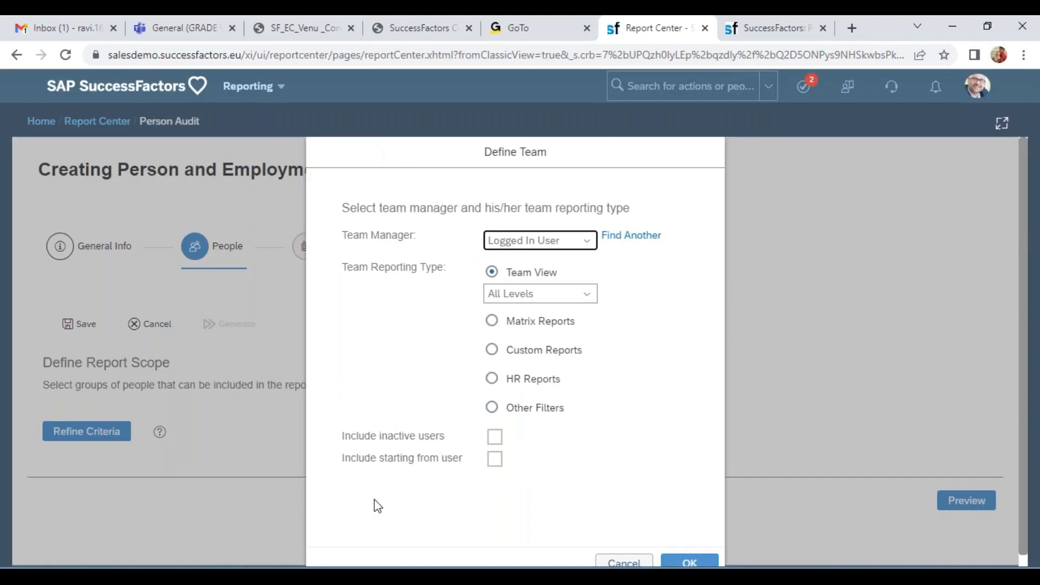
{"action": "left_click", "coordinate": [491, 408]}
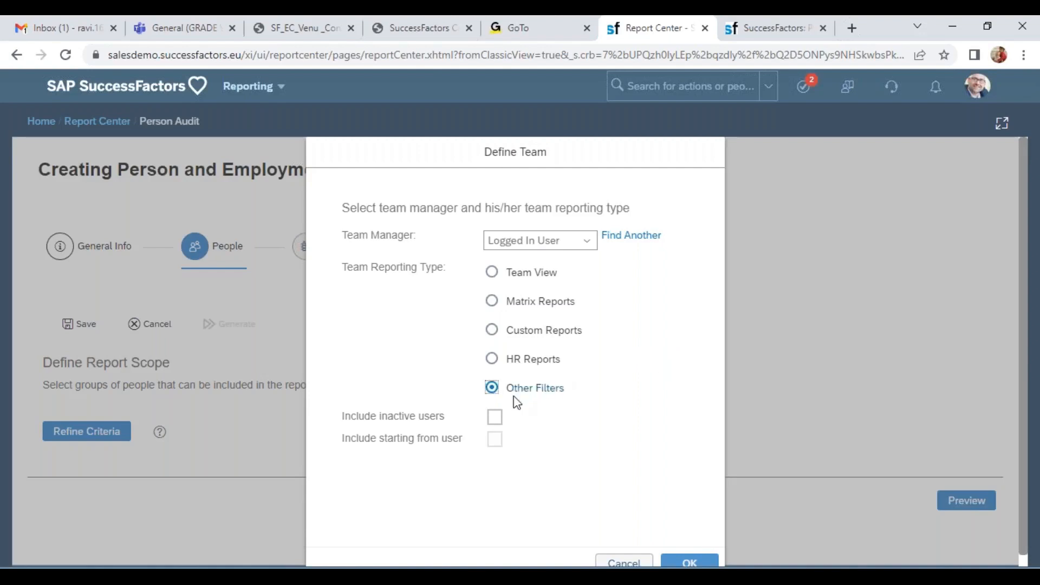
{"action": "left_click_drag", "start_coordinate": [518, 388], "coordinate": [575, 392]}
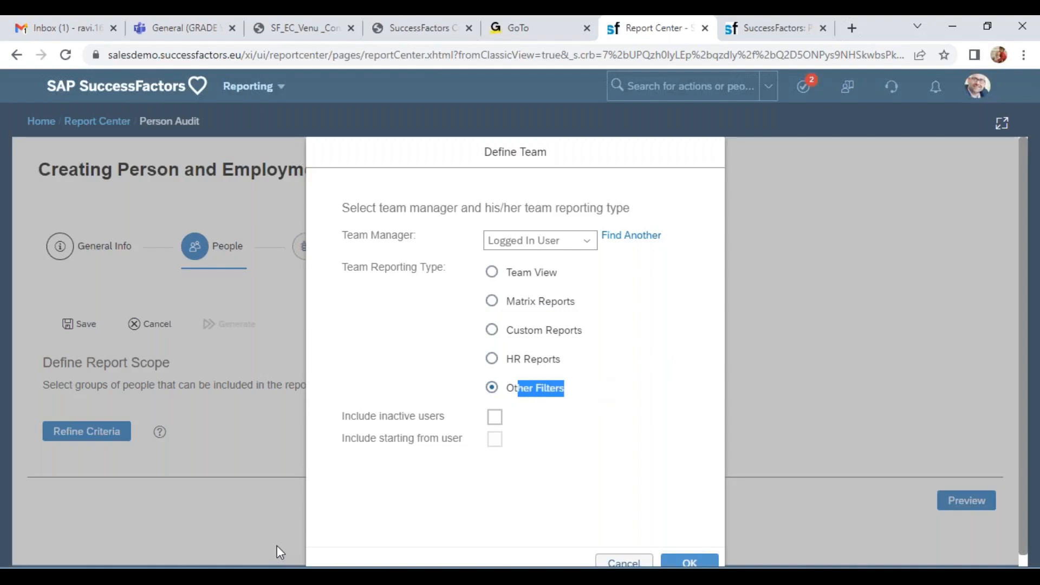
{"action": "left_click_drag", "start_coordinate": [356, 415], "coordinate": [466, 420]}
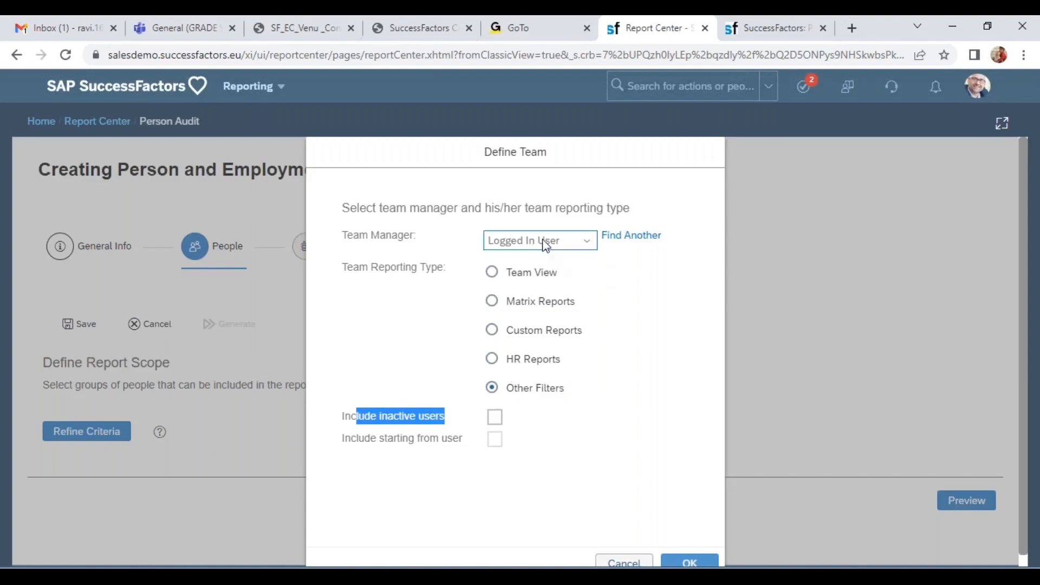
{"action": "left_click", "coordinate": [563, 241]}
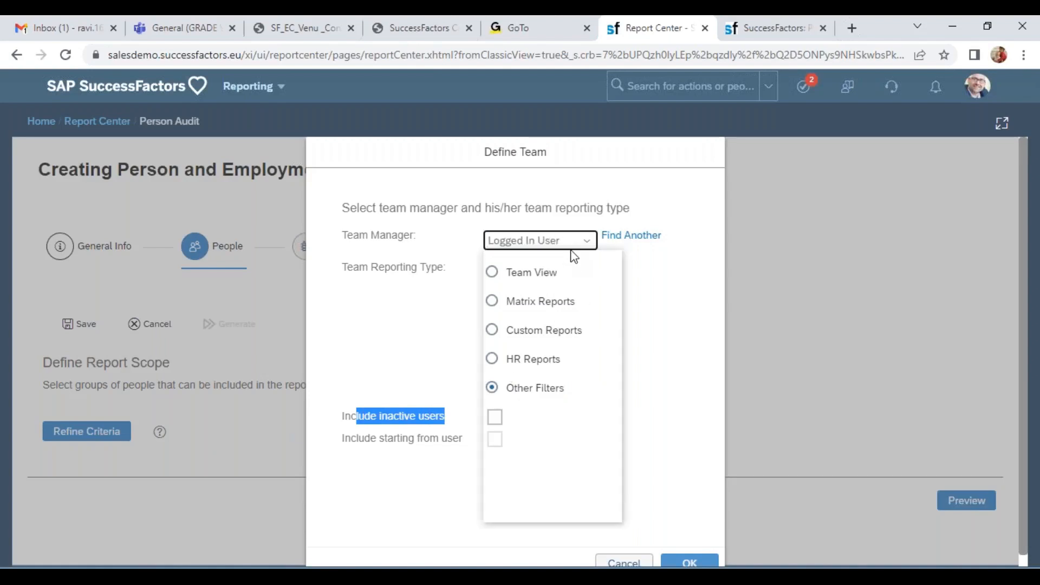
{"action": "left_click", "coordinate": [572, 246]}
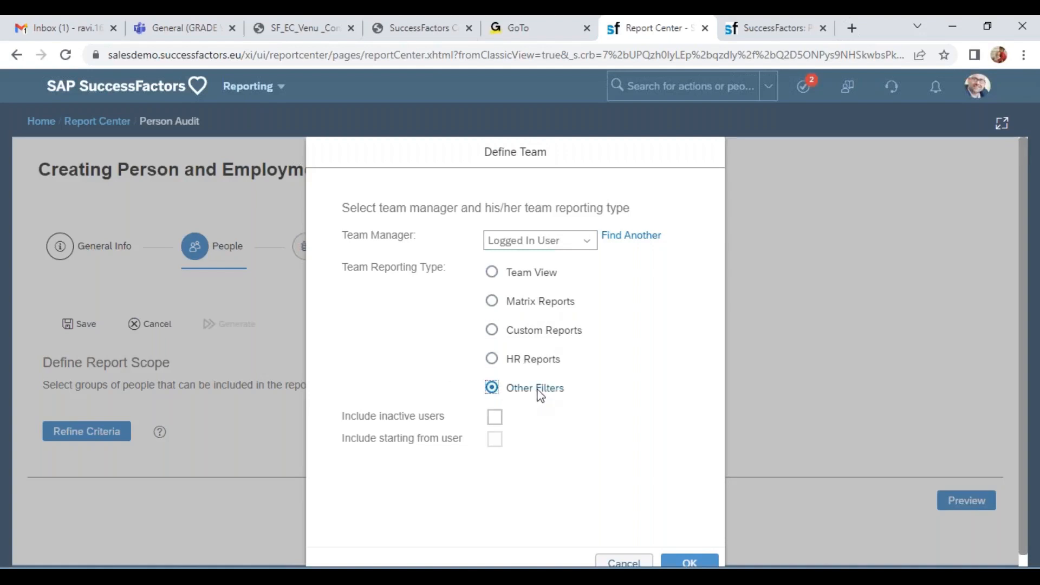
{"action": "left_click", "coordinate": [541, 392]}
{"action": "left_click", "coordinate": [682, 562]}
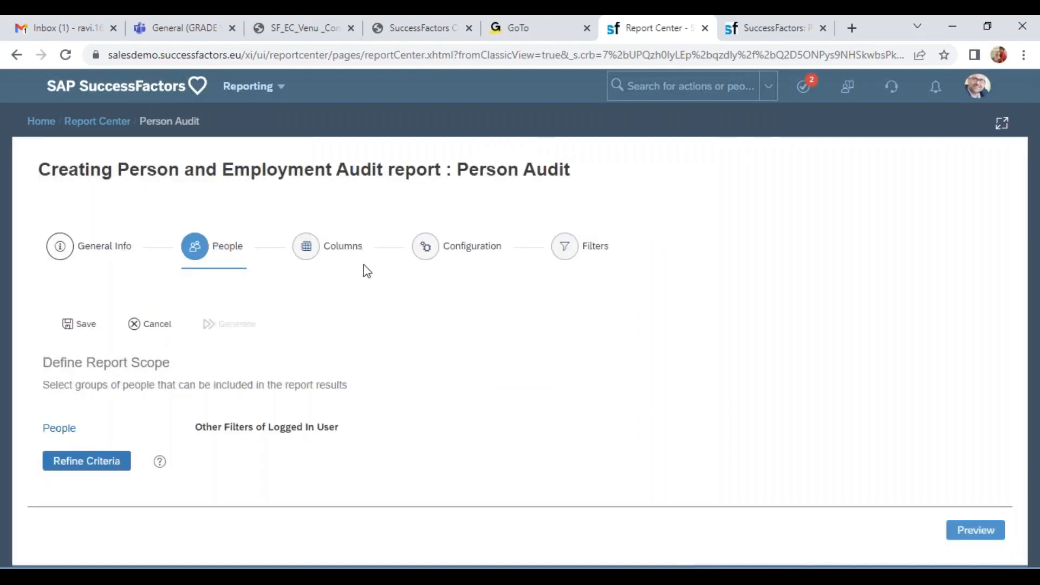
Step: Add the User/Employee ID, Username, First Name and Last Name columns to the Person Audit report
{"action": "left_click", "coordinate": [307, 247]}
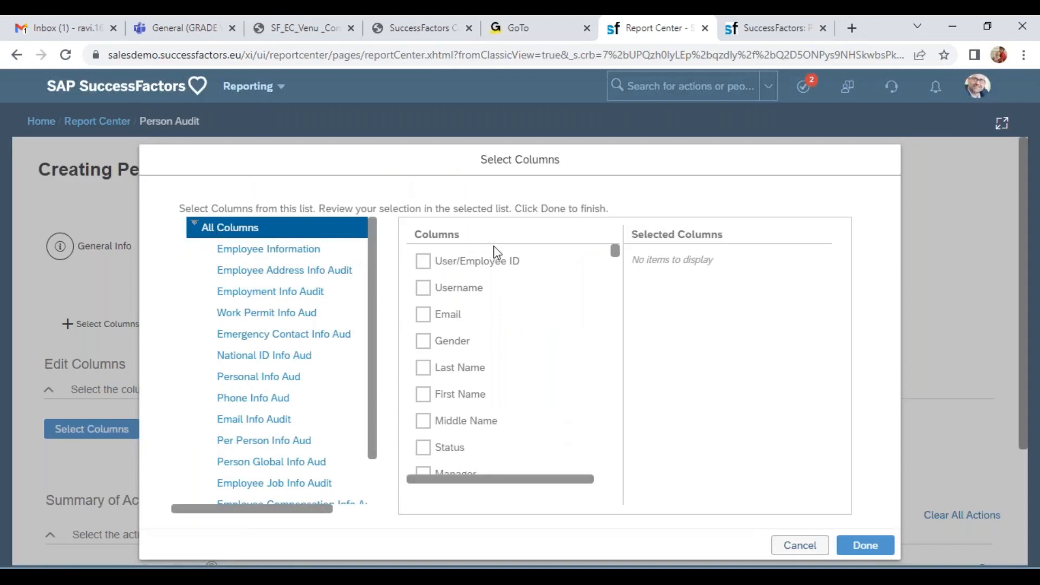
{"action": "left_click", "coordinate": [423, 261]}
{"action": "left_click", "coordinate": [423, 288]}
{"action": "left_click", "coordinate": [423, 394]}
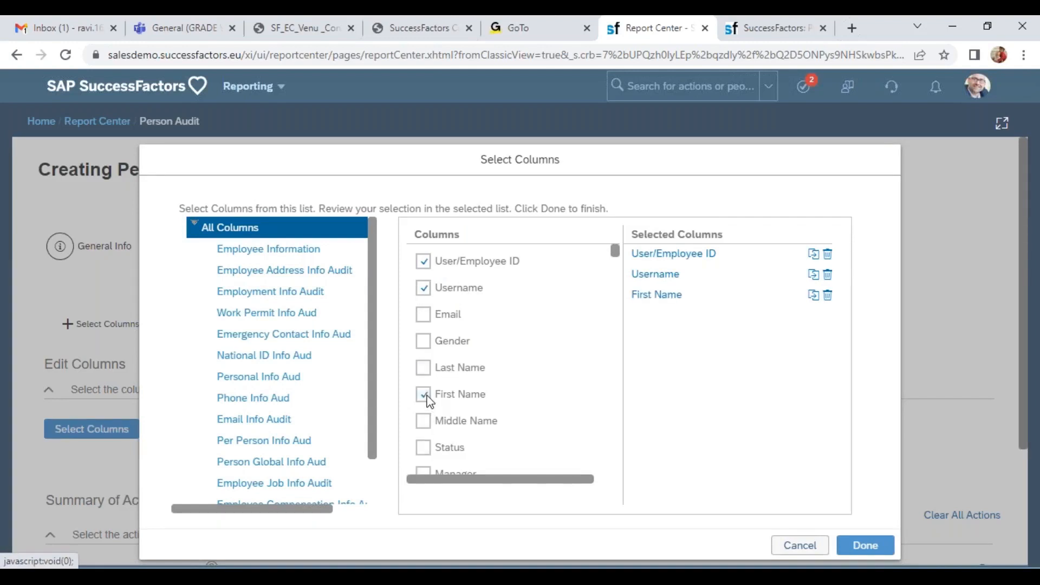
{"action": "left_click", "coordinate": [424, 367]}
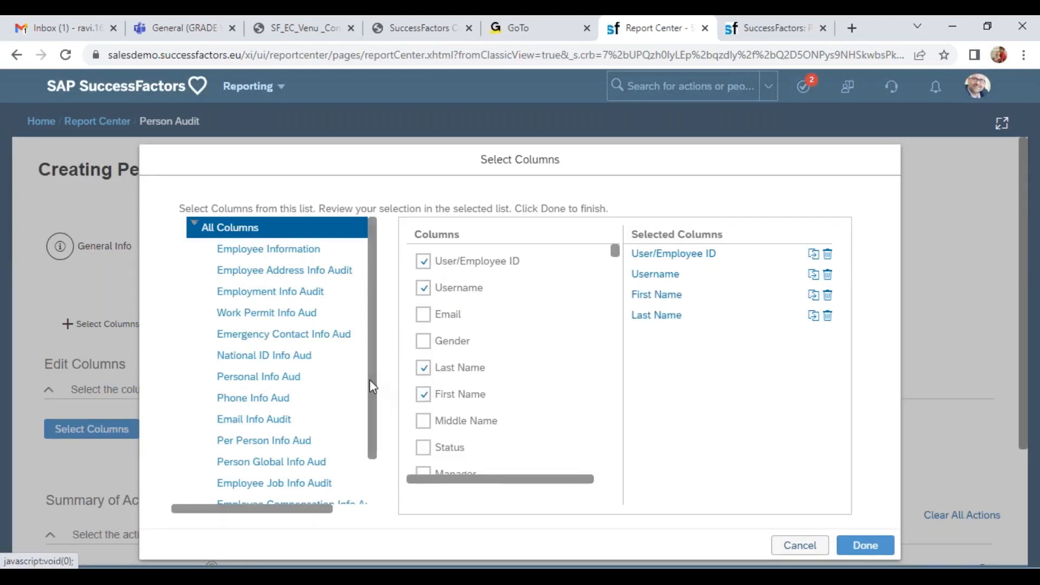
Step: Add the Event, Event Reason, Company, Business Unit, Division, Department and Location columns from Employee Job Info Audit
{"action": "left_click_drag", "start_coordinate": [378, 386], "coordinate": [371, 448]}
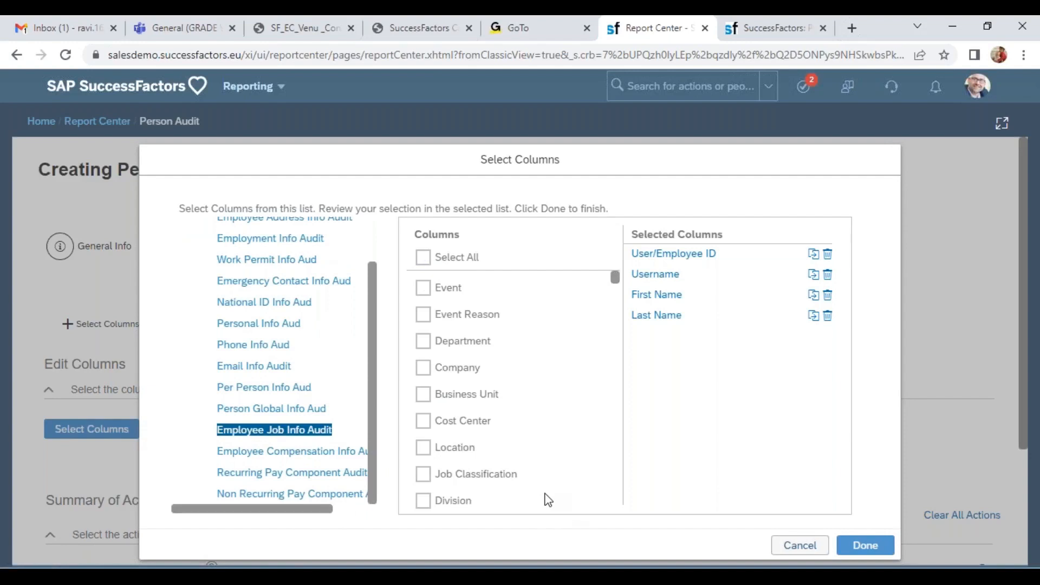
{"action": "left_click", "coordinate": [424, 287]}
{"action": "left_click", "coordinate": [424, 315]}
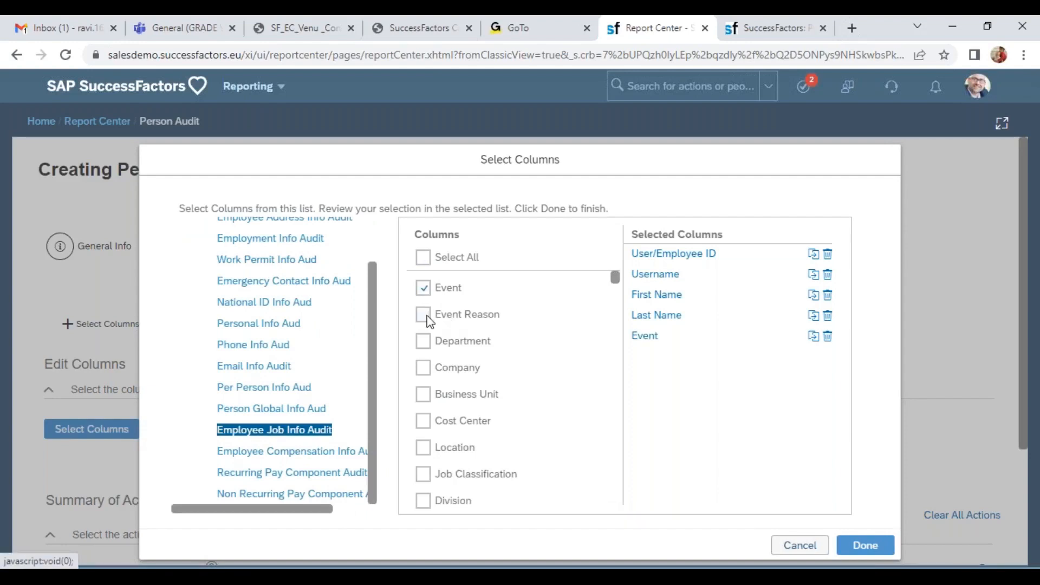
{"action": "left_click", "coordinate": [423, 368]}
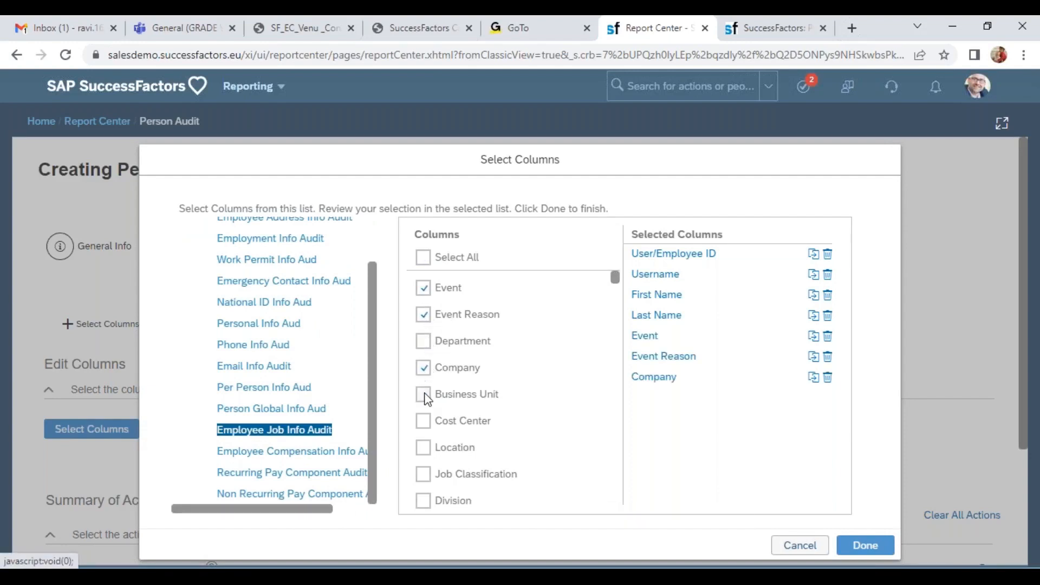
{"action": "left_click", "coordinate": [424, 395]}
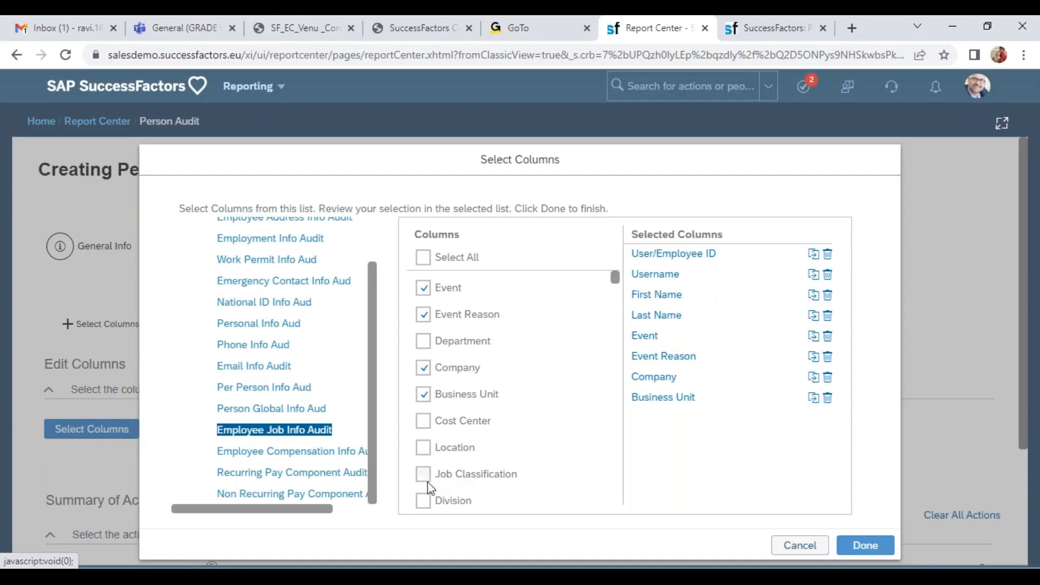
{"action": "left_click", "coordinate": [424, 500]}
{"action": "left_click", "coordinate": [423, 341]}
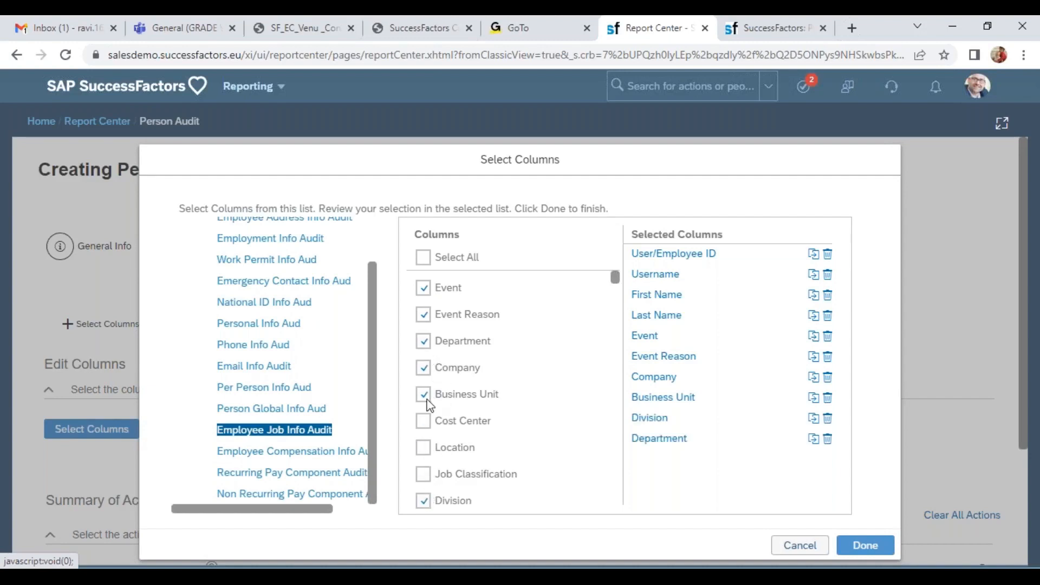
{"action": "left_click", "coordinate": [423, 448]}
Step: Add the Pay Grade, Manager and Event Date columns from Employee Job Info Audit
{"action": "scroll", "coordinate": [460, 435], "scroll_direction": "down", "scroll_amount": 3}
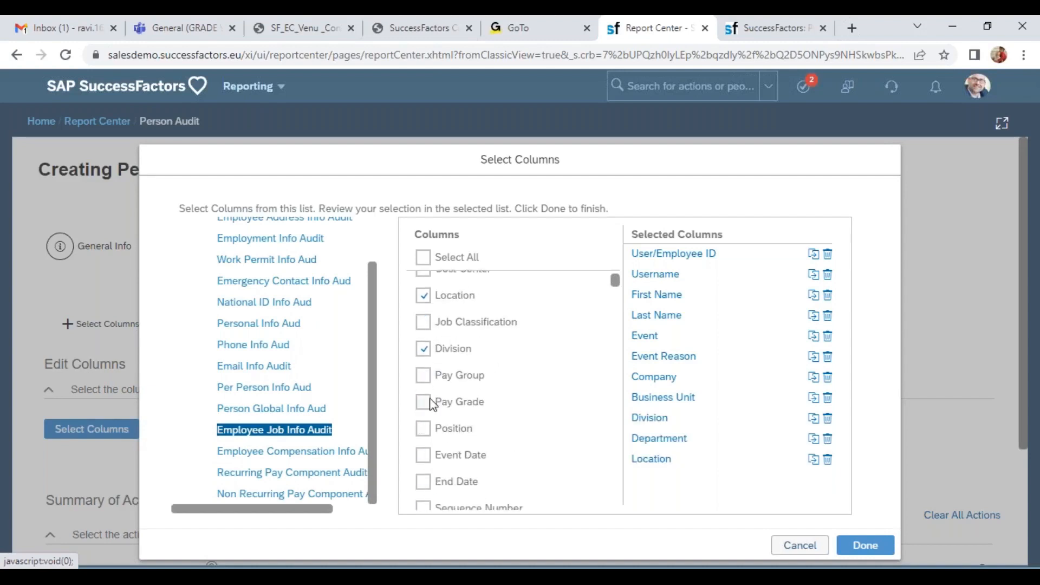
{"action": "scroll", "coordinate": [479, 437], "scroll_direction": "down", "scroll_amount": 3}
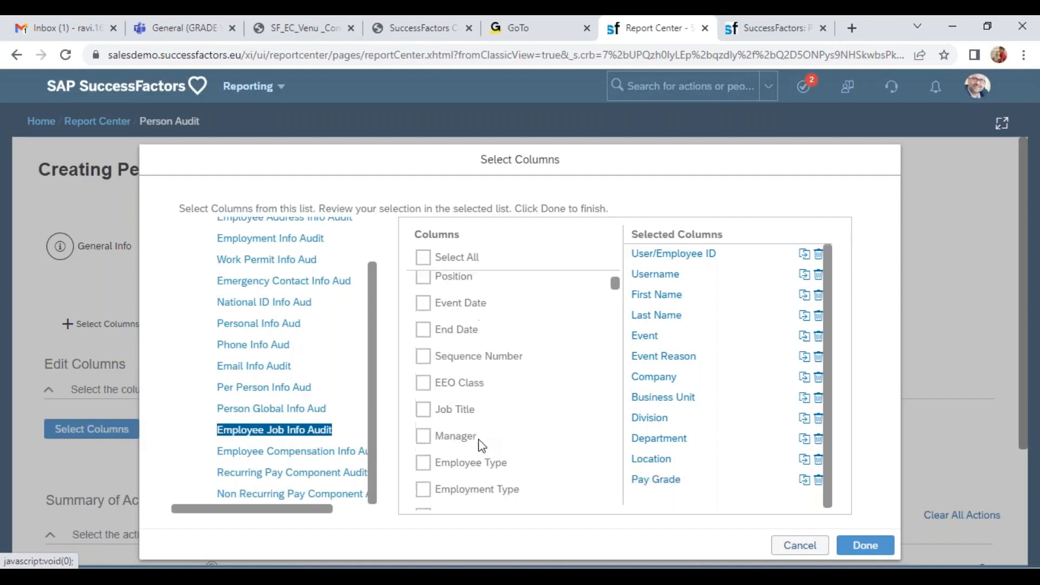
{"action": "left_click", "coordinate": [423, 436]}
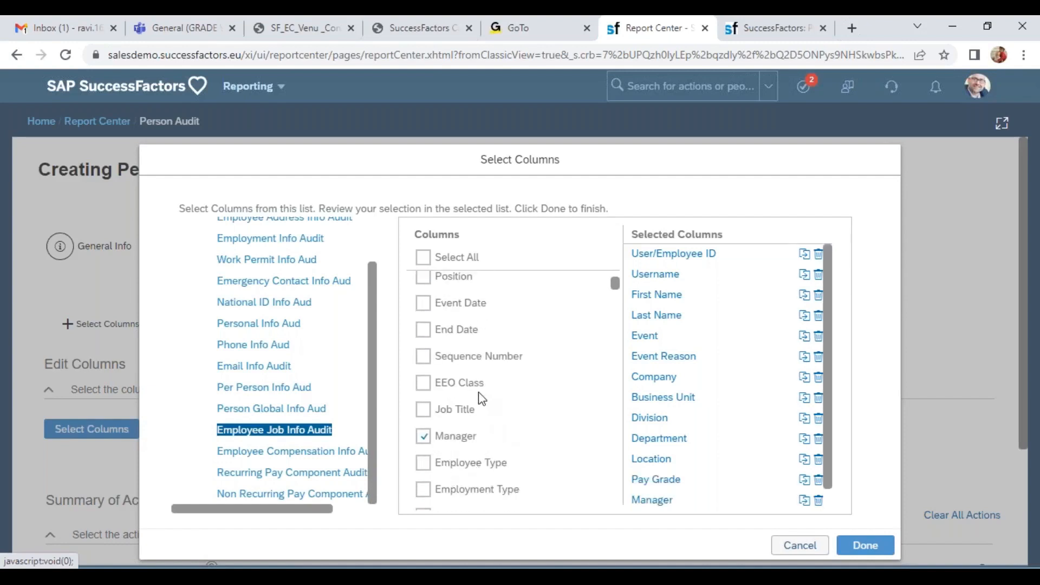
{"action": "left_click", "coordinate": [423, 304]}
Step: Add the Action Type, Last Modified On, Created On, Created By and Last Modified By audit columns and confirm the column selection
{"action": "left_click_drag", "start_coordinate": [617, 287], "coordinate": [634, 512]}
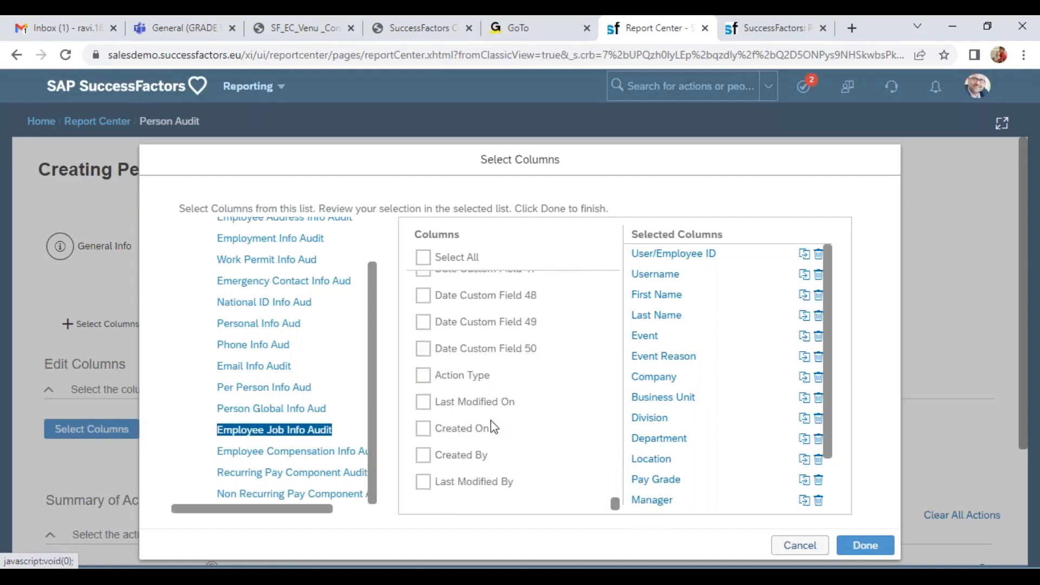
{"action": "left_click", "coordinate": [423, 376]}
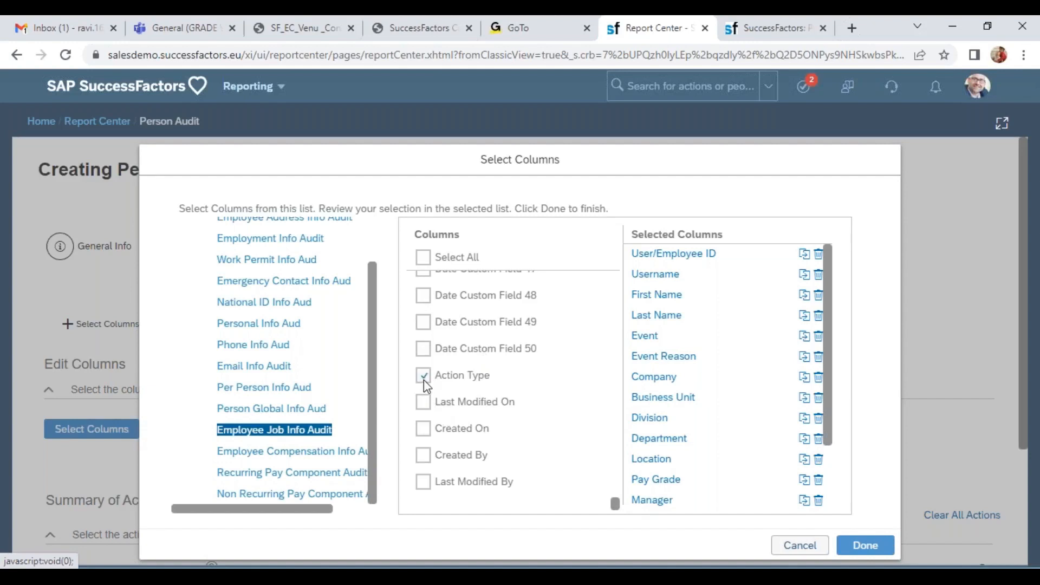
{"action": "left_click", "coordinate": [427, 408]}
{"action": "left_click", "coordinate": [430, 432]}
{"action": "left_click", "coordinate": [426, 458]}
{"action": "left_click", "coordinate": [422, 486]}
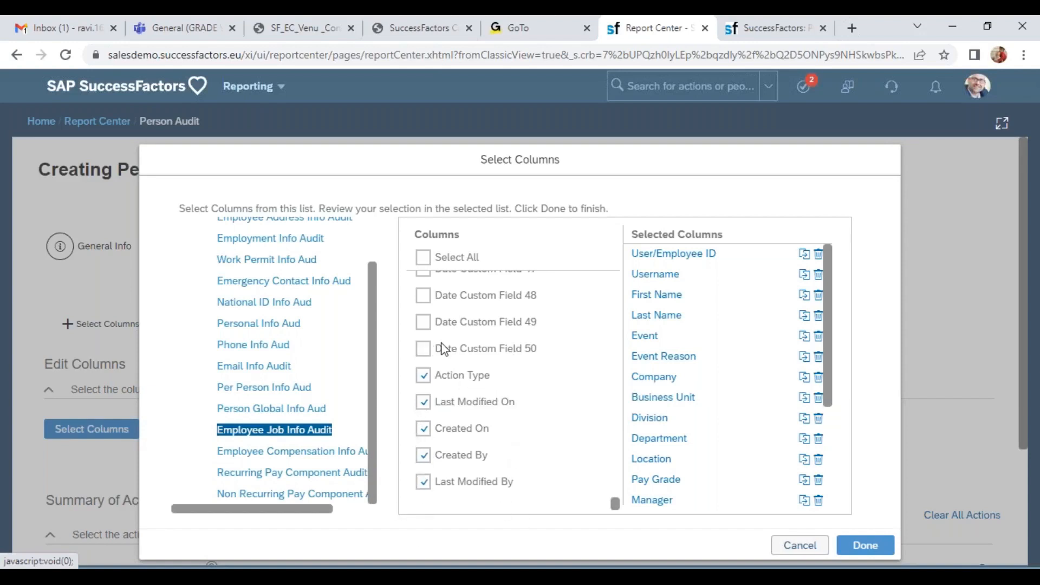
{"action": "left_click", "coordinate": [865, 545]}
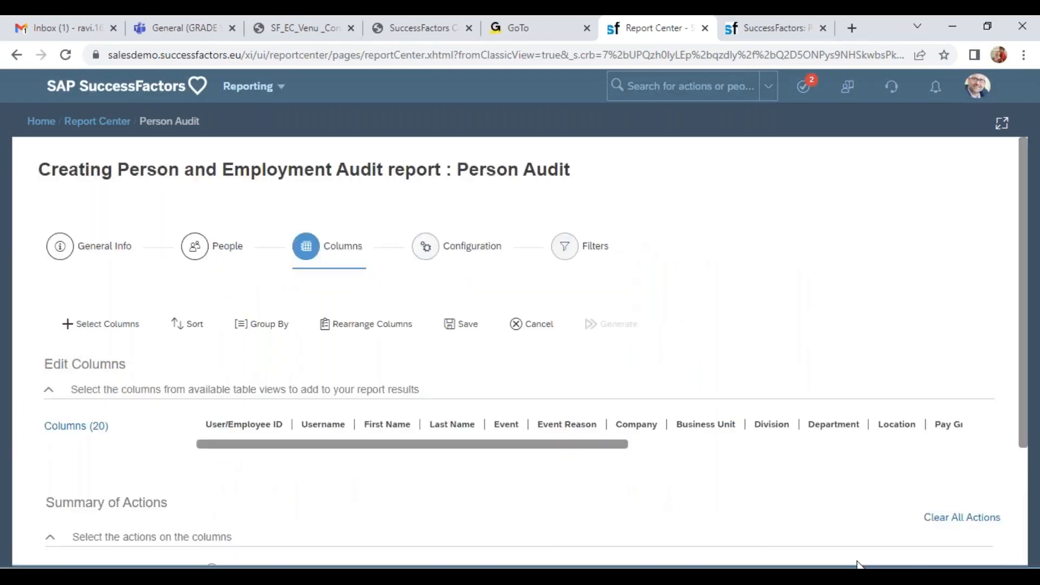
Step: Open the filter field selection for the Person Audit report's filter group
{"action": "left_click", "coordinate": [568, 252]}
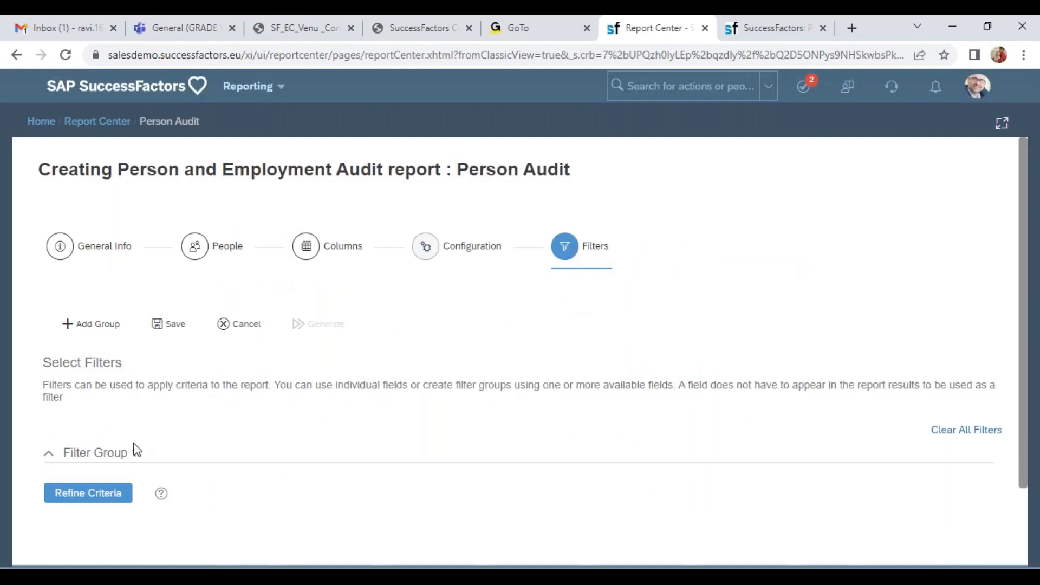
{"action": "left_click", "coordinate": [124, 499]}
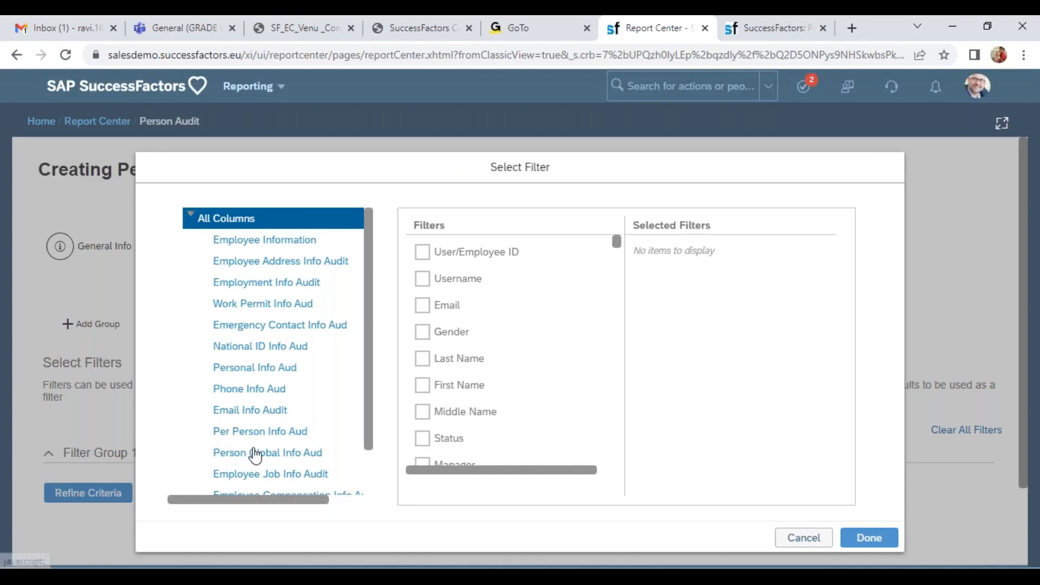
Step: Add a Company filter from Employee Job Info Audit that includes only 6600-Wipro Products Pvt Ltd
{"action": "scroll", "coordinate": [269, 433], "scroll_direction": "down", "scroll_amount": 2}
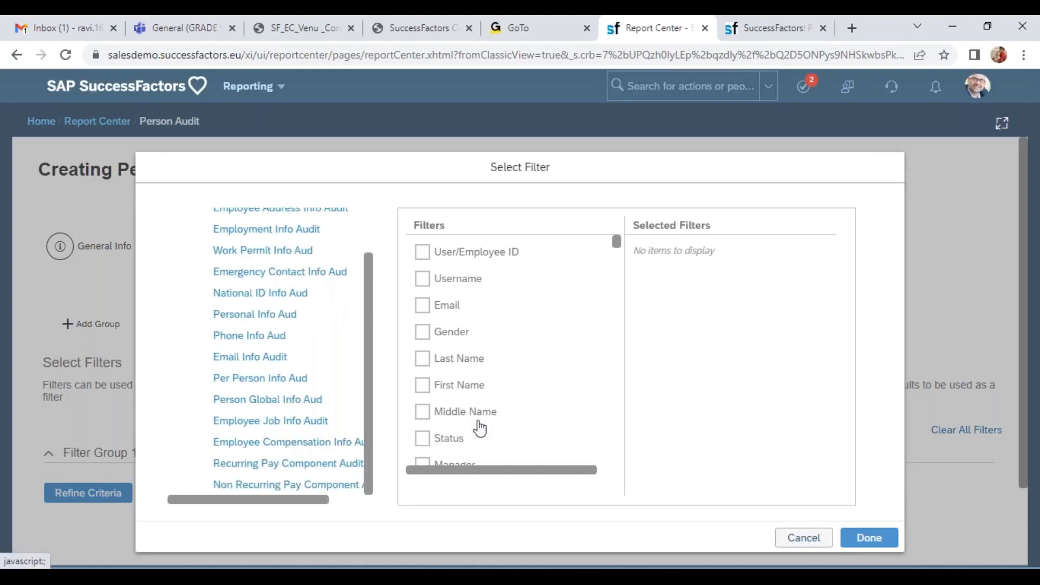
{"action": "left_click", "coordinate": [270, 421]}
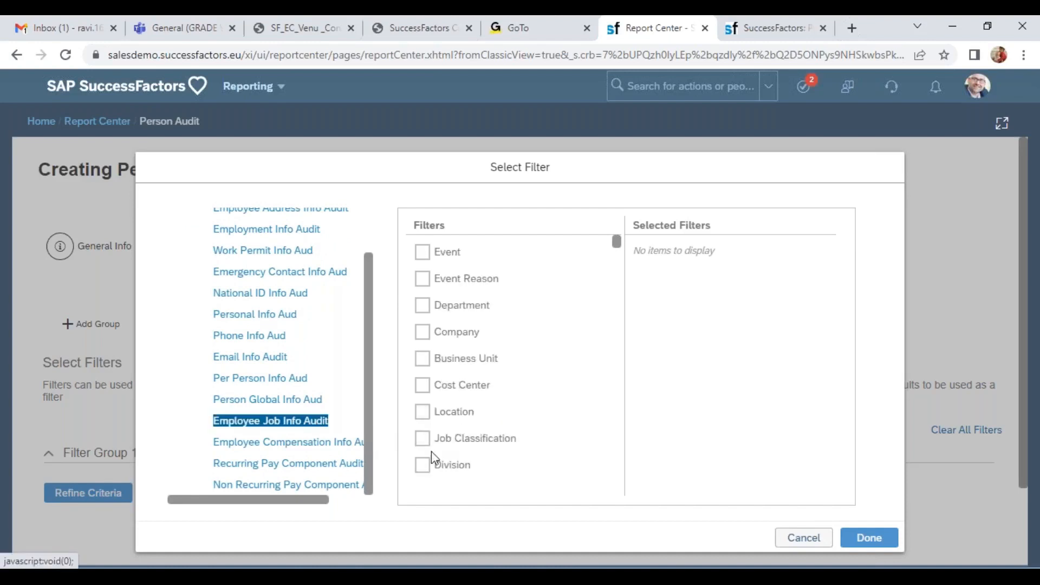
{"action": "left_click", "coordinate": [460, 332]}
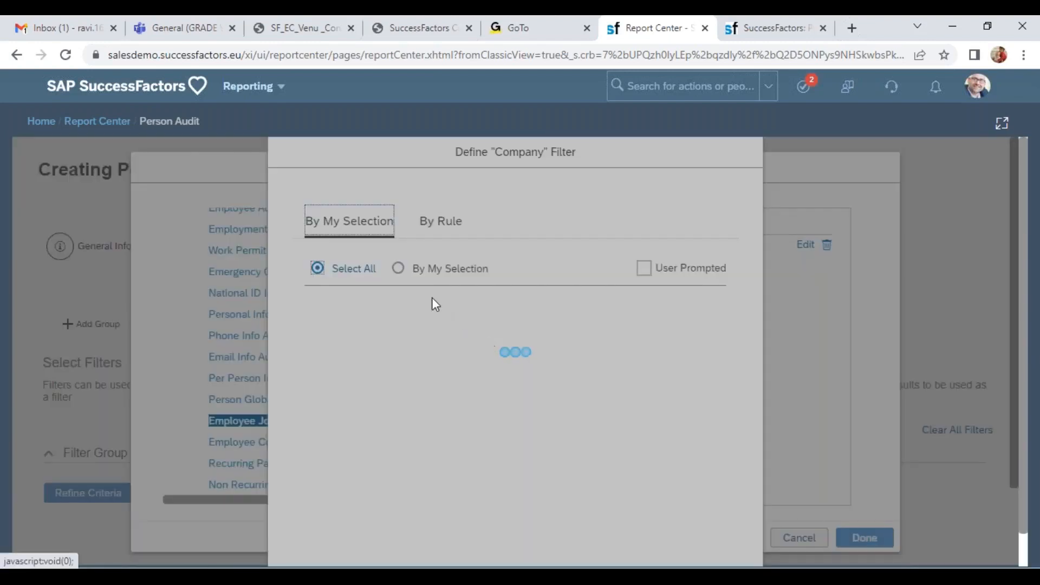
{"action": "left_click", "coordinate": [398, 268]}
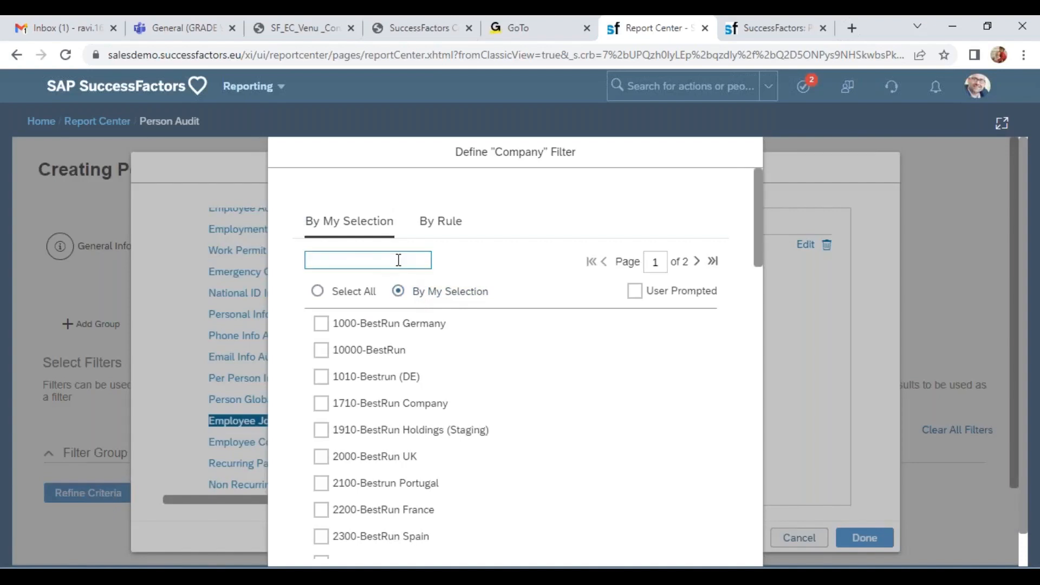
{"action": "left_click", "coordinate": [398, 260]}
{"action": "type", "text": "6600"}
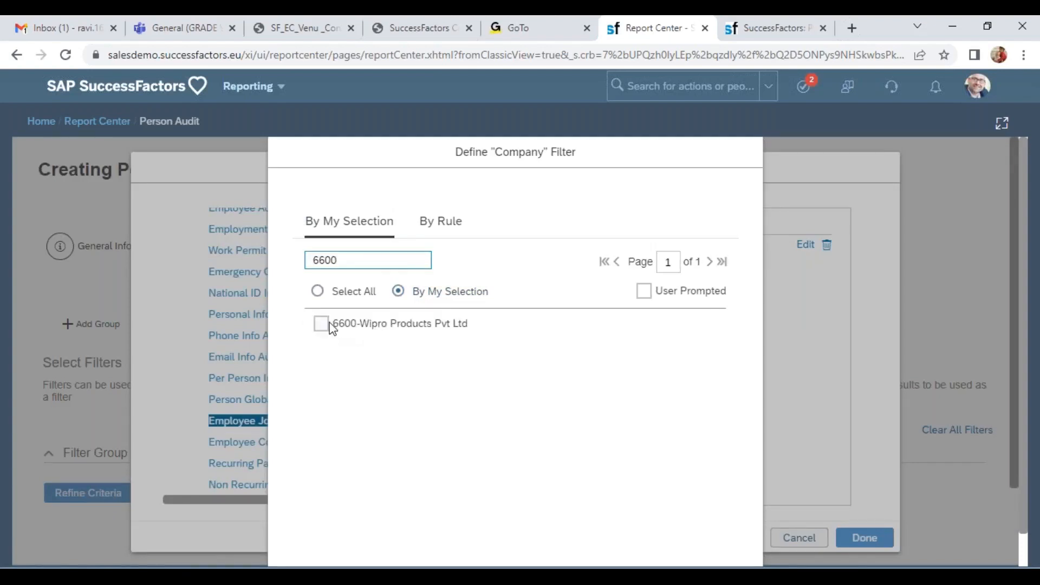
{"action": "left_click", "coordinate": [322, 324]}
{"action": "scroll", "coordinate": [550, 353], "scroll_direction": "down", "scroll_amount": 1}
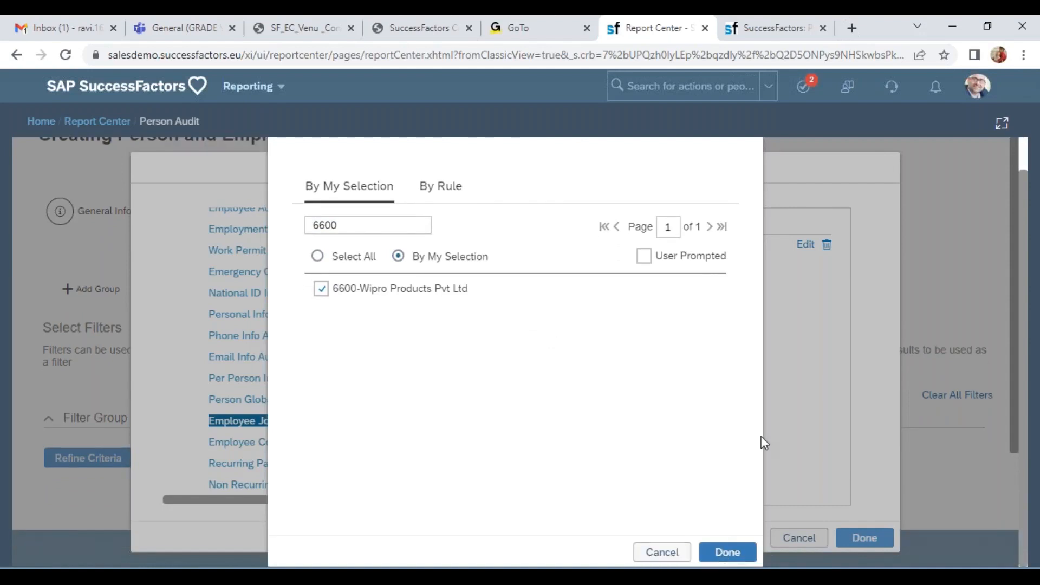
{"action": "left_click", "coordinate": [727, 552]}
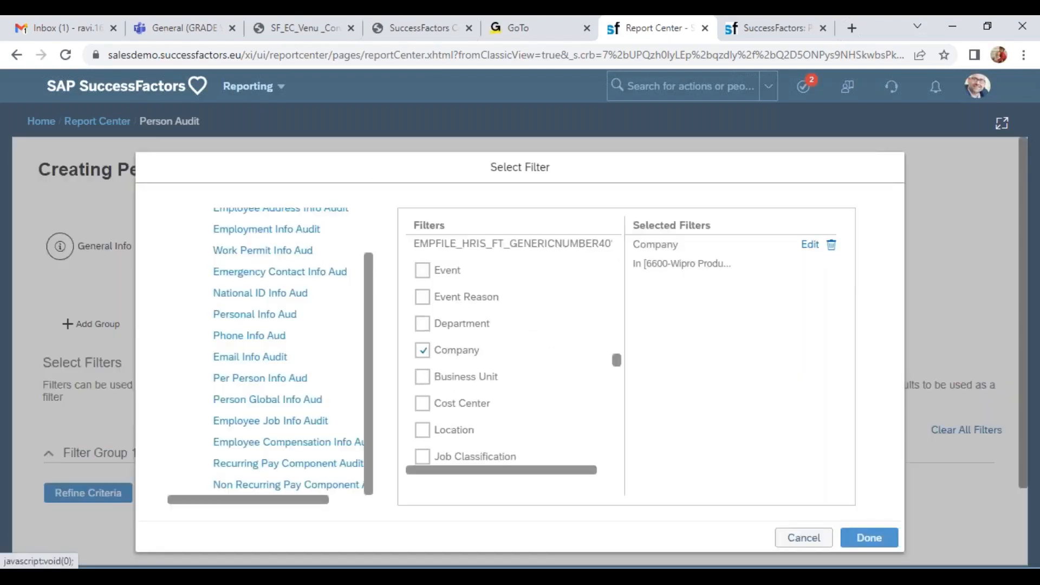
{"action": "left_click", "coordinate": [867, 536]}
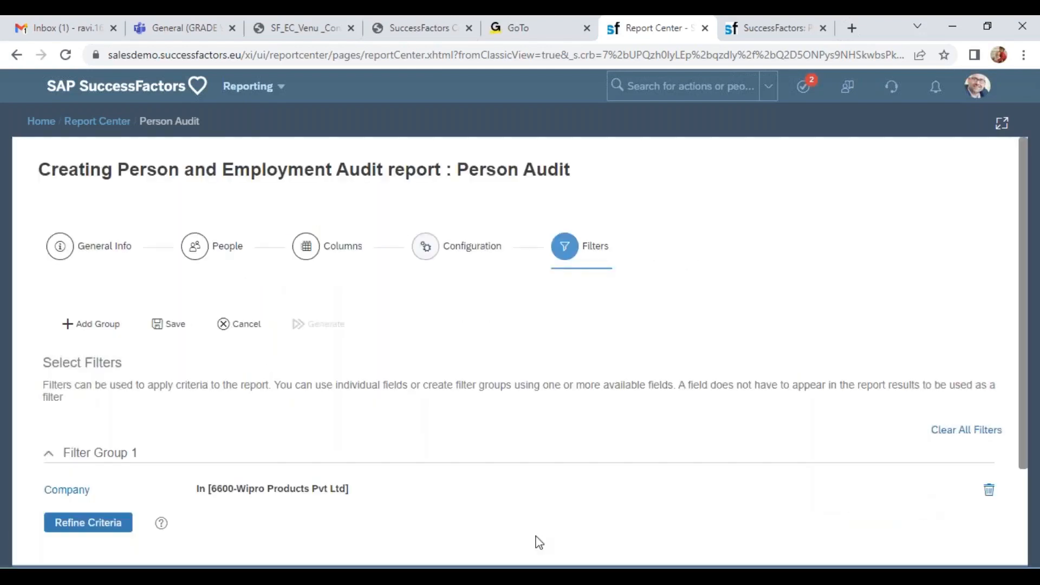
Step: Save and generate the Person Audit report, and open its CSV export in Excel
{"action": "left_click", "coordinate": [175, 331]}
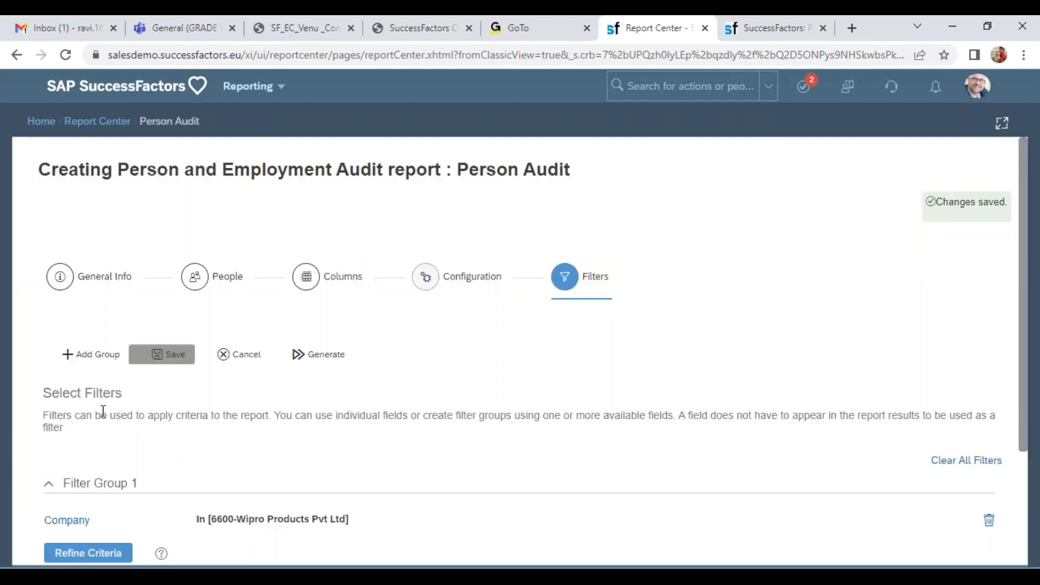
{"action": "left_click", "coordinate": [333, 360]}
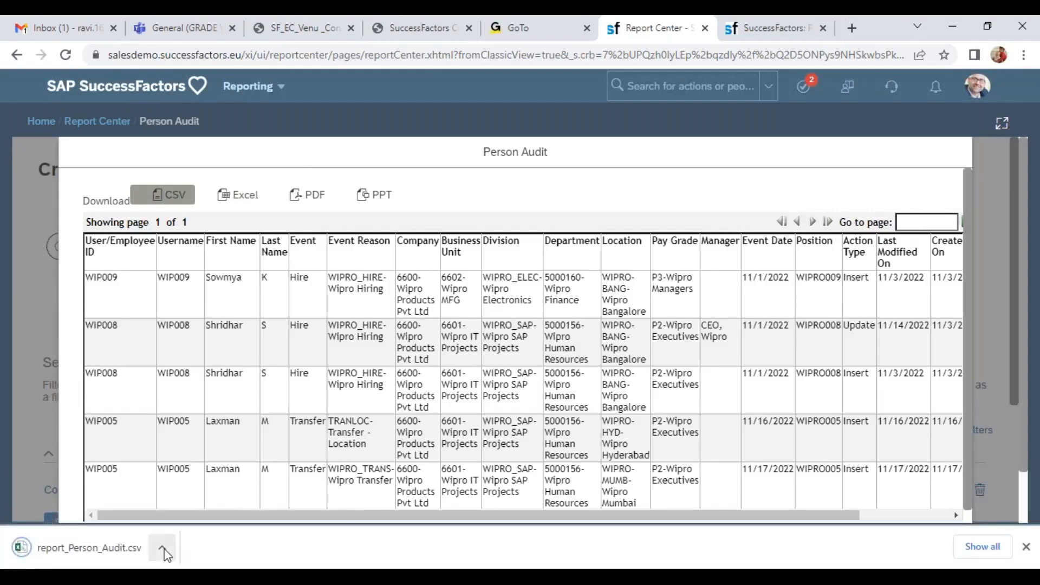
{"action": "left_click", "coordinate": [162, 547]}
{"action": "left_click", "coordinate": [184, 451]}
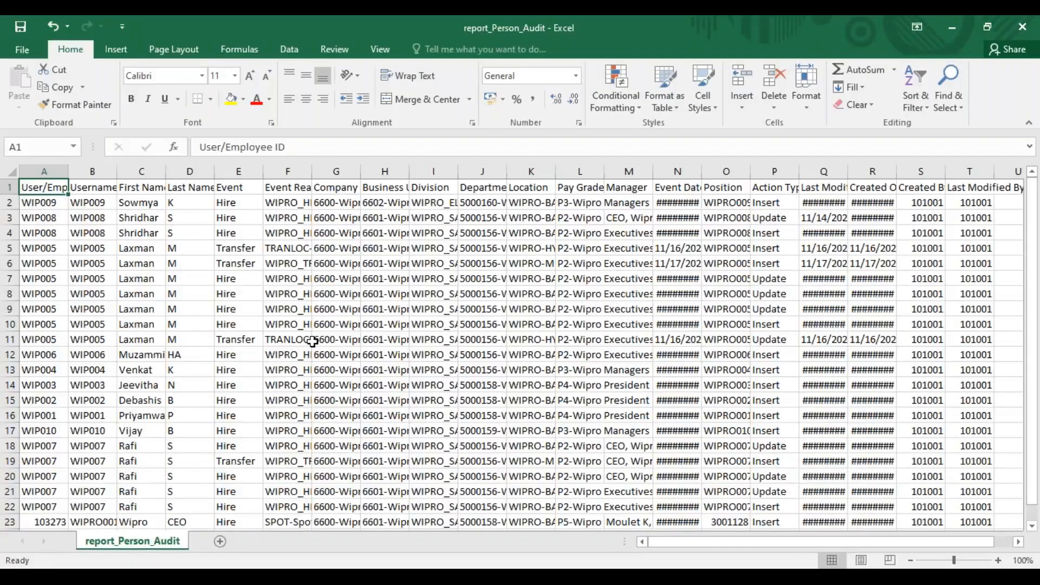
Step: Add header filters and show only the User/Employee ID found in rows 5 to 11
{"action": "key", "text": "ctrl+shift+l"}
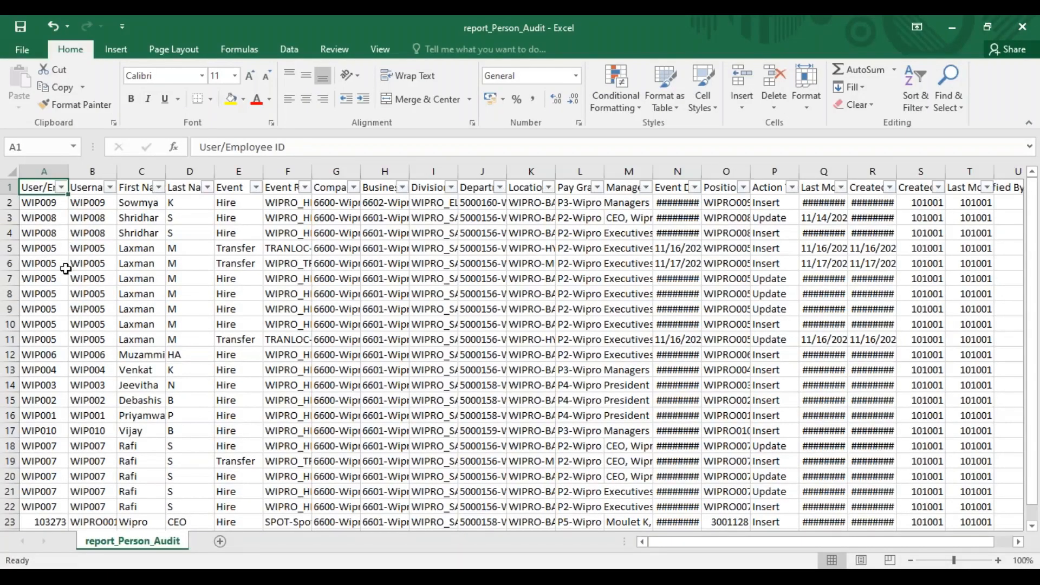
{"action": "left_click", "coordinate": [62, 187]}
{"action": "left_click", "coordinate": [75, 336]}
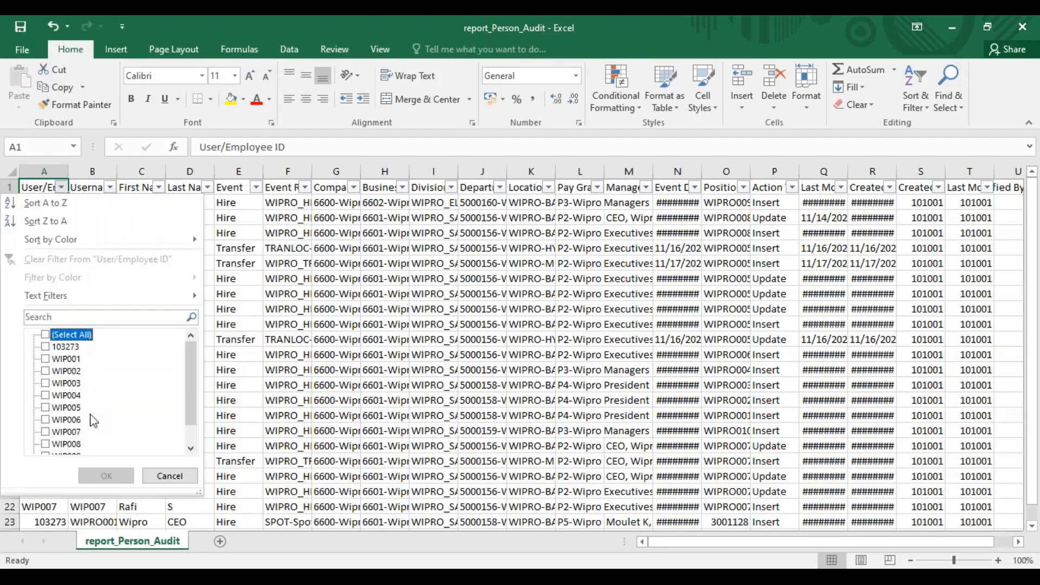
{"action": "left_click", "coordinate": [66, 407]}
{"action": "left_click", "coordinate": [106, 475]}
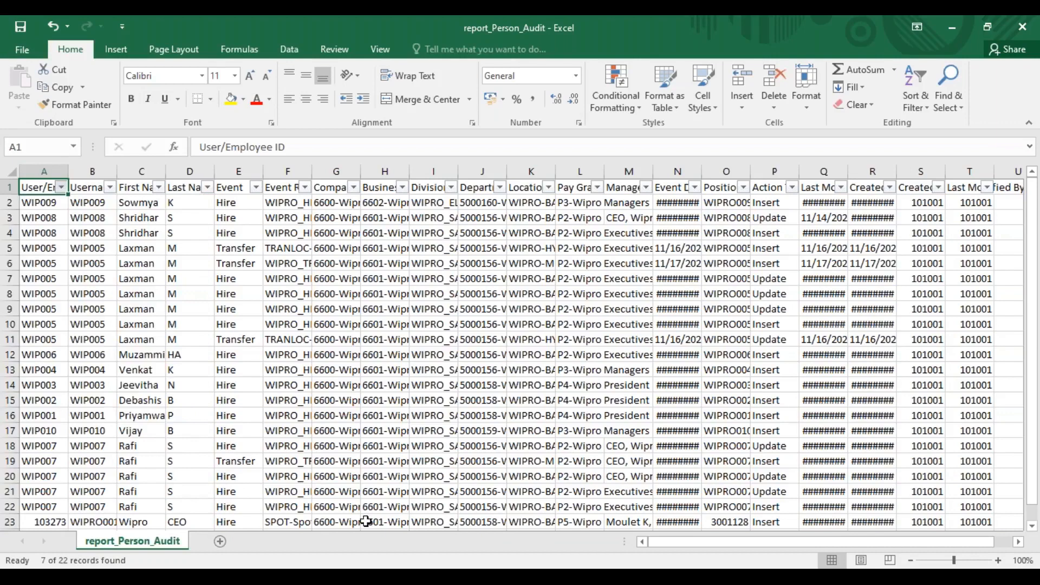
{"action": "left_click_drag", "start_coordinate": [54, 203], "coordinate": [55, 292]}
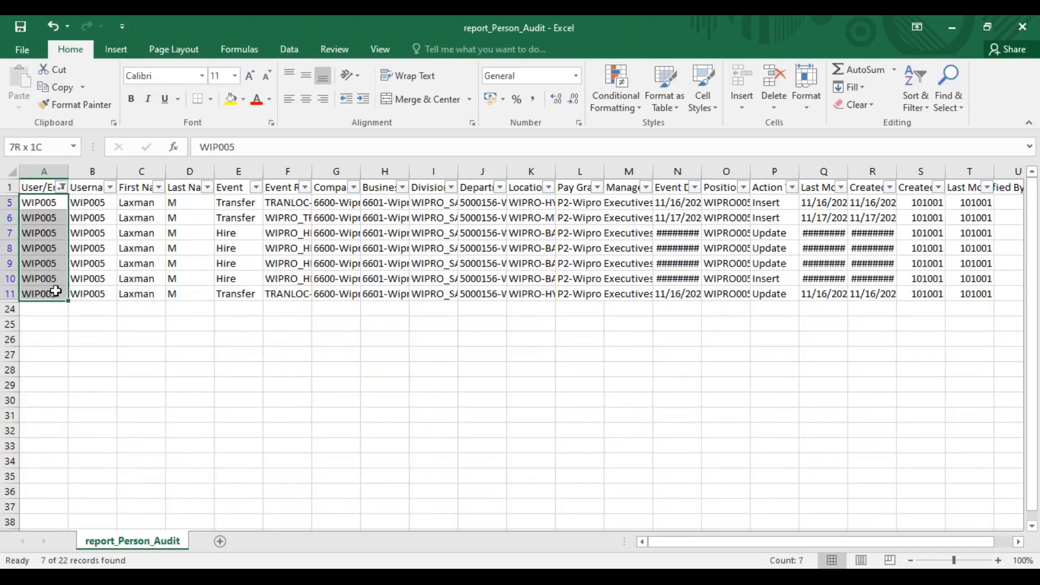
Step: Autofit the Event Date, Last Modified On and Created On columns so their full dates are readable
{"action": "double_click", "coordinate": [702, 171]}
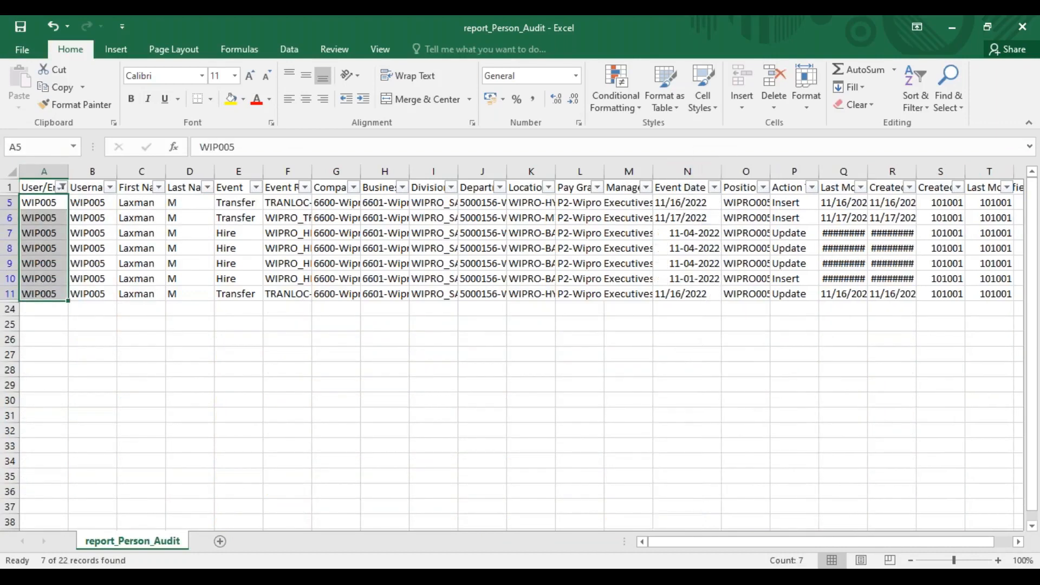
{"action": "left_click_drag", "start_coordinate": [668, 543], "coordinate": [685, 542]}
{"action": "double_click", "coordinate": [818, 171]}
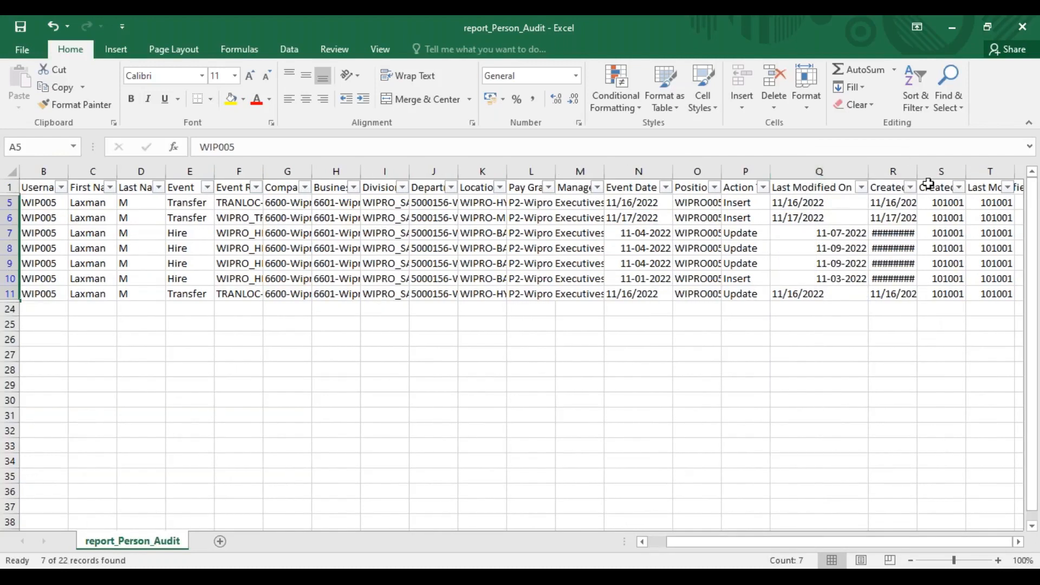
{"action": "double_click", "coordinate": [917, 171]}
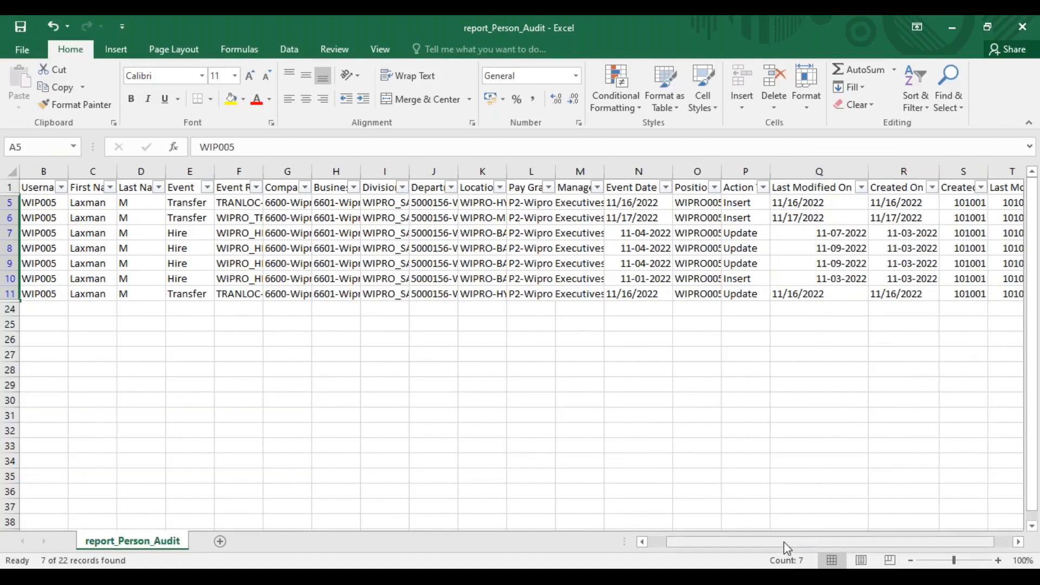
Step: Examine the Created On and Last Modified On dates and the Action Type of each of the filtered employee's records
{"action": "left_click_drag", "start_coordinate": [785, 542], "coordinate": [838, 543]}
{"action": "left_click_drag", "start_coordinate": [854, 187], "coordinate": [854, 295]}
{"action": "left_click_drag", "start_coordinate": [771, 187], "coordinate": [754, 293]}
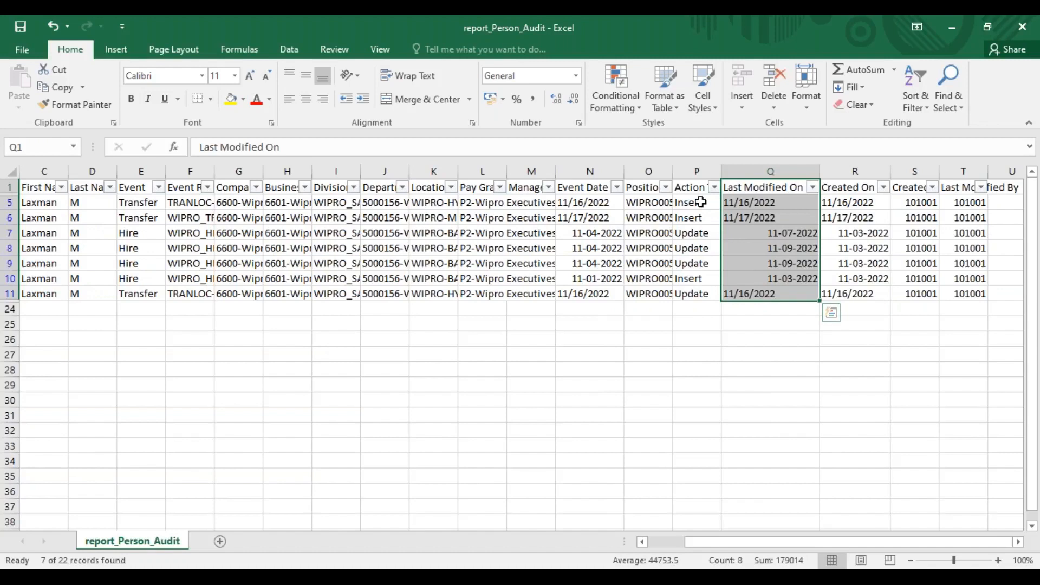
{"action": "left_click", "coordinate": [700, 202]}
{"action": "left_click", "coordinate": [699, 221]}
{"action": "left_click", "coordinate": [701, 235]}
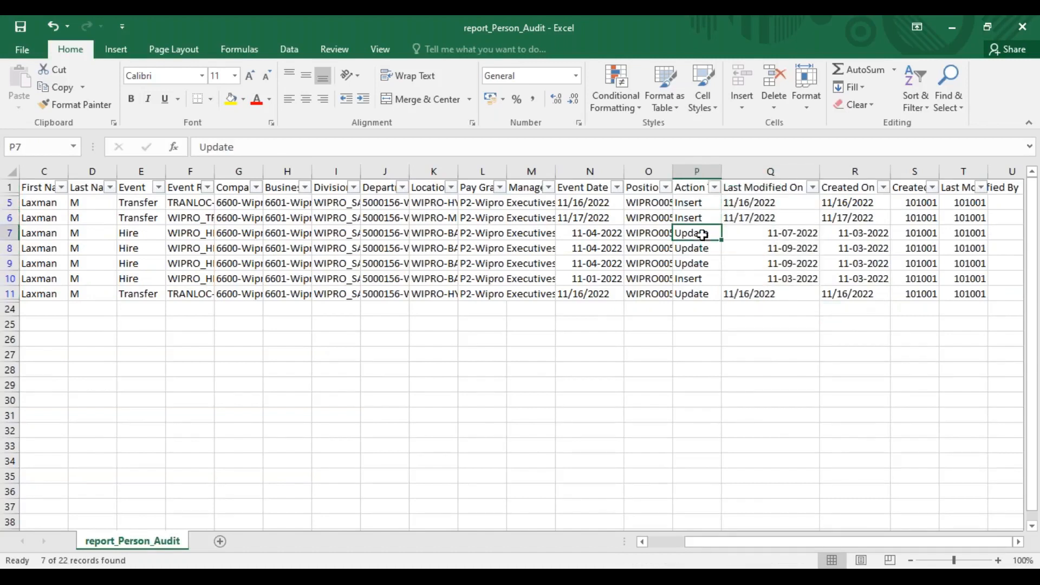
{"action": "left_click", "coordinate": [701, 280]}
{"action": "left_click", "coordinate": [692, 295]}
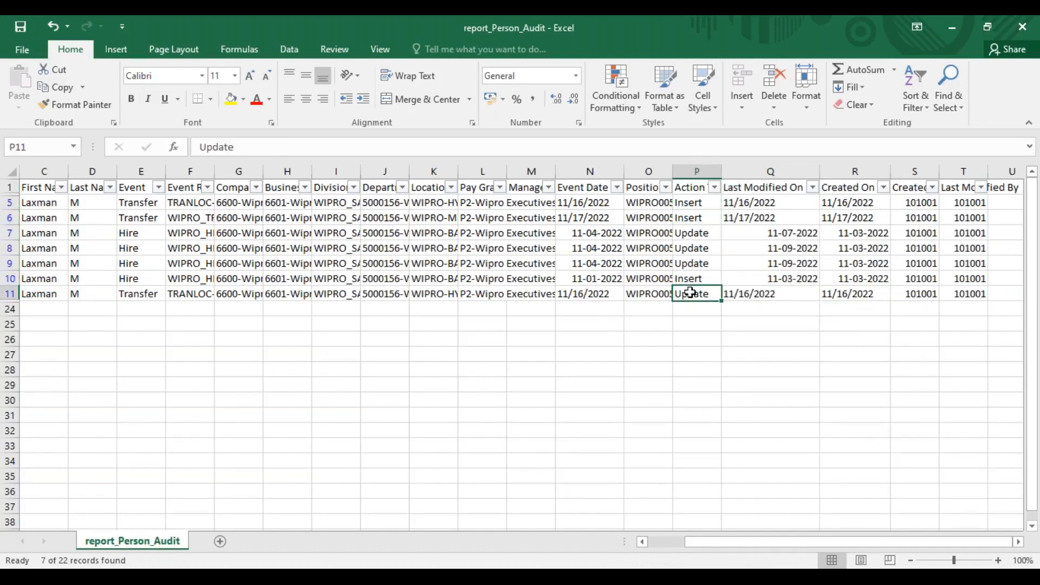
Step: Clear the employee filter to show all records again, keeping filter controls on the header row
{"action": "left_click", "coordinate": [10, 187]}
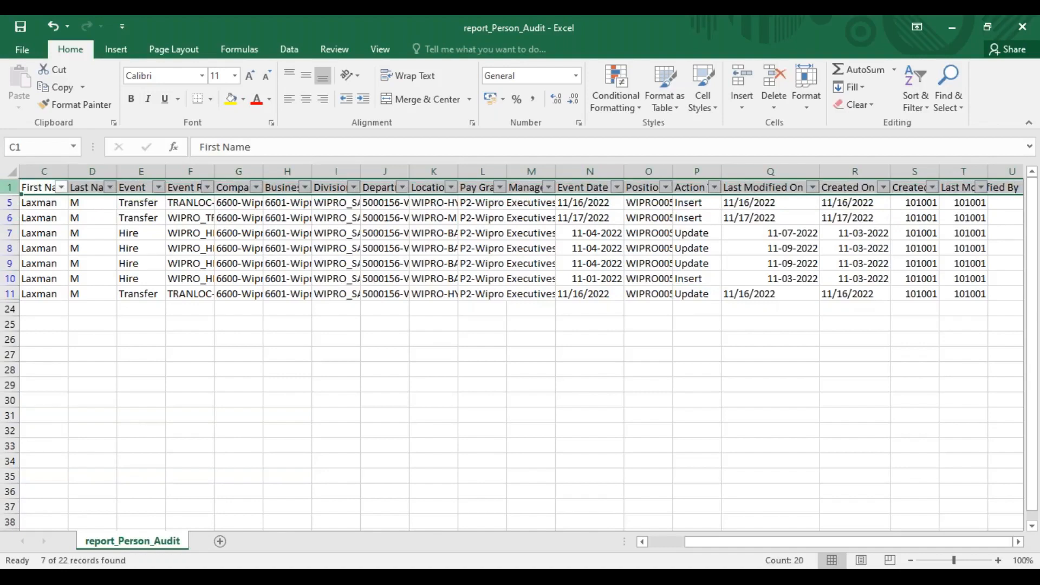
{"action": "key", "text": "ctrl+shift+l"}
{"action": "key", "text": "ctrl+shift+l"}
{"action": "scroll", "coordinate": [327, 305], "scroll_direction": "left", "scroll_amount": 2}
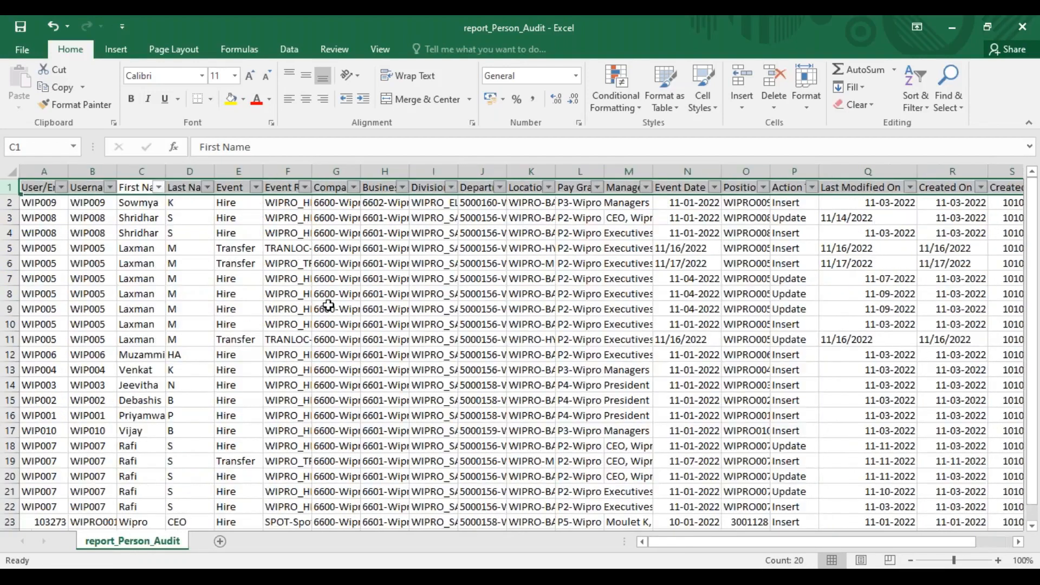
Step: Check the filter options of the Action Type column and examine the record in row 8
{"action": "scroll", "coordinate": [710, 232], "scroll_direction": "right", "scroll_amount": 2}
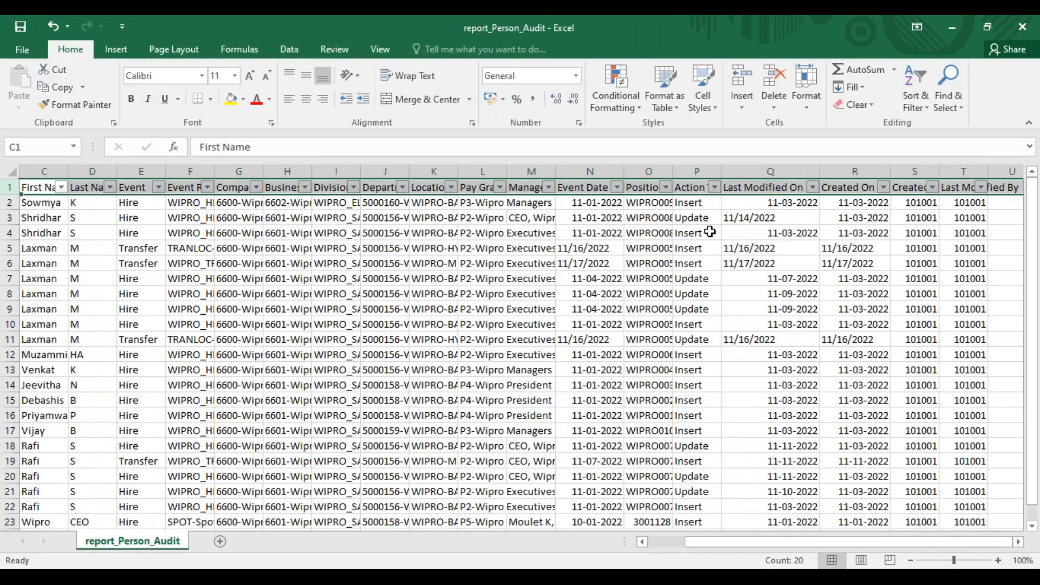
{"action": "left_click", "coordinate": [715, 187]}
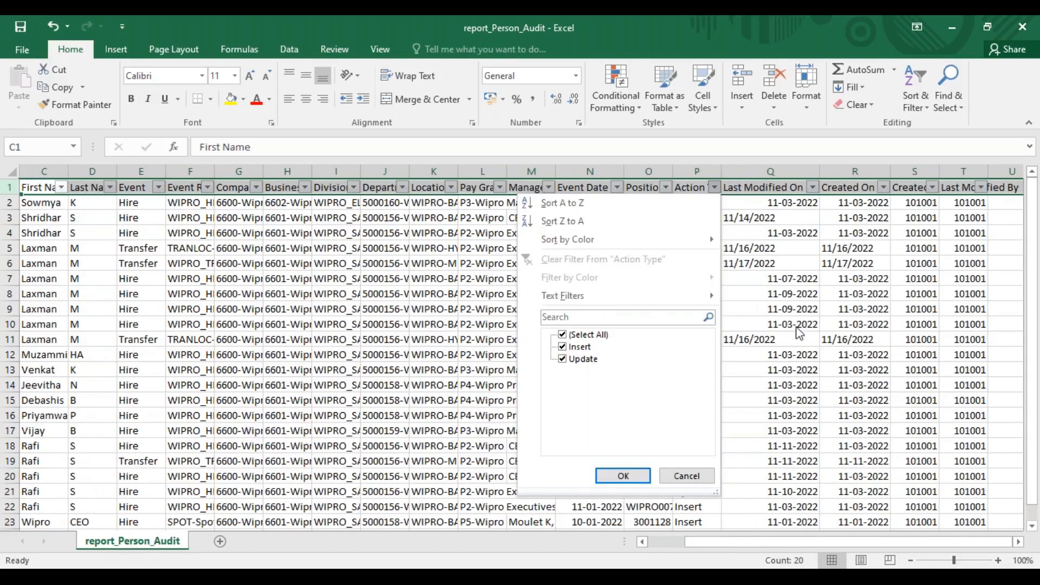
{"action": "key", "text": "Escape"}
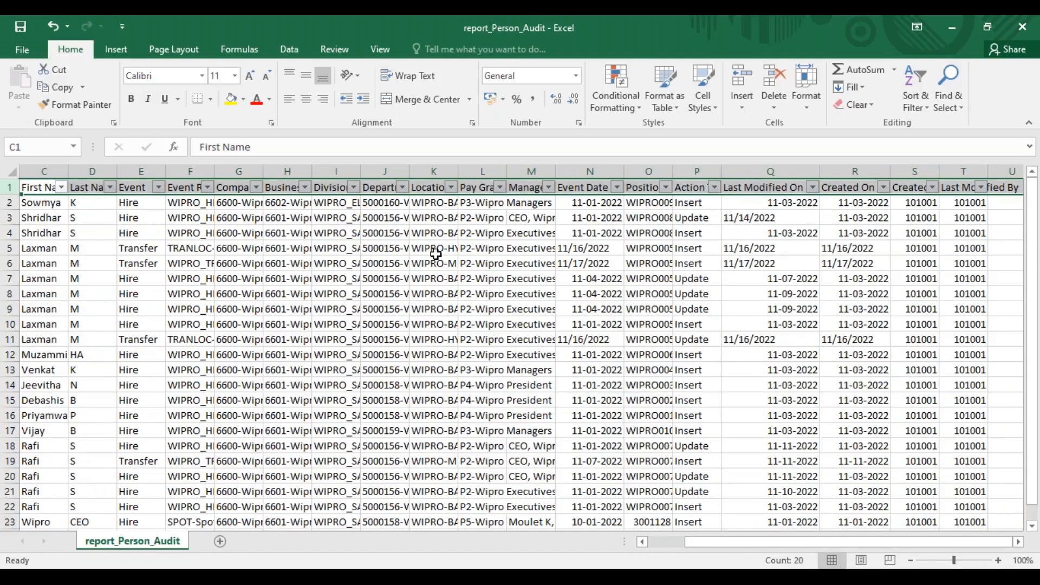
{"action": "scroll", "coordinate": [436, 255], "scroll_direction": "down", "scroll_amount": 1}
{"action": "scroll", "coordinate": [436, 255], "scroll_direction": "down", "scroll_amount": 1}
{"action": "scroll", "coordinate": [596, 282], "scroll_direction": "up", "scroll_amount": 2}
{"action": "left_click", "coordinate": [685, 293]}
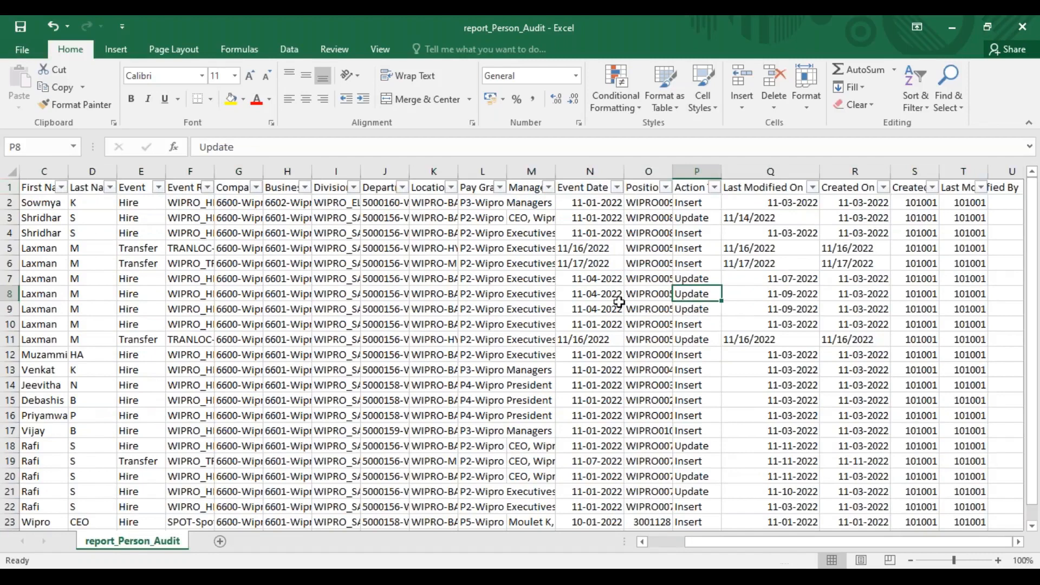
{"action": "left_click", "coordinate": [8, 292]}
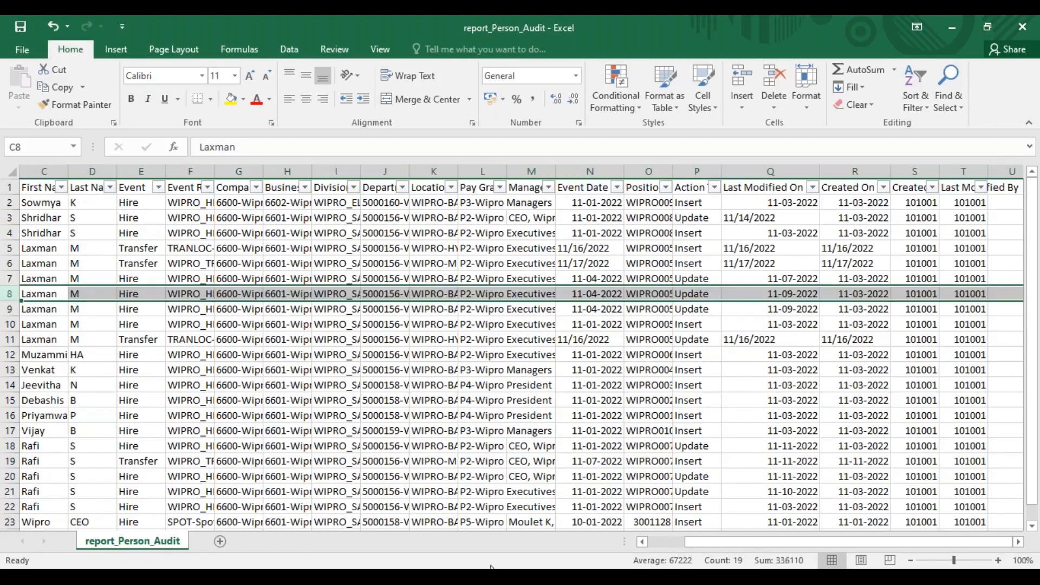
Step: Narrow the Last Modified On column to roughly the width of its dates
{"action": "left_click", "coordinate": [661, 543]}
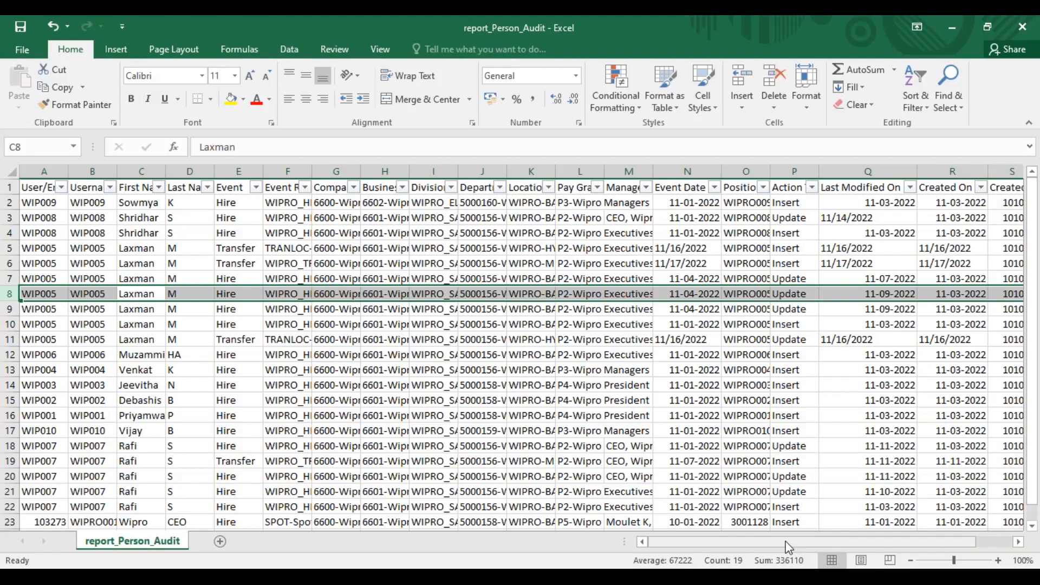
{"action": "left_click", "coordinate": [858, 373]}
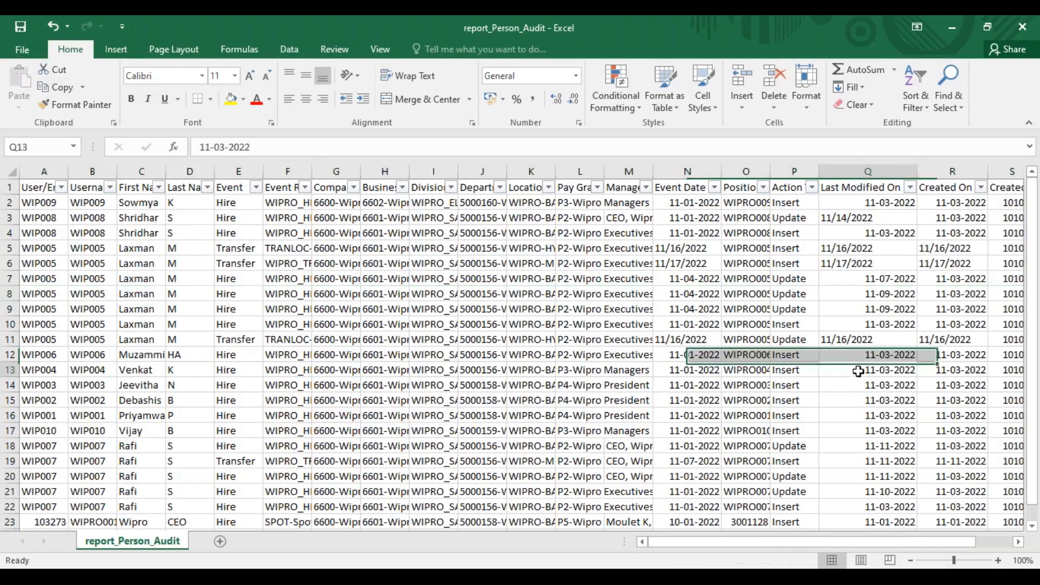
{"action": "left_click_drag", "start_coordinate": [860, 542], "coordinate": [897, 541]}
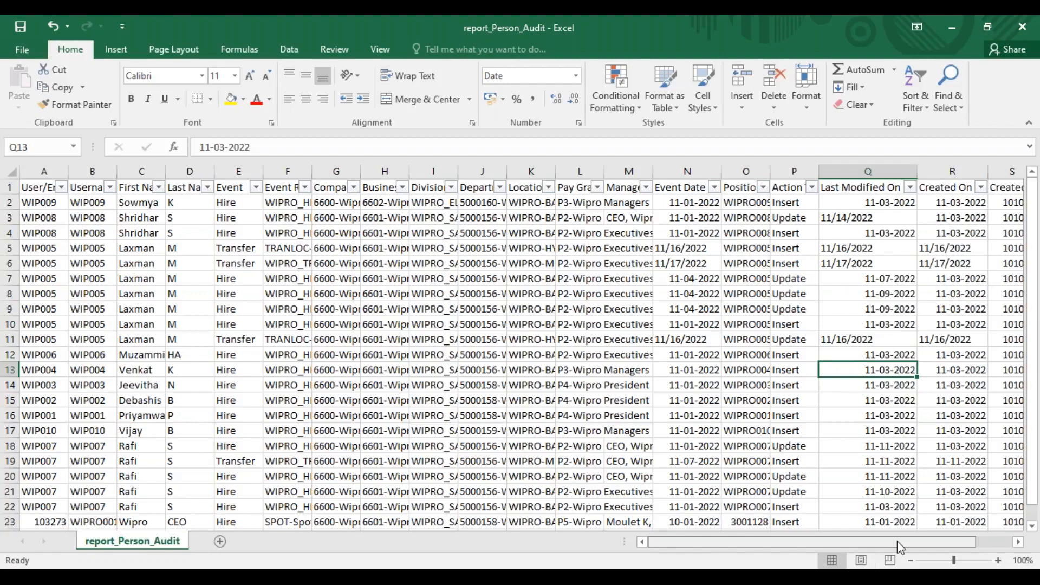
{"action": "left_click_drag", "start_coordinate": [780, 205], "coordinate": [774, 370]}
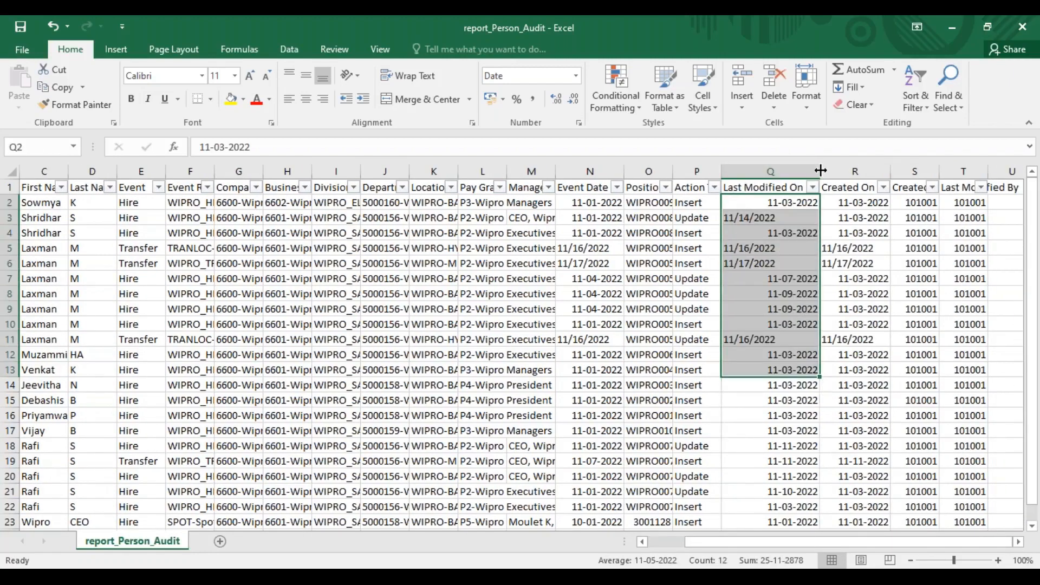
{"action": "left_click_drag", "start_coordinate": [819, 172], "coordinate": [776, 179]}
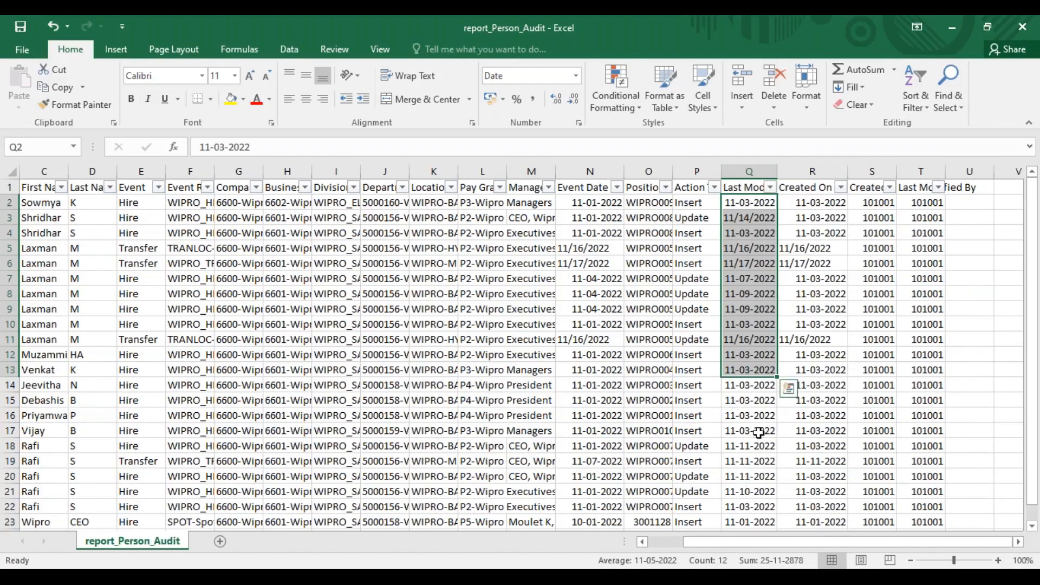
Step: Review the Last Modified On dates of all records and compare event date, action type and modification date in rows 7 to 9
{"action": "scroll", "coordinate": [763, 440], "scroll_direction": "down", "scroll_amount": 1}
{"action": "scroll", "coordinate": [763, 441], "scroll_direction": "down", "scroll_amount": 2}
{"action": "left_click_drag", "start_coordinate": [746, 431], "coordinate": [765, 219]}
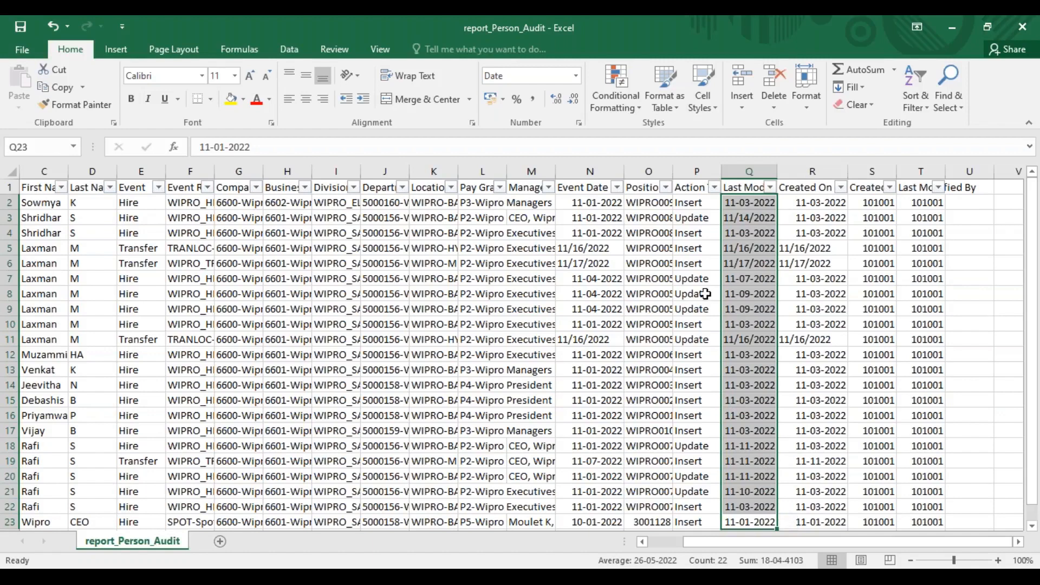
{"action": "left_click_drag", "start_coordinate": [601, 277], "coordinate": [746, 310]}
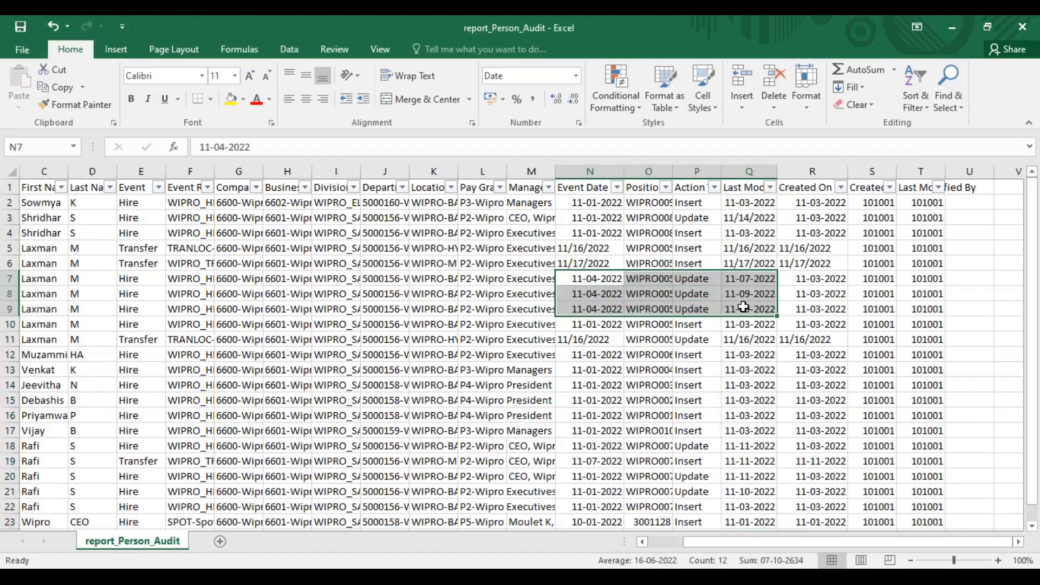
Step: Compare event date, action type, last modified and created dates for the records in rows 5 to 9 and row 11
{"action": "left_click_drag", "start_coordinate": [586, 249], "coordinate": [764, 265]}
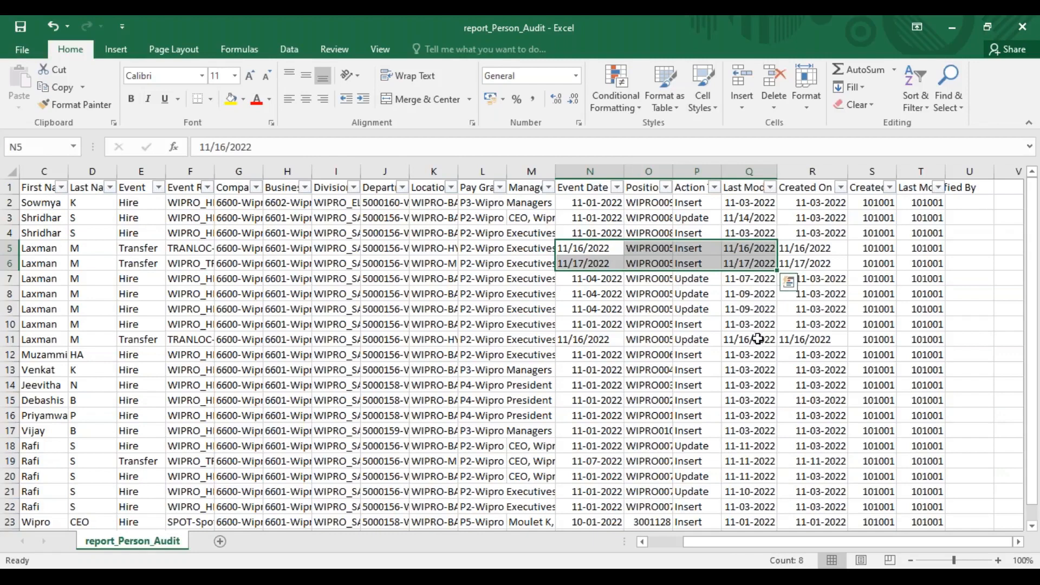
{"action": "left_click", "coordinate": [827, 243]}
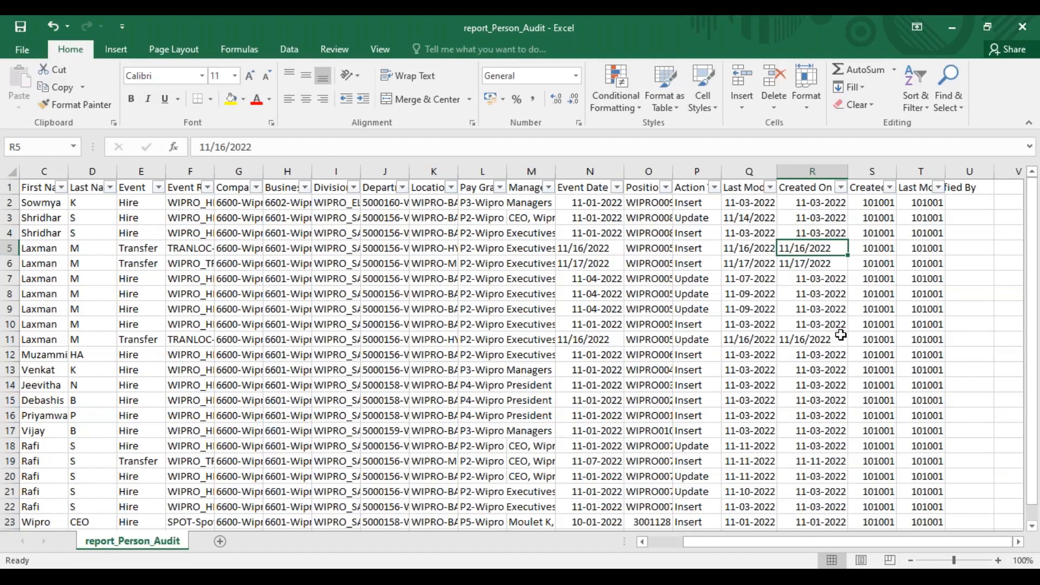
{"action": "left_click", "coordinate": [615, 339]}
{"action": "left_click_drag", "start_coordinate": [604, 278], "coordinate": [834, 305]}
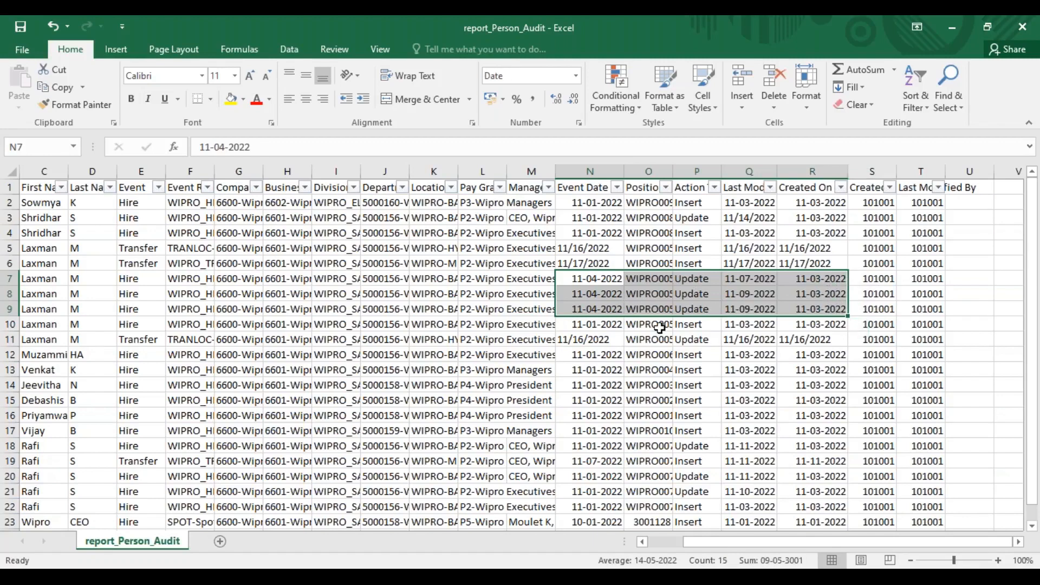
{"action": "left_click_drag", "start_coordinate": [602, 279], "coordinate": [833, 316]}
Step: Switch to SAP SuccessFactors, download the Person Audit report in Excel format as well, and open the downloaded file
{"action": "key", "text": "alt+Tab"}
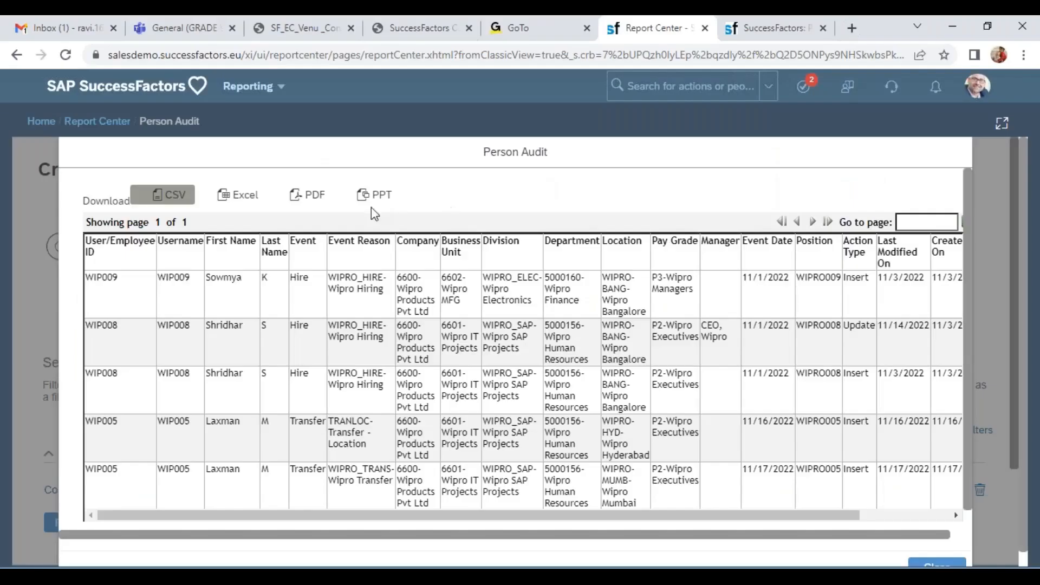
{"action": "left_click", "coordinate": [249, 196]}
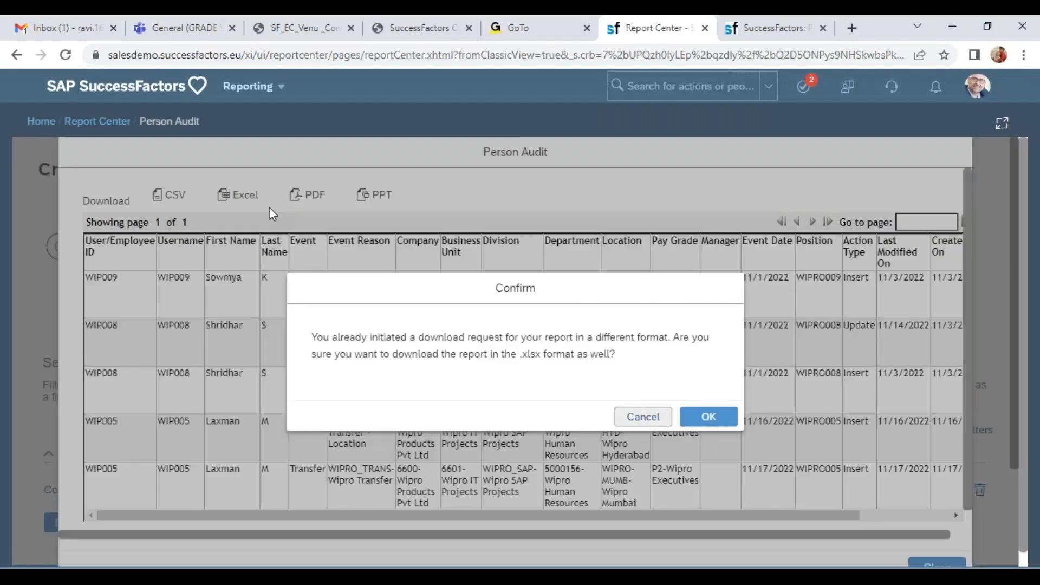
{"action": "left_click", "coordinate": [709, 417]}
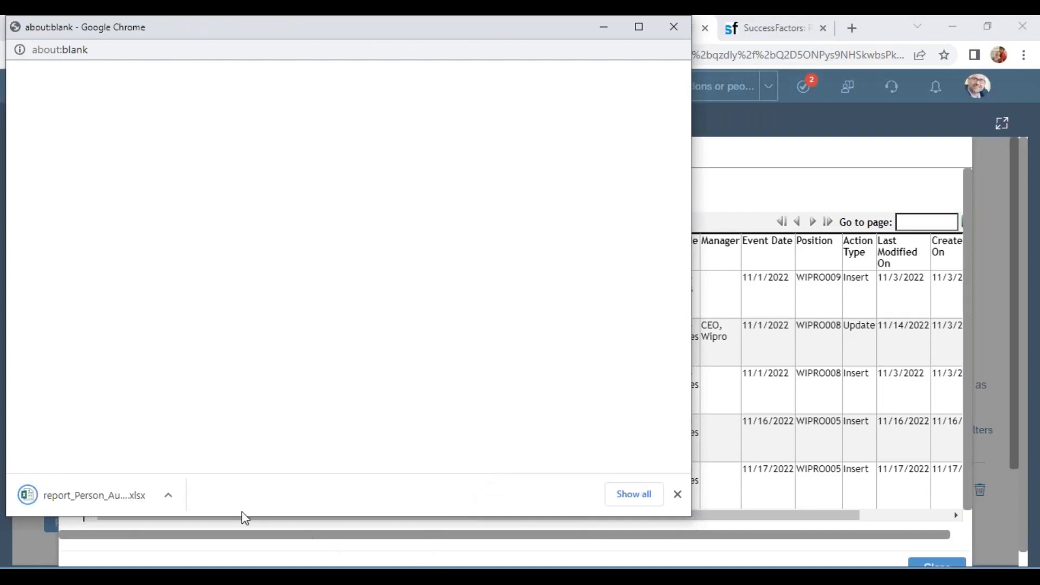
{"action": "left_click", "coordinate": [170, 494]}
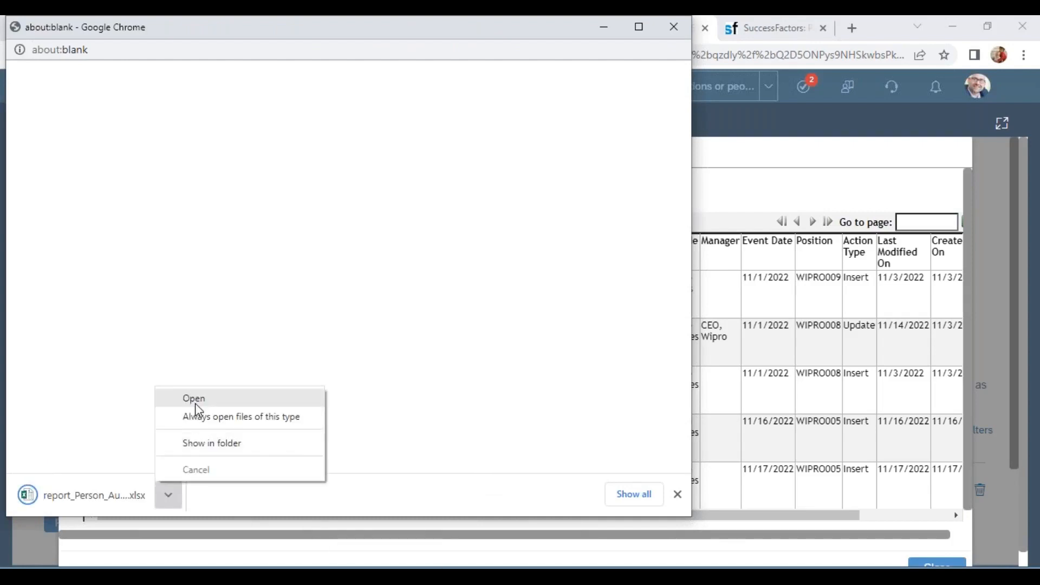
{"action": "left_click", "coordinate": [195, 403]}
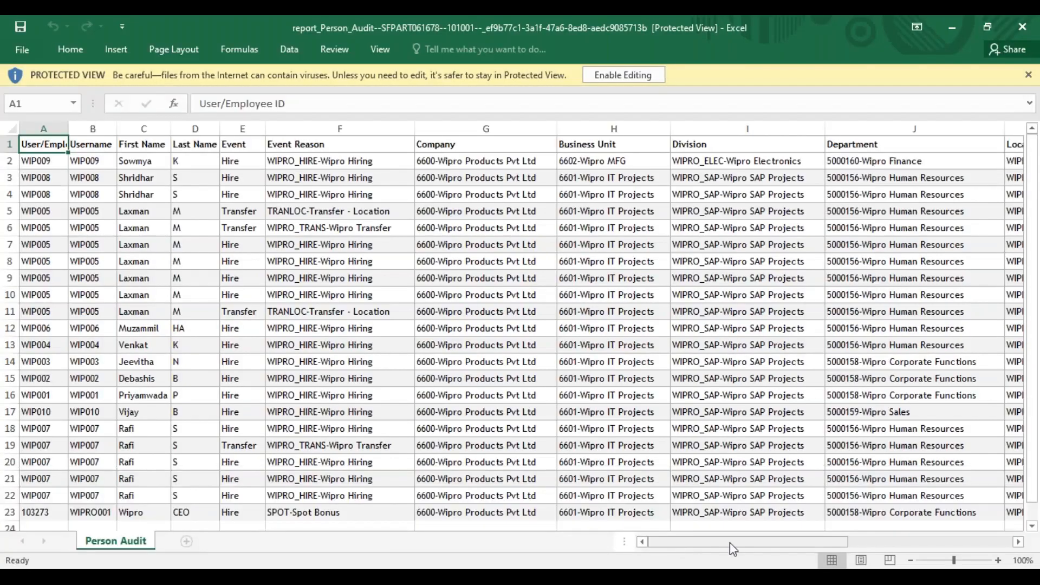
Step: Review the Event Date values of all records in the Excel version of the report
{"action": "left_click_drag", "start_coordinate": [730, 542], "coordinate": [859, 542]}
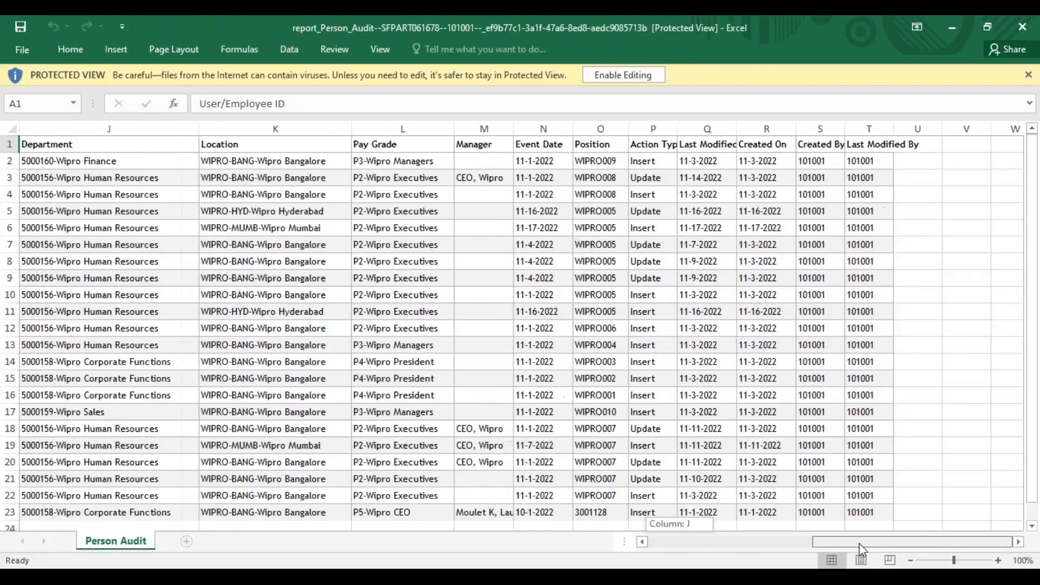
{"action": "left_click", "coordinate": [709, 282]}
{"action": "left_click_drag", "start_coordinate": [543, 162], "coordinate": [552, 559]}
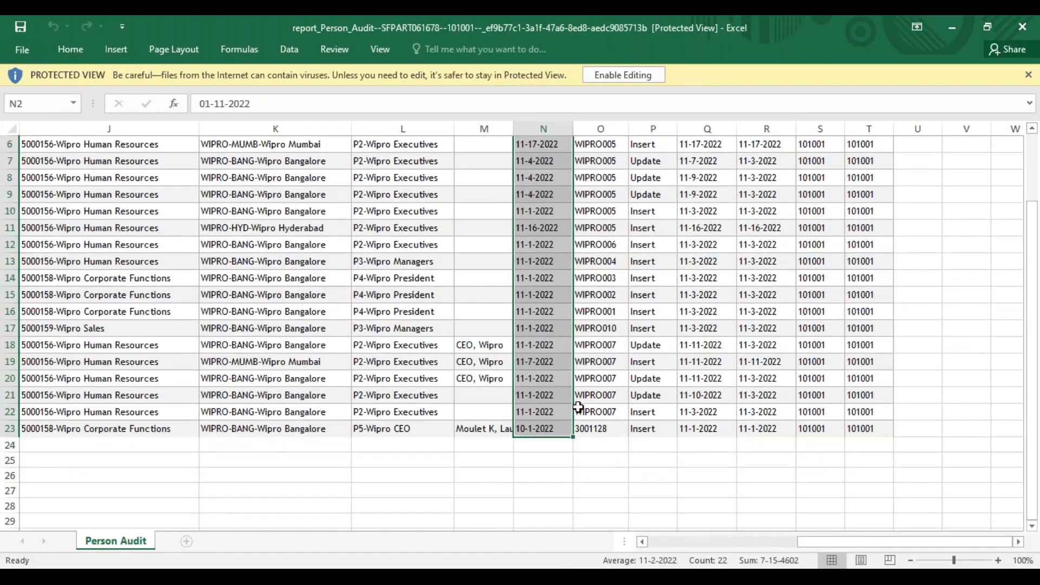
{"action": "scroll", "coordinate": [578, 406], "scroll_direction": "up", "scroll_amount": 2}
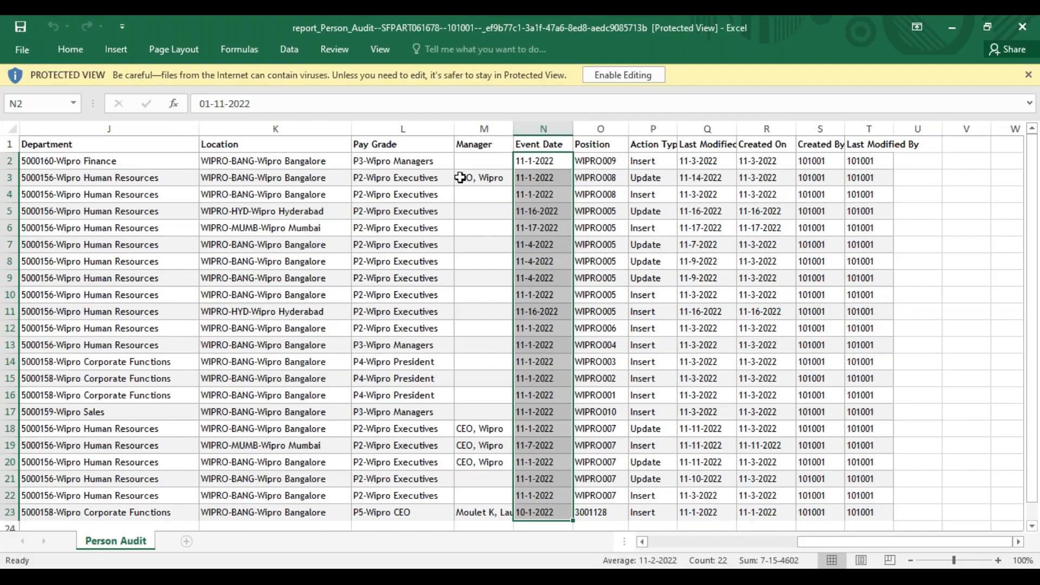
{"action": "left_click_drag", "start_coordinate": [538, 158], "coordinate": [545, 509]}
Step: Close both exported report workbooks, discarding the changes to report_Person_Audit.csv
{"action": "left_click", "coordinate": [1028, 34]}
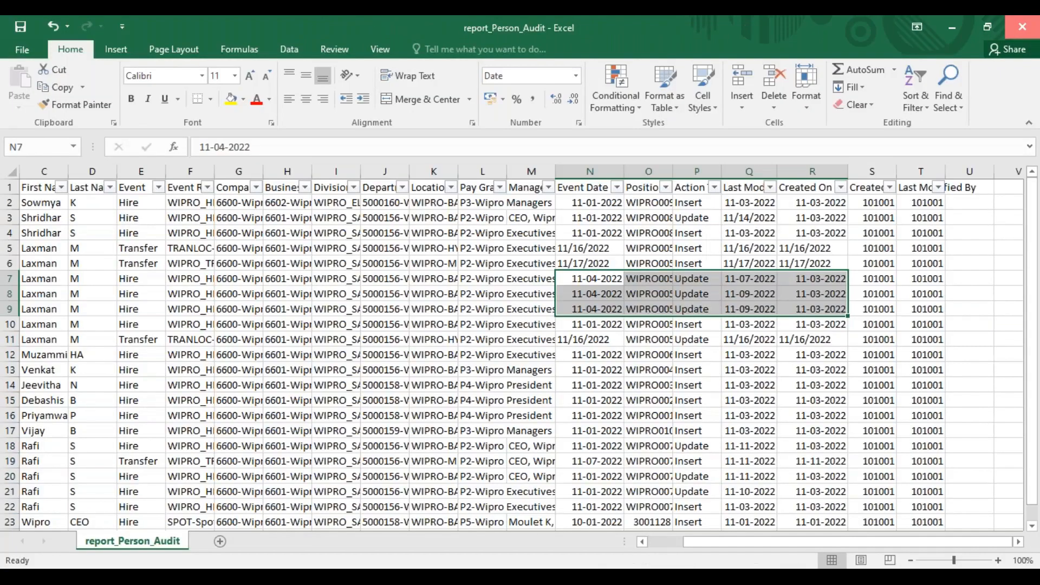
{"action": "left_click", "coordinate": [1029, 34]}
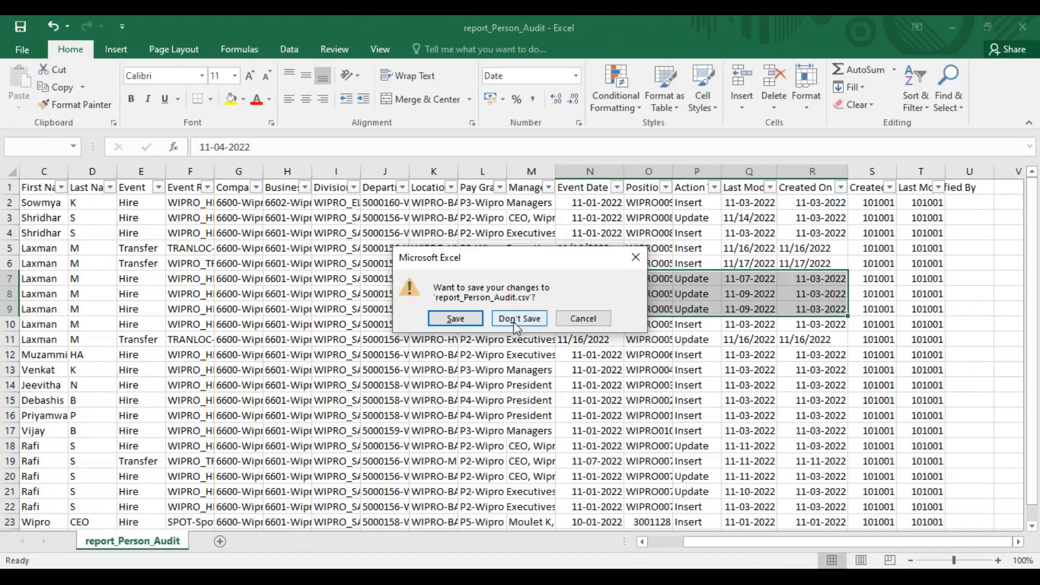
{"action": "left_click", "coordinate": [517, 319]}
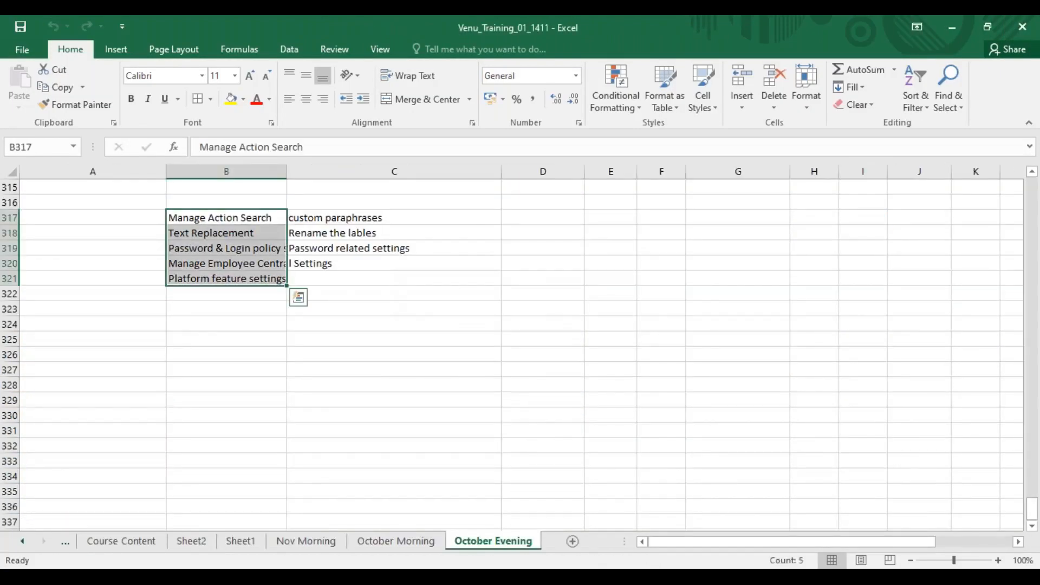
Step: Switch back to SAP SuccessFactors, close the Person Audit preview and return to the Report Center list
{"action": "key", "text": "alt+Tab"}
{"action": "key", "text": "alt+Tab"}
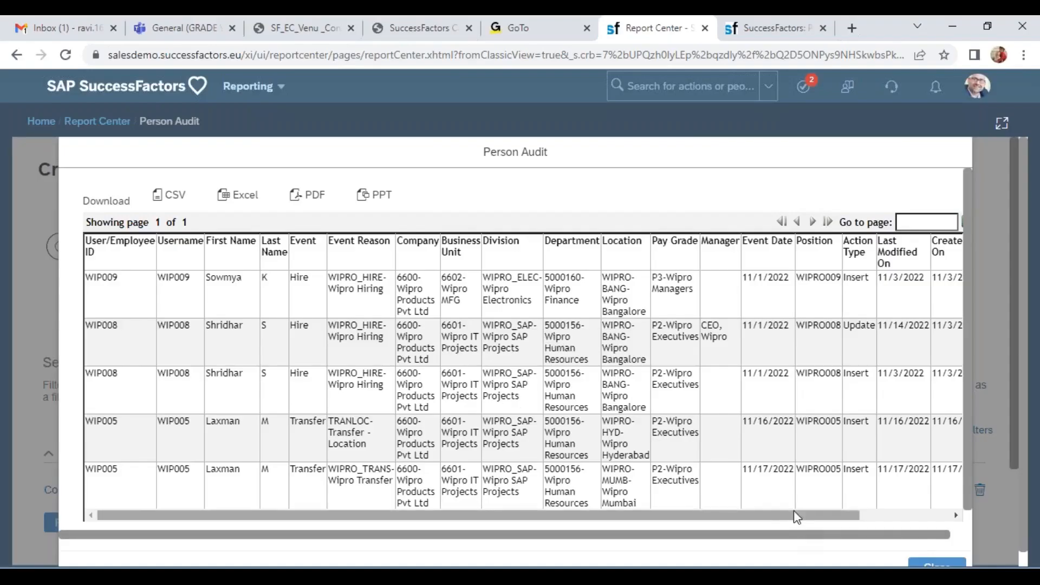
{"action": "scroll", "coordinate": [919, 537], "scroll_direction": "down", "scroll_amount": 1}
{"action": "scroll", "coordinate": [919, 537], "scroll_direction": "down", "scroll_amount": 1}
{"action": "left_click", "coordinate": [951, 552]}
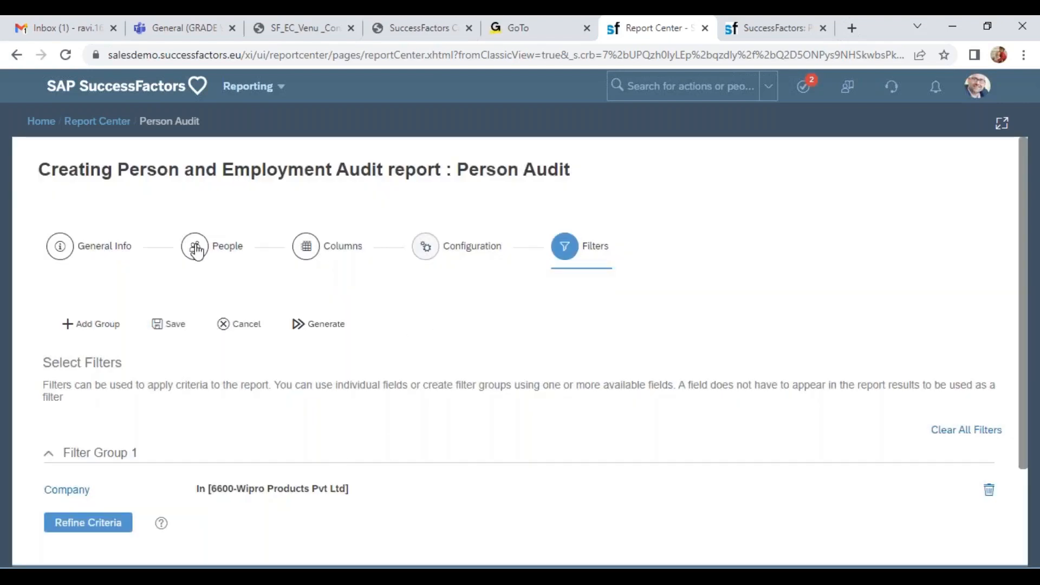
{"action": "left_click", "coordinate": [100, 121]}
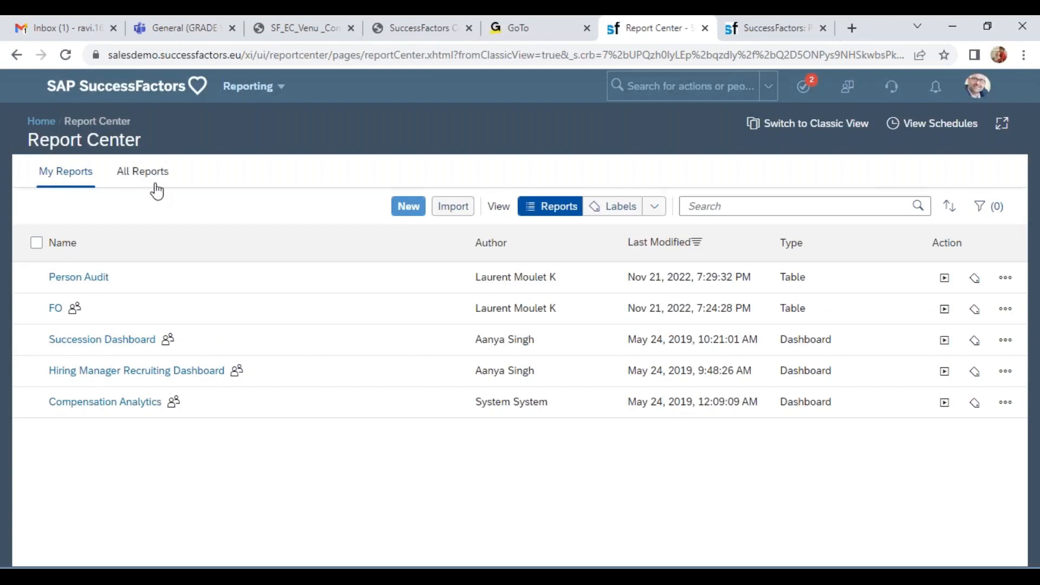
Step: Reopen the Reporting module from the site navigation
{"action": "left_click", "coordinate": [255, 87]}
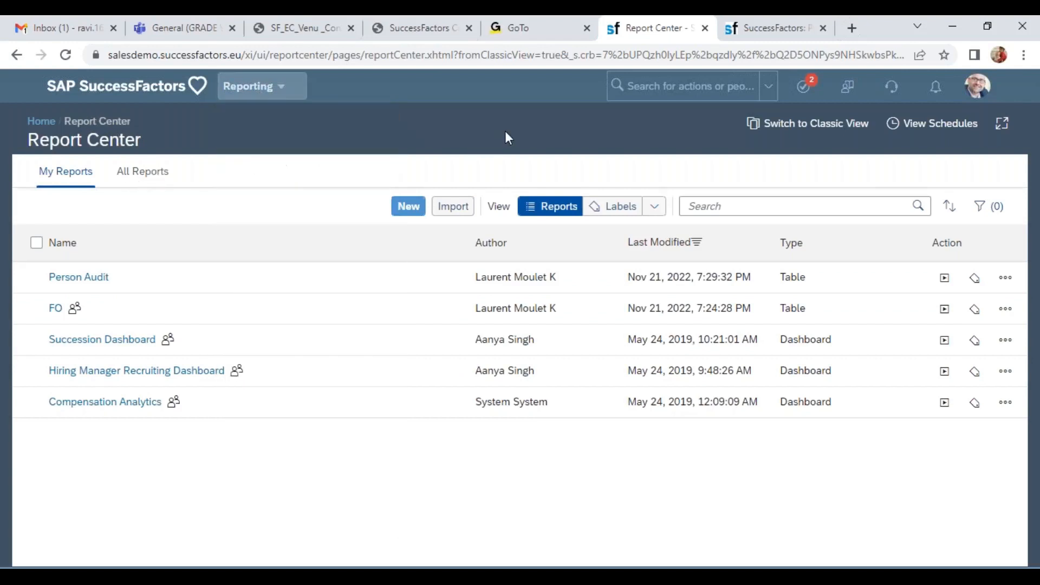
{"action": "left_click", "coordinate": [252, 87]}
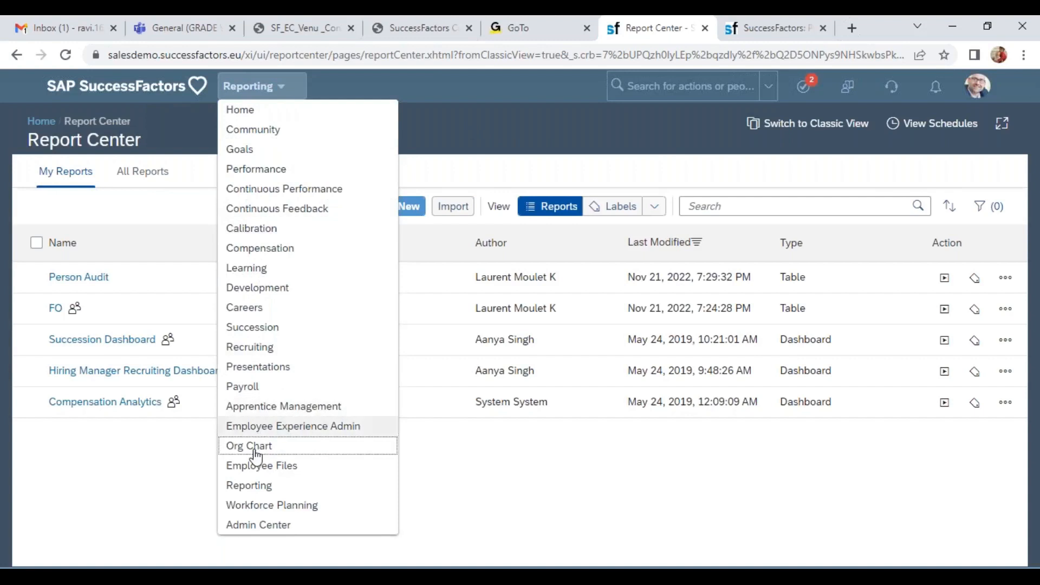
{"action": "left_click", "coordinate": [238, 485]}
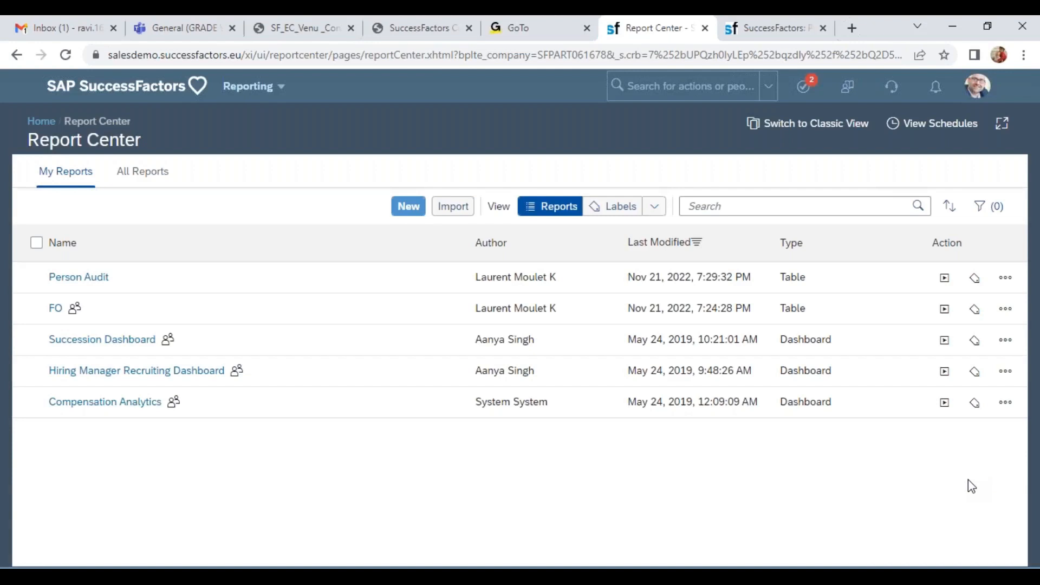
{"action": "left_click", "coordinate": [414, 208]}
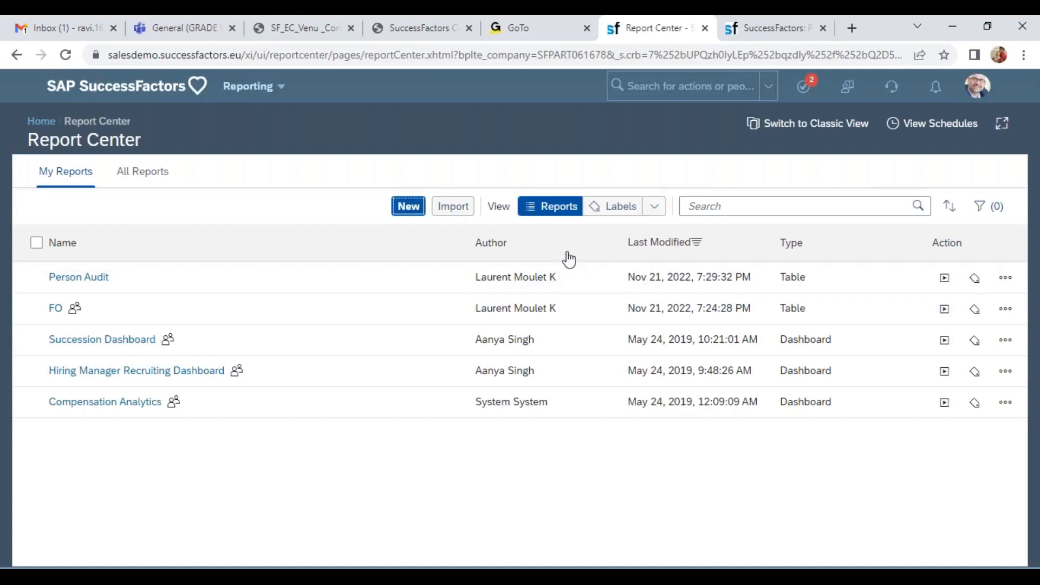
{"action": "left_click", "coordinate": [699, 343]}
{"action": "left_click", "coordinate": [729, 441]}
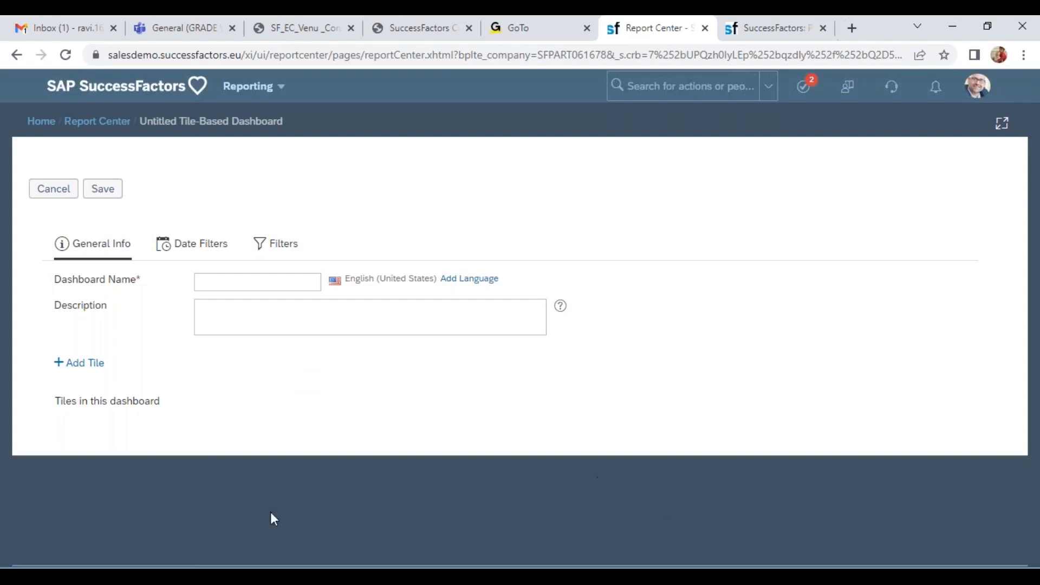
{"action": "left_click", "coordinate": [52, 196]}
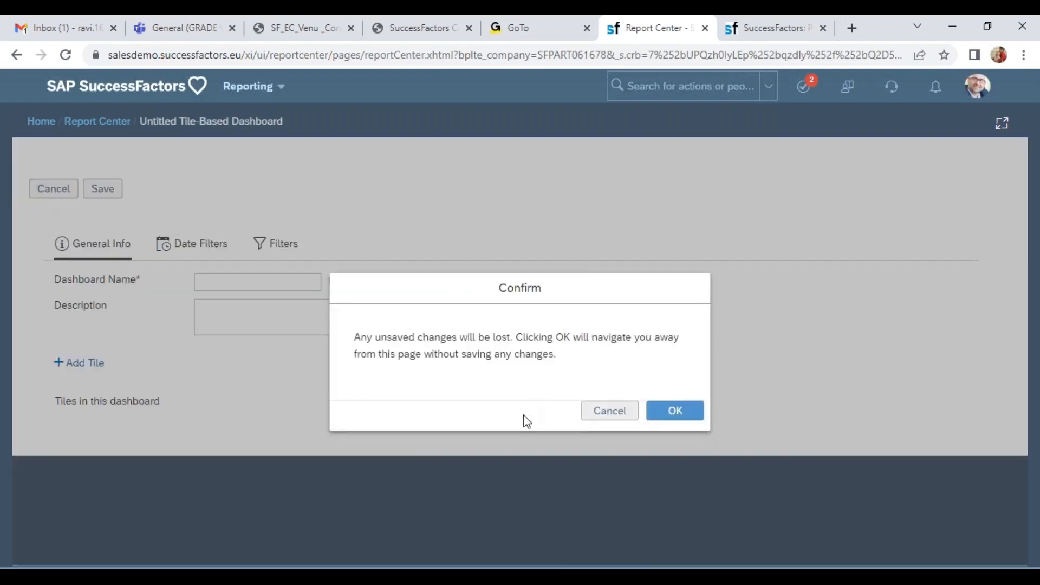
{"action": "left_click", "coordinate": [667, 414]}
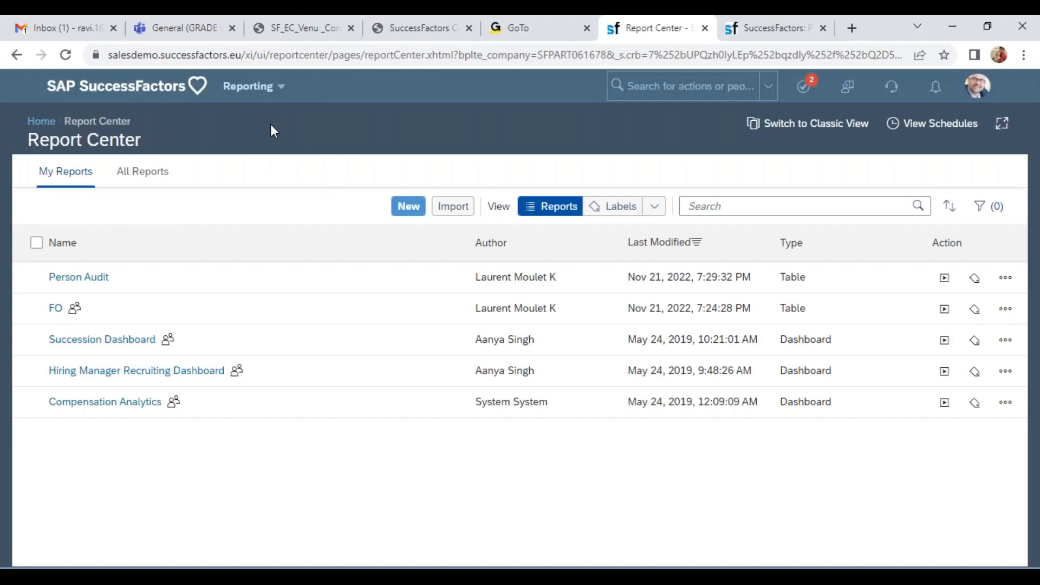
Step: Leave the Report Center and go to the Home page
{"action": "left_click", "coordinate": [260, 88]}
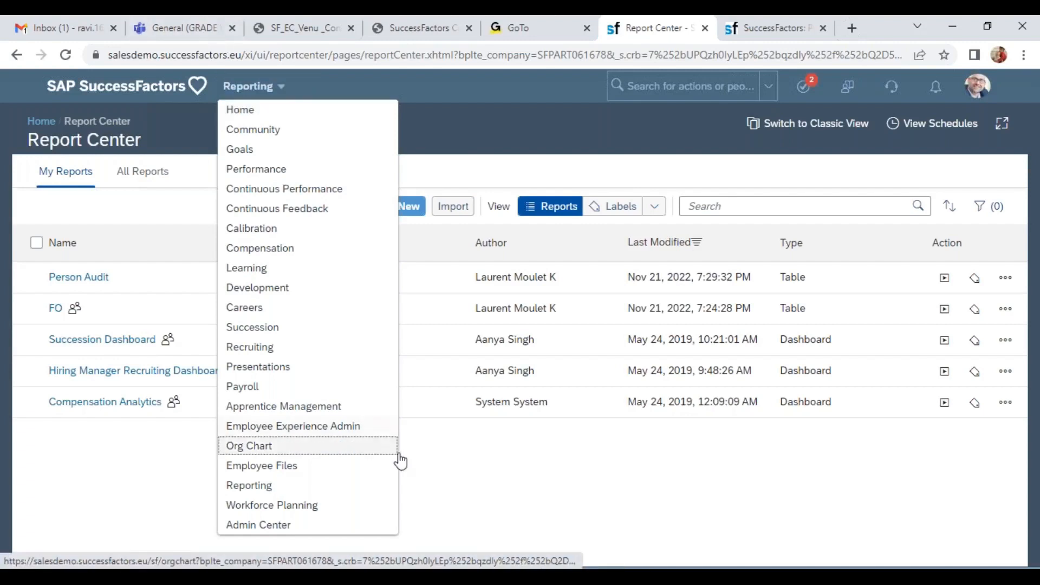
{"action": "left_click", "coordinate": [513, 468]}
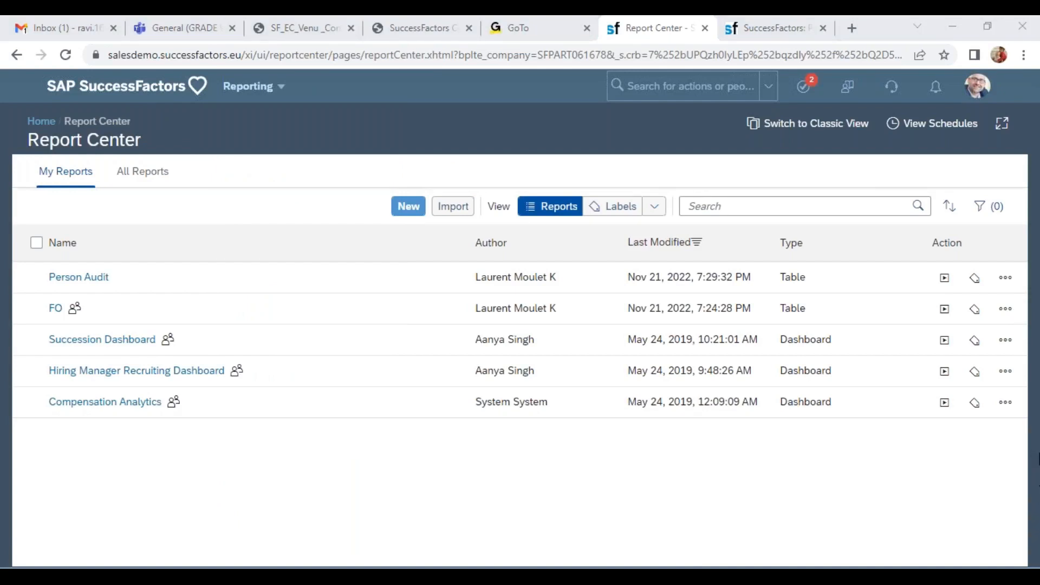
{"action": "left_click", "coordinate": [252, 86]}
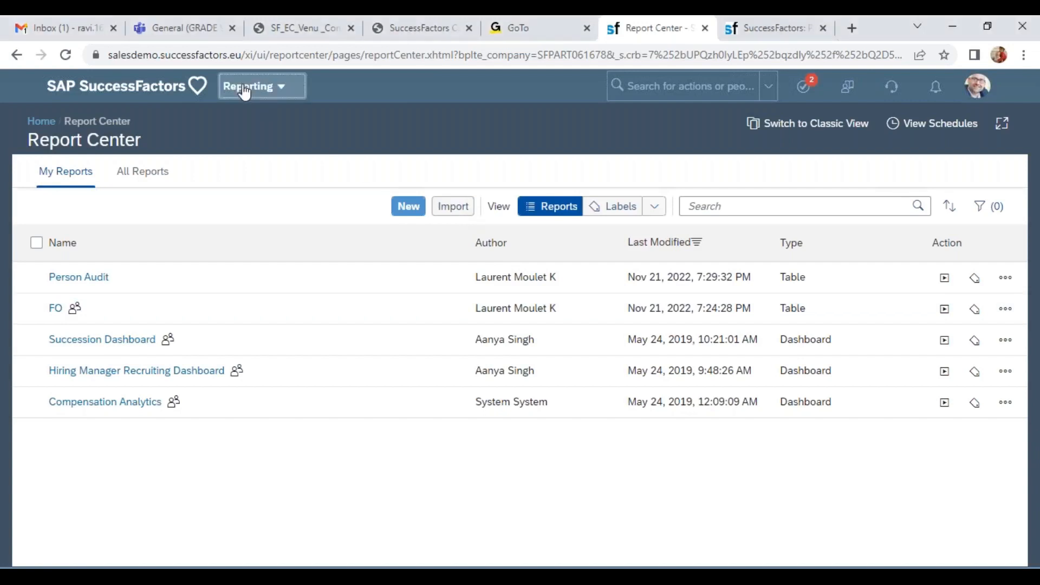
{"action": "left_click", "coordinate": [256, 116]}
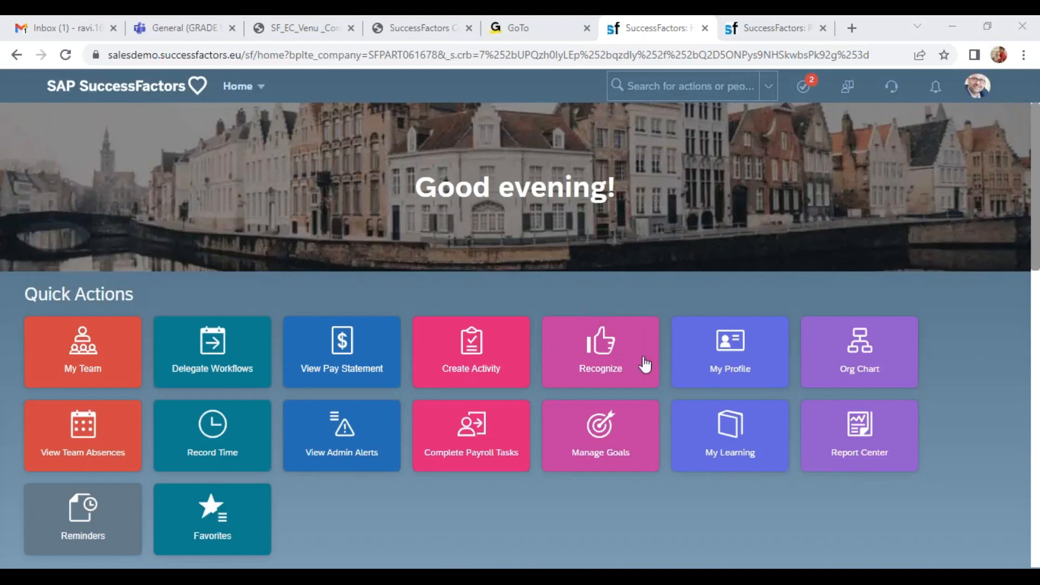
Step: Open Employee Files and look through the profile from Personal Information to Job Relationships
{"action": "left_click", "coordinate": [241, 86]}
{"action": "left_click", "coordinate": [275, 475]}
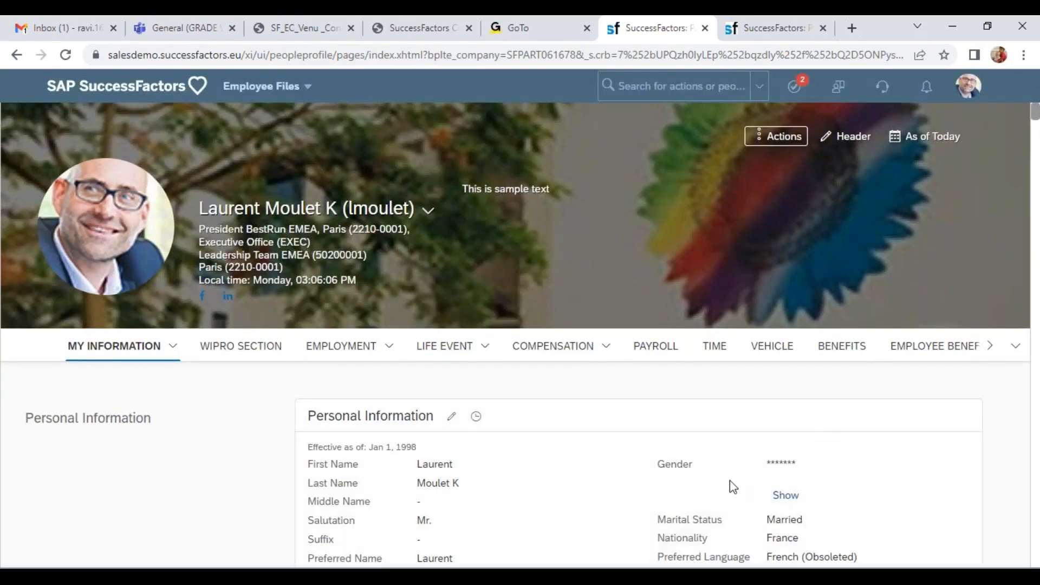
{"action": "scroll", "coordinate": [542, 336], "scroll_direction": "down", "scroll_amount": 3}
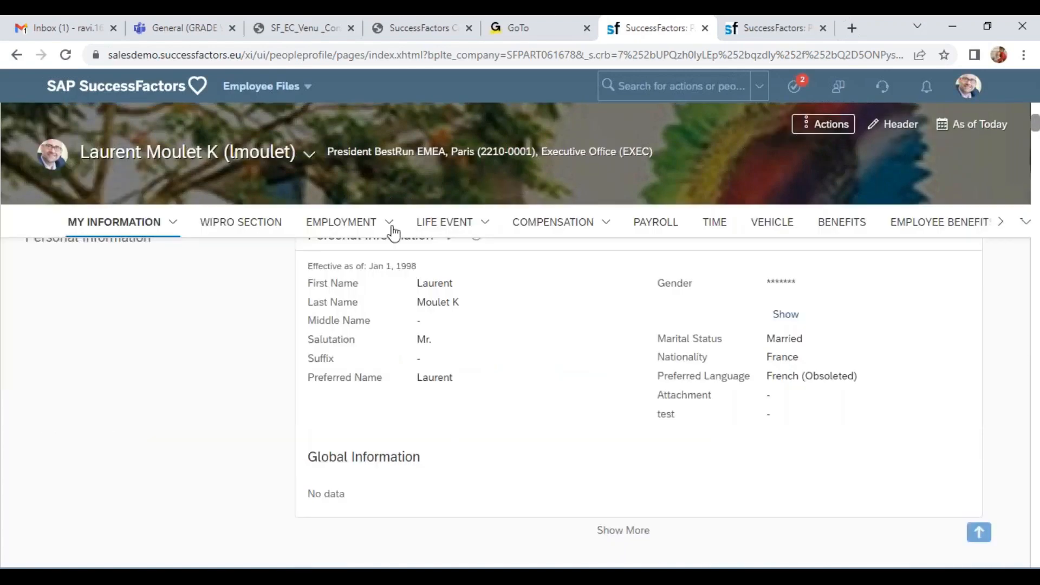
{"action": "scroll", "coordinate": [418, 336], "scroll_direction": "down", "scroll_amount": 5}
{"action": "scroll", "coordinate": [615, 434], "scroll_direction": "down", "scroll_amount": 10}
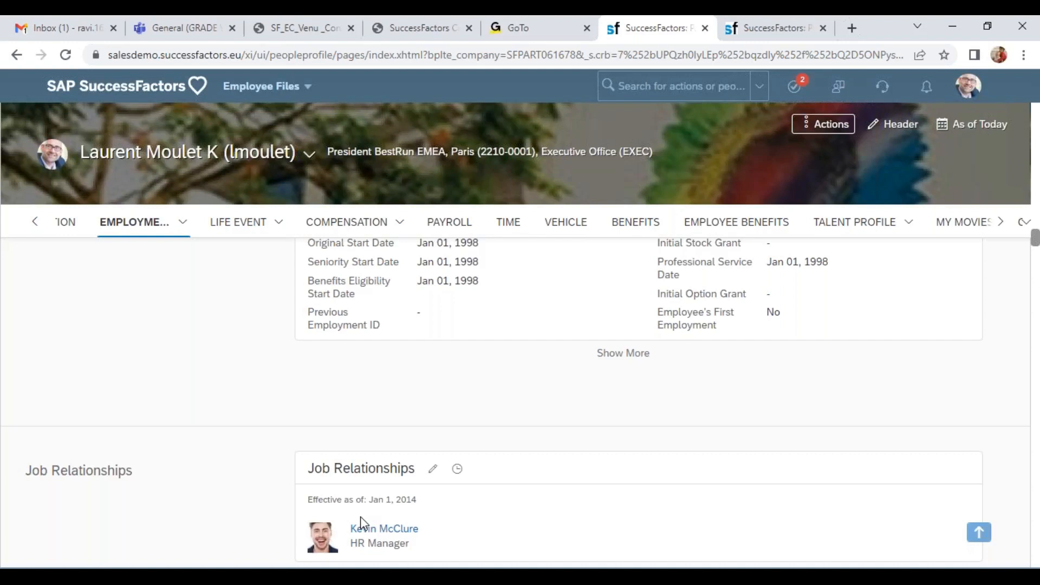
Step: Return to the Home page and open View Team Absences from the quick actions
{"action": "left_click", "coordinate": [301, 88]}
{"action": "left_click", "coordinate": [314, 112]}
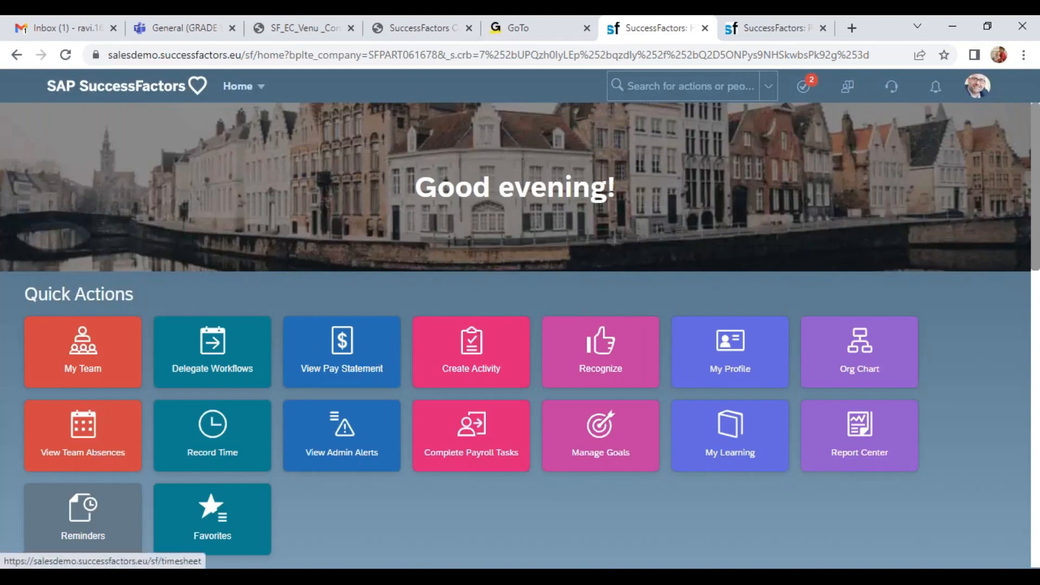
{"action": "left_click", "coordinate": [106, 445]}
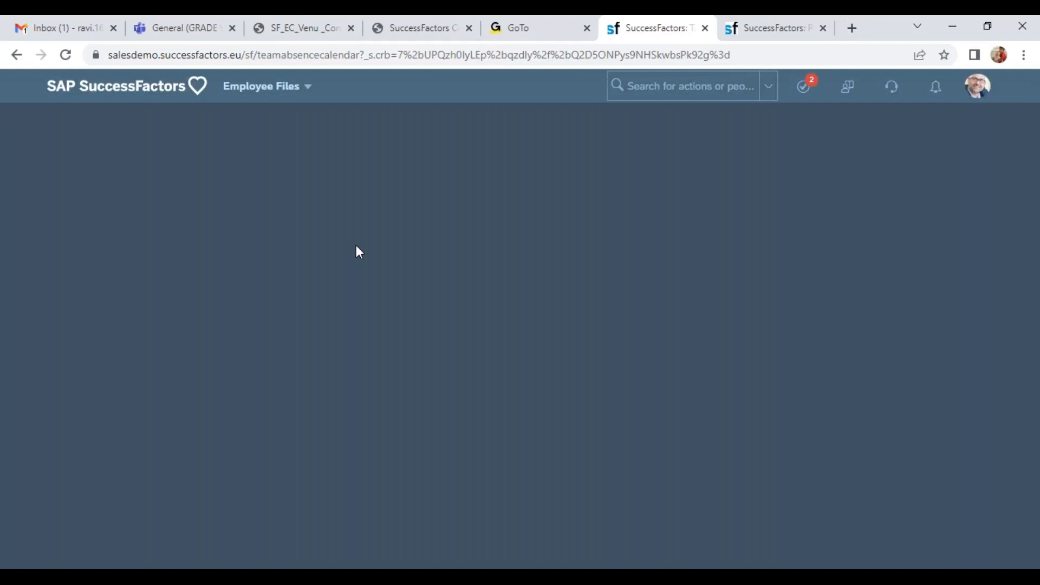
Step: Return to the Home page and open Record Time from the quick actions
{"action": "left_click", "coordinate": [287, 94]}
{"action": "left_click", "coordinate": [238, 109]}
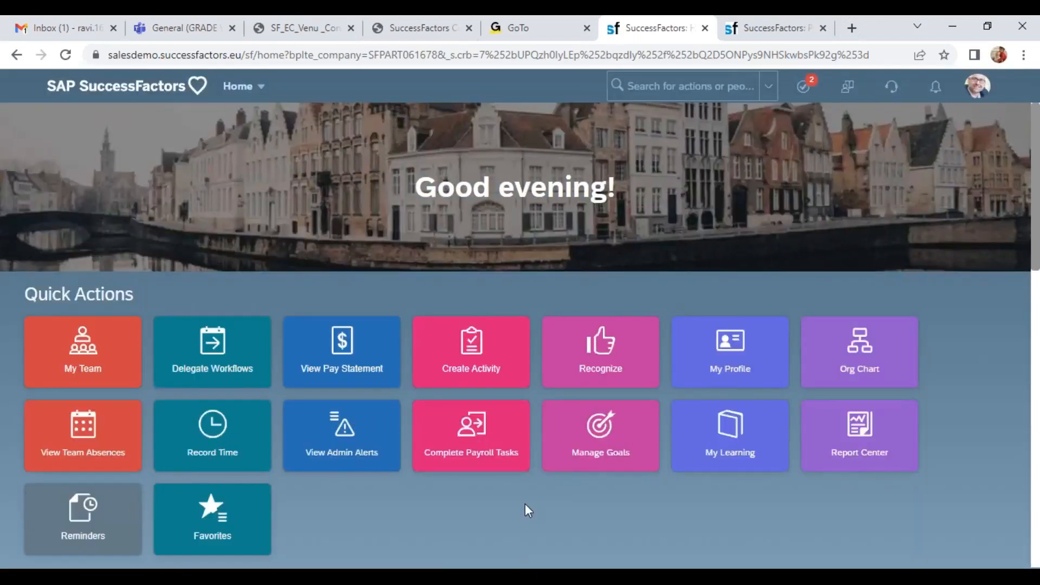
{"action": "left_click", "coordinate": [226, 443]}
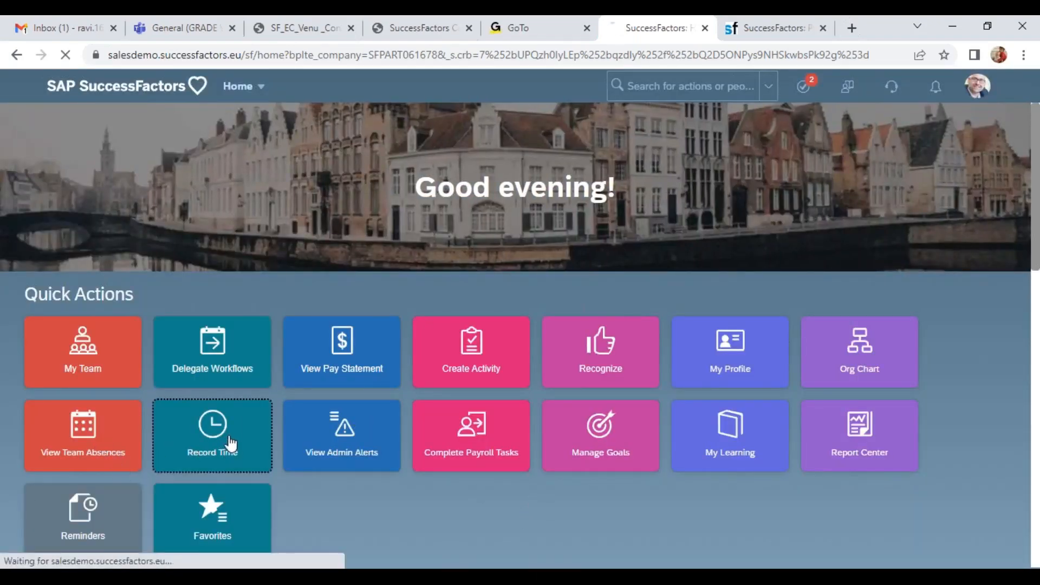
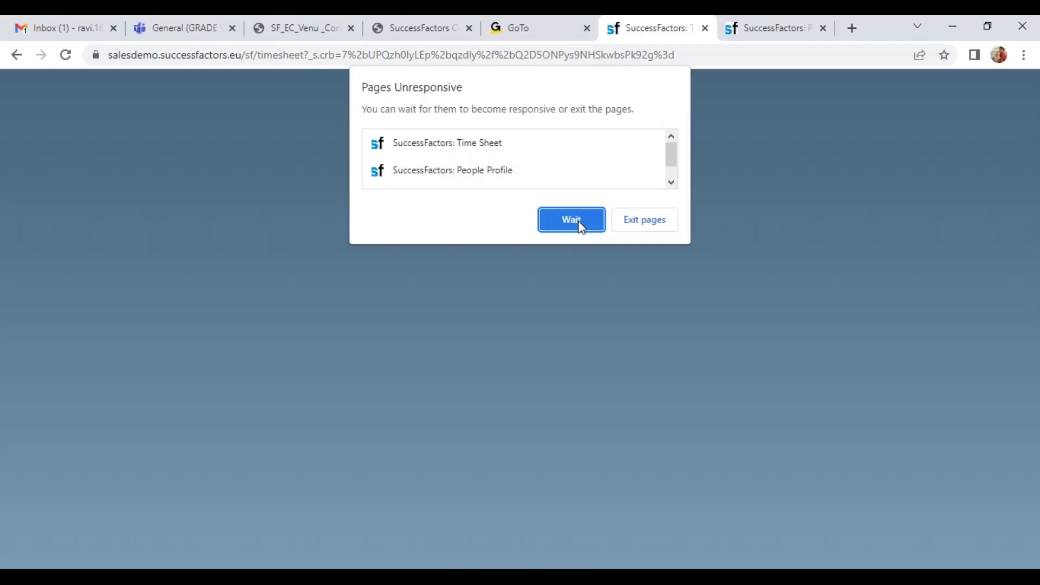
Step: Keep waiting for the unresponsive pages and go back from the Time Sheet to the Team Absence Calendar
{"action": "left_click", "coordinate": [553, 217]}
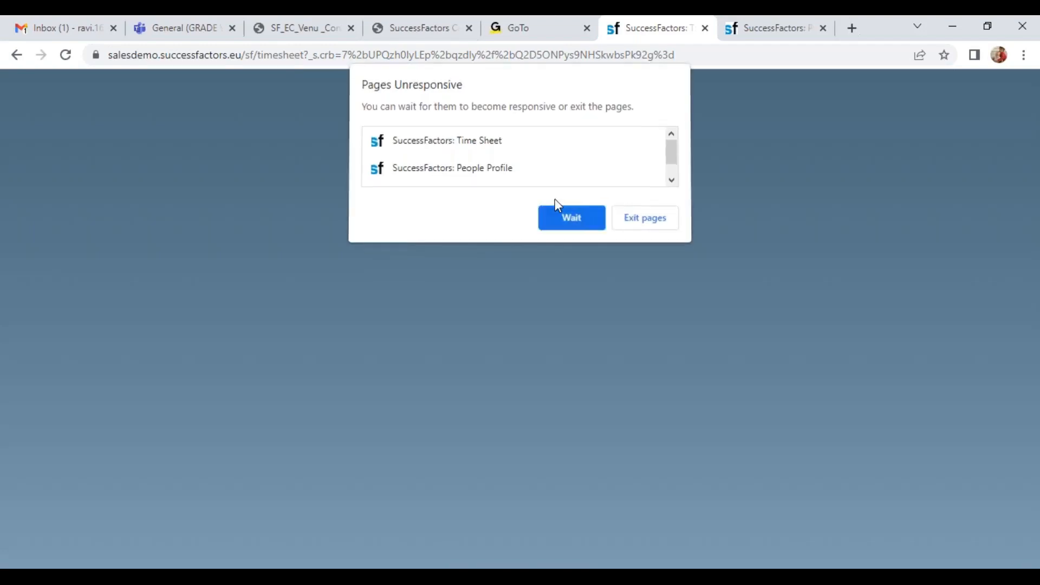
{"action": "left_click", "coordinate": [16, 55]}
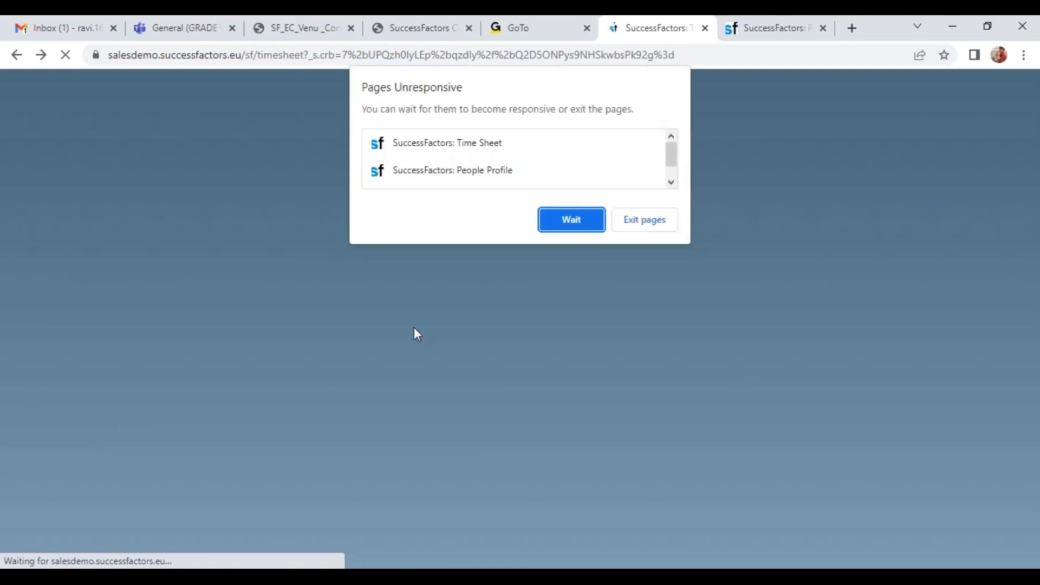
{"action": "left_click", "coordinate": [570, 218]}
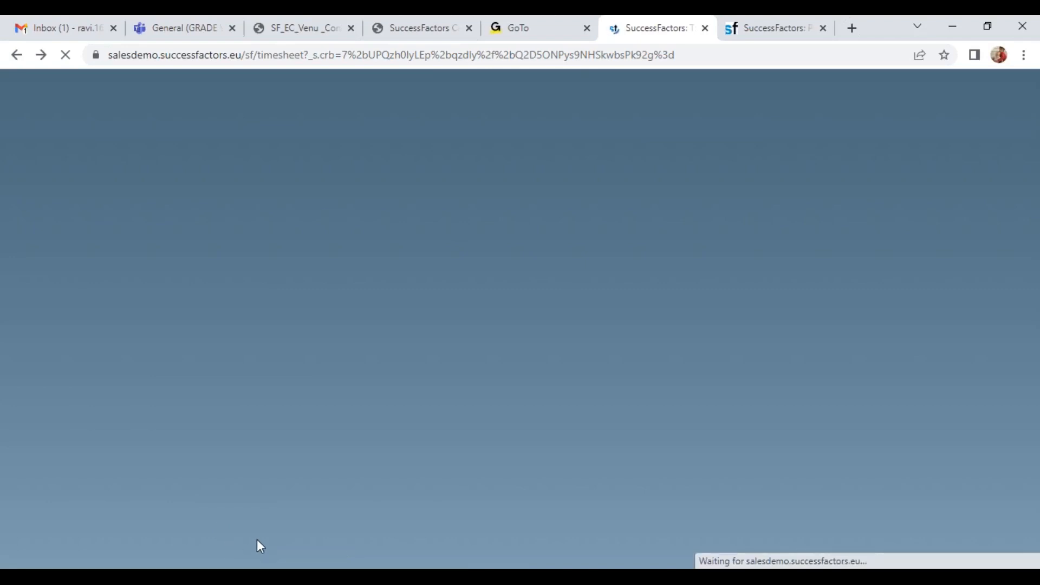
{"action": "left_click", "coordinate": [586, 231]}
{"action": "left_click", "coordinate": [13, 56]}
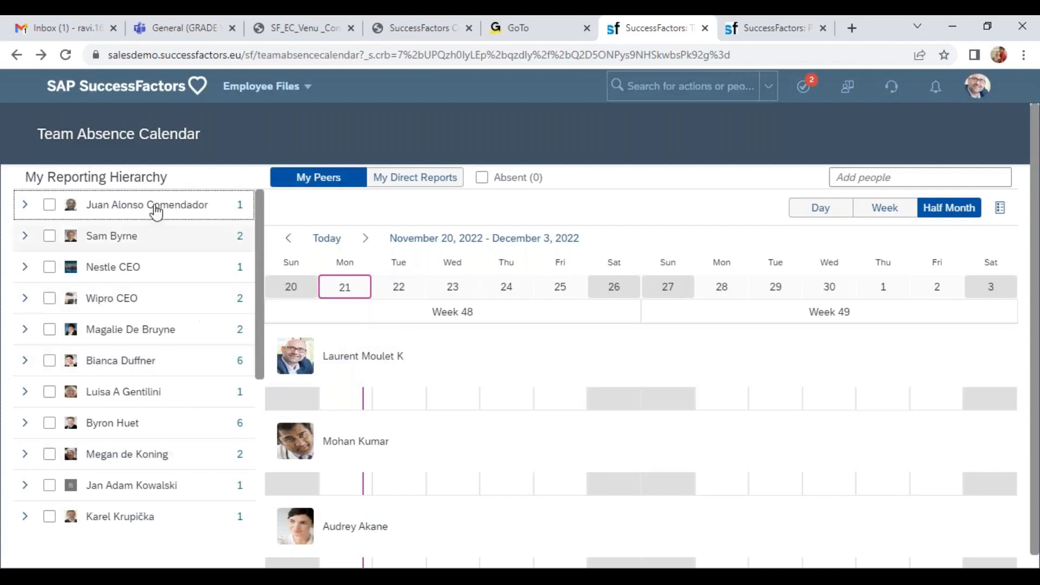
Step: Examine the peers' rows in the Team Absence Calendar and one manager's direct reports in the reporting hierarchy
{"action": "left_click", "coordinate": [482, 399]}
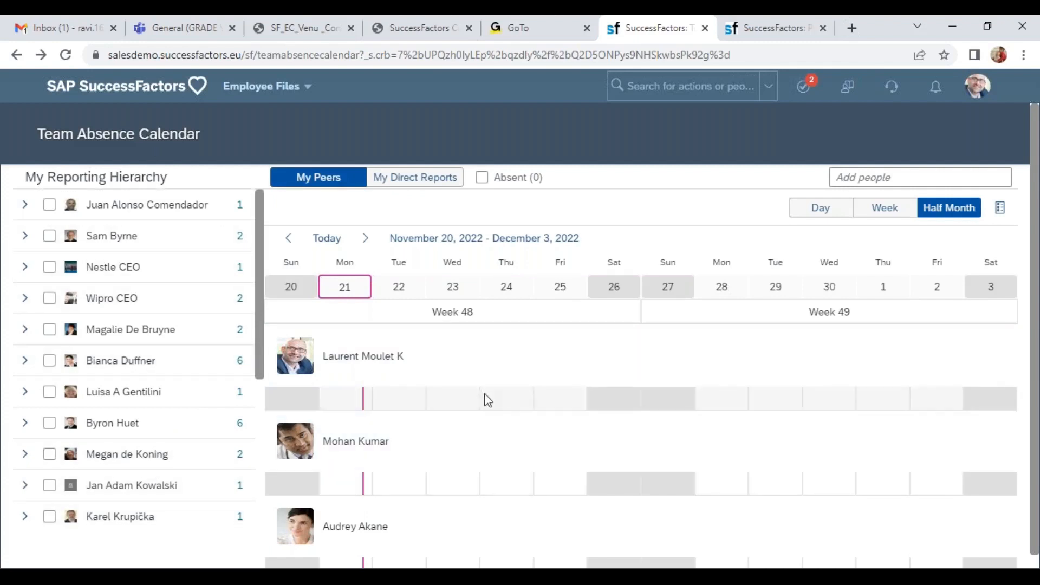
{"action": "left_click", "coordinate": [464, 469]}
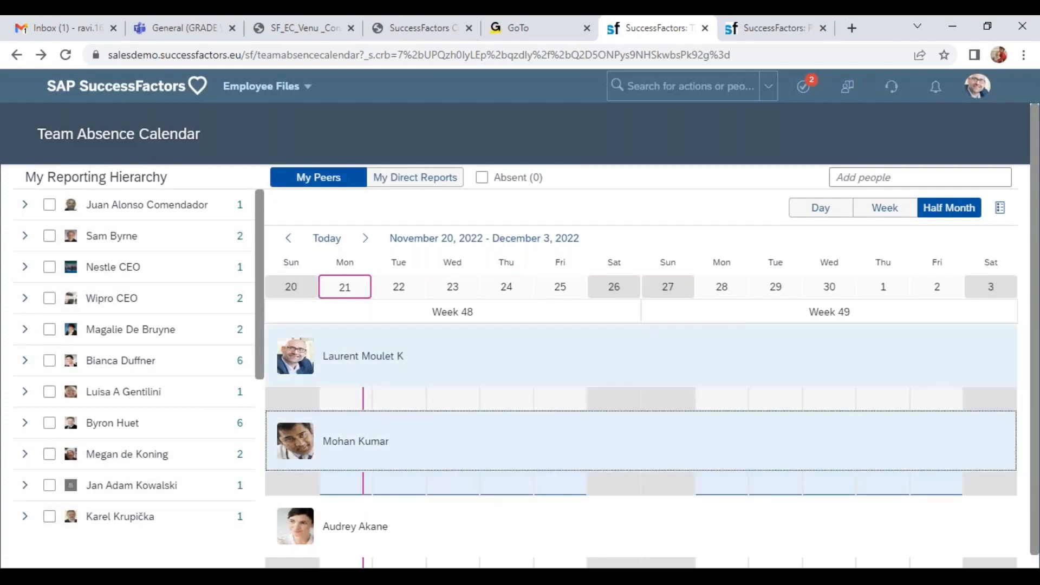
{"action": "scroll", "coordinate": [517, 325], "scroll_direction": "down", "scroll_amount": 3}
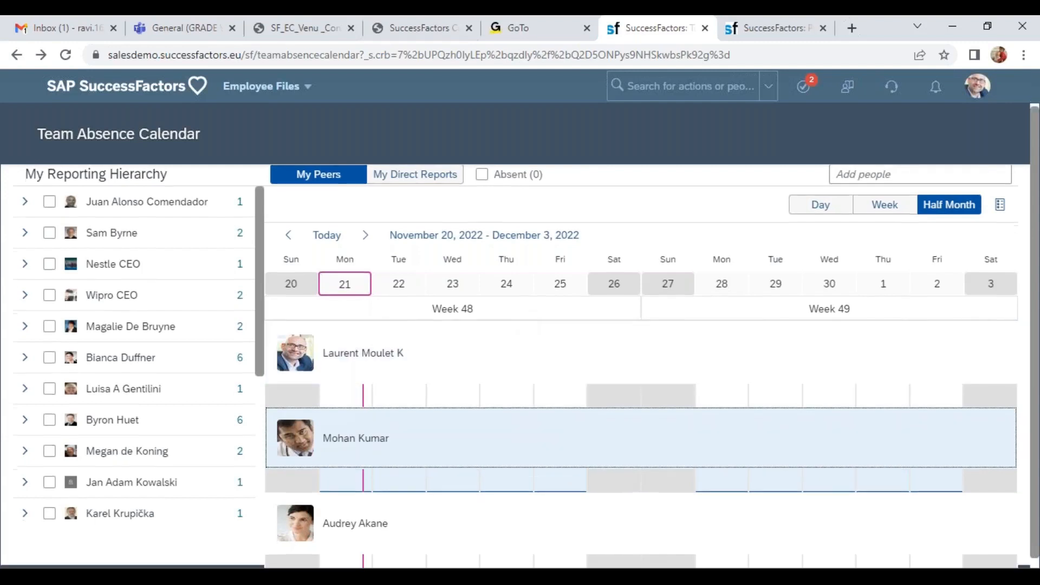
{"action": "scroll", "coordinate": [515, 321], "scroll_direction": "up", "scroll_amount": 3}
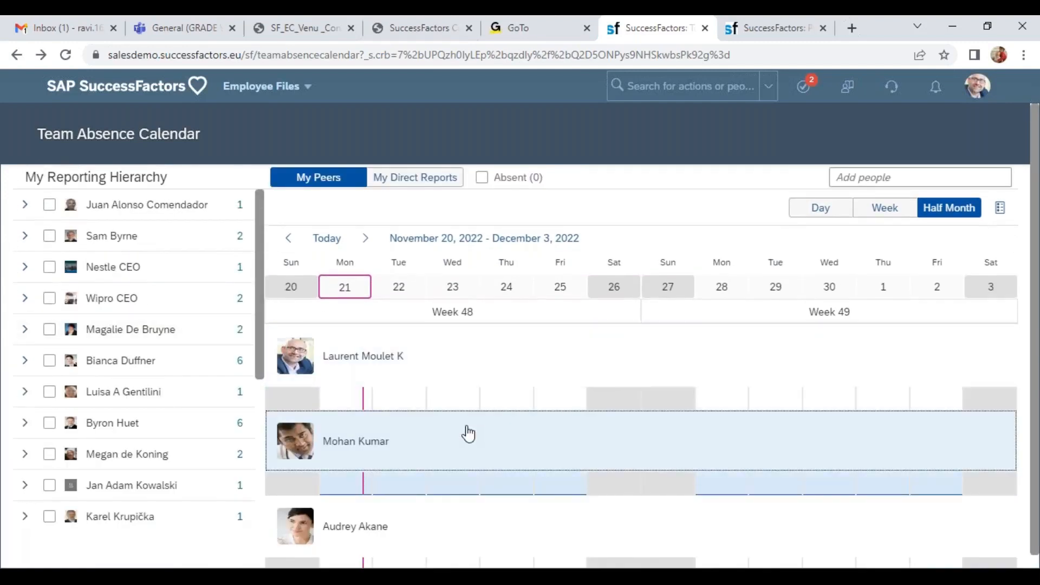
{"action": "left_click", "coordinate": [24, 363]}
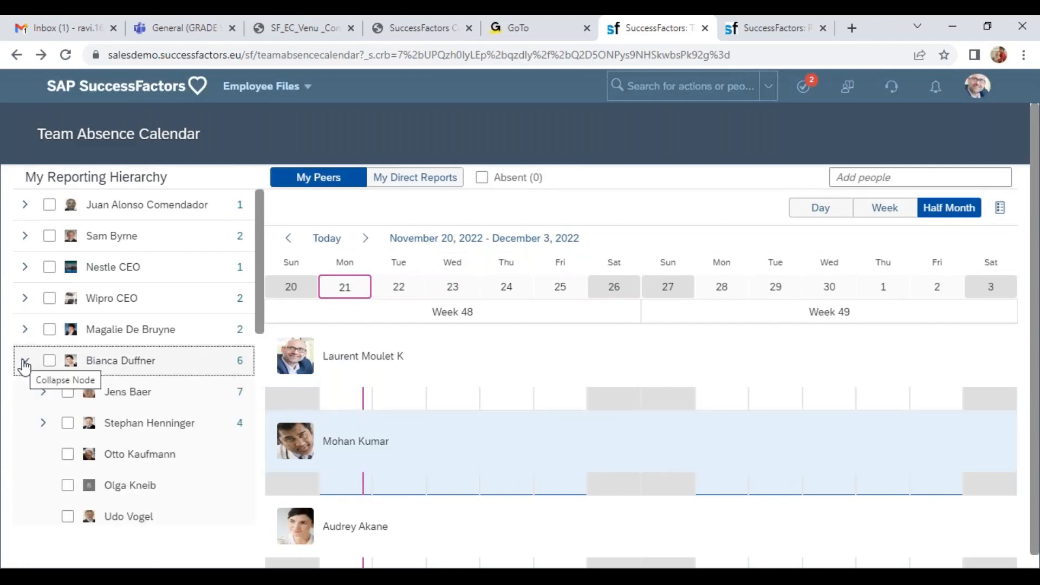
{"action": "left_click", "coordinate": [24, 362]}
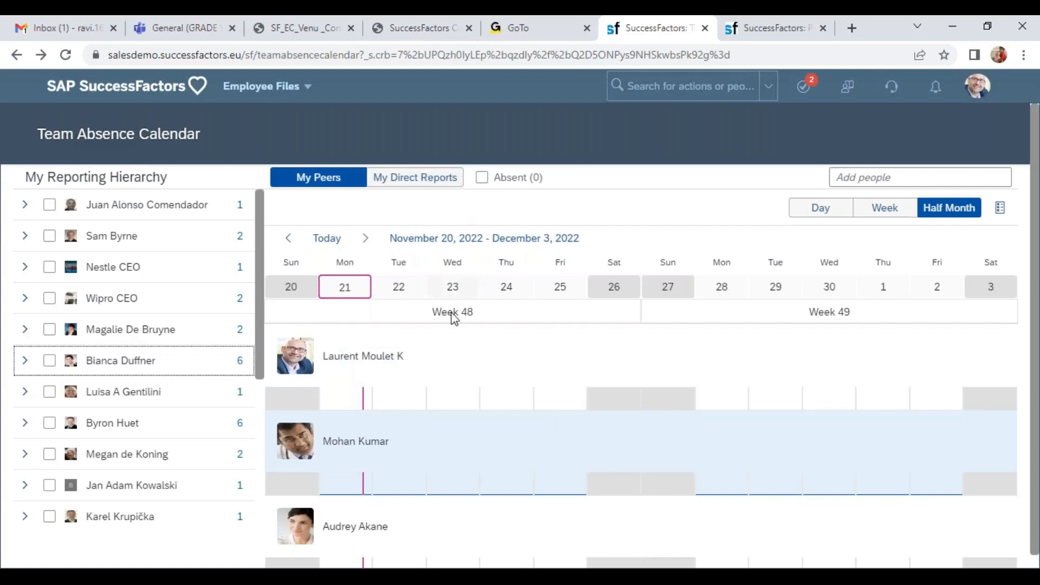
Step: Show the Team Absence Calendar by week and check the first peer's absences on Monday 21 and Tuesday 22
{"action": "left_click_drag", "start_coordinate": [43, 137], "coordinate": [246, 136]}
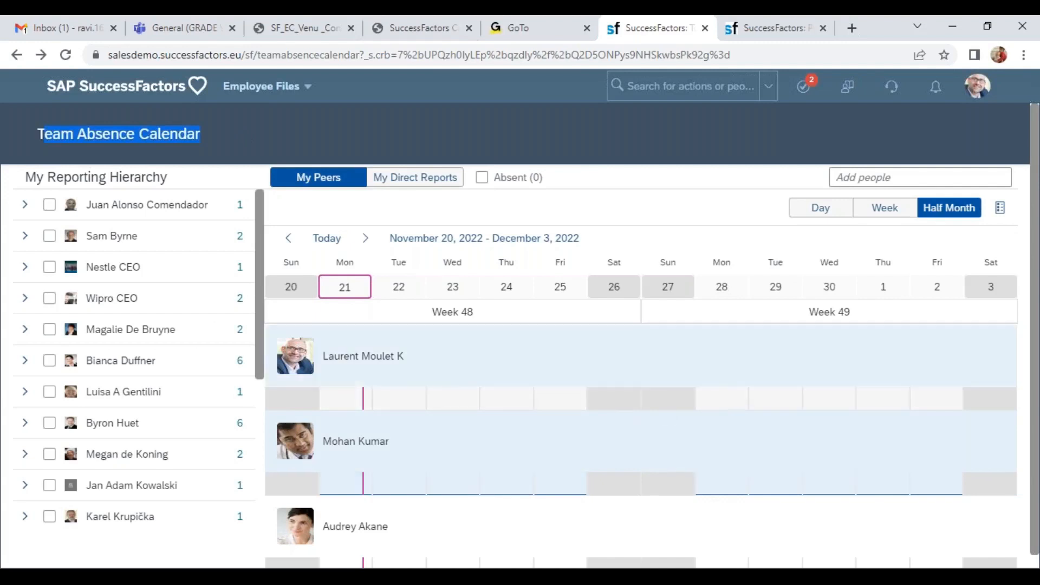
{"action": "left_click", "coordinate": [884, 208]}
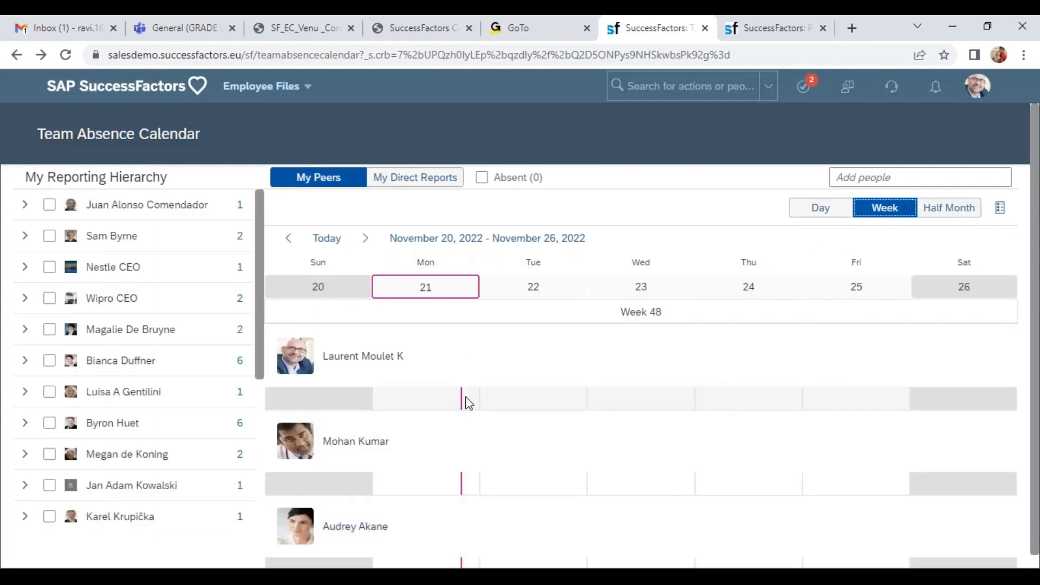
{"action": "left_click", "coordinate": [457, 400]}
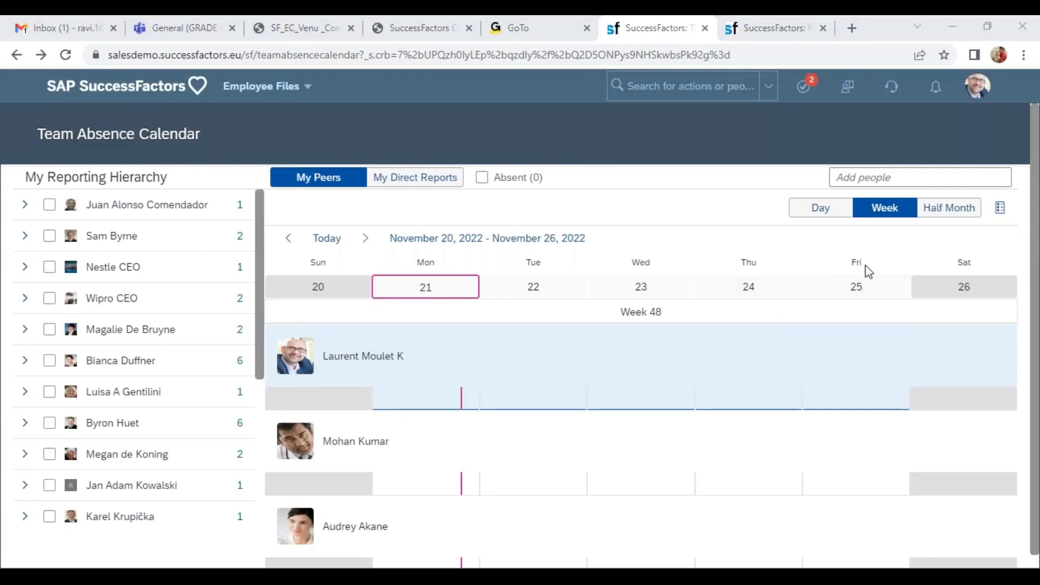
{"action": "left_click", "coordinate": [543, 287]}
{"action": "left_click", "coordinate": [427, 288]}
Step: Return to the Home page and open the Report Center
{"action": "left_click", "coordinate": [302, 86]}
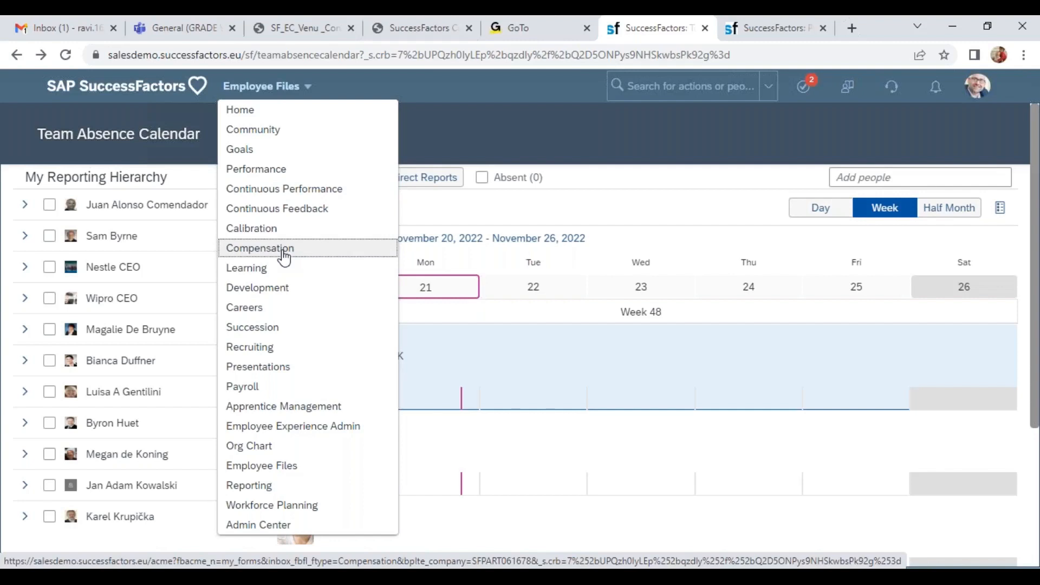
{"action": "left_click", "coordinate": [611, 123]}
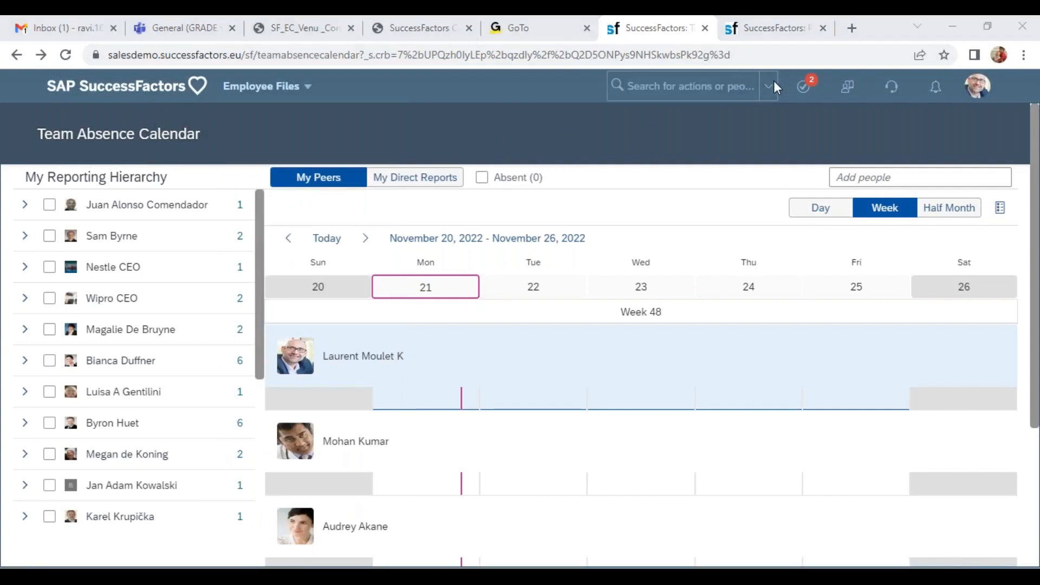
{"action": "left_click", "coordinate": [264, 86]}
{"action": "left_click", "coordinate": [295, 110]}
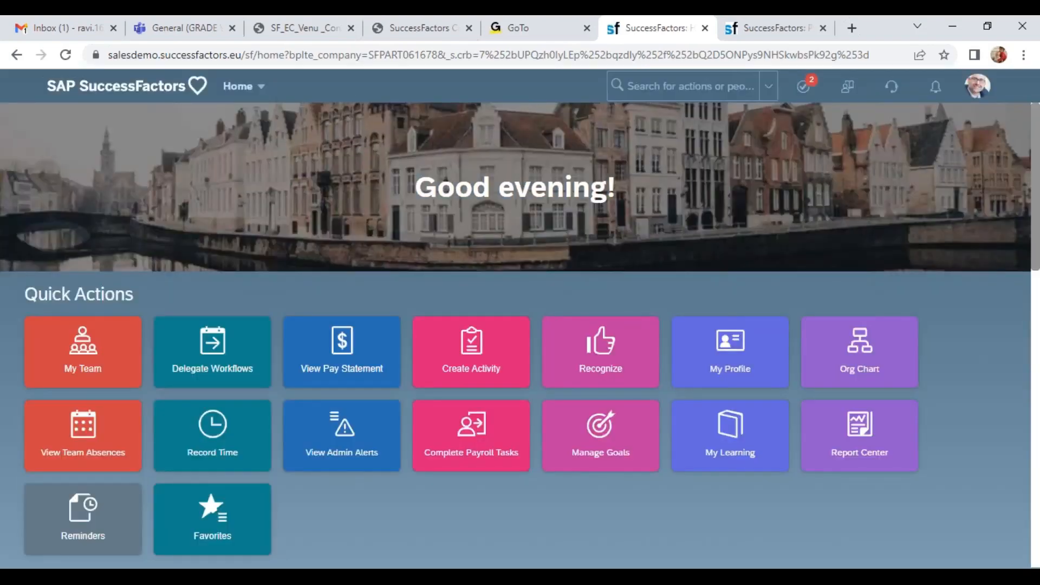
{"action": "left_click", "coordinate": [712, 37]}
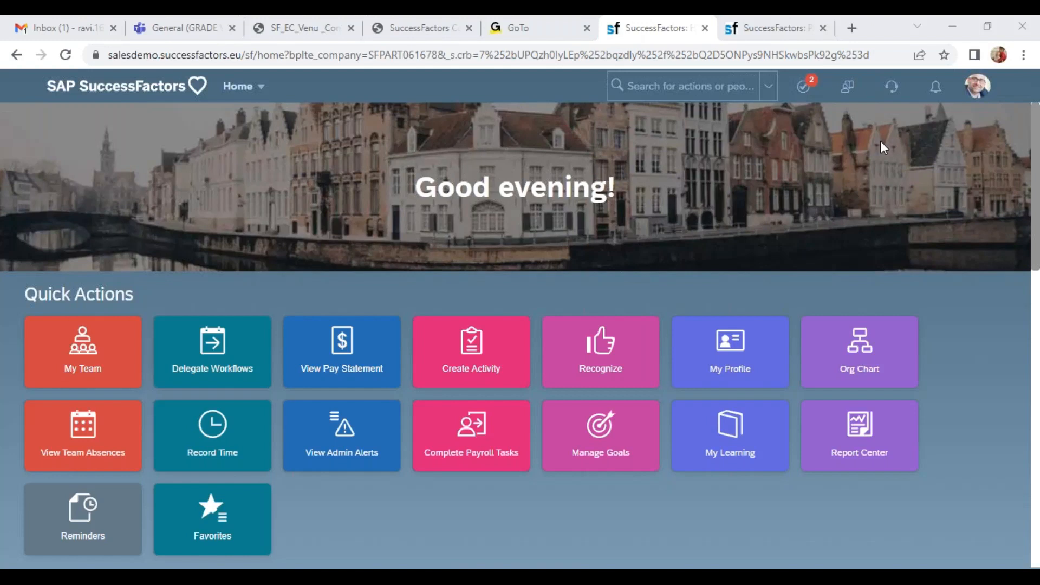
{"action": "left_click", "coordinate": [266, 93]}
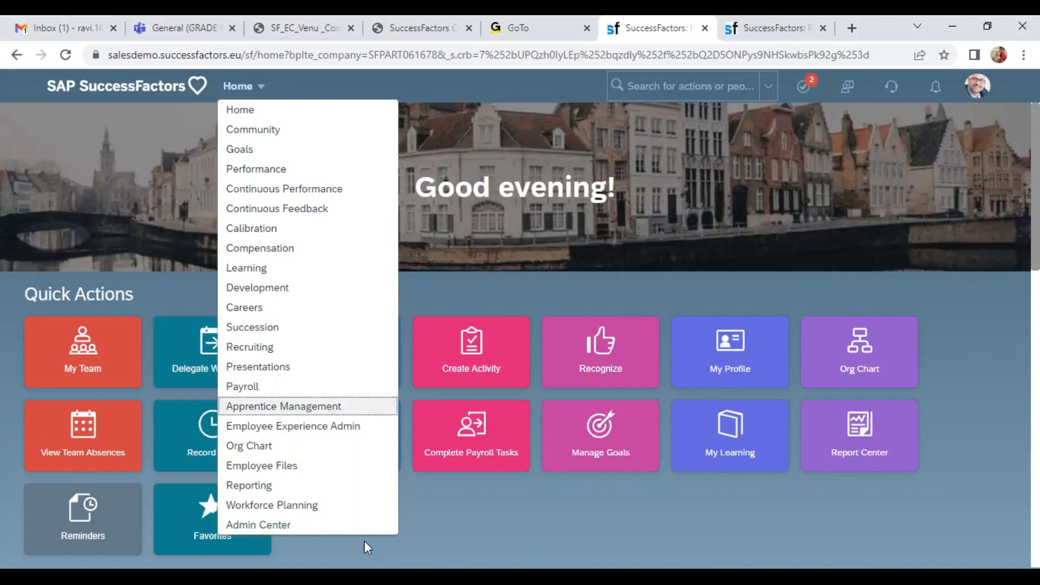
{"action": "left_click", "coordinate": [276, 486]}
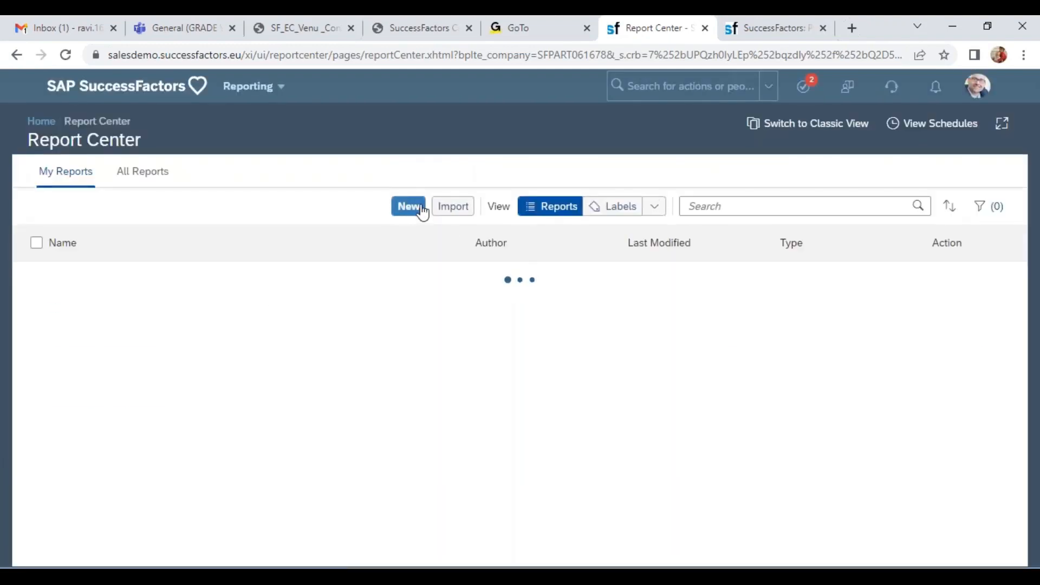
Step: Start a new Dashboard report and name it Wipro, leaving the description empty
{"action": "left_click", "coordinate": [421, 209]}
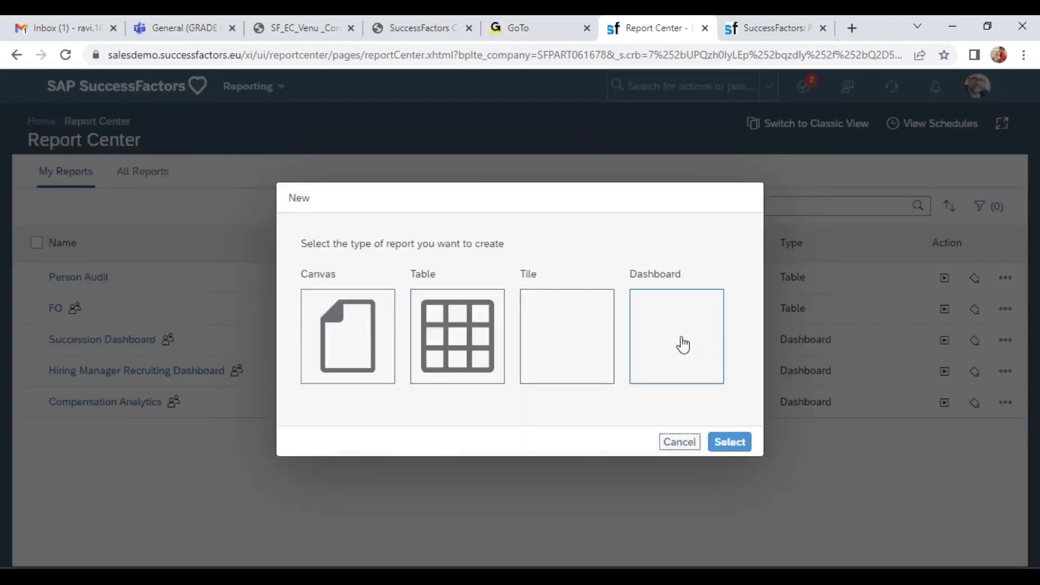
{"action": "left_click", "coordinate": [682, 344]}
{"action": "left_click", "coordinate": [729, 442]}
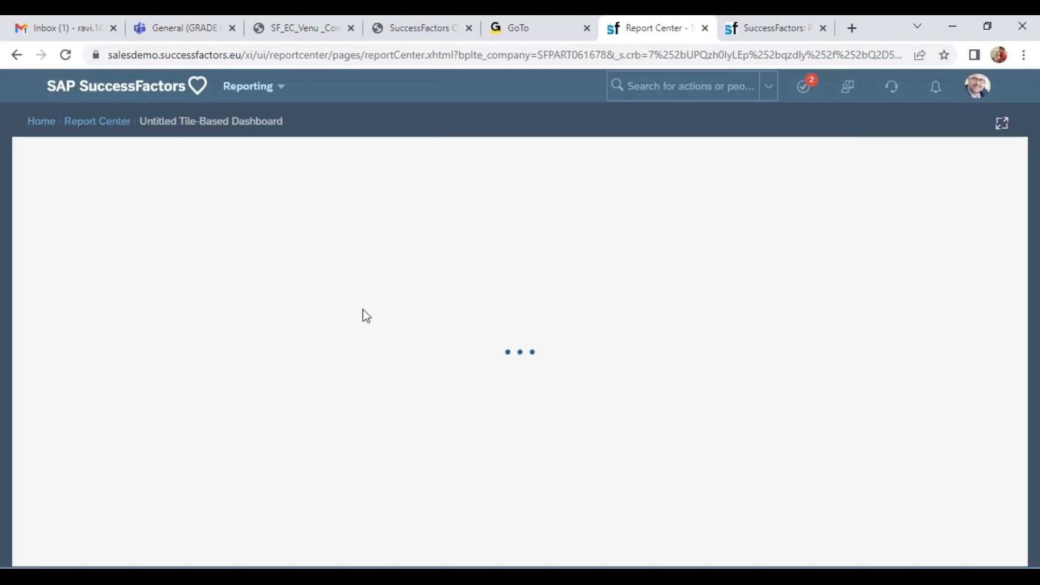
{"action": "left_click", "coordinate": [247, 279]}
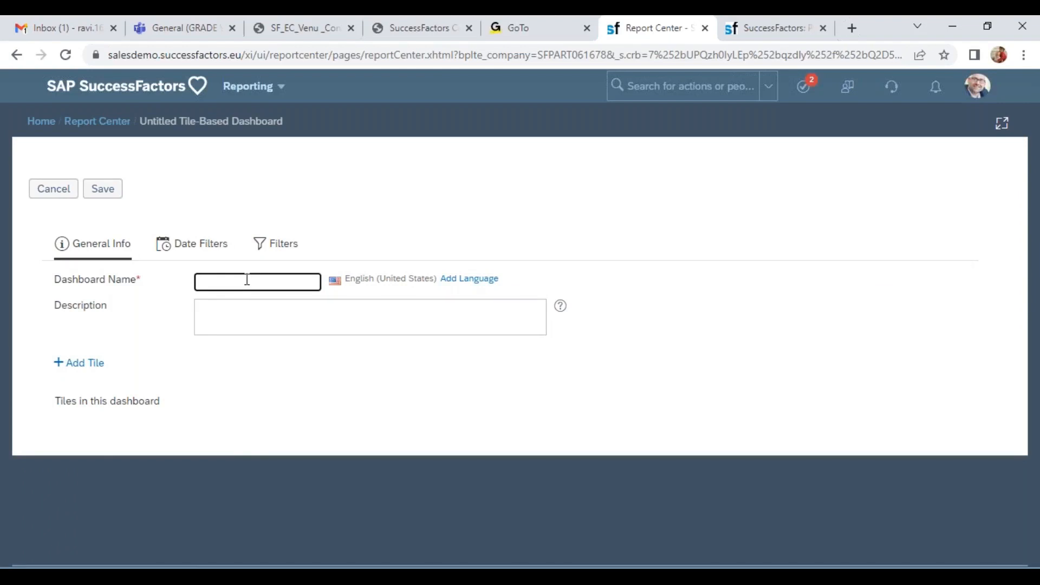
{"action": "type", "text": "Wipro"}
{"action": "left_click", "coordinate": [274, 317]}
Step: Open the tile selection for the Wipro dashboard and finish it without choosing any tile
{"action": "left_click", "coordinate": [67, 375]}
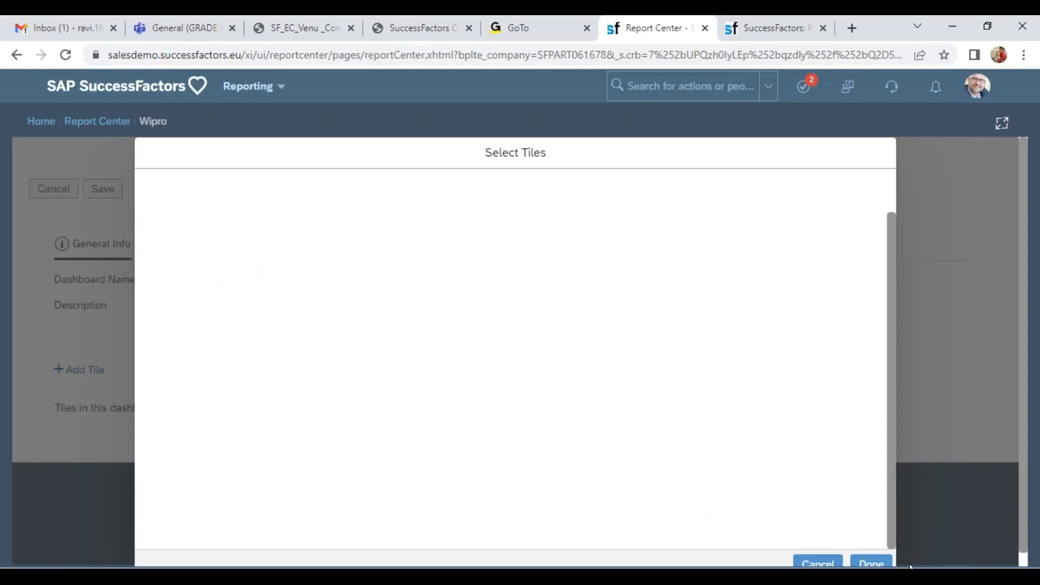
{"action": "scroll", "coordinate": [876, 558], "scroll_direction": "down", "scroll_amount": 1}
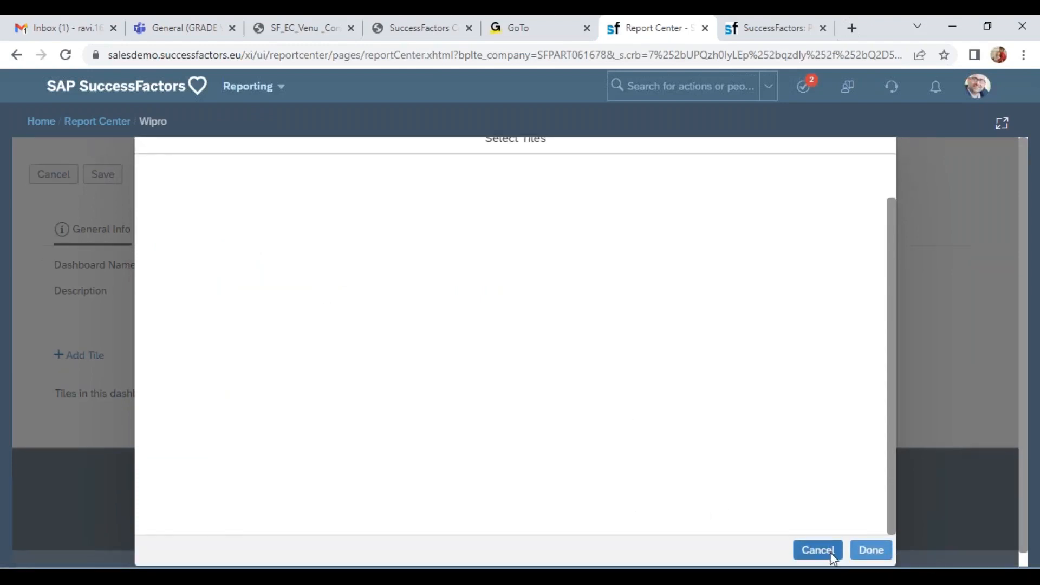
{"action": "left_click", "coordinate": [873, 551]}
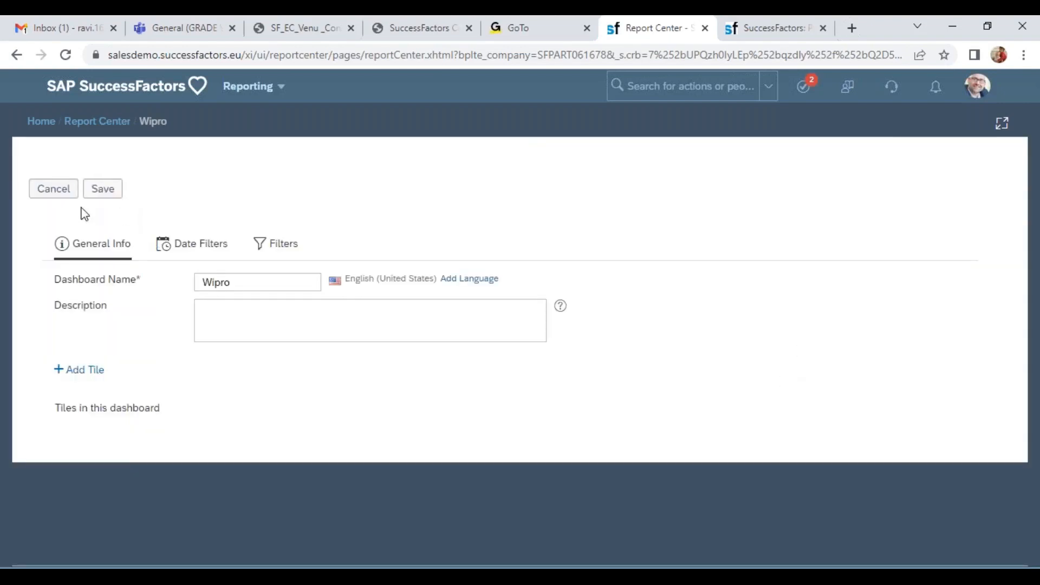
Step: Discard the unsaved Wipro dashboard and return to the Report Center
{"action": "left_click", "coordinate": [55, 187]}
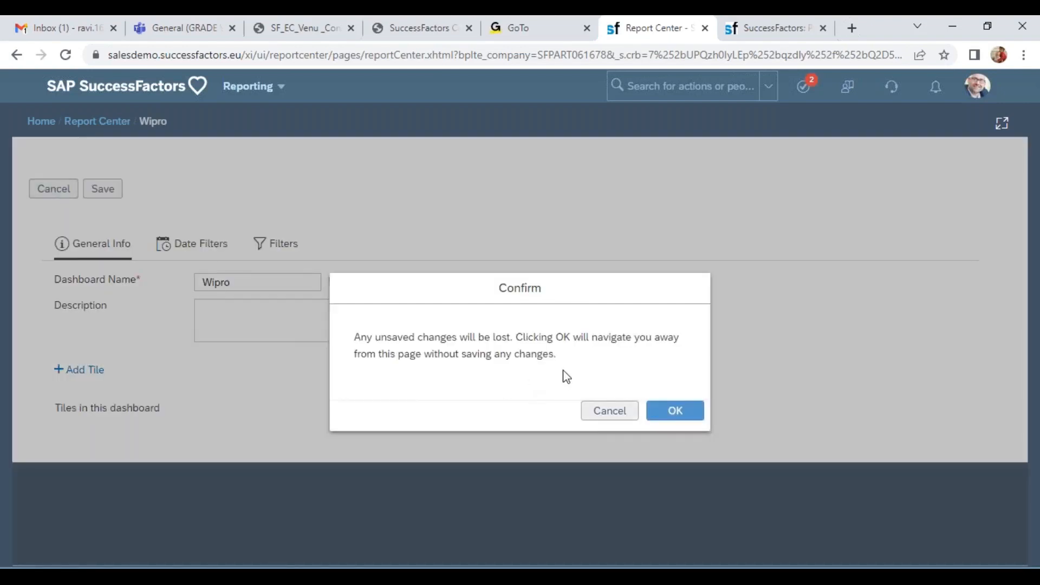
{"action": "left_click", "coordinate": [612, 412]}
{"action": "left_click", "coordinate": [55, 188]}
{"action": "left_click", "coordinate": [661, 407]}
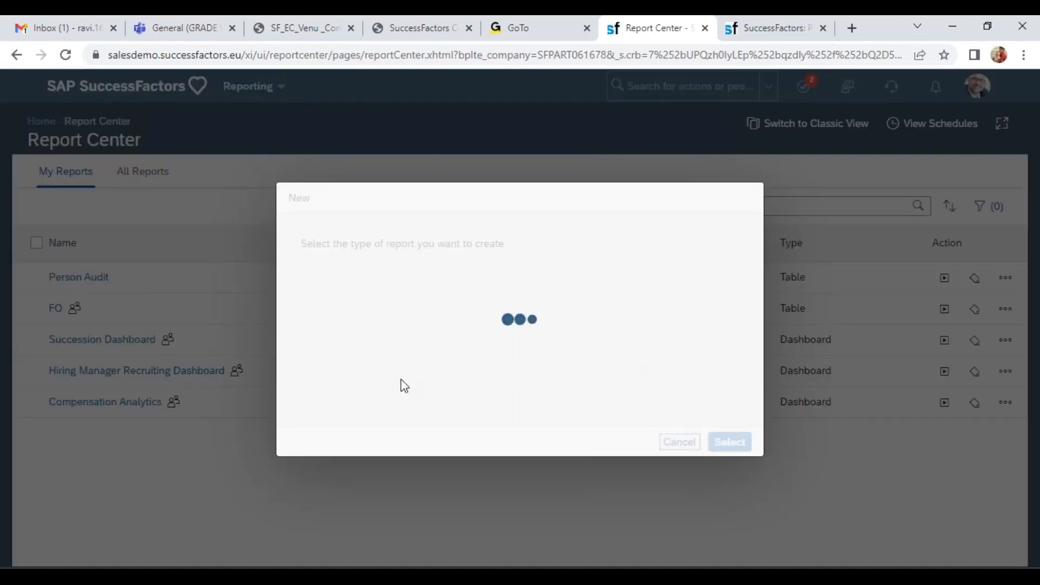
Step: Start a new Tile report based on the Person and Employment Info (as of Date) domain
{"action": "left_click", "coordinate": [578, 351]}
{"action": "left_click", "coordinate": [737, 444]}
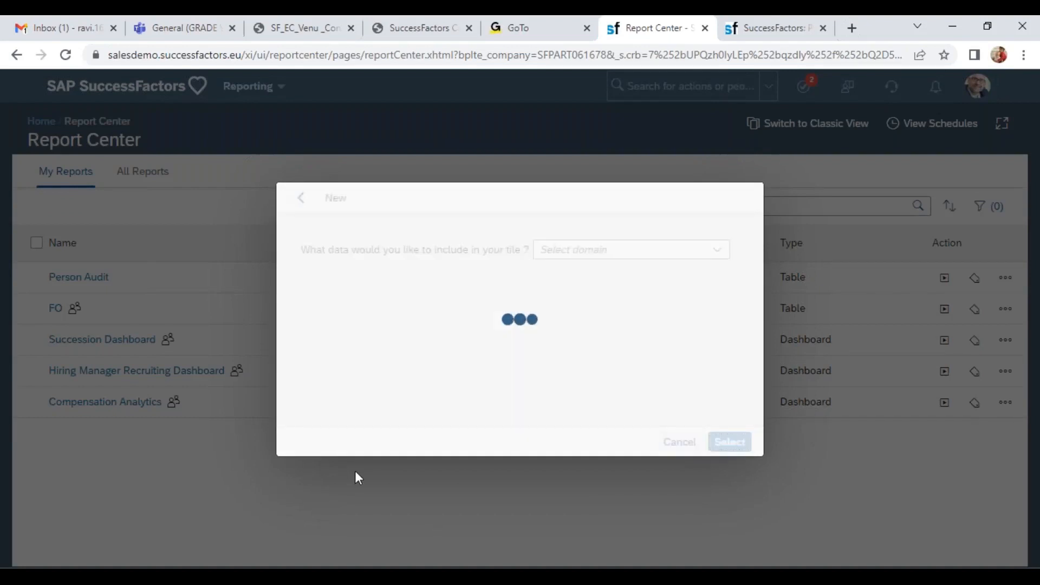
{"action": "left_click", "coordinate": [711, 262]}
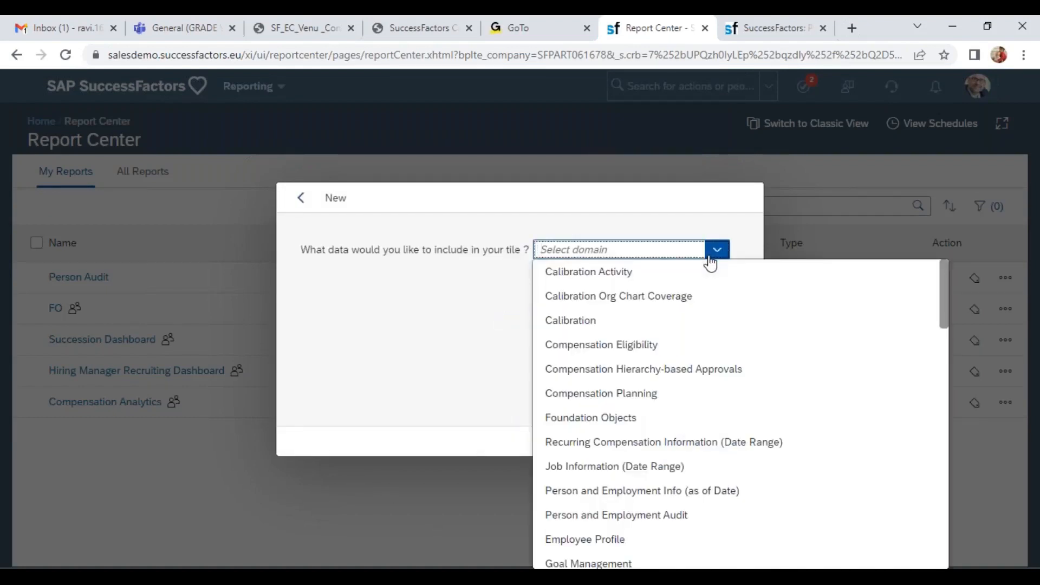
{"action": "type", "text": "Pers"}
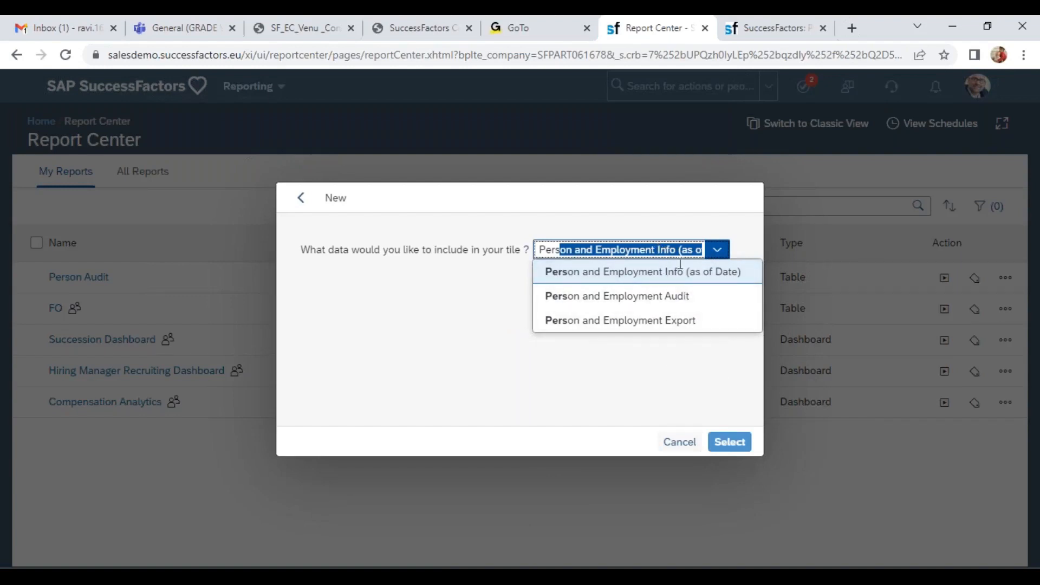
{"action": "left_click", "coordinate": [696, 272]}
{"action": "left_click", "coordinate": [729, 441]}
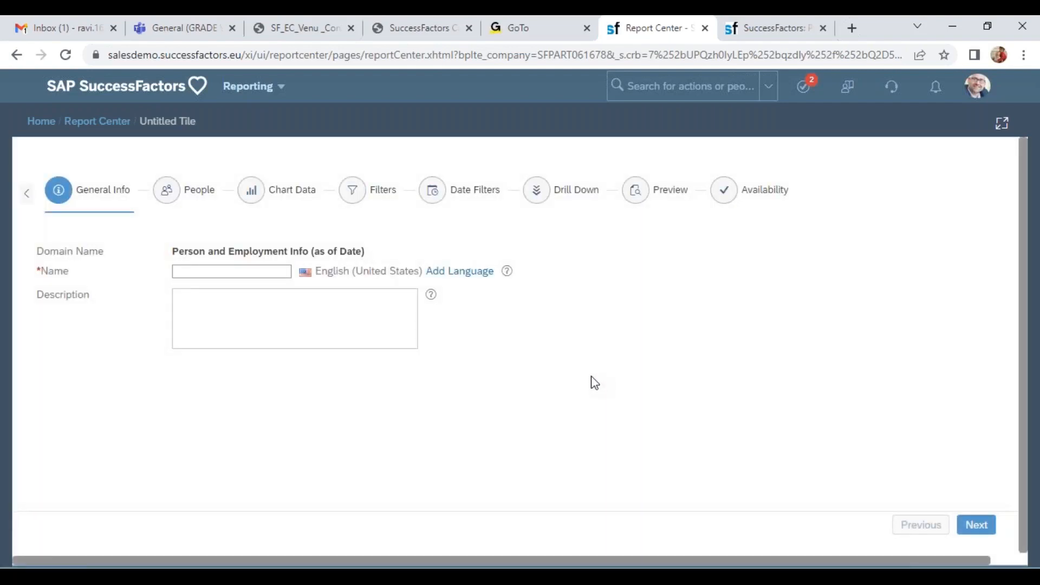
Step: Name the tile Wipro_Tile and set the report type of its people scope to Other Filters
{"action": "left_click", "coordinate": [195, 272]}
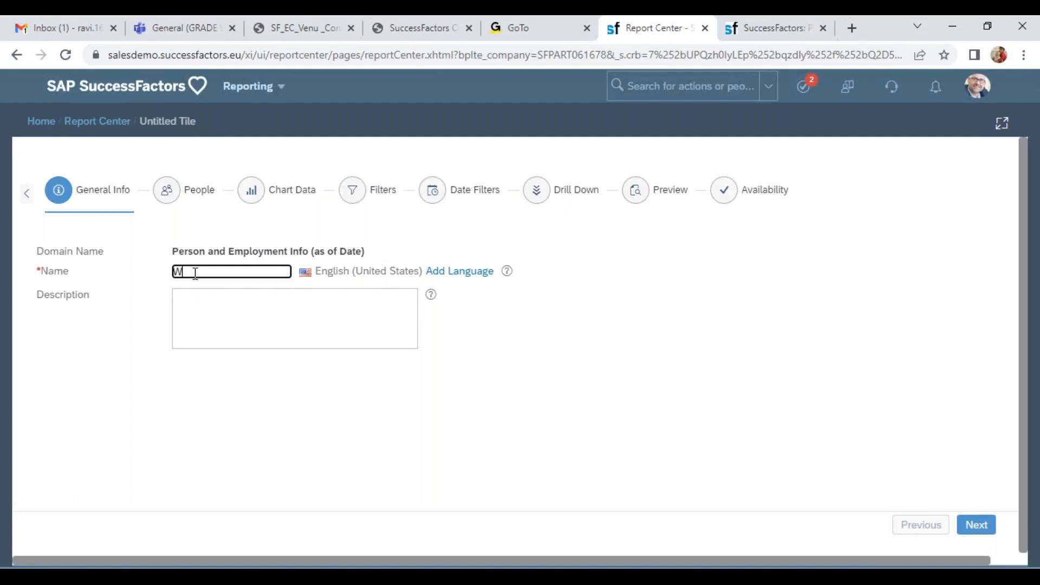
{"action": "type", "text": "Wipro_Tilw"}
{"action": "left_click", "coordinate": [975, 524]}
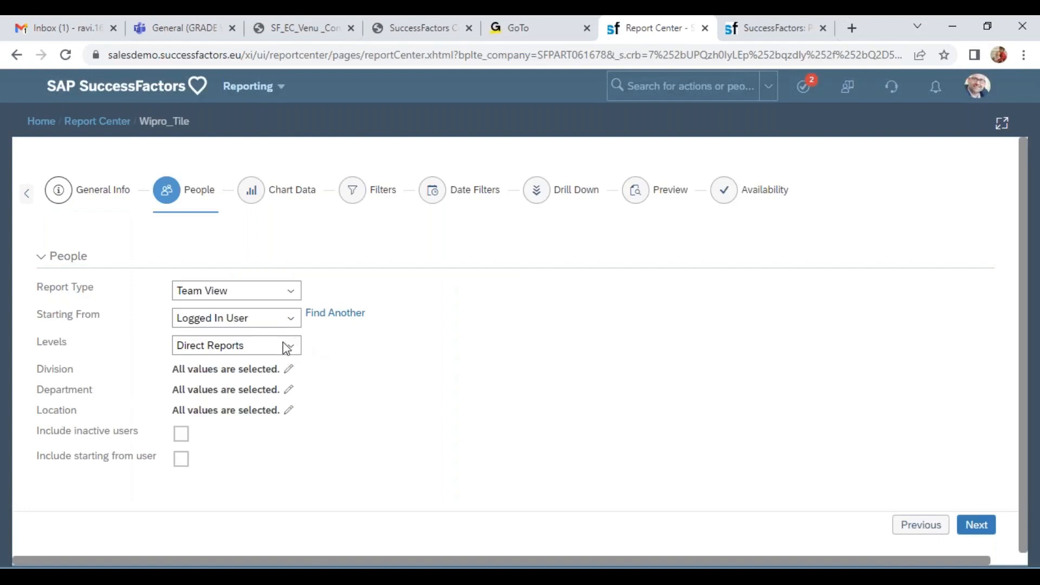
{"action": "left_click", "coordinate": [301, 296]}
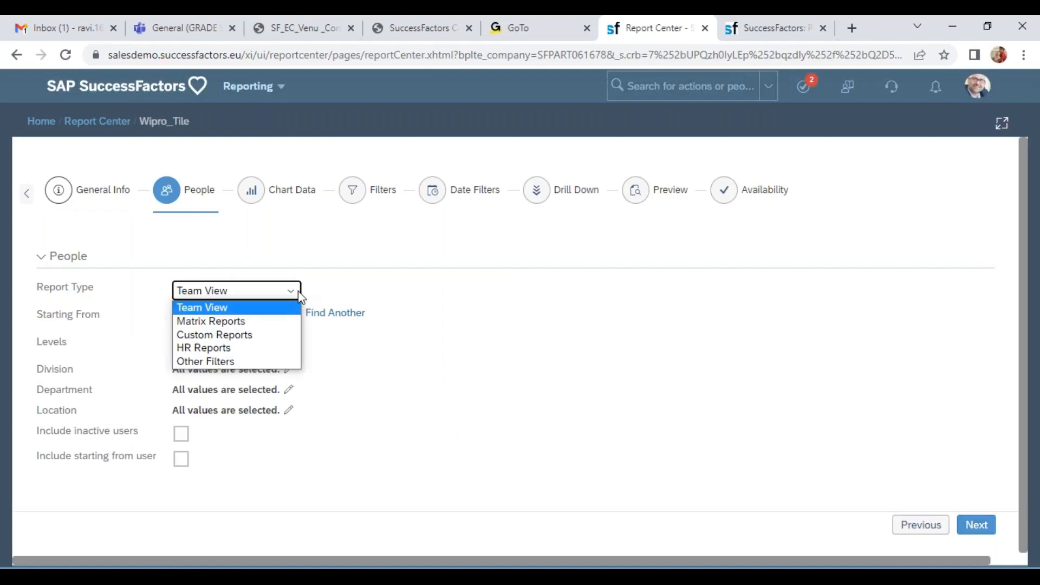
{"action": "left_click", "coordinate": [229, 362]}
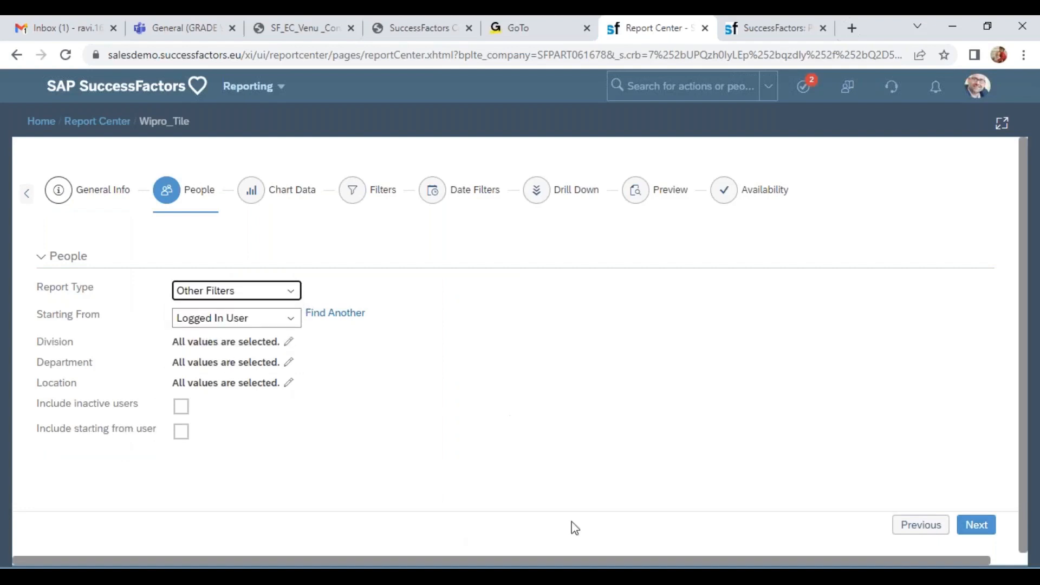
{"action": "left_click", "coordinate": [976, 525]}
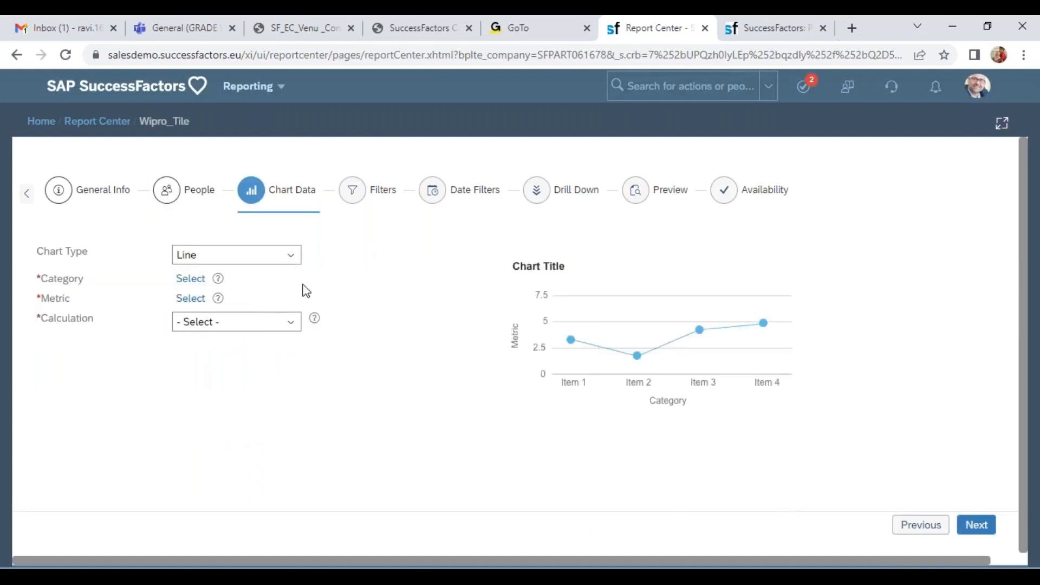
Step: Set the chart type to Pie and choose User/Employee ID as the category column
{"action": "left_click", "coordinate": [290, 323]}
{"action": "left_click", "coordinate": [264, 261]}
{"action": "left_click", "coordinate": [281, 258]}
{"action": "left_click", "coordinate": [266, 289]}
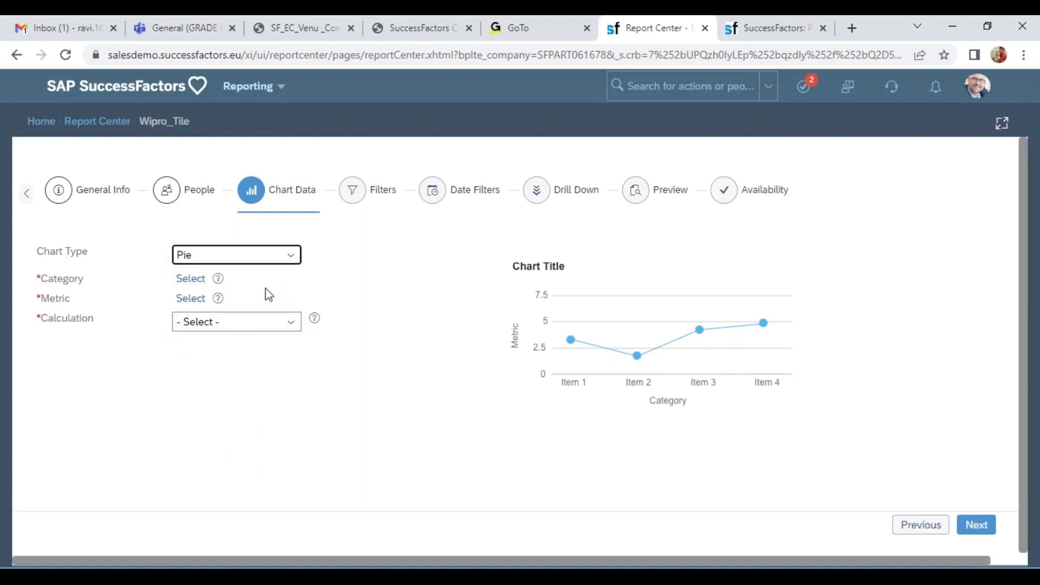
{"action": "left_click", "coordinate": [292, 256]}
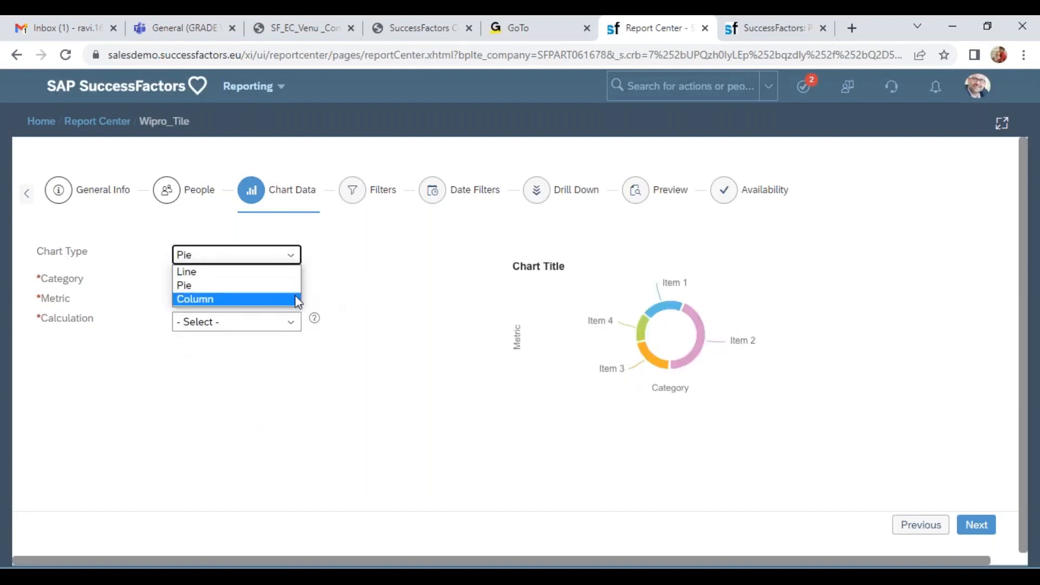
{"action": "left_click", "coordinate": [395, 298]}
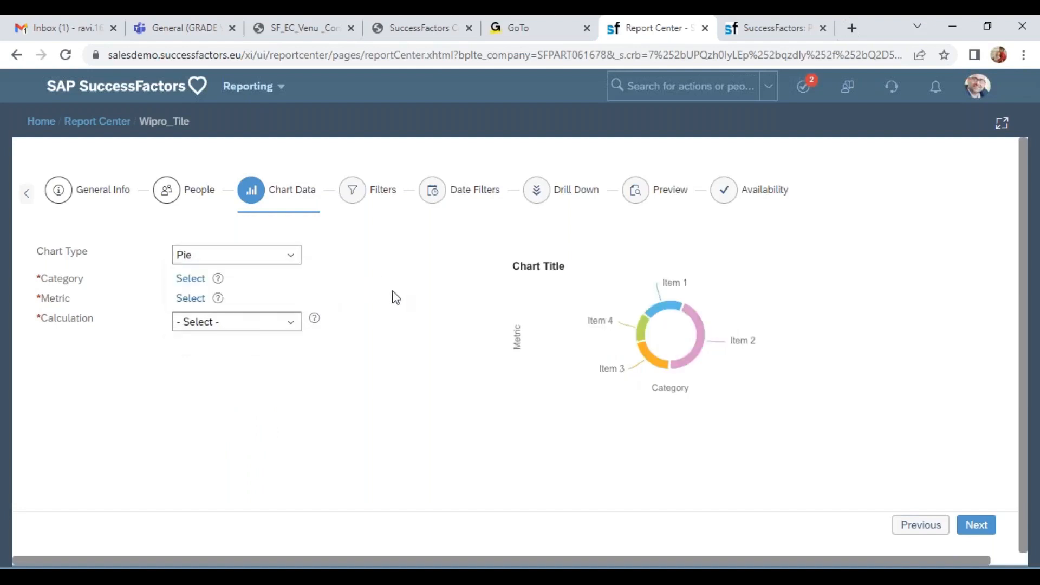
{"action": "left_click", "coordinate": [191, 279]}
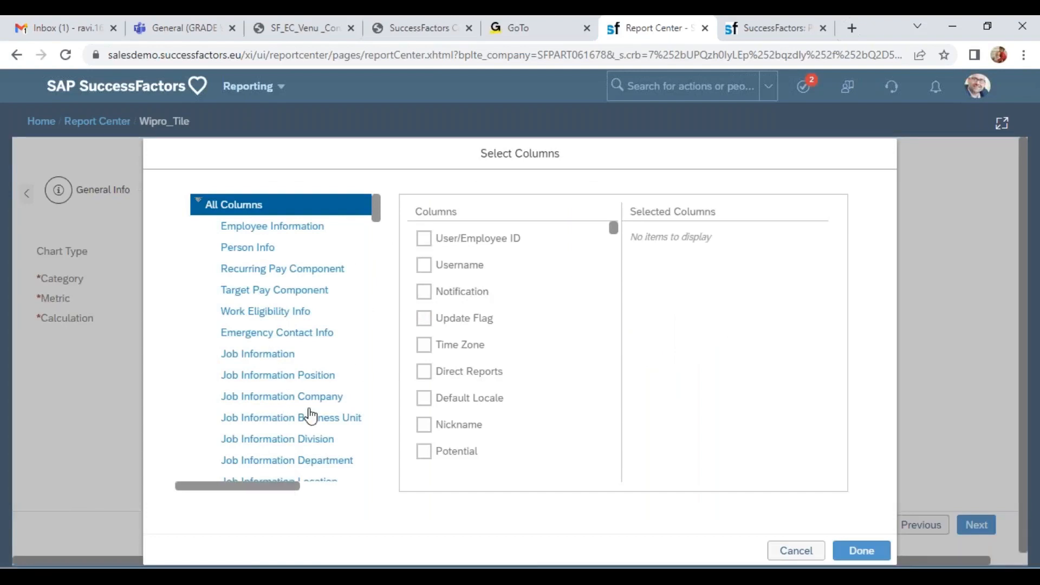
{"action": "left_click", "coordinate": [425, 240]}
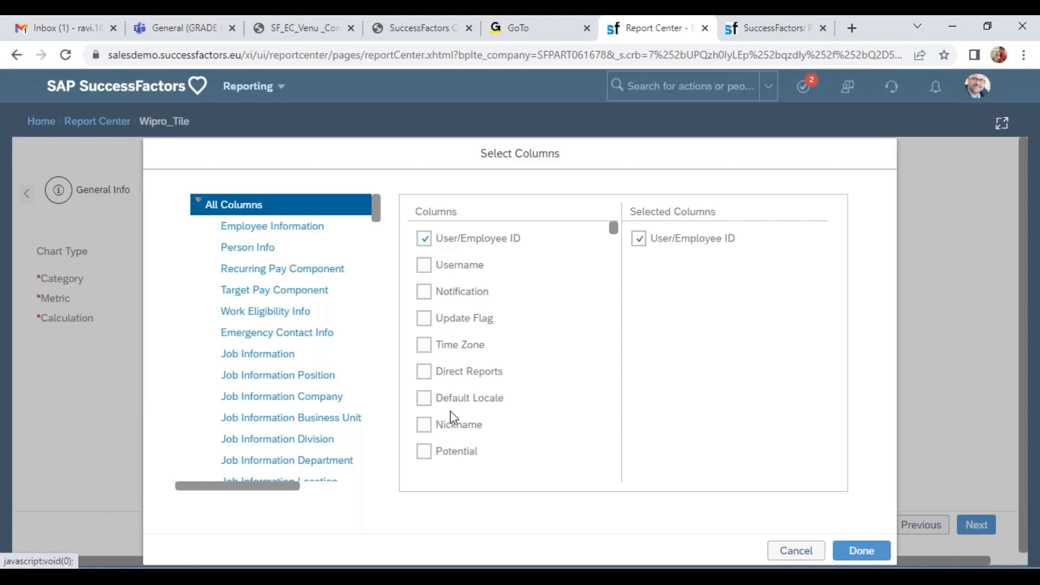
Step: Try to add Event and Event Reason from Job Information to the category selection, and remove both again
{"action": "left_click", "coordinate": [260, 355]}
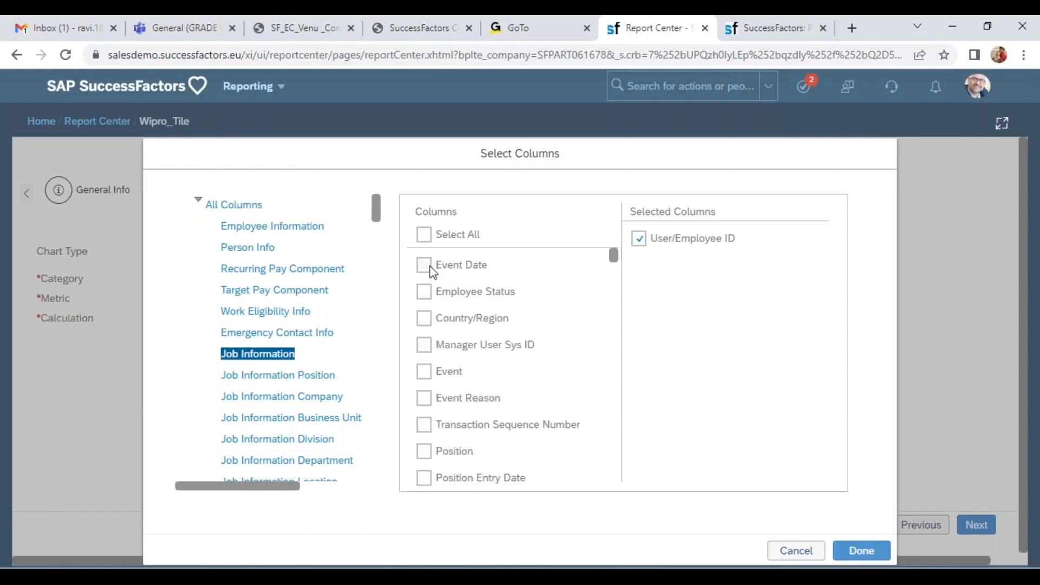
{"action": "left_click", "coordinate": [424, 372]}
{"action": "left_click", "coordinate": [424, 398]}
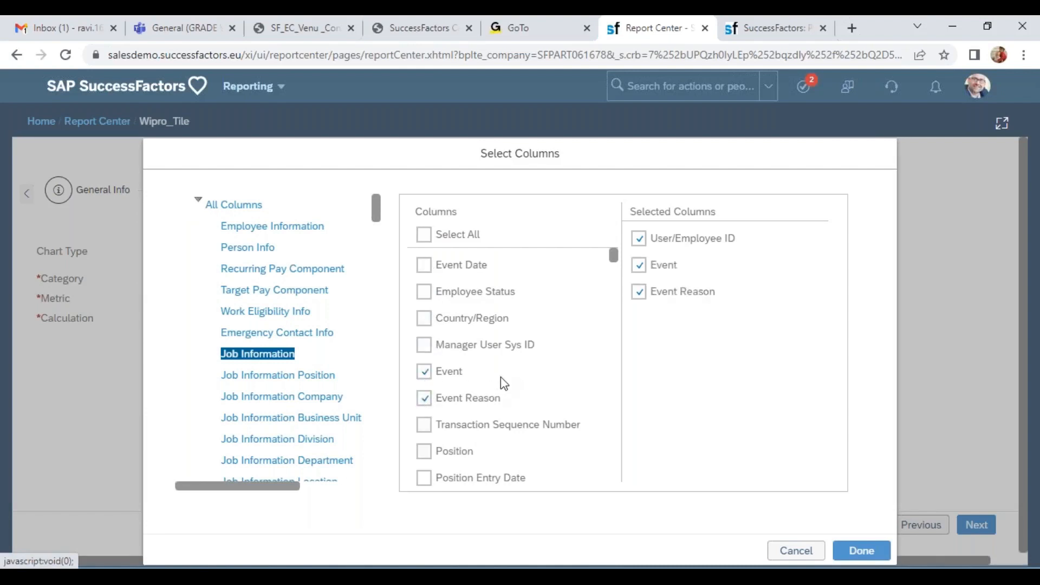
{"action": "left_click", "coordinate": [861, 547]}
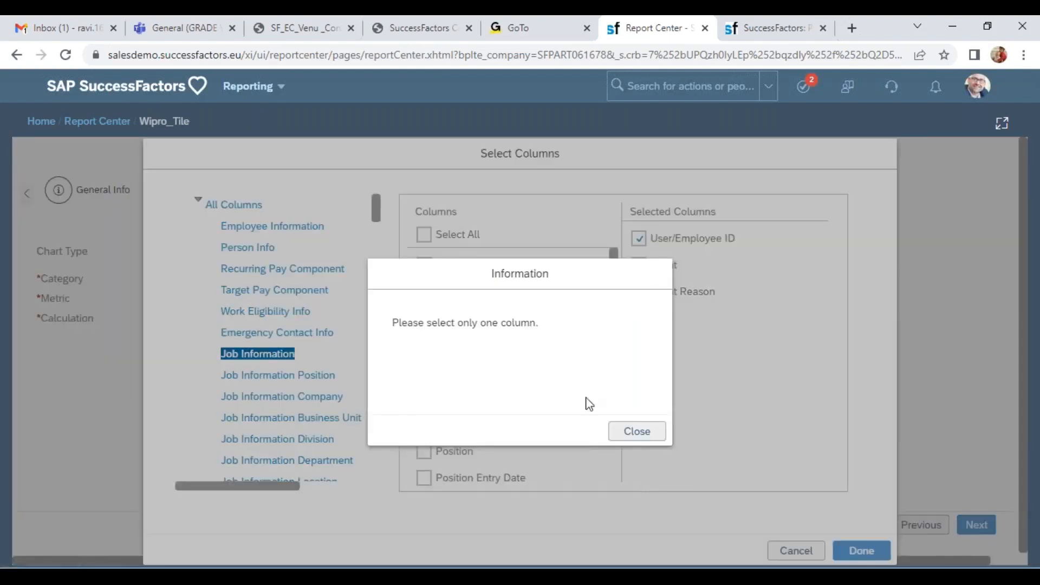
{"action": "left_click", "coordinate": [634, 432]}
{"action": "left_click", "coordinate": [424, 372]}
{"action": "left_click", "coordinate": [425, 400]}
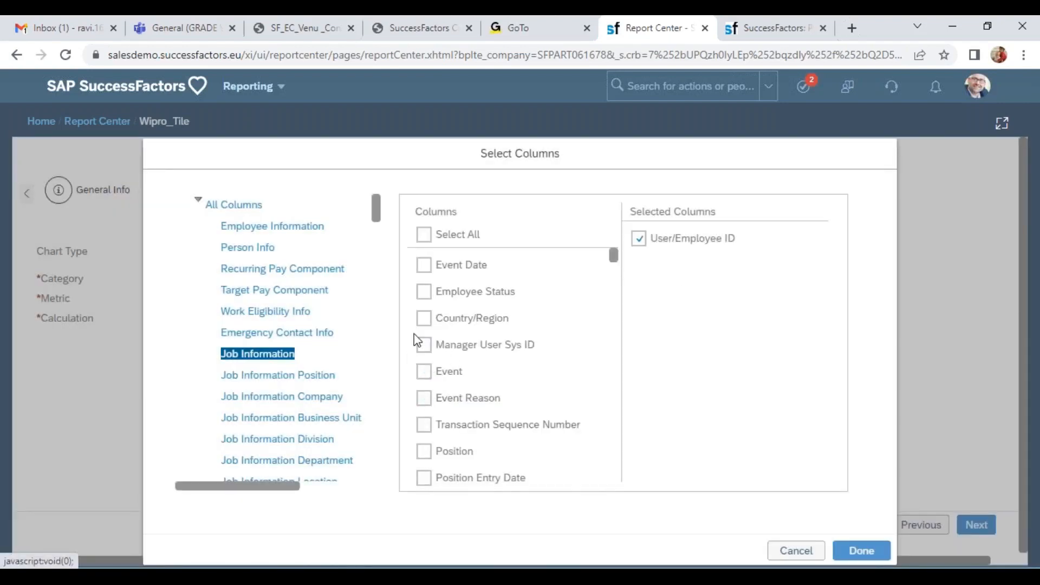
Step: Accept the category and set the chart metric to Department from Job Information, calculated as COUNT
{"action": "left_click", "coordinate": [857, 552]}
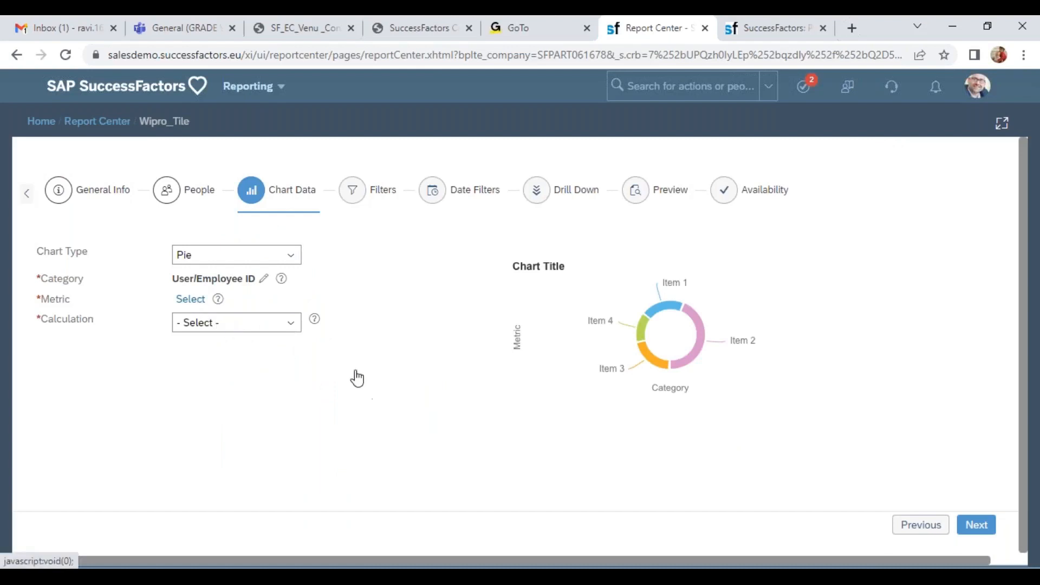
{"action": "left_click", "coordinate": [190, 300]}
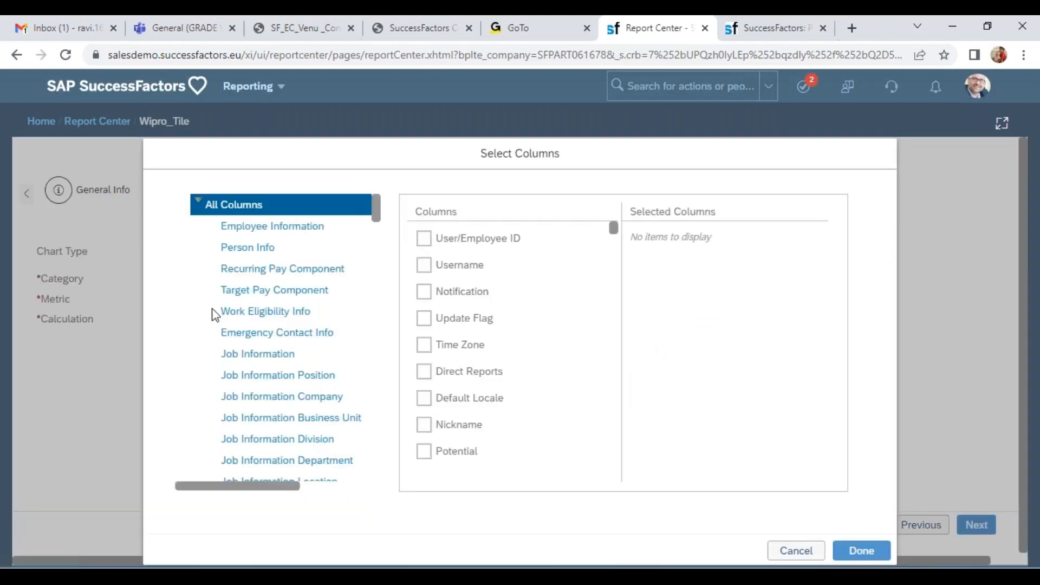
{"action": "left_click", "coordinate": [273, 357]}
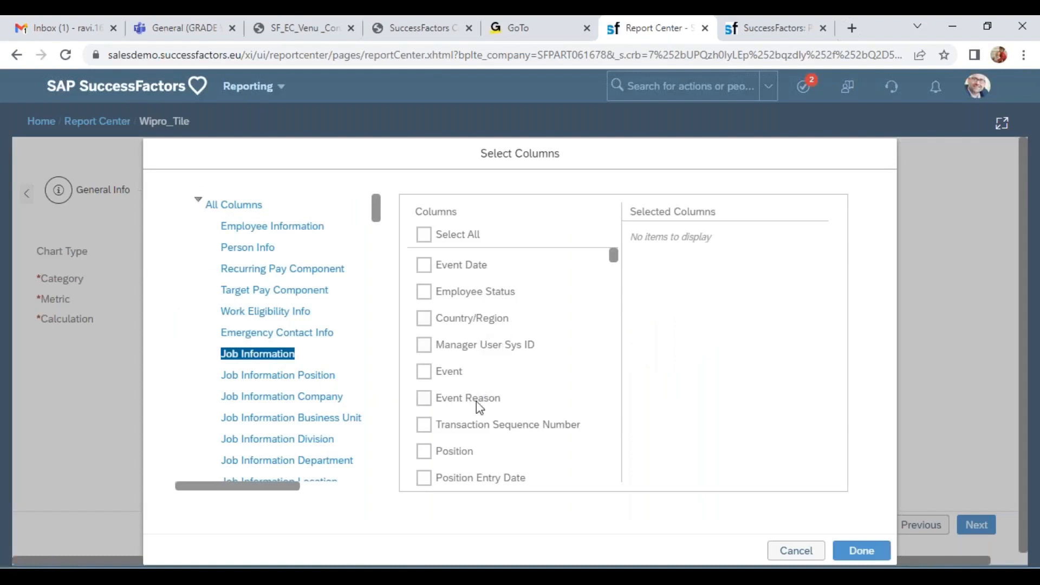
{"action": "scroll", "coordinate": [475, 428], "scroll_direction": "down", "scroll_amount": 3}
{"action": "left_click", "coordinate": [425, 433]}
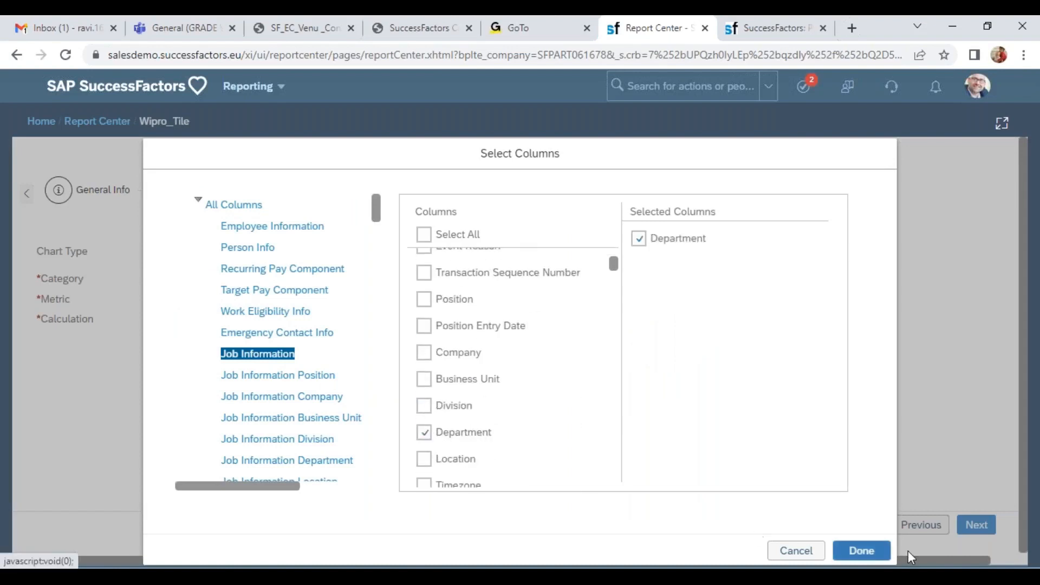
{"action": "left_click", "coordinate": [867, 554]}
{"action": "left_click", "coordinate": [281, 328]}
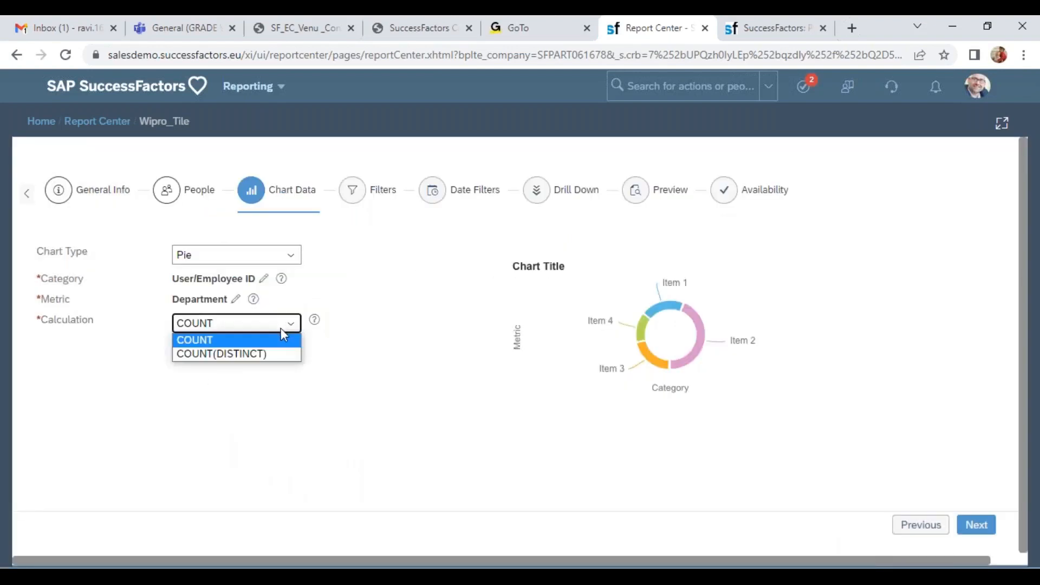
{"action": "left_click", "coordinate": [275, 339]}
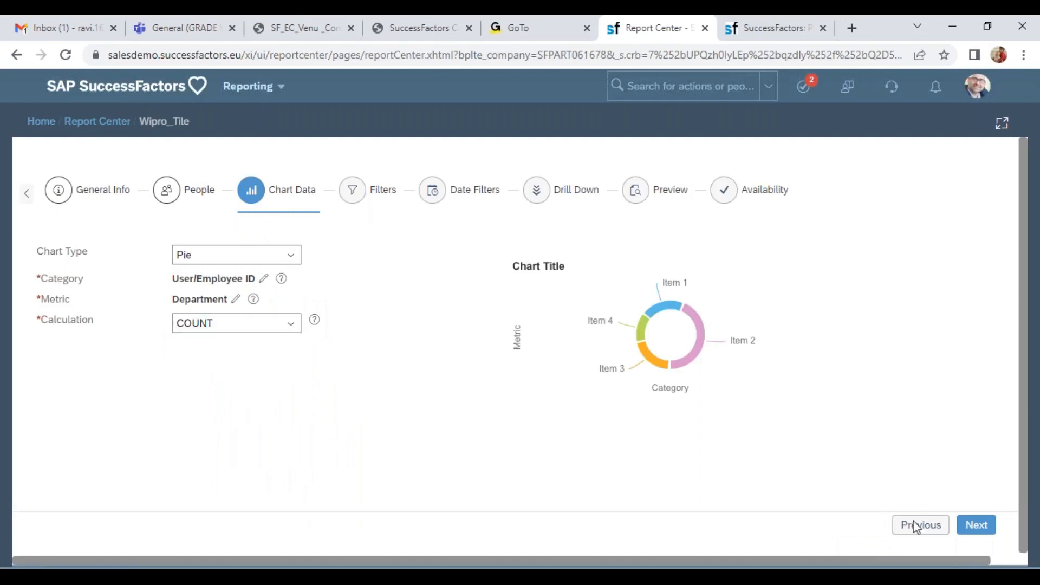
Step: Add a Job Information Company filter to Filter Group 1, limited to 6600-Wipro Products Pvt Ltd
{"action": "left_click", "coordinate": [976, 524]}
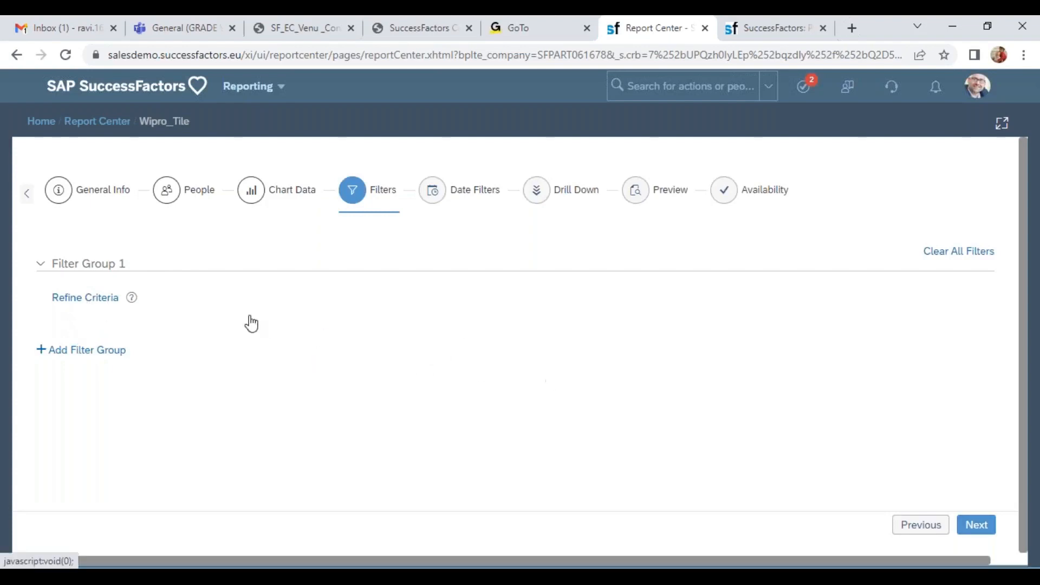
{"action": "left_click", "coordinate": [91, 302]}
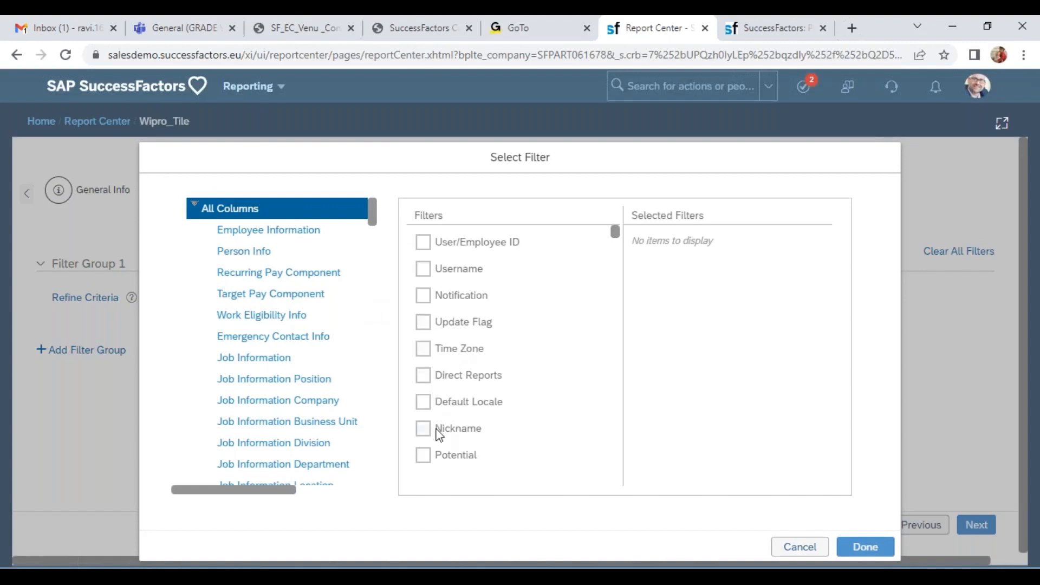
{"action": "left_click", "coordinate": [271, 359]}
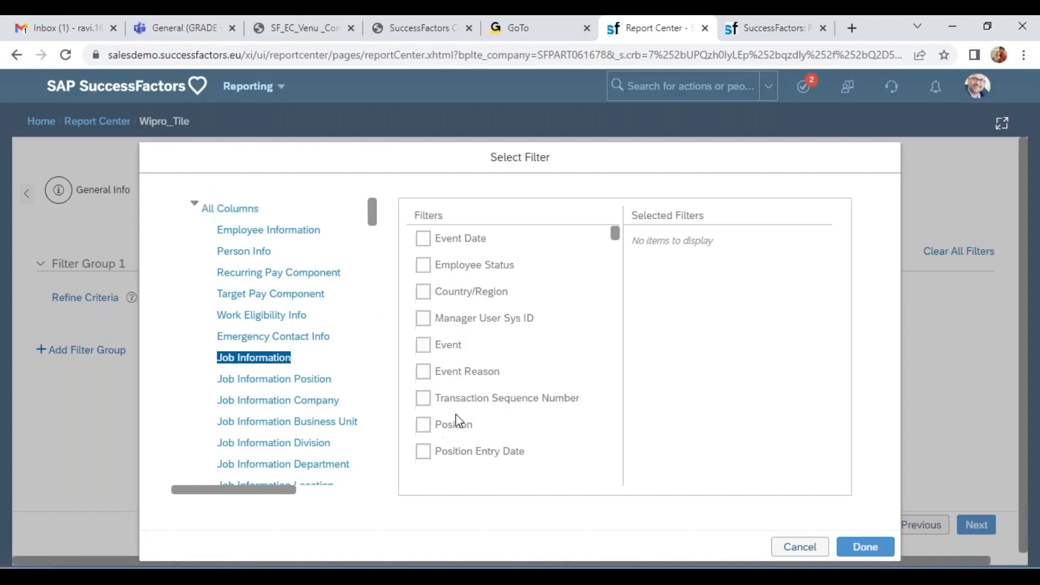
{"action": "scroll", "coordinate": [456, 414], "scroll_direction": "down", "scroll_amount": 3}
{"action": "left_click", "coordinate": [424, 330]}
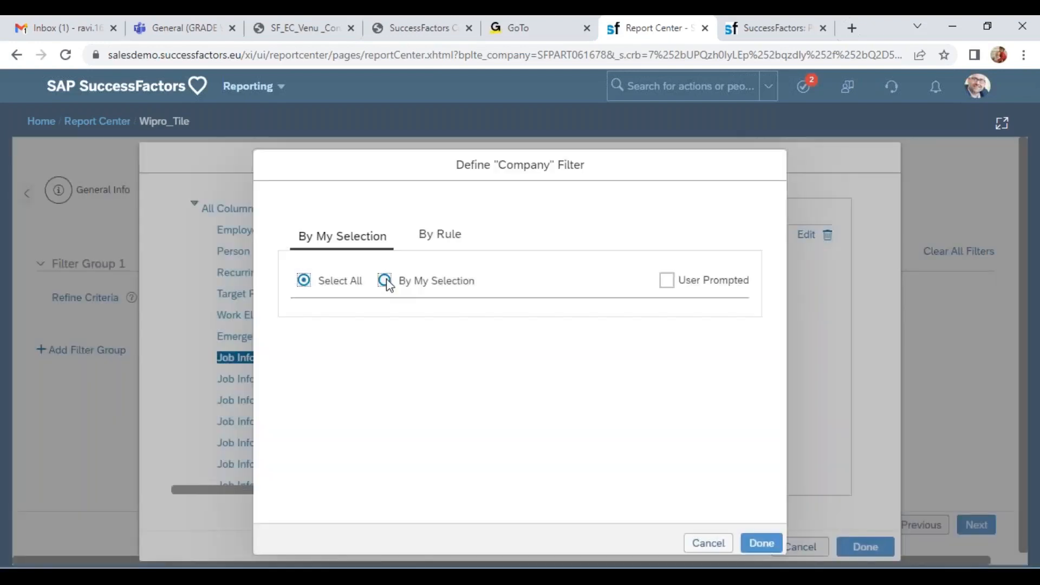
{"action": "left_click", "coordinate": [385, 281]}
{"action": "left_click", "coordinate": [383, 263]}
{"action": "type", "text": "6600"}
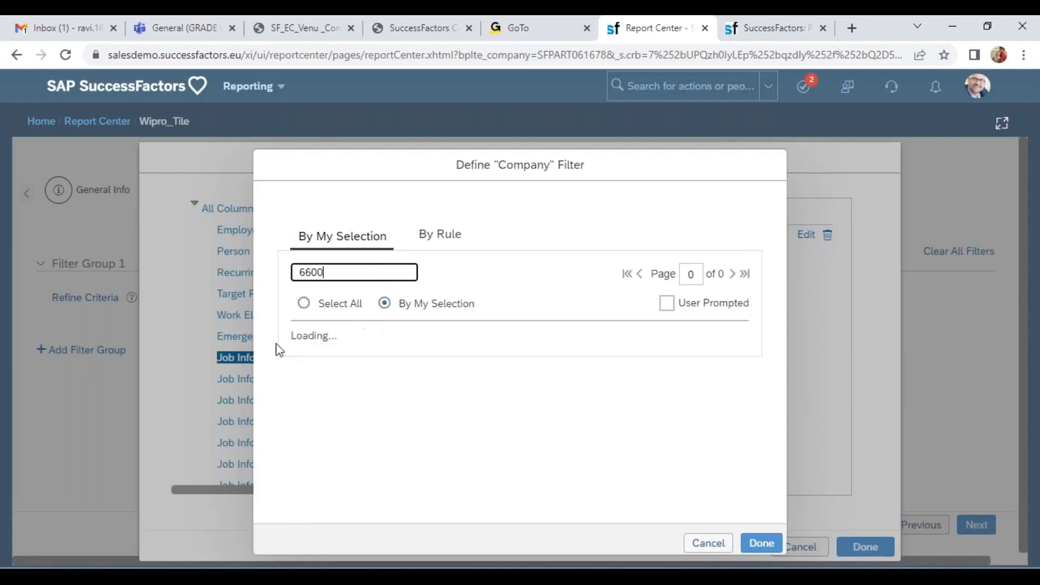
{"action": "left_click", "coordinate": [307, 344]}
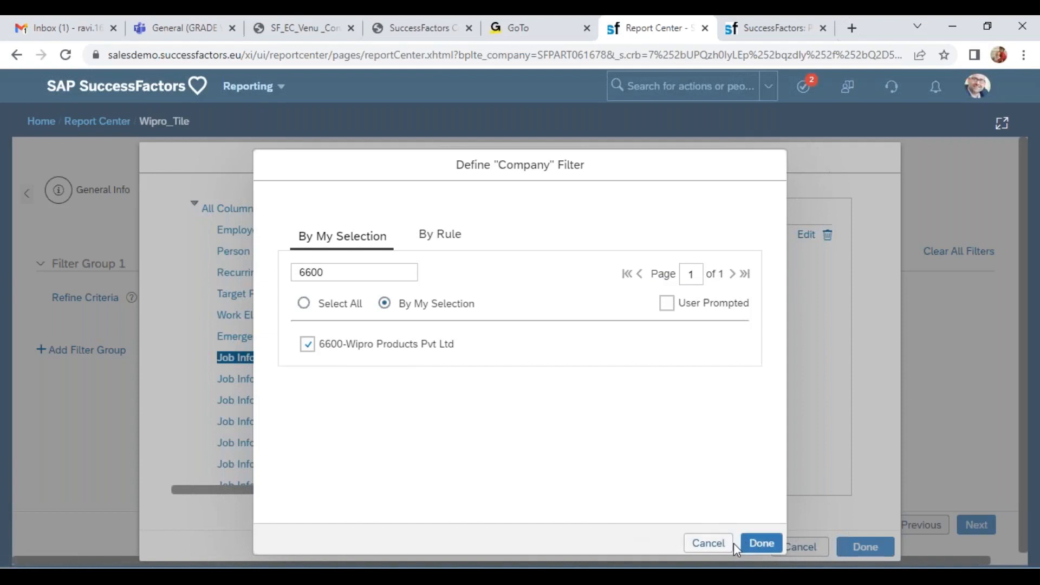
{"action": "left_click", "coordinate": [760, 543]}
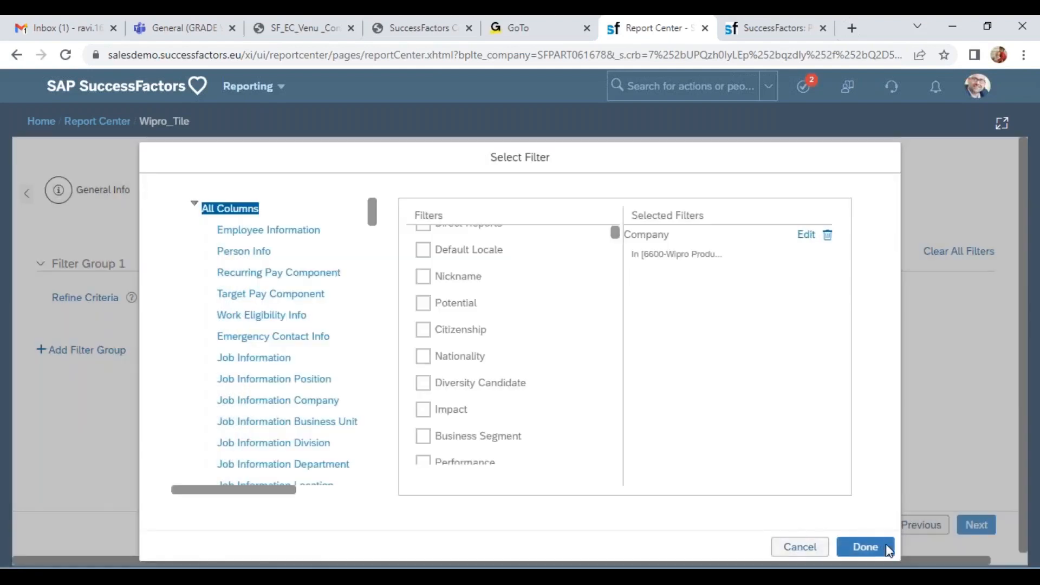
{"action": "left_click", "coordinate": [866, 546]}
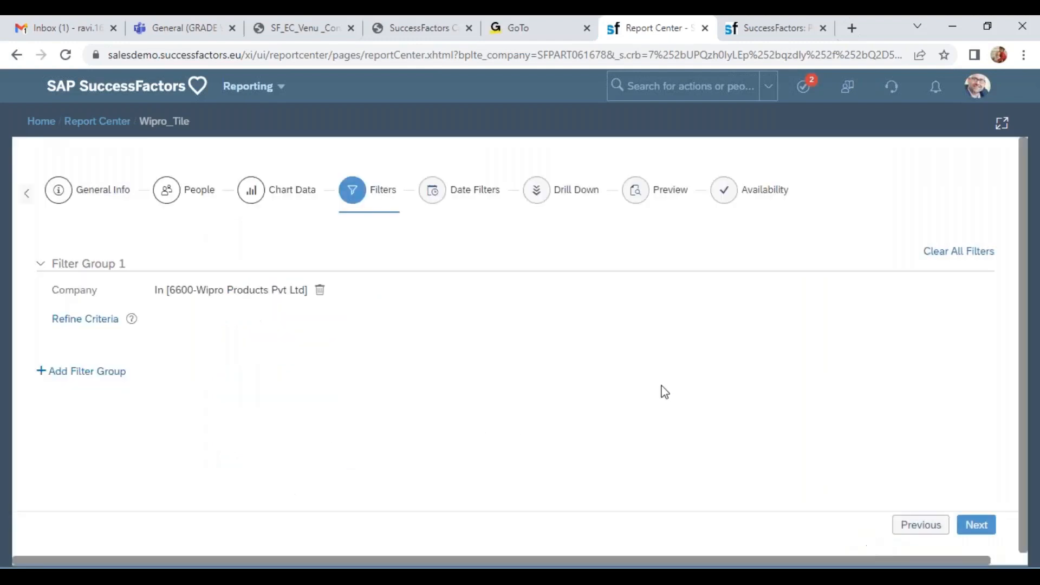
Step: Skip the date filters and try to continue past the Drill Down stage without selecting any columns
{"action": "left_click", "coordinate": [432, 193]}
{"action": "left_click", "coordinate": [591, 192]}
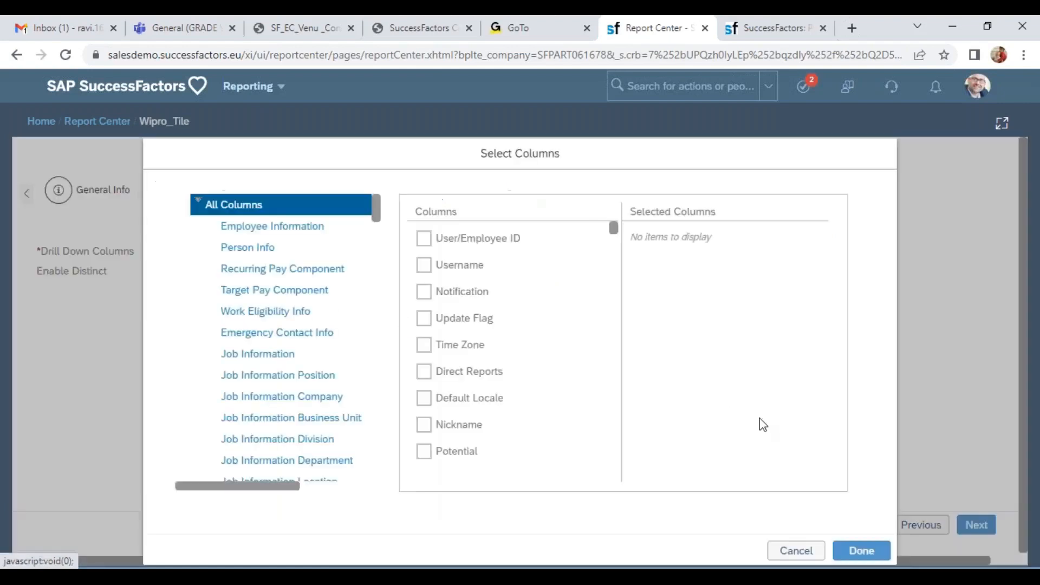
{"action": "left_click", "coordinate": [796, 550]}
{"action": "left_click", "coordinate": [981, 526]}
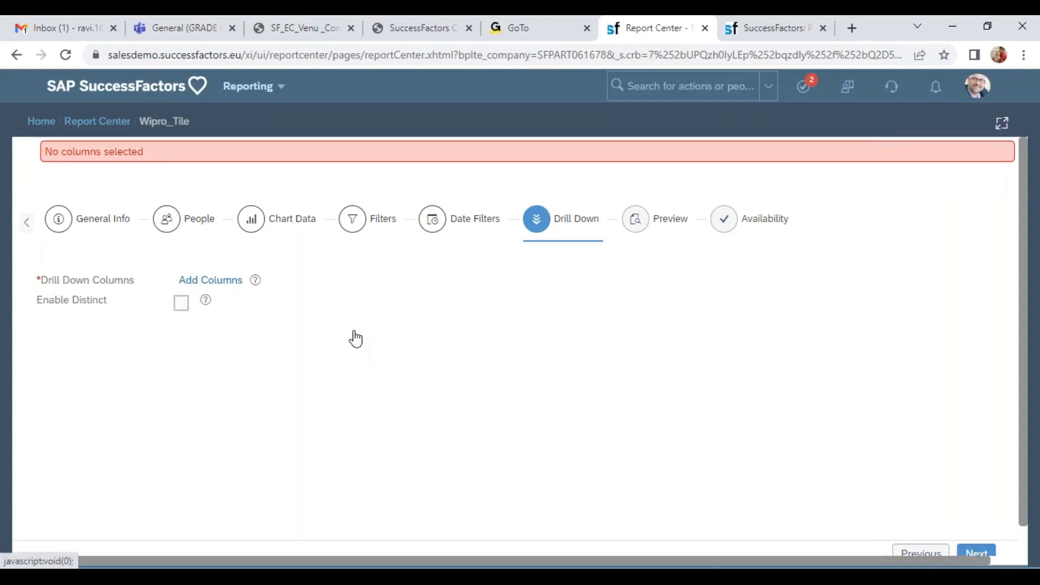
Step: Add User/Employee ID as the tile's drill-down column, leaving Enable Distinct off
{"action": "left_click", "coordinate": [238, 281]}
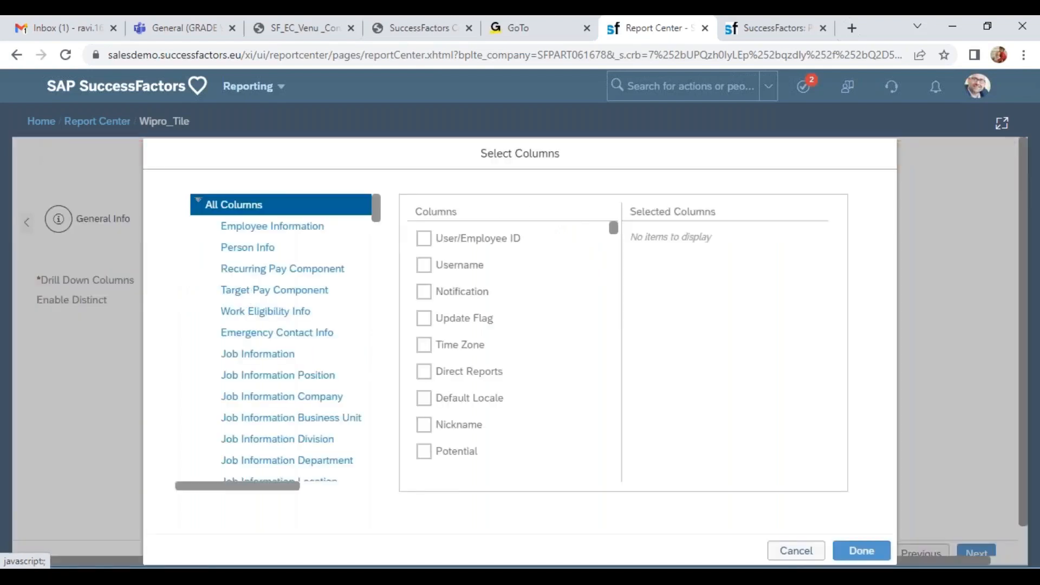
{"action": "left_click", "coordinate": [425, 239]}
{"action": "left_click", "coordinate": [861, 550]}
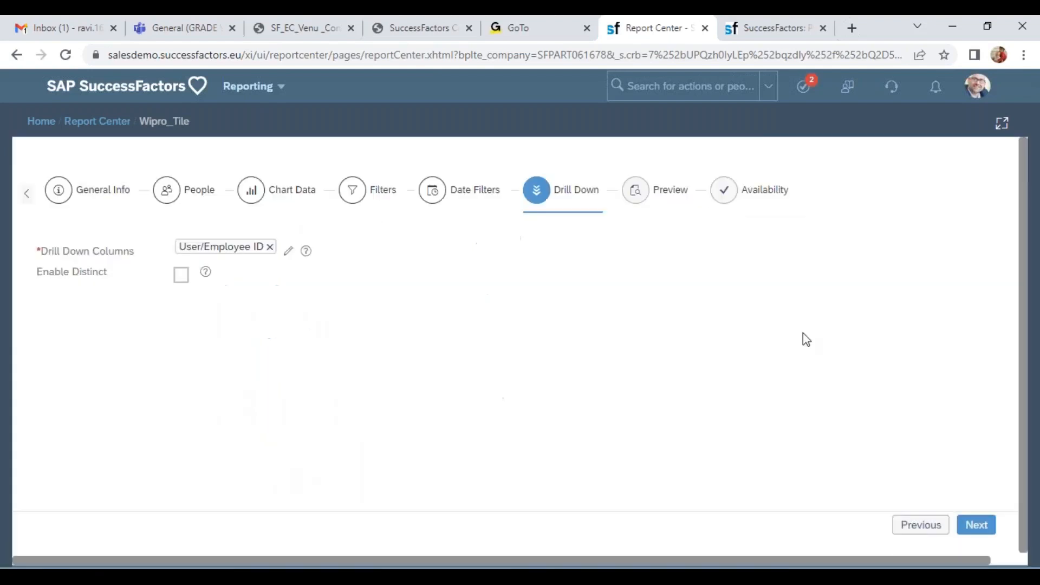
Step: Preview Wipro_Tile and examine the count and percentage of individual pie chart segments
{"action": "left_click", "coordinate": [633, 192]}
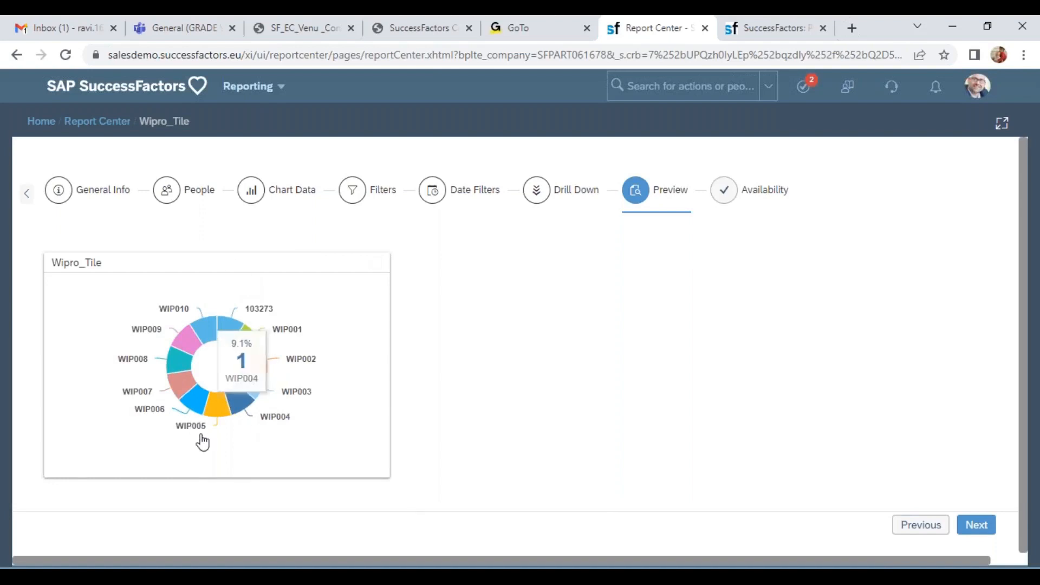
{"action": "mouse_move", "coordinate": [235, 334]}
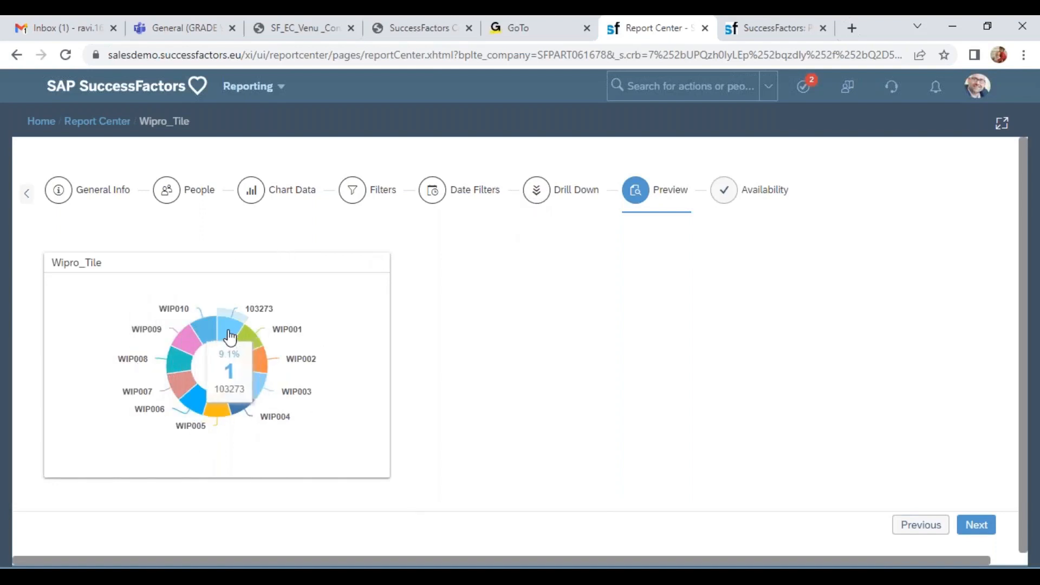
{"action": "mouse_move", "coordinate": [250, 397]}
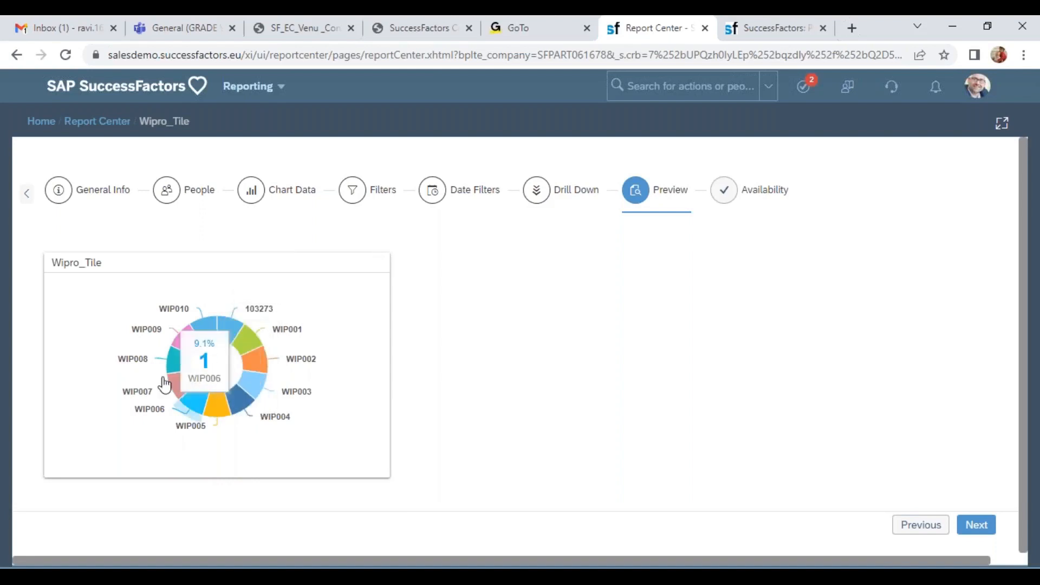
Step: Make Wipro_Tile active, enable its availability on the Homepage, and save the tile
{"action": "left_click", "coordinate": [724, 190]}
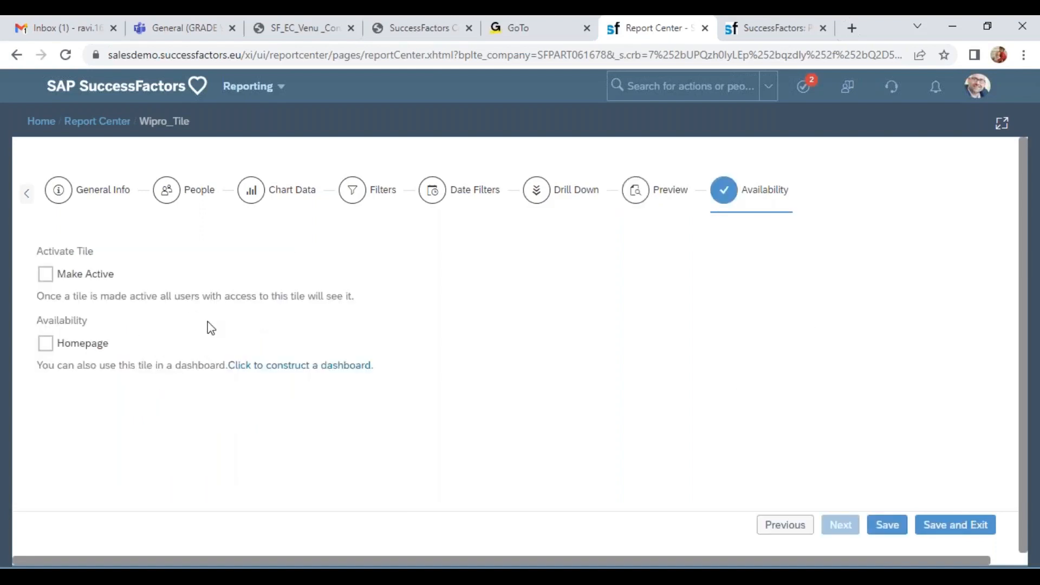
{"action": "left_click", "coordinate": [45, 274]}
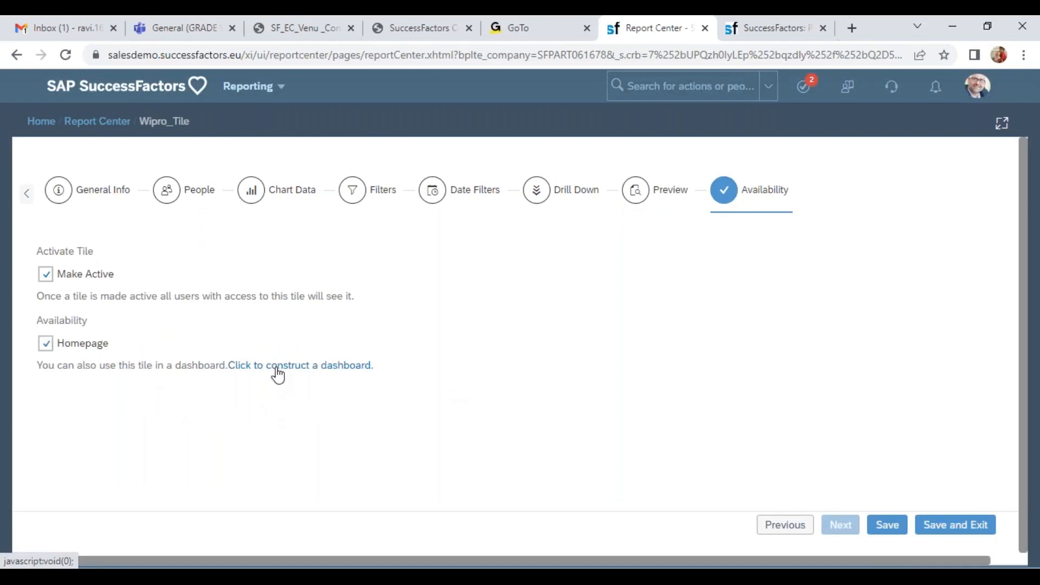
{"action": "left_click", "coordinate": [903, 528]}
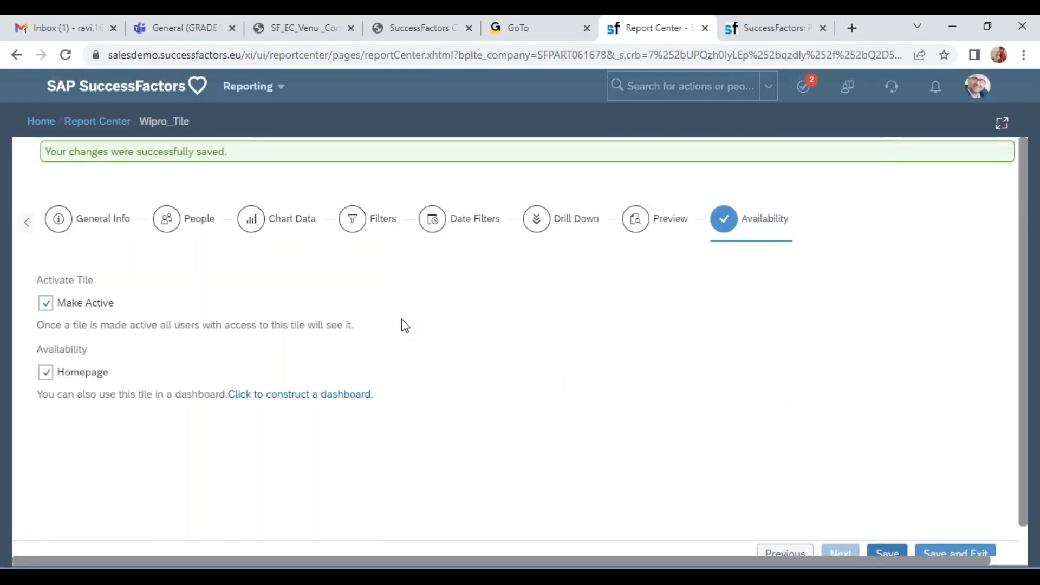
Step: Review the columns available for the chart's Category, keep User/Employee ID, and return to the Availability stage
{"action": "left_click", "coordinate": [238, 218]}
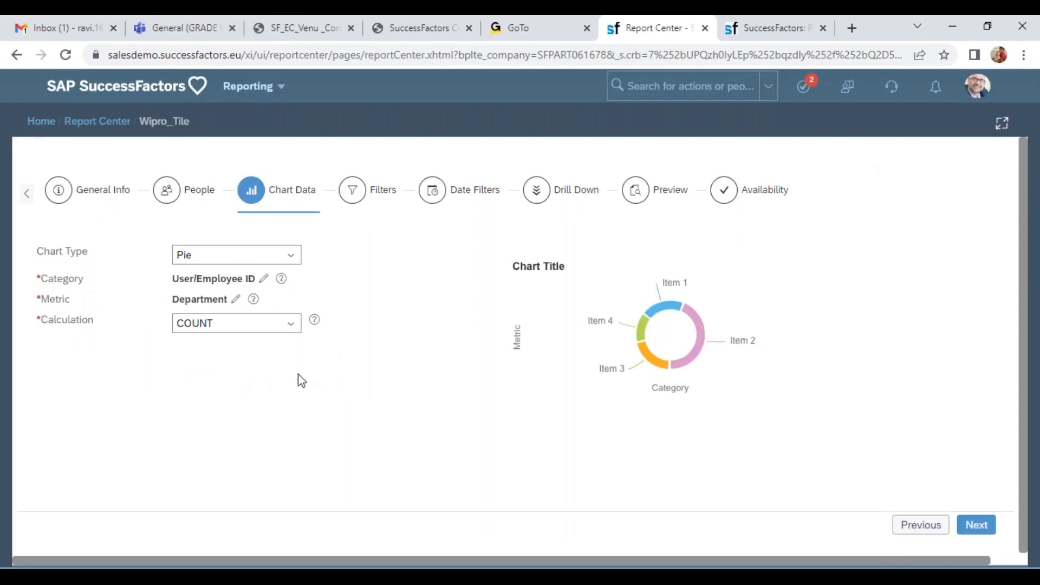
{"action": "left_click", "coordinate": [265, 279]}
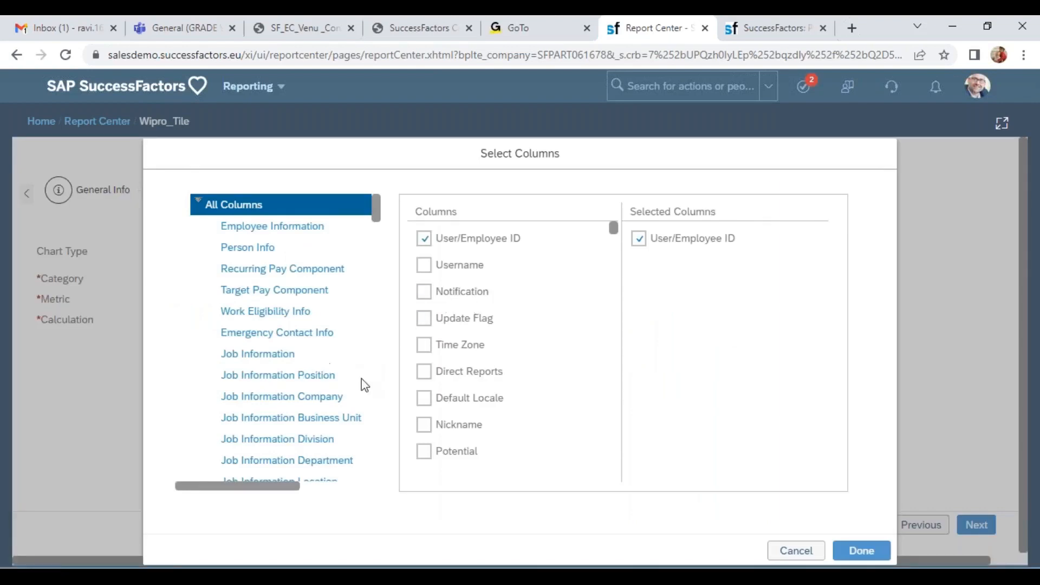
{"action": "scroll", "coordinate": [379, 234], "scroll_direction": "down", "scroll_amount": 5}
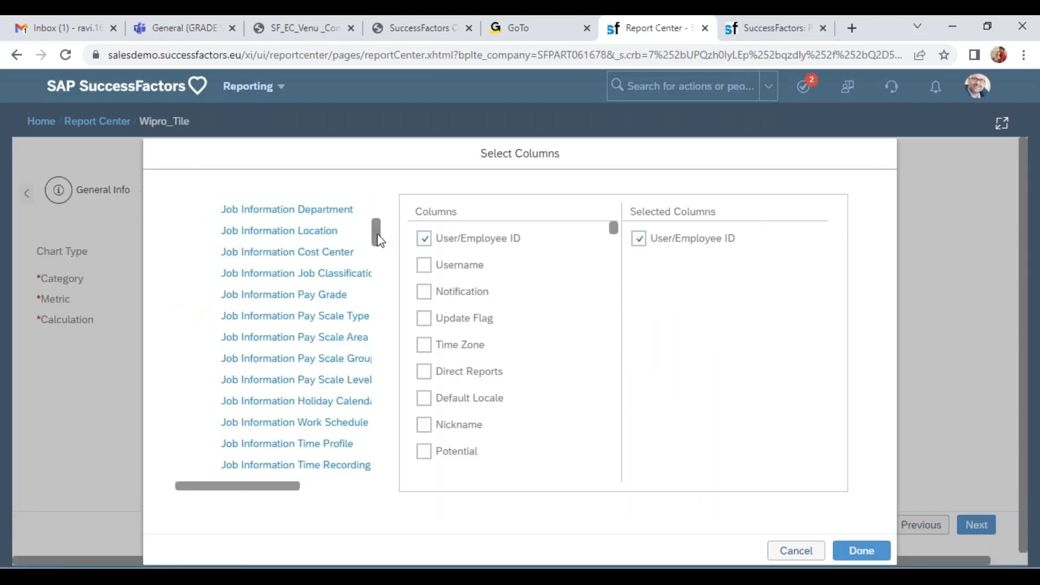
{"action": "scroll", "coordinate": [358, 253], "scroll_direction": "up", "scroll_amount": 5}
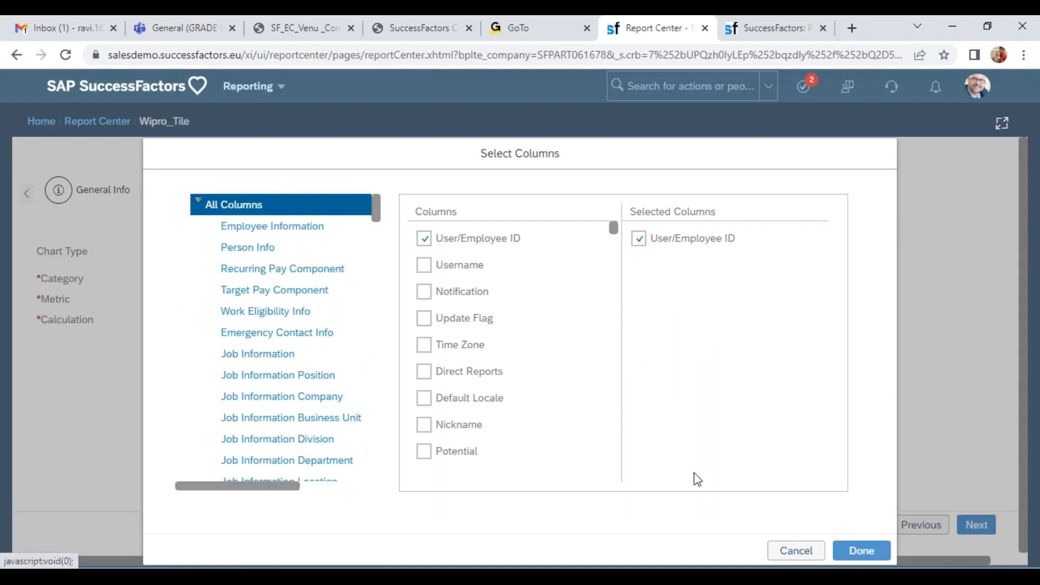
{"action": "left_click", "coordinate": [843, 551]}
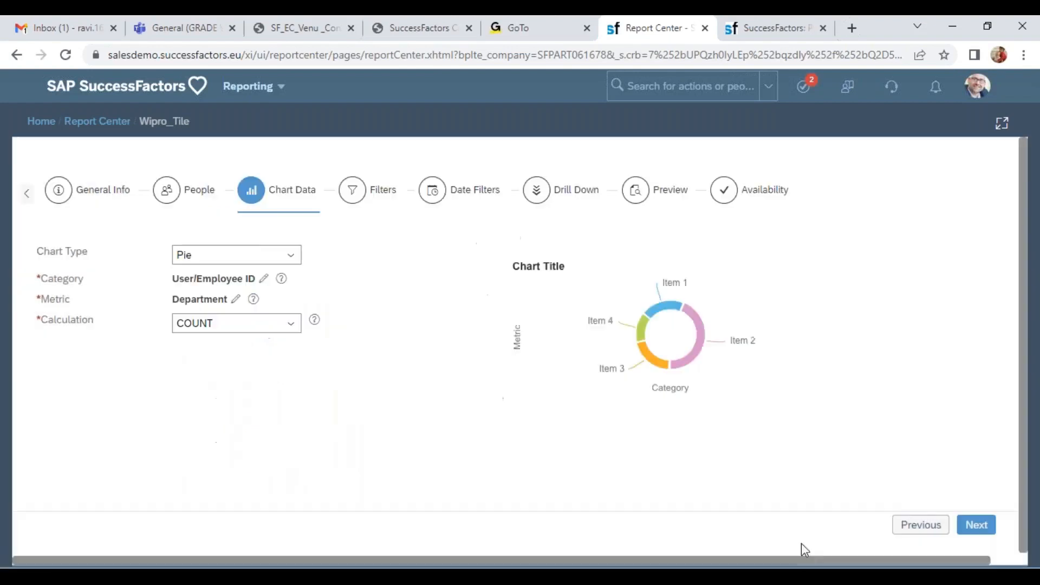
{"action": "left_click", "coordinate": [989, 525]}
{"action": "left_click", "coordinate": [991, 527]}
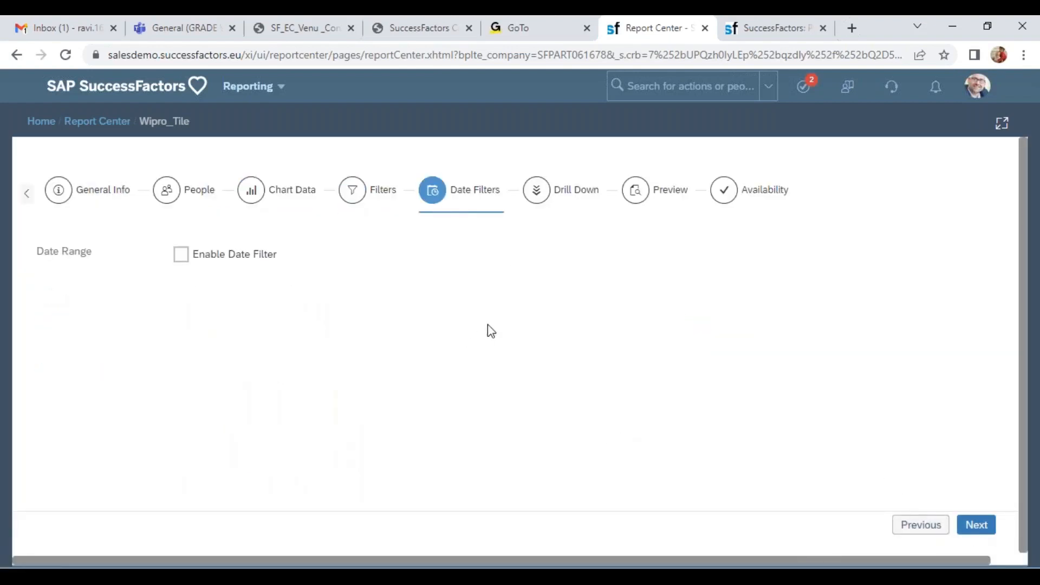
{"action": "left_click", "coordinate": [980, 533]}
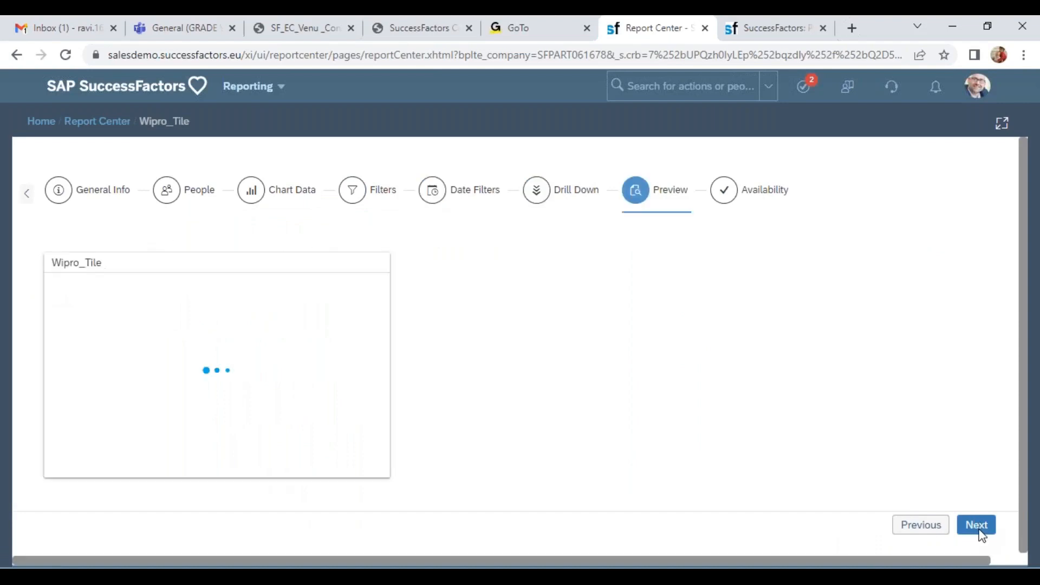
{"action": "left_click", "coordinate": [980, 530]}
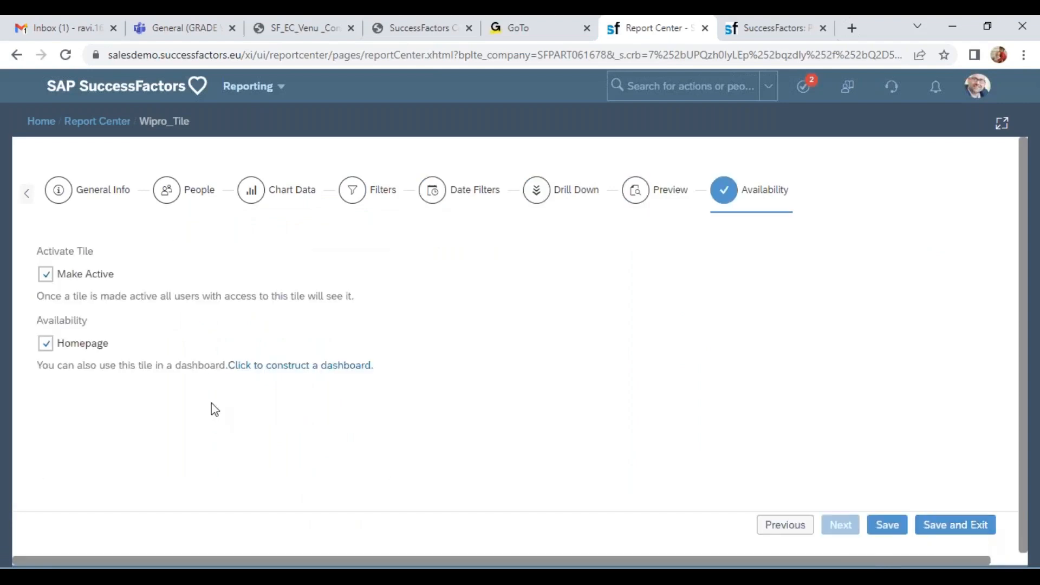
Step: Save the tile, start constructing a tile-based dashboard from it, and name the dashboard Wipro Dashboard
{"action": "left_click", "coordinate": [356, 370]}
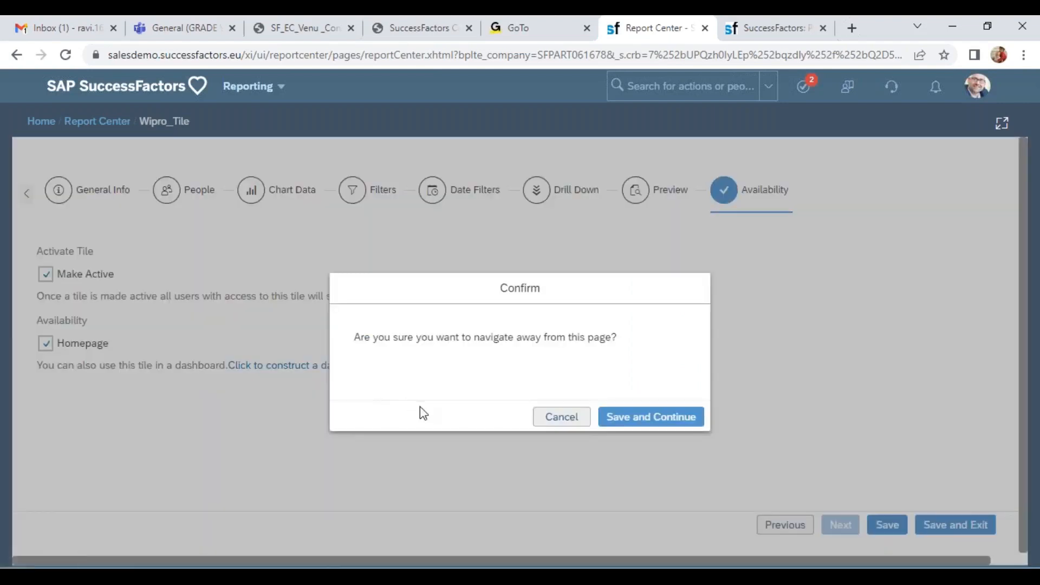
{"action": "left_click", "coordinate": [621, 416]}
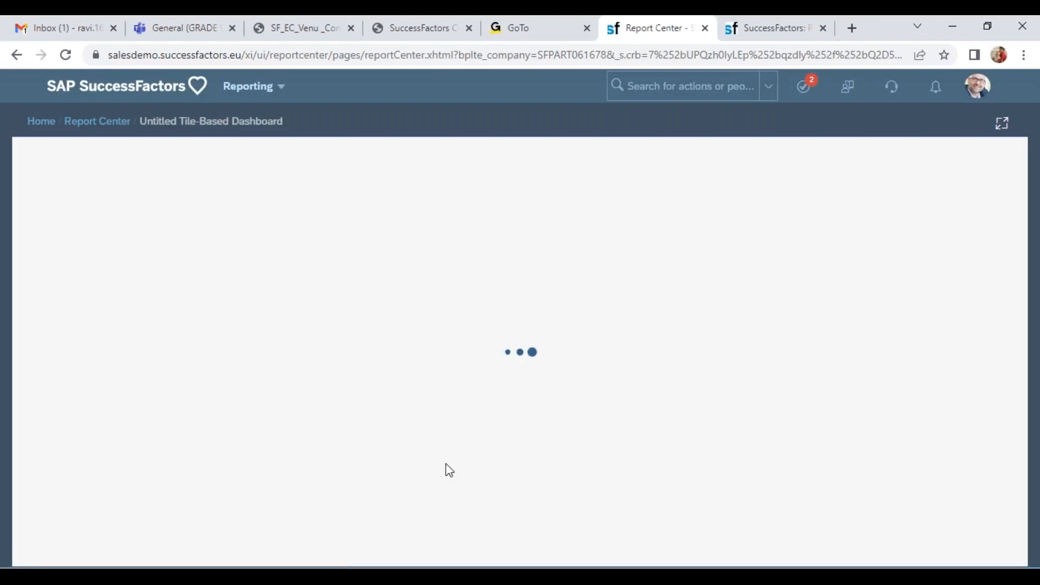
{"action": "left_click", "coordinate": [229, 282]}
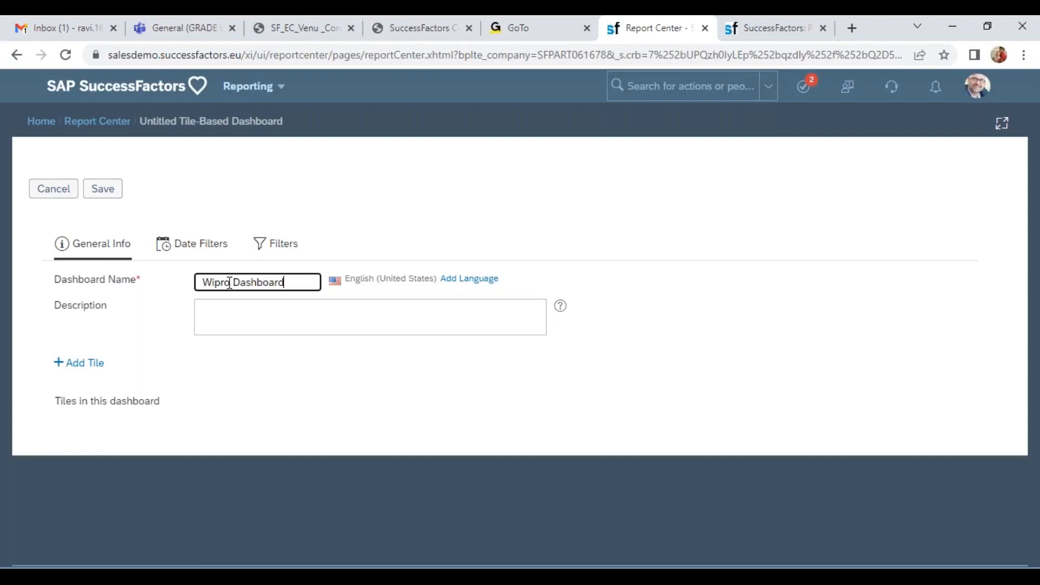
{"action": "left_click", "coordinate": [378, 371]}
Step: Add Wipro_Tile to Wipro Dashboard and save the dashboard
{"action": "left_click", "coordinate": [89, 362]}
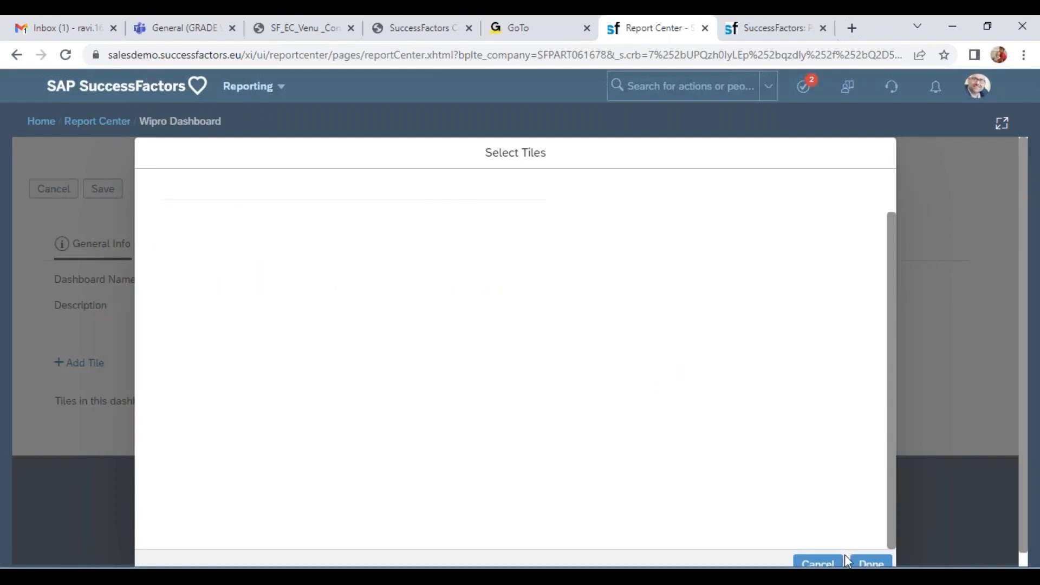
{"action": "left_click", "coordinate": [832, 563]}
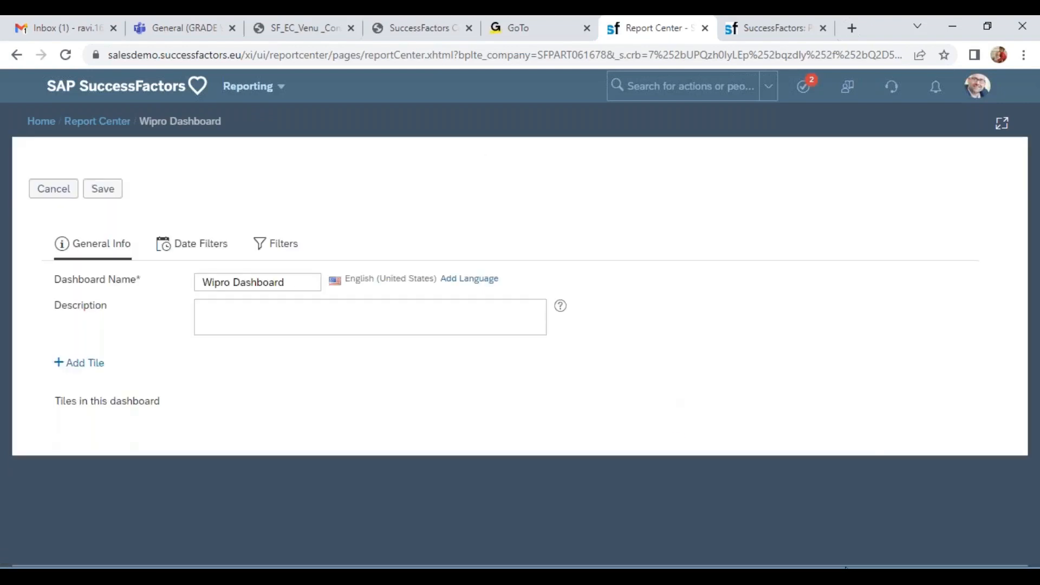
{"action": "left_click", "coordinate": [87, 369]}
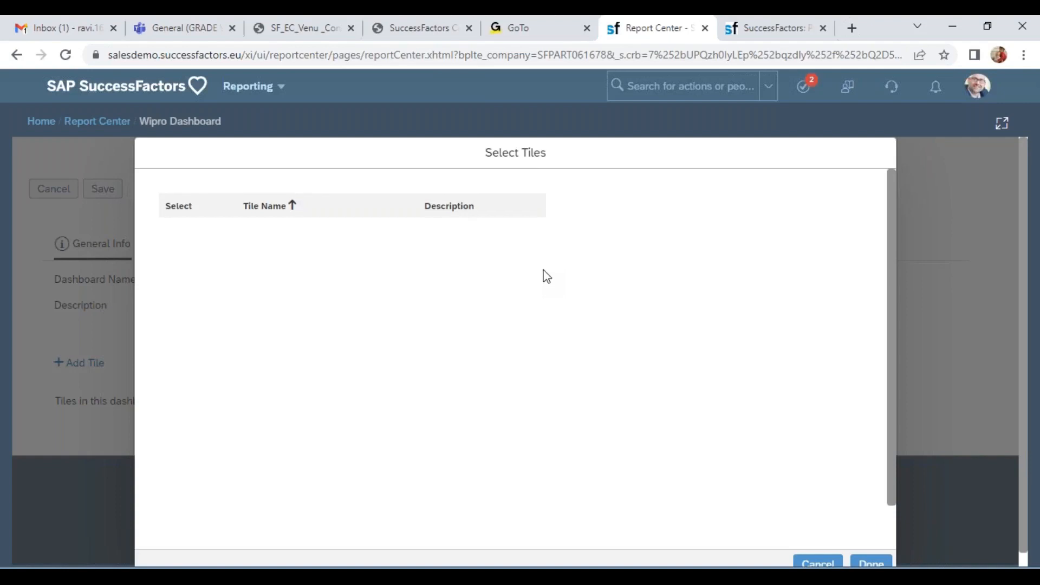
{"action": "double_click", "coordinate": [239, 215]}
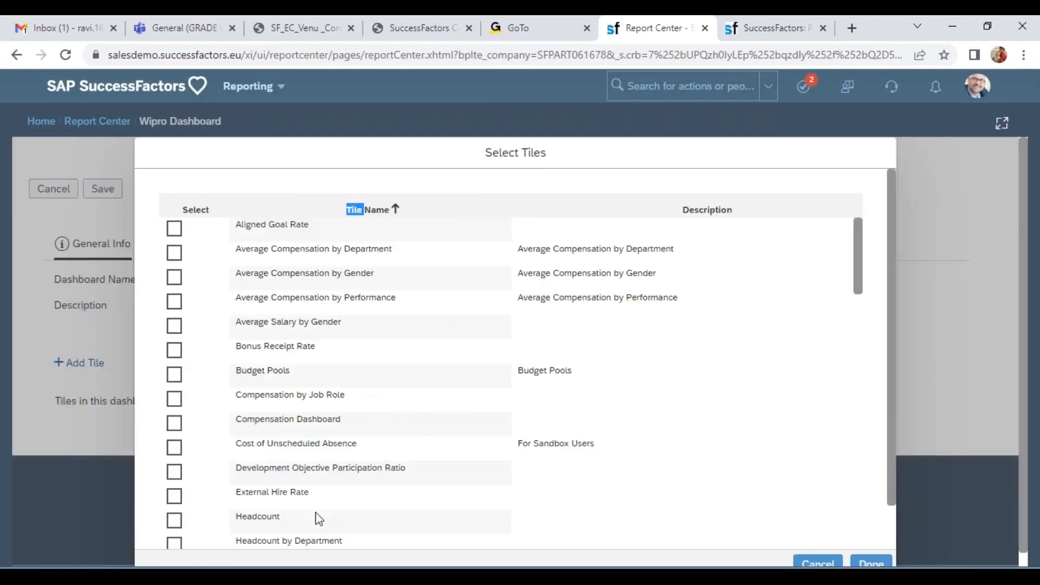
{"action": "scroll", "coordinate": [343, 494], "scroll_direction": "down", "scroll_amount": 15}
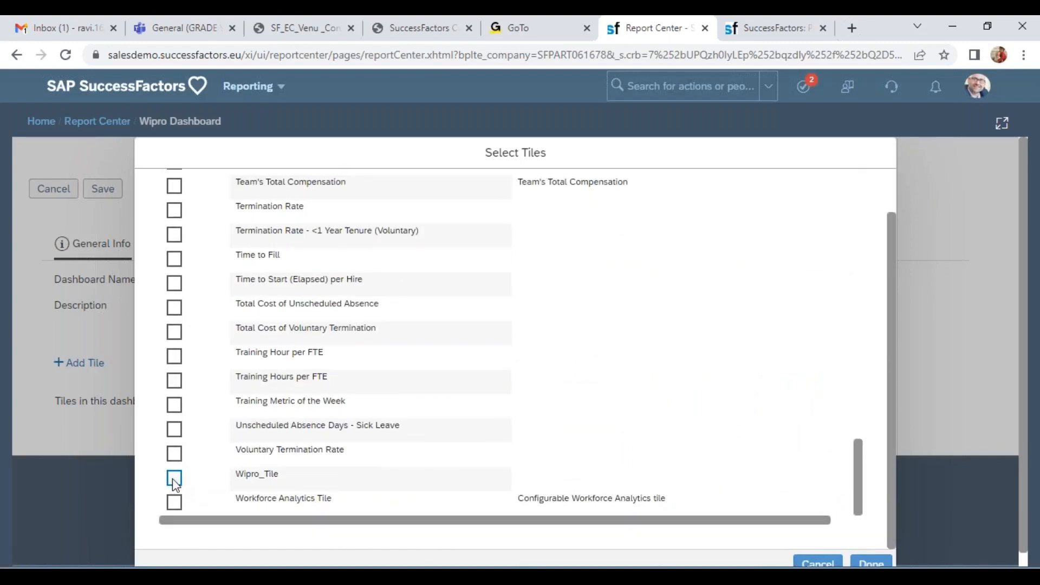
{"action": "left_click", "coordinate": [869, 563]}
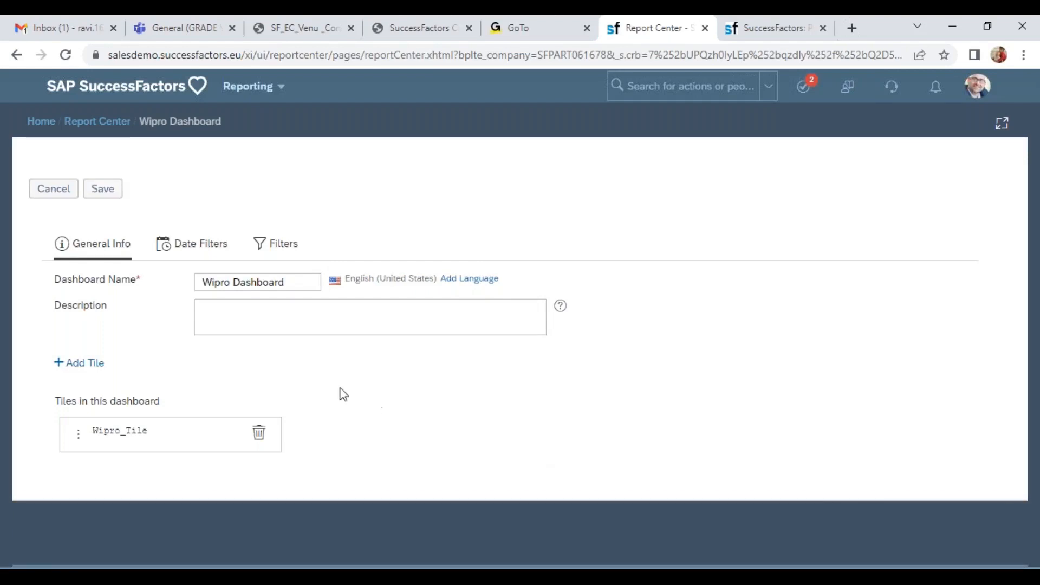
{"action": "left_click", "coordinate": [87, 189]}
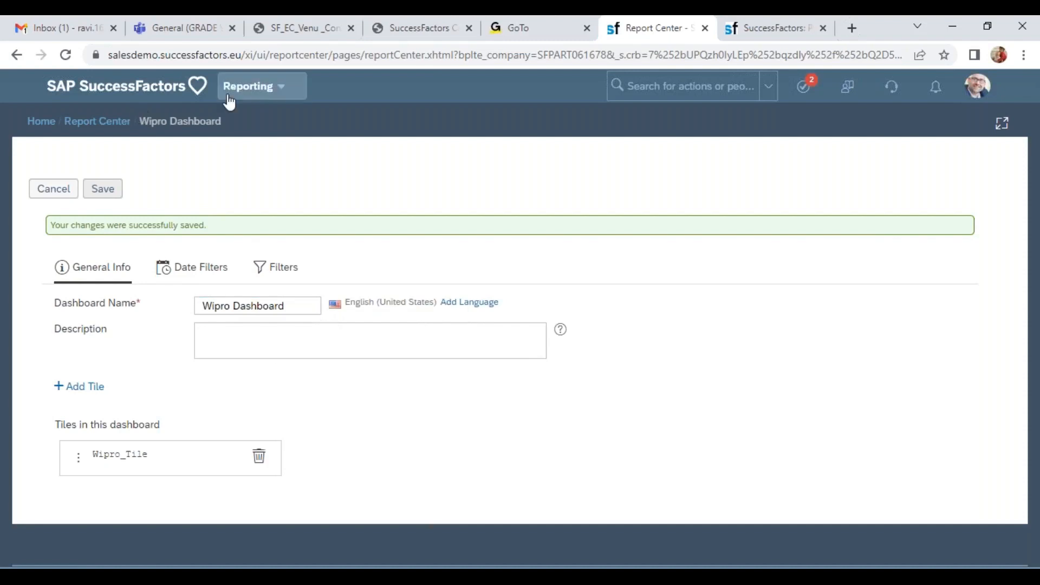
Step: Leave the dashboard editor for the SuccessFactors home page and look through its cards for the tile
{"action": "left_click", "coordinate": [270, 93]}
{"action": "left_click", "coordinate": [274, 111]}
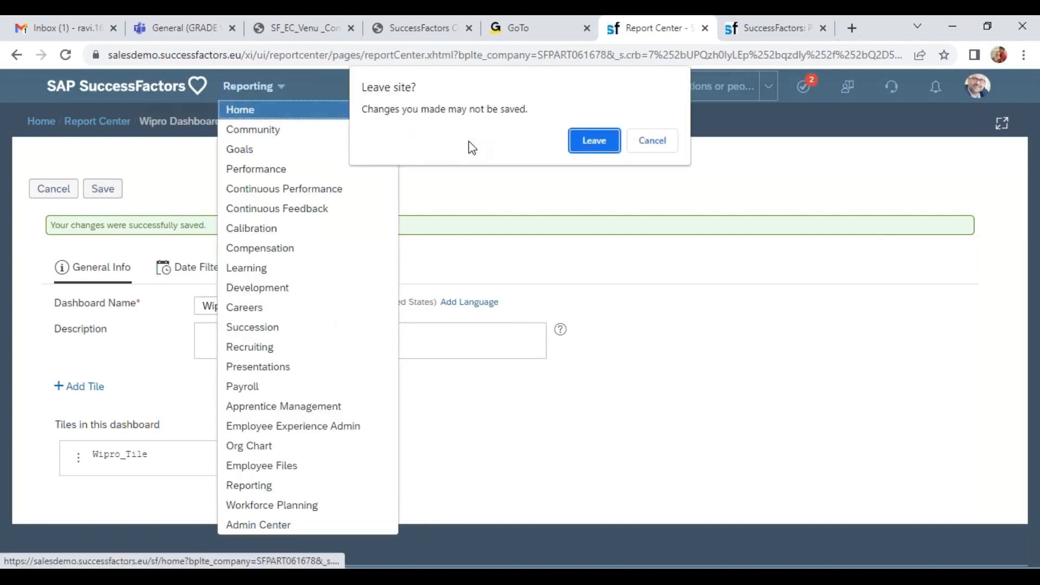
{"action": "left_click", "coordinate": [596, 141]}
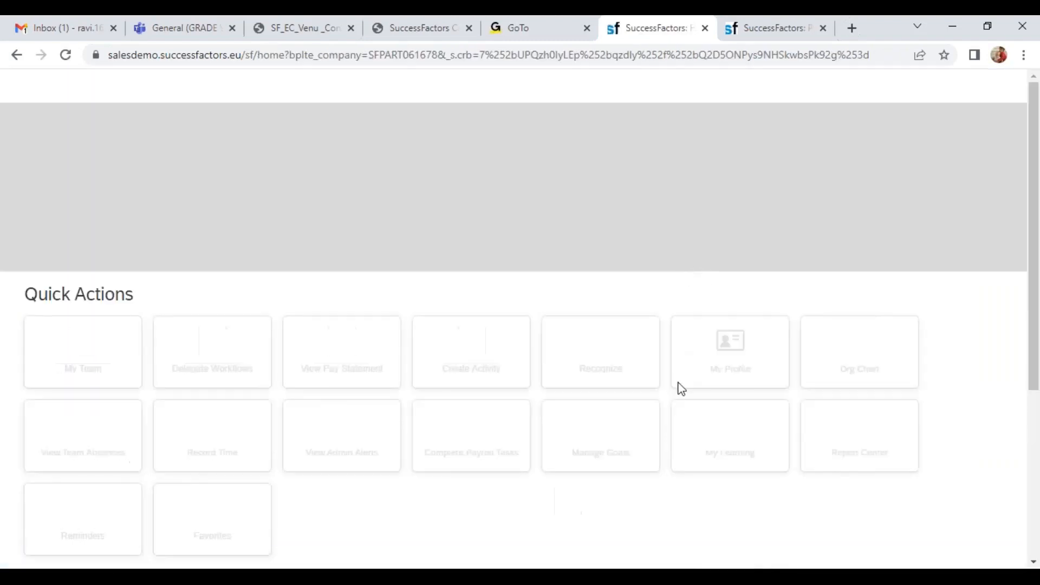
{"action": "scroll", "coordinate": [733, 287], "scroll_direction": "down", "scroll_amount": 12}
{"action": "scroll", "coordinate": [433, 281], "scroll_direction": "up", "scroll_amount": 12}
{"action": "scroll", "coordinate": [478, 284], "scroll_direction": "down", "scroll_amount": 10}
{"action": "scroll", "coordinate": [478, 284], "scroll_direction": "down", "scroll_amount": 4}
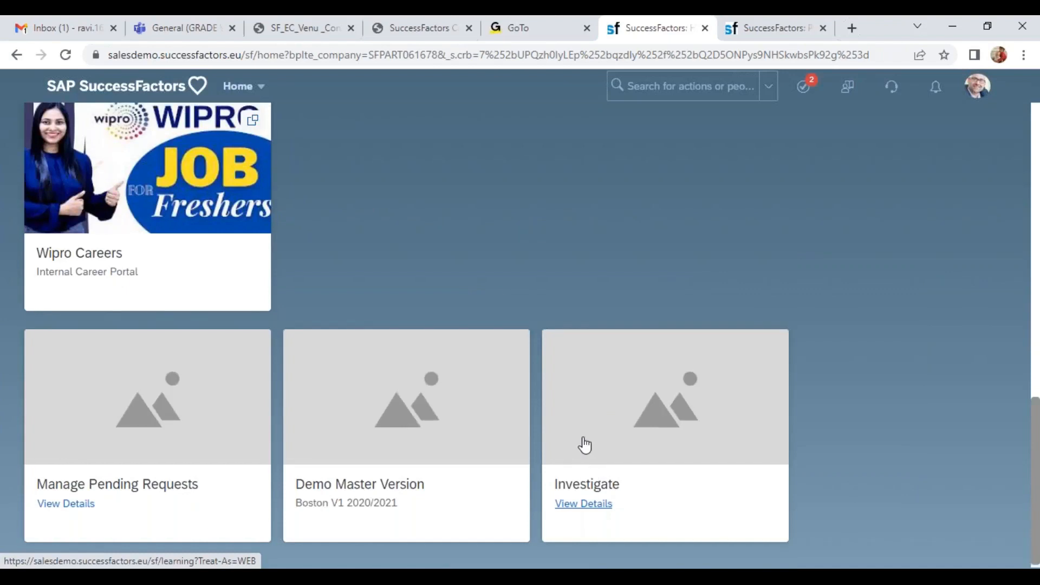
{"action": "scroll", "coordinate": [584, 444], "scroll_direction": "up", "scroll_amount": 10}
Step: Search the available actions for the home page administration and open Manage Home Page
{"action": "left_click", "coordinate": [682, 86]}
{"action": "type", "text": "man om"}
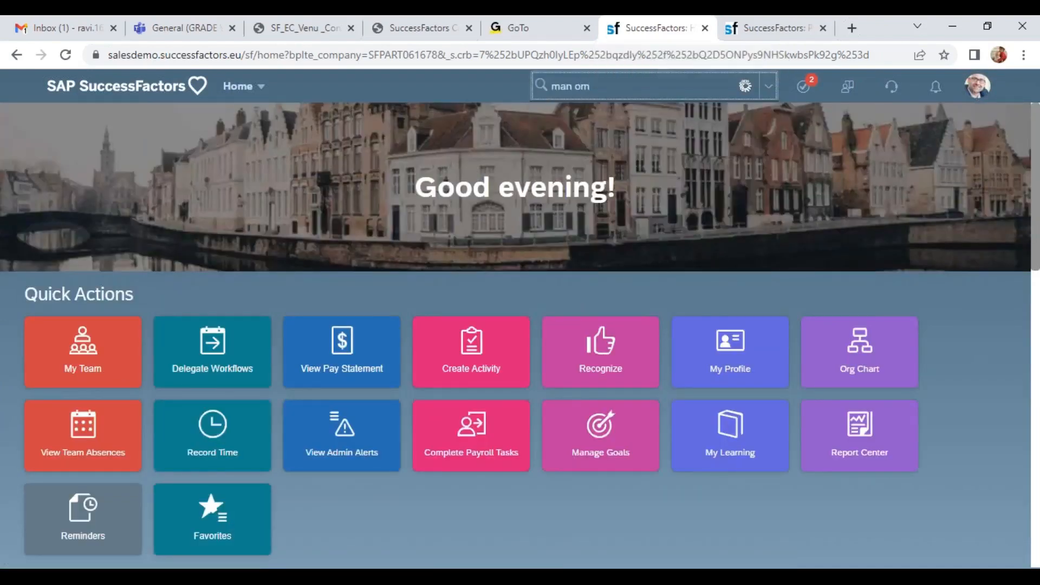
{"action": "key", "text": "BackSpace"}
{"action": "key", "text": "BackSpace"}
{"action": "type", "text": "home pag"}
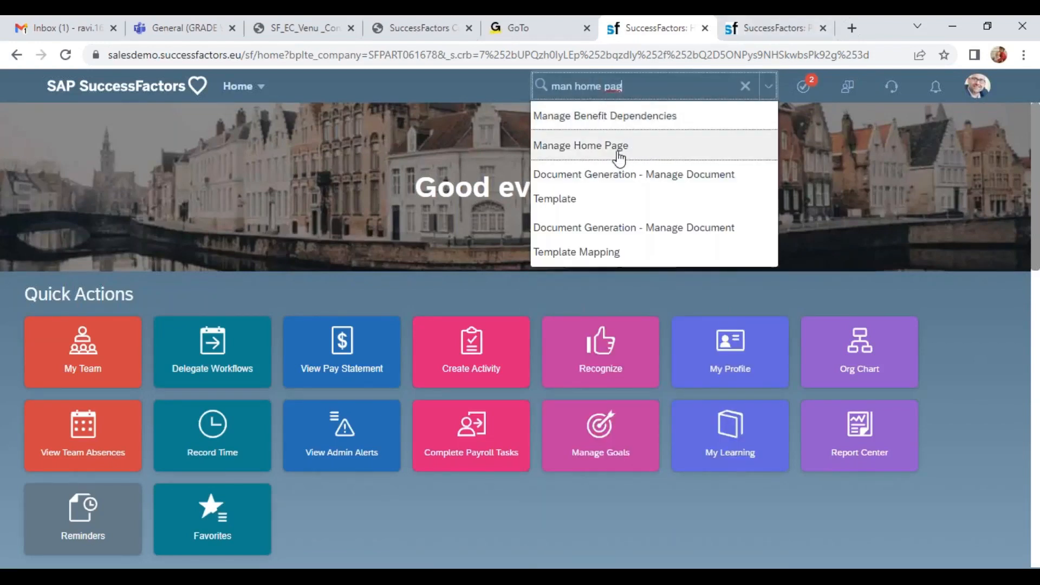
{"action": "left_click", "coordinate": [619, 154]}
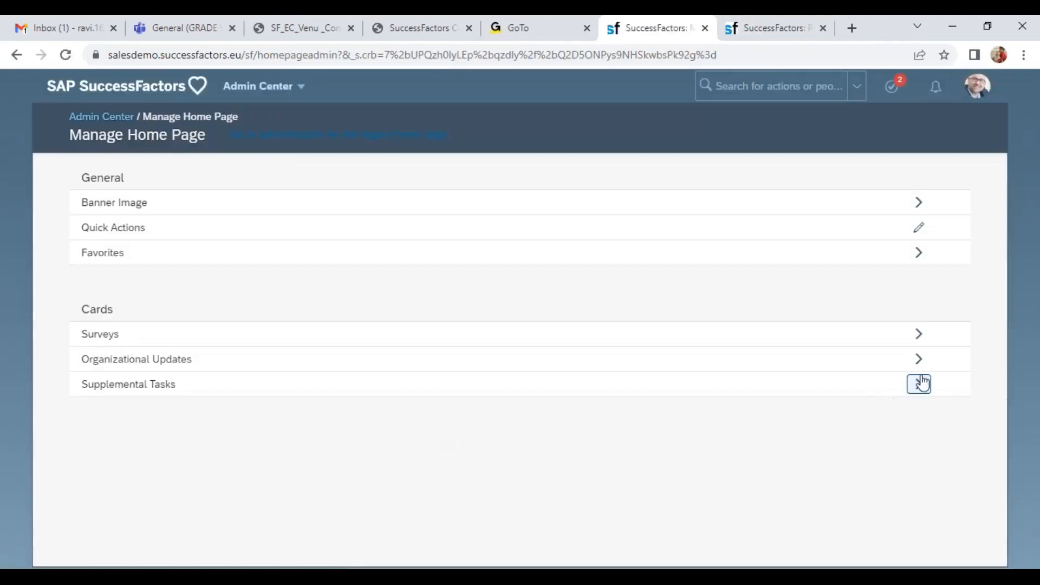
Step: Examine the custom cards in the Default Folder and the Wipro folder under Organizational Updates
{"action": "left_click", "coordinate": [918, 359]}
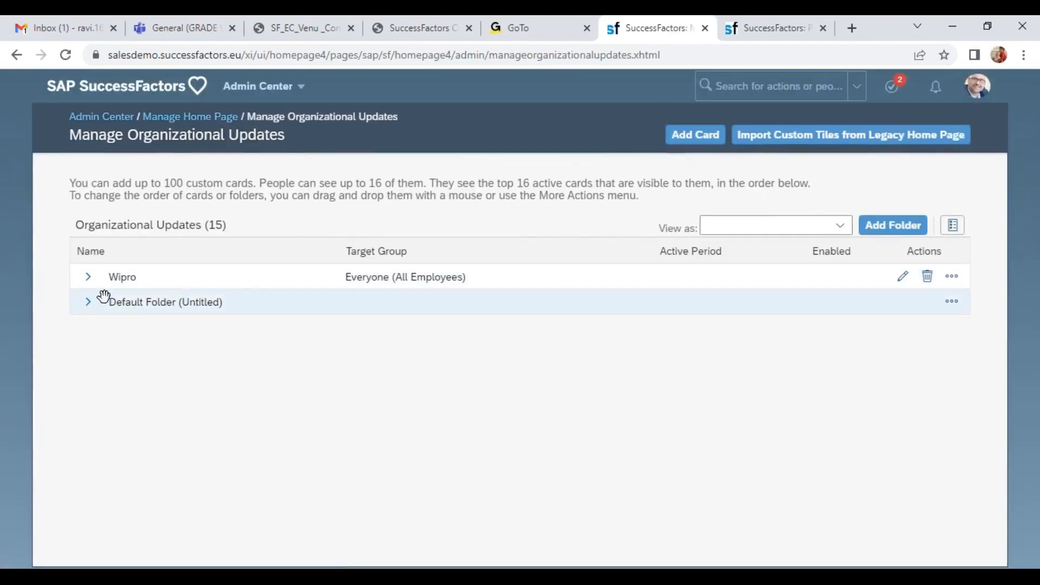
{"action": "left_click", "coordinate": [88, 303]}
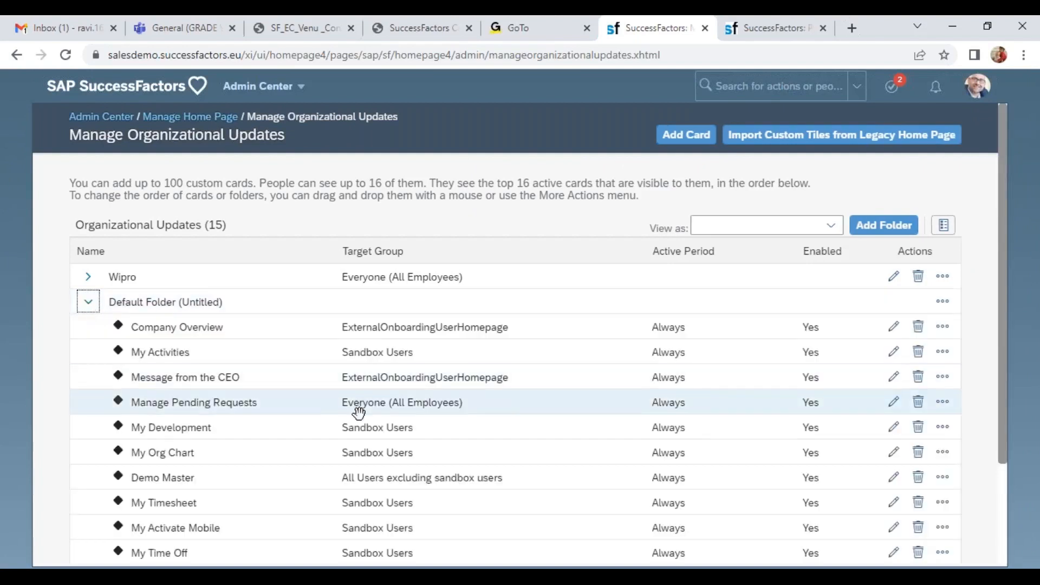
{"action": "scroll", "coordinate": [349, 441], "scroll_direction": "down", "scroll_amount": 3}
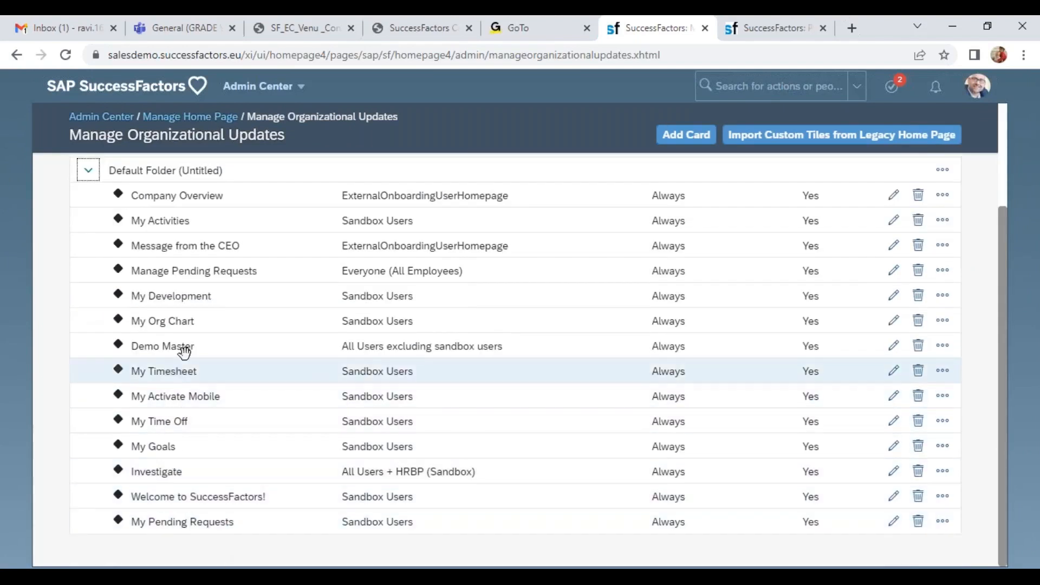
{"action": "scroll", "coordinate": [274, 341], "scroll_direction": "up", "scroll_amount": 3}
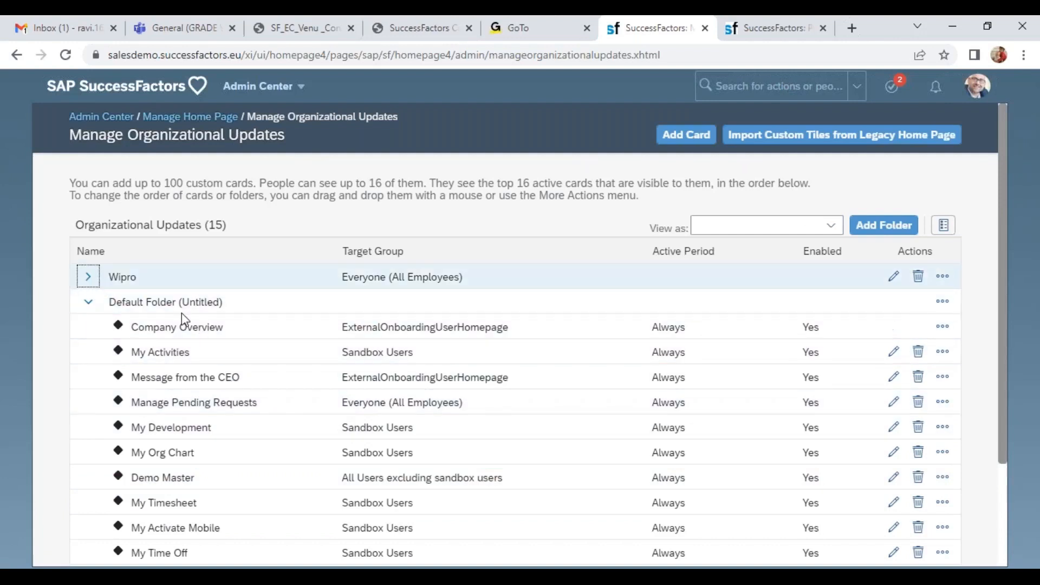
{"action": "left_click", "coordinate": [89, 277]}
{"action": "scroll", "coordinate": [263, 401], "scroll_direction": "down", "scroll_amount": 3}
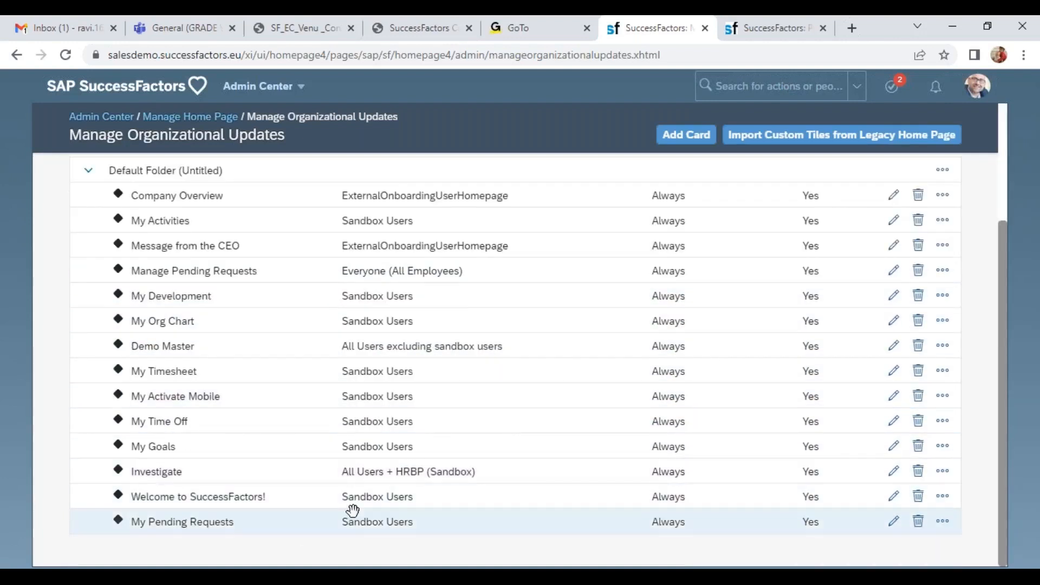
{"action": "scroll", "coordinate": [162, 308], "scroll_direction": "up", "scroll_amount": 1}
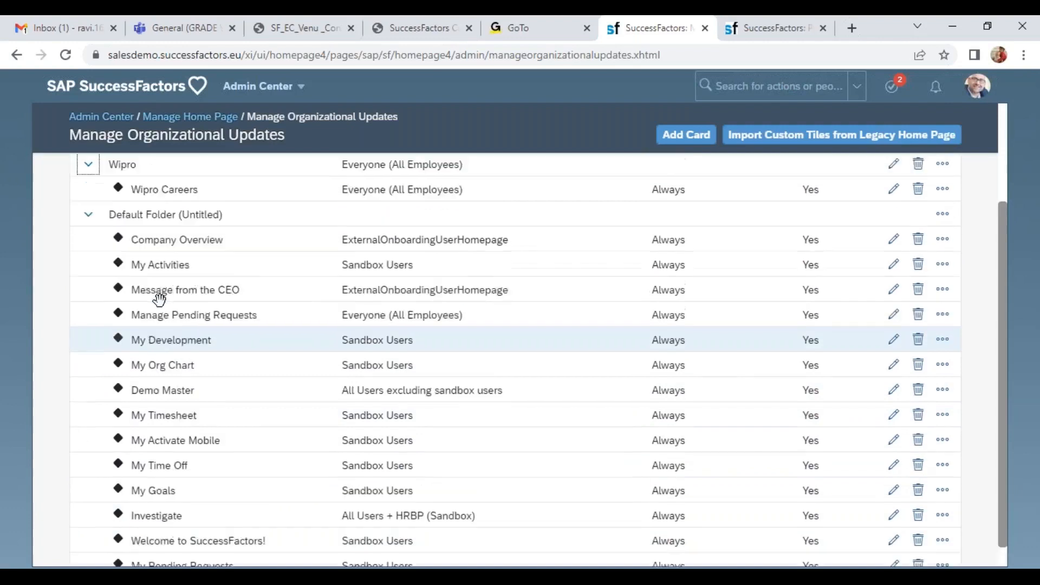
{"action": "scroll", "coordinate": [158, 298], "scroll_direction": "up", "scroll_amount": 2}
Step: Leave Organizational Updates and return to the SuccessFactors home page
{"action": "left_click", "coordinate": [220, 117]}
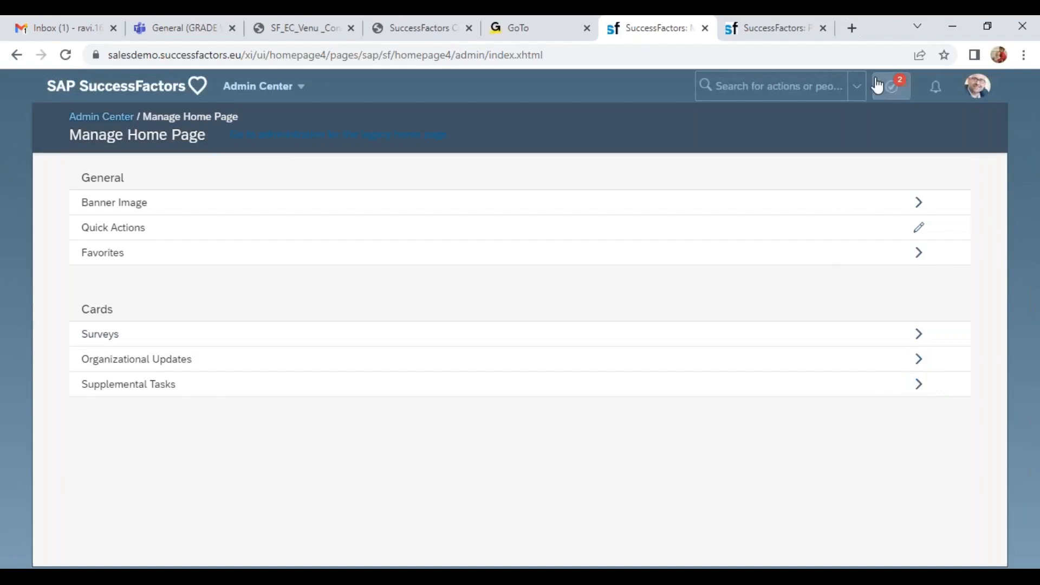
{"action": "left_click", "coordinate": [258, 90]}
{"action": "left_click", "coordinate": [261, 116]}
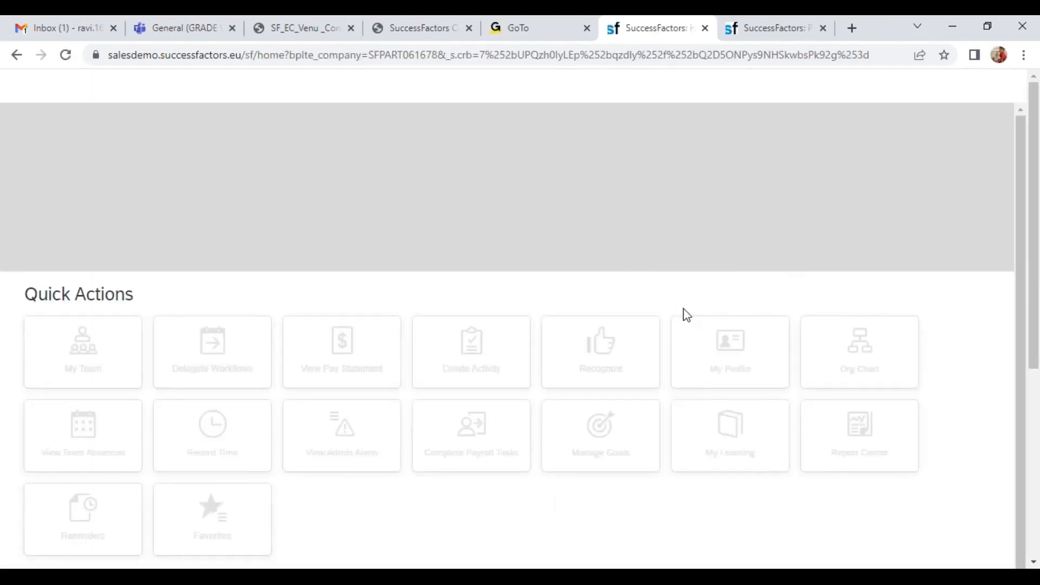
Step: Look through the home page sections down to the cards under Organizational Updates for the Wipro tile
{"action": "scroll", "coordinate": [685, 319], "scroll_direction": "down", "scroll_amount": 10}
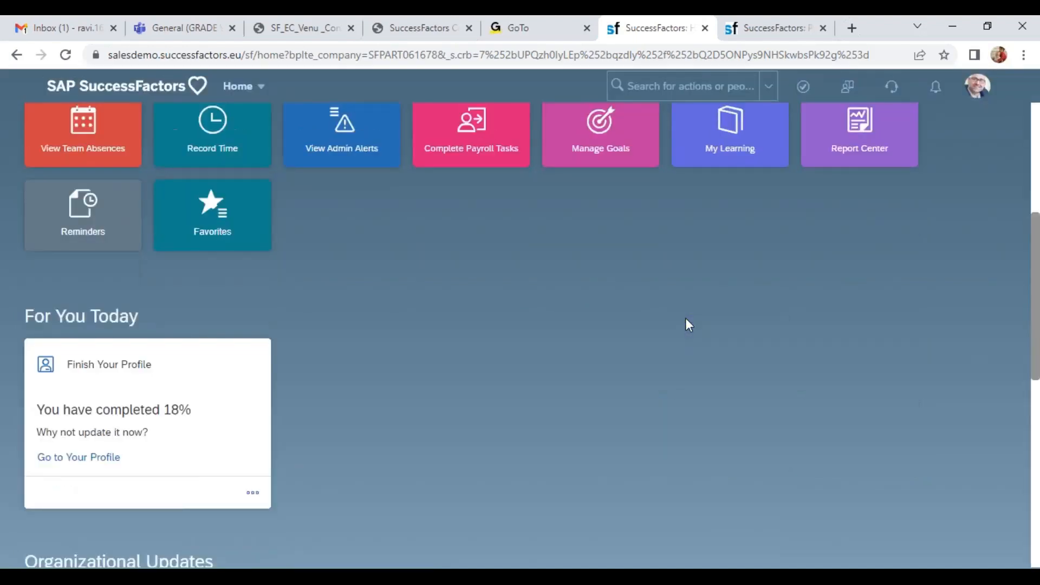
{"action": "scroll", "coordinate": [515, 322], "scroll_direction": "up", "scroll_amount": 2}
{"action": "scroll", "coordinate": [347, 346], "scroll_direction": "down", "scroll_amount": 7}
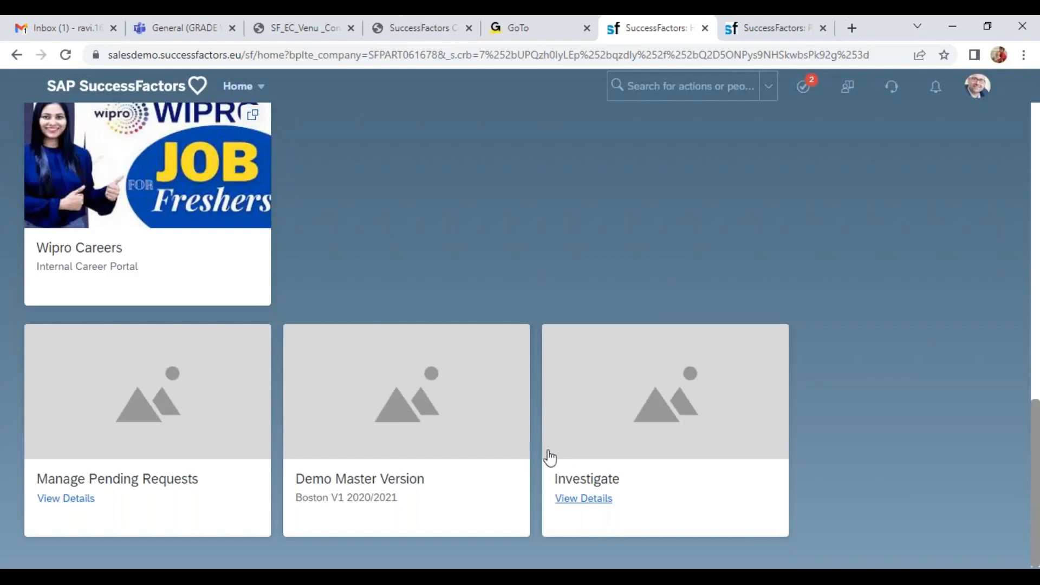
{"action": "scroll", "coordinate": [550, 457], "scroll_direction": "up", "scroll_amount": 8}
Step: Open the Admin Center, look through its tiles down to Integration Center, and view more of the Latest Check Tool Results
{"action": "left_click", "coordinate": [976, 86]}
{"action": "left_click", "coordinate": [888, 228]}
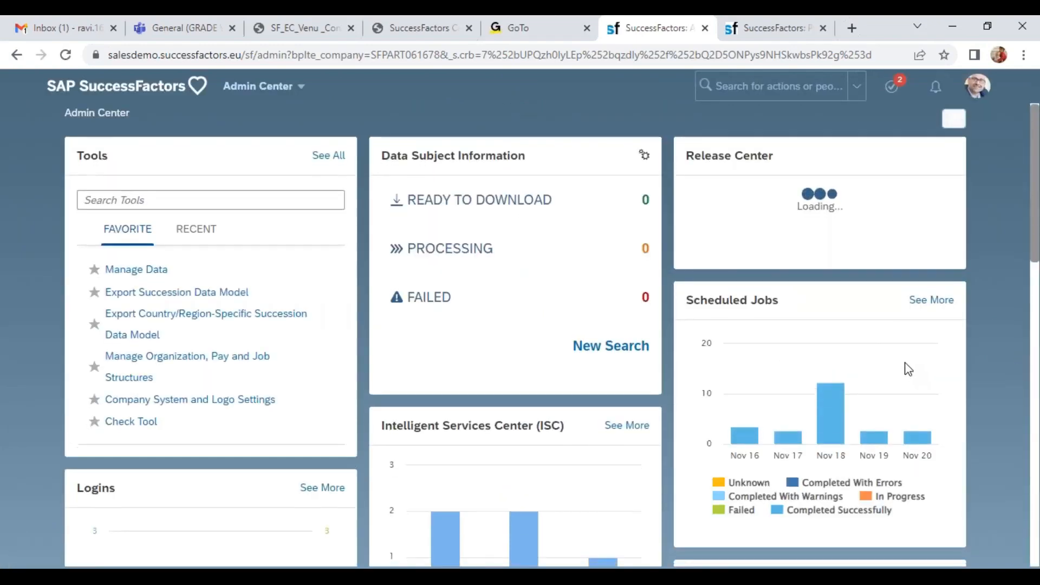
{"action": "scroll", "coordinate": [902, 367], "scroll_direction": "down", "scroll_amount": 5}
{"action": "scroll", "coordinate": [540, 271], "scroll_direction": "down", "scroll_amount": 5}
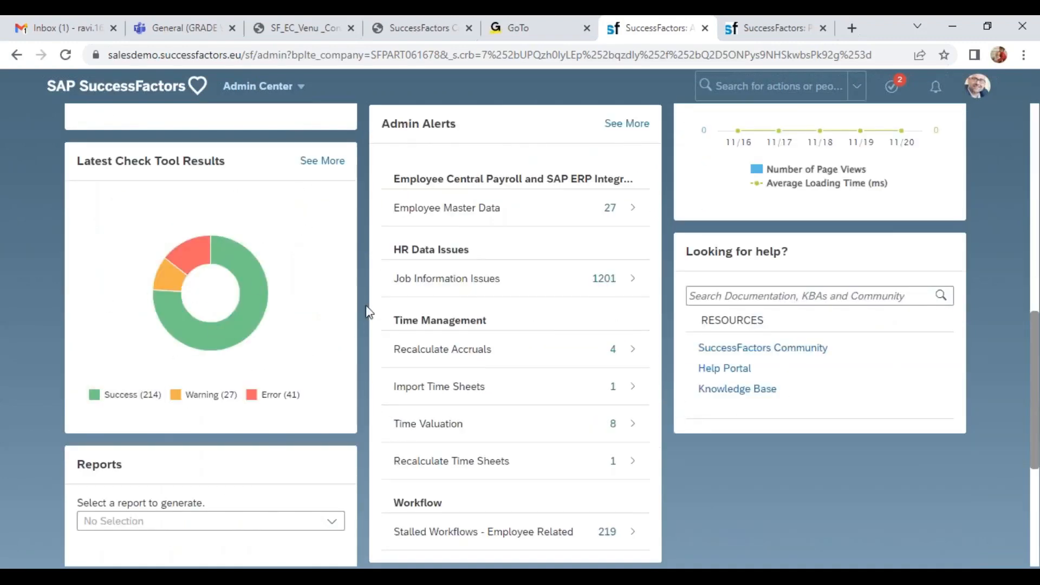
{"action": "scroll", "coordinate": [391, 301], "scroll_direction": "down", "scroll_amount": 5}
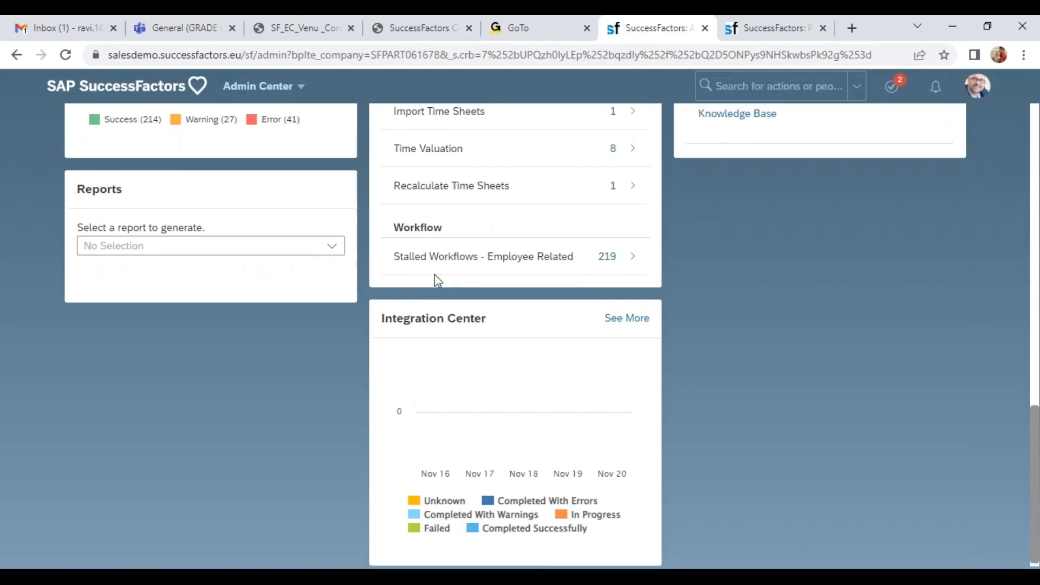
{"action": "scroll", "coordinate": [437, 280], "scroll_direction": "up", "scroll_amount": 5}
{"action": "left_click", "coordinate": [322, 183]}
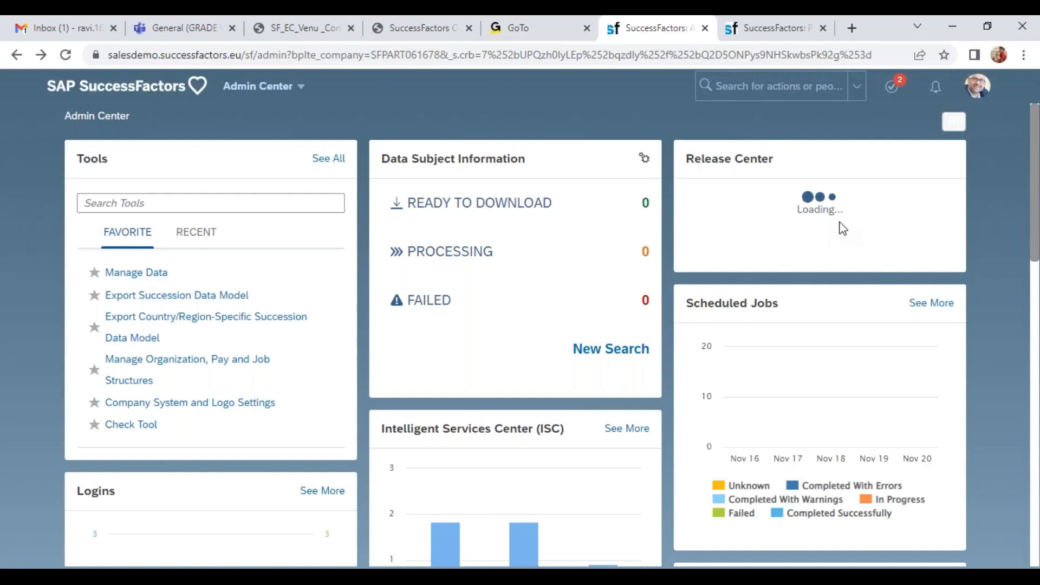
Step: Go through the Admin Center tiles again and examine the full list of reports offered by the Reports tile
{"action": "scroll", "coordinate": [840, 226], "scroll_direction": "down", "scroll_amount": 4}
{"action": "scroll", "coordinate": [872, 206], "scroll_direction": "up", "scroll_amount": 1}
{"action": "scroll", "coordinate": [901, 237], "scroll_direction": "down", "scroll_amount": 3}
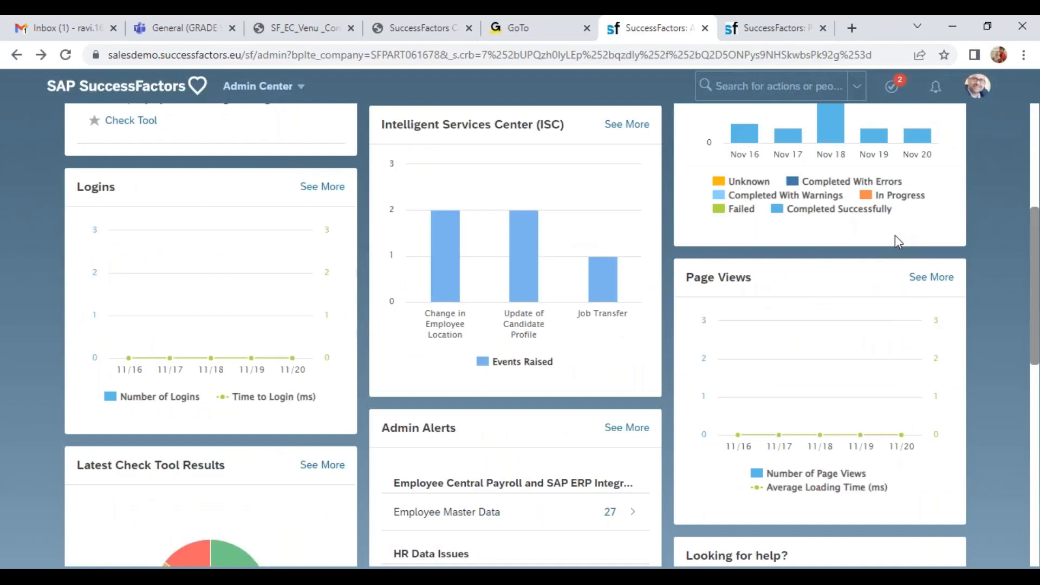
{"action": "scroll", "coordinate": [895, 236], "scroll_direction": "down", "scroll_amount": 3}
{"action": "scroll", "coordinate": [899, 241], "scroll_direction": "down", "scroll_amount": 6}
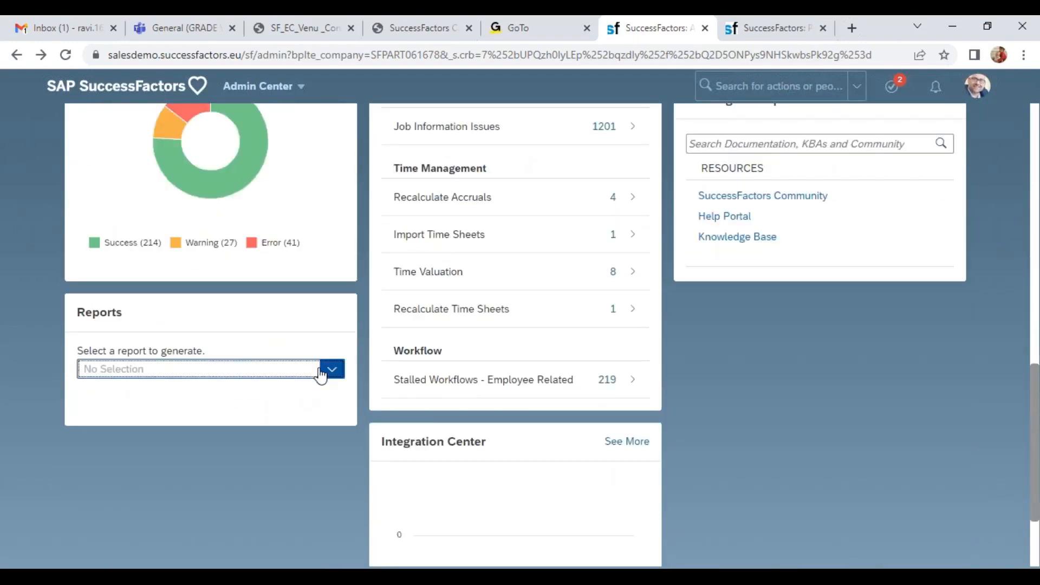
{"action": "left_click", "coordinate": [321, 374]}
{"action": "scroll", "coordinate": [316, 301], "scroll_direction": "down", "scroll_amount": 10}
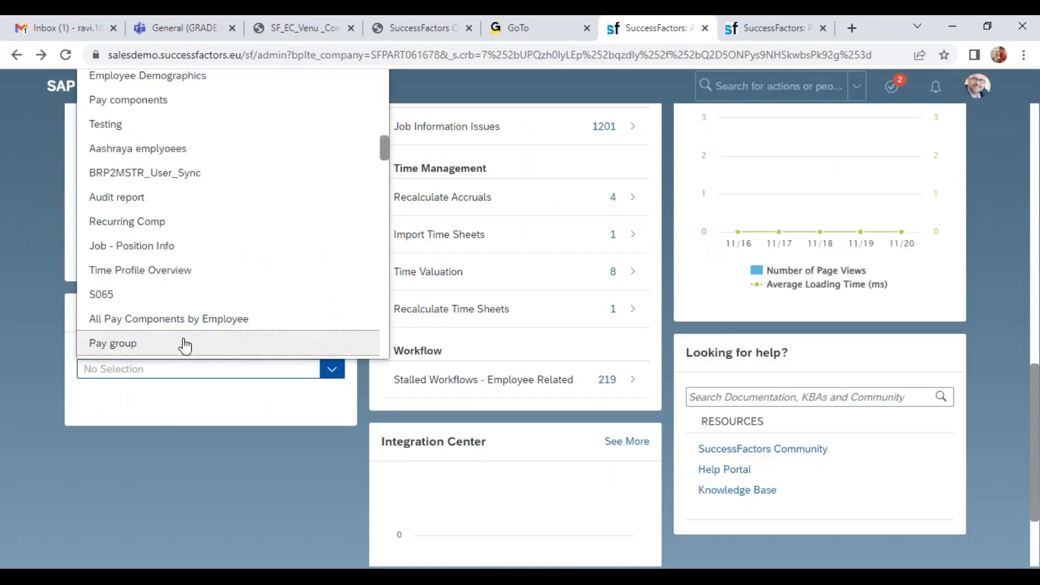
{"action": "scroll", "coordinate": [179, 307], "scroll_direction": "down", "scroll_amount": 15}
{"action": "scroll", "coordinate": [182, 309], "scroll_direction": "down", "scroll_amount": 10}
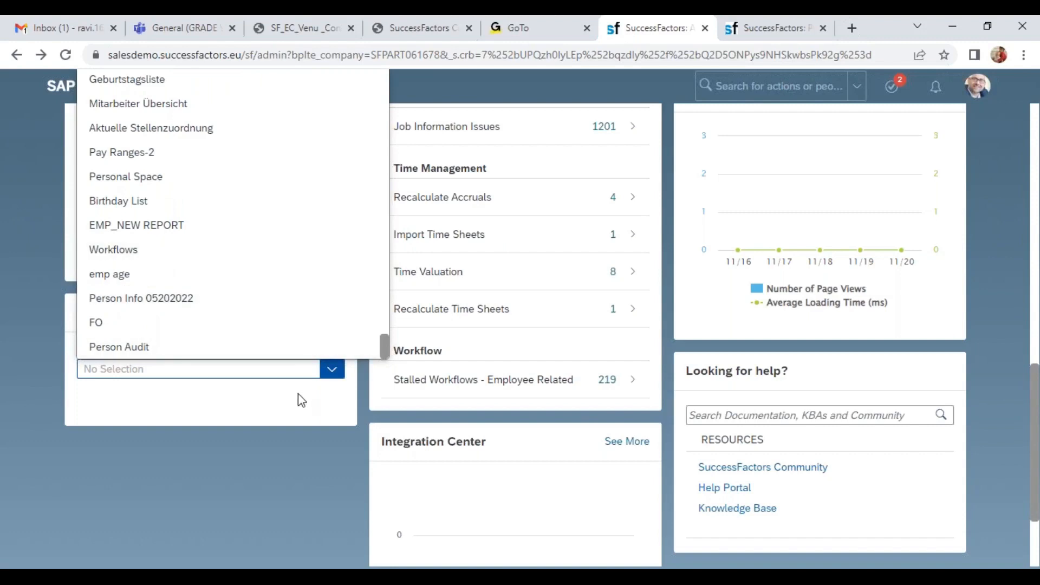
Step: Search the Reports tile's list for report names starting with W, then close the list
{"action": "key", "text": "w"}
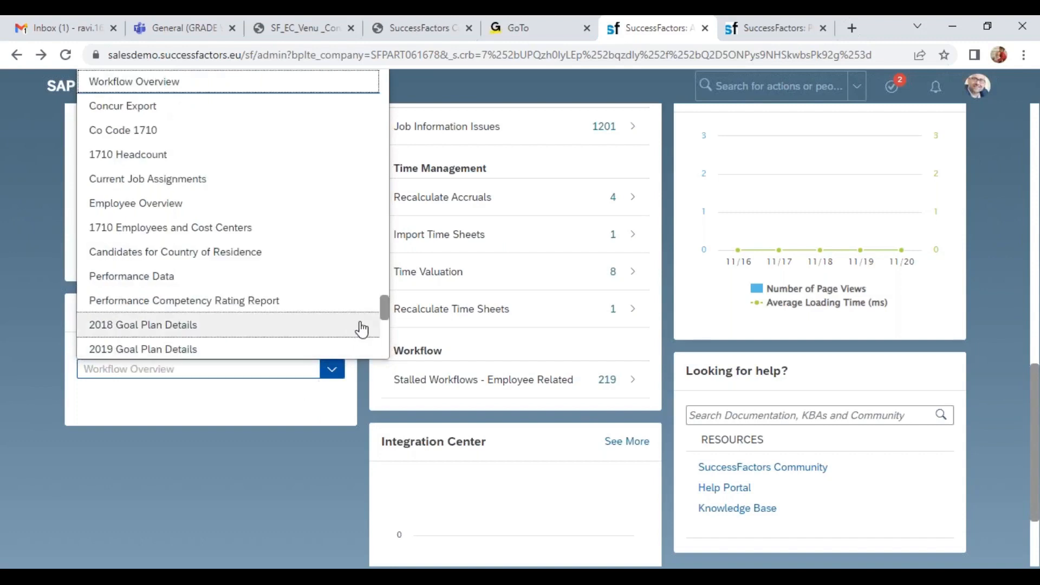
{"action": "key", "text": "w"}
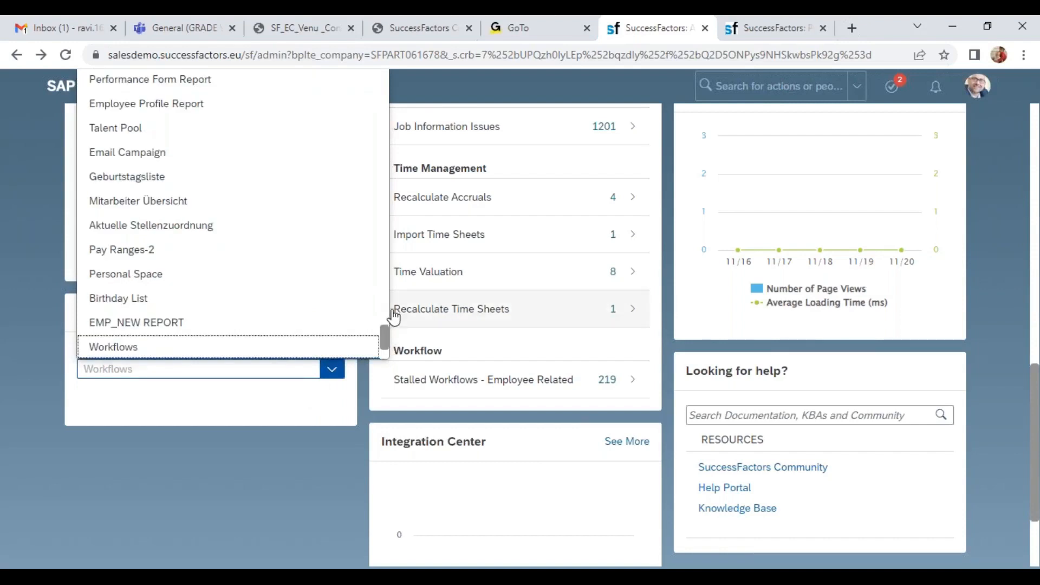
{"action": "key", "text": "w"}
{"action": "key", "text": "w"}
{"action": "key", "text": "w"}
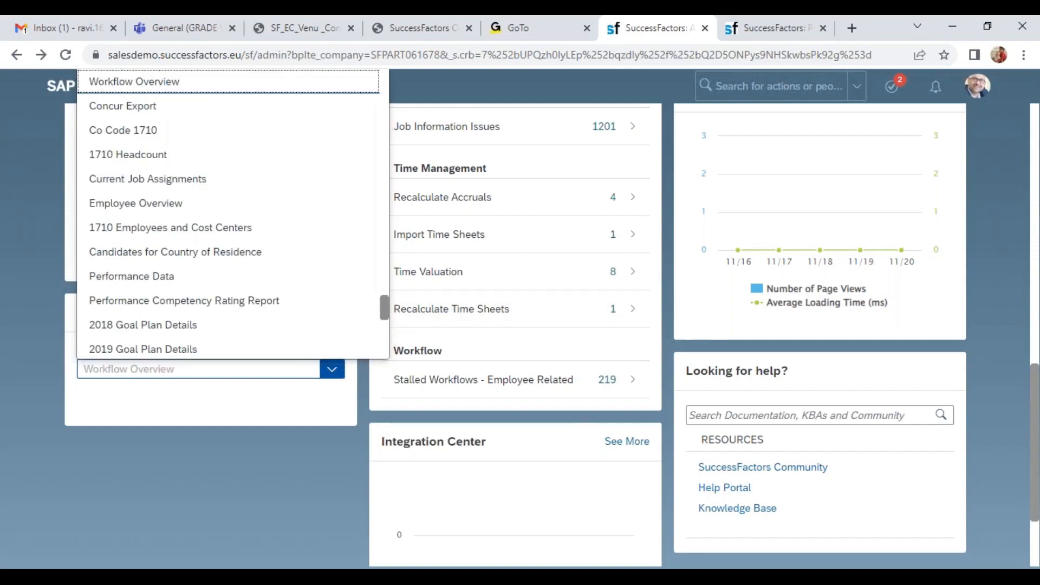
{"action": "left_click", "coordinate": [332, 399]}
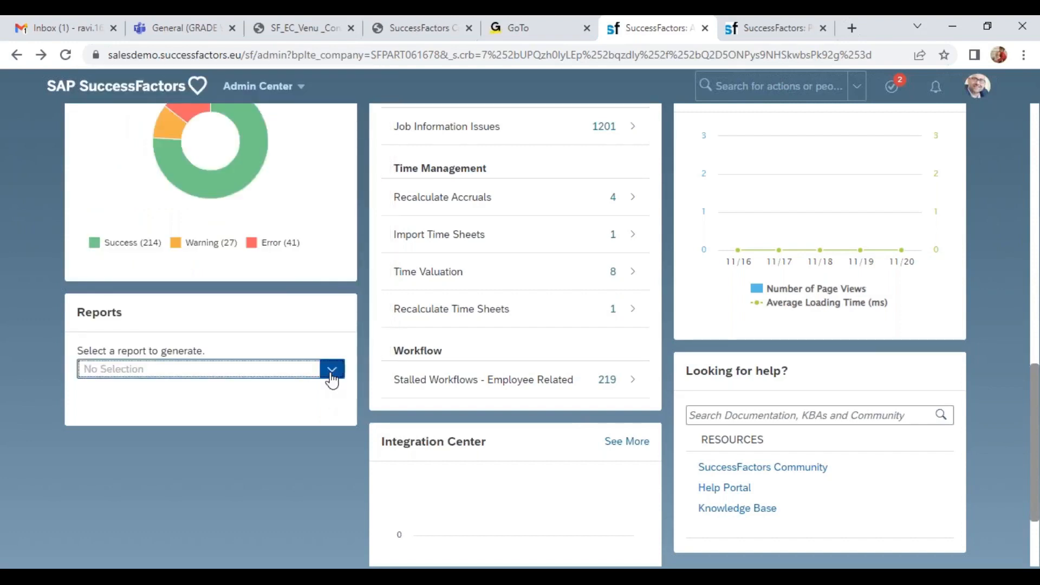
Step: Reopen the Reports tile's list, check its entries through to the end, and close it without choosing a report
{"action": "left_click", "coordinate": [332, 369]}
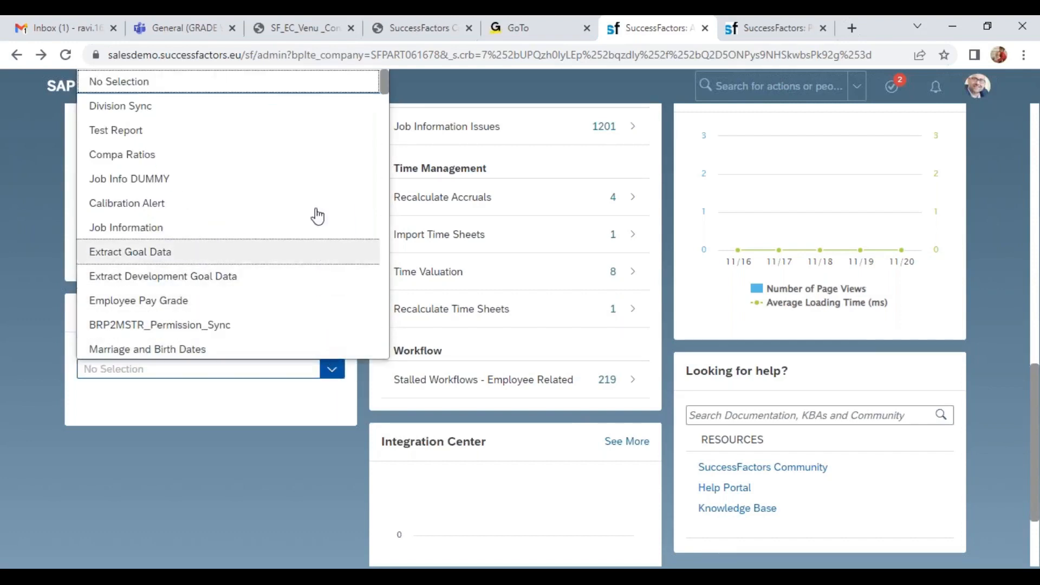
{"action": "left_click", "coordinate": [304, 89]}
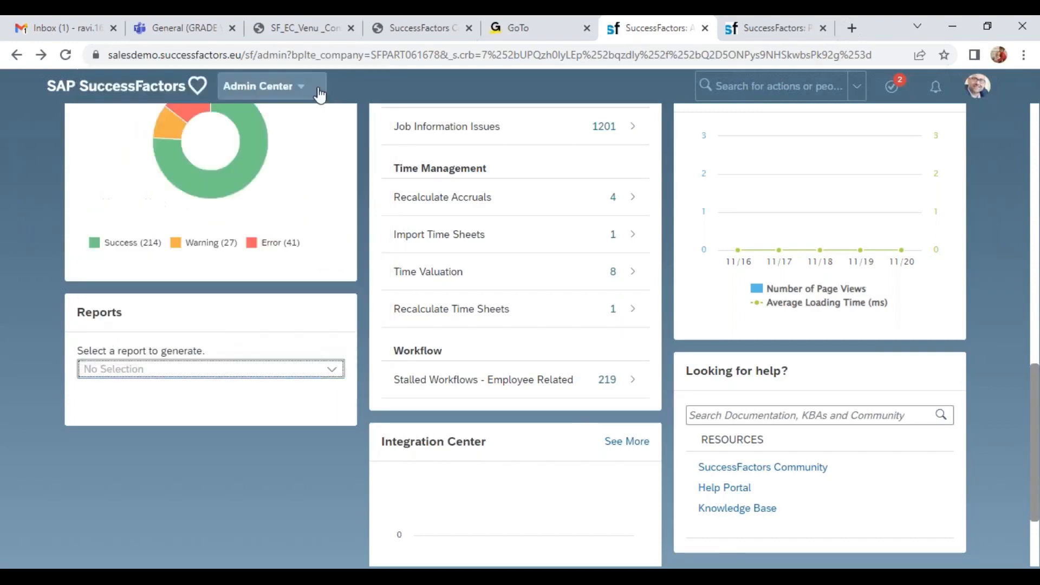
{"action": "left_click", "coordinate": [331, 374]}
{"action": "scroll", "coordinate": [283, 255], "scroll_direction": "down", "scroll_amount": 15}
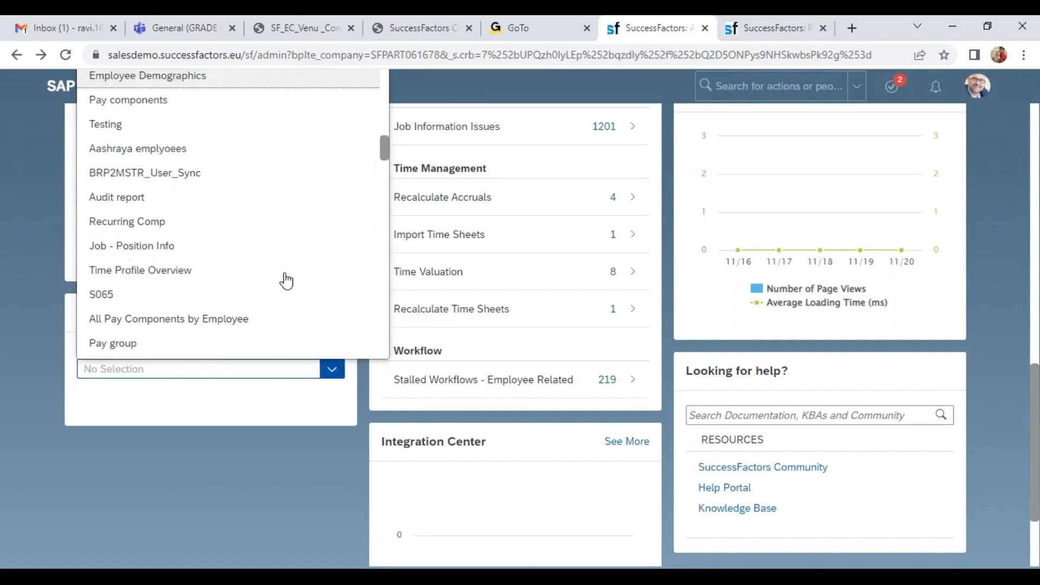
{"action": "scroll", "coordinate": [262, 337], "scroll_direction": "down", "scroll_amount": 10}
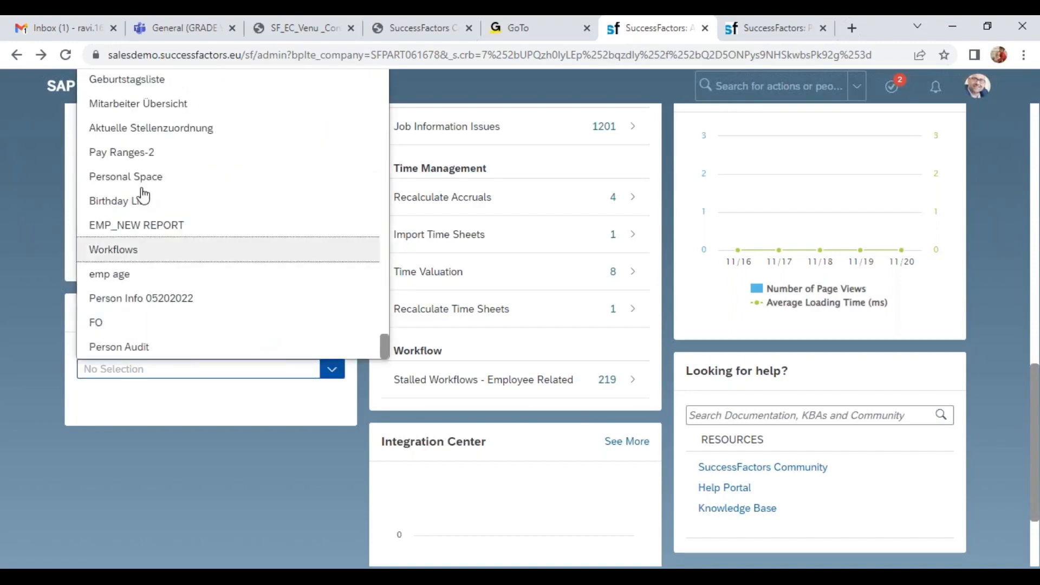
{"action": "left_click", "coordinate": [286, 454]}
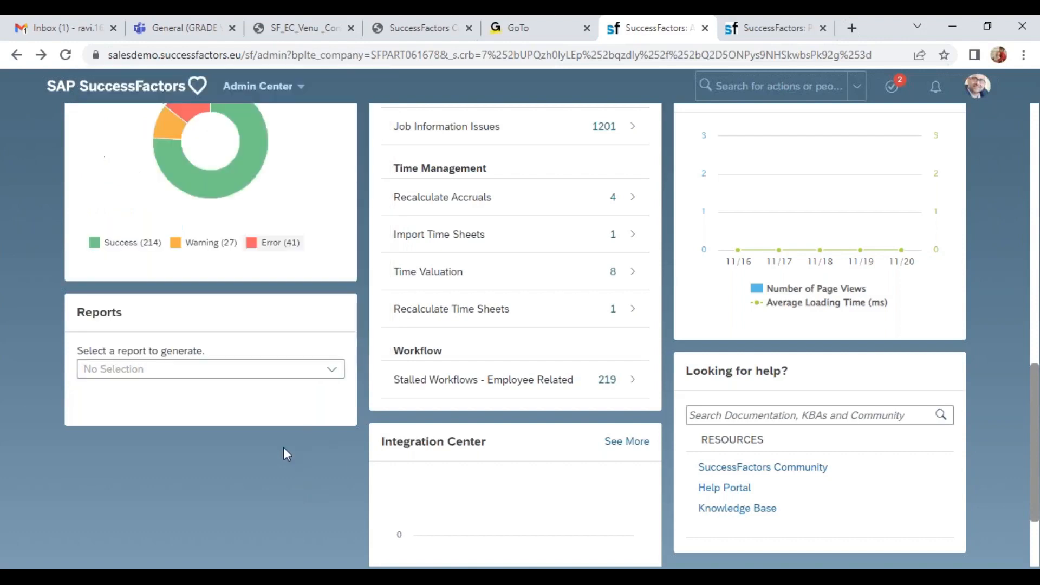
Step: Open the Admin Center's Tile Catalog, examine all the available tiles, and return to the Admin Center
{"action": "scroll", "coordinate": [524, 476], "scroll_direction": "down", "scroll_amount": 3}
{"action": "scroll", "coordinate": [500, 367], "scroll_direction": "up", "scroll_amount": 10}
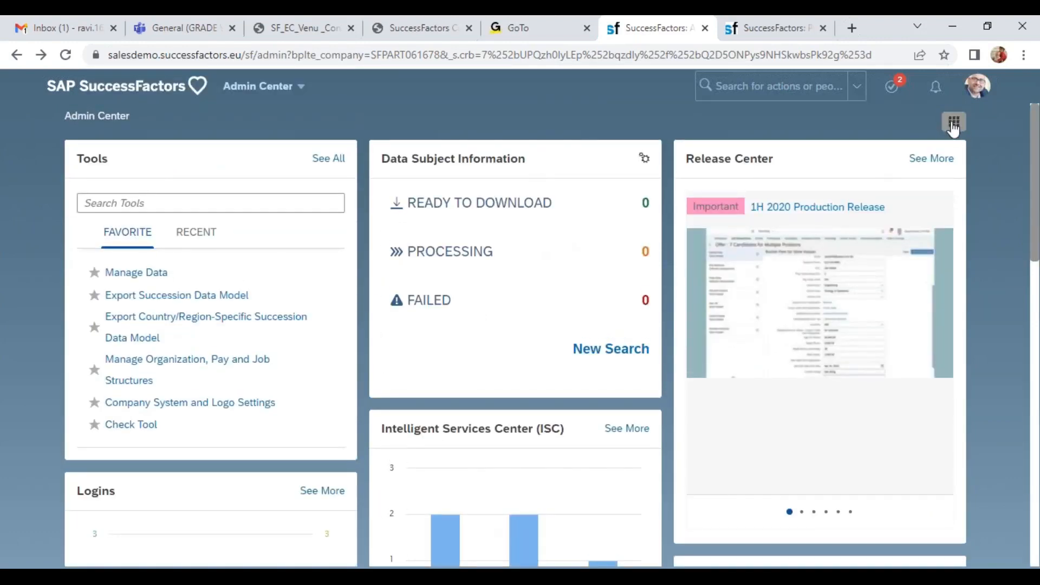
{"action": "left_click", "coordinate": [953, 124]}
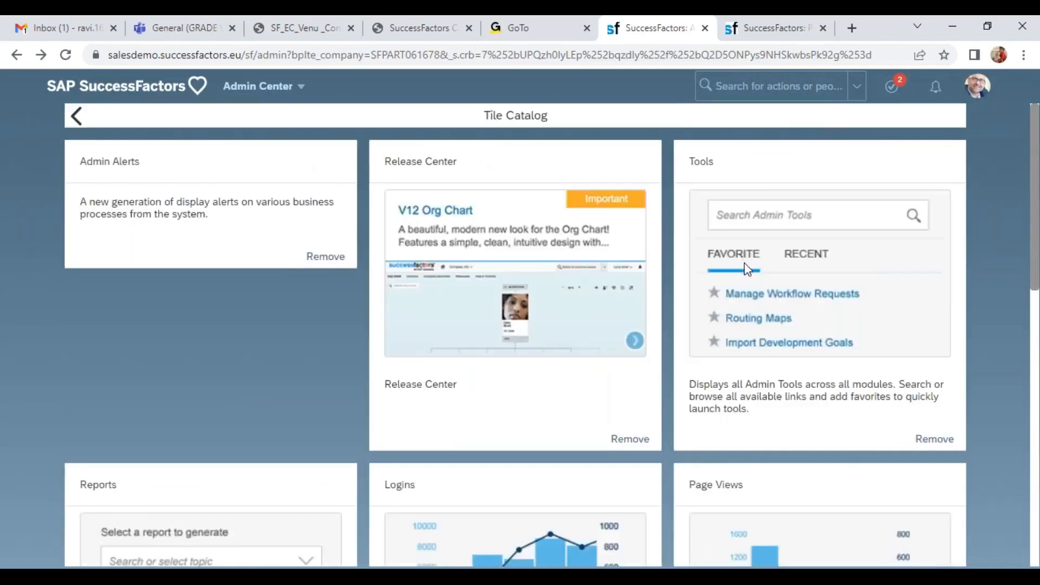
{"action": "scroll", "coordinate": [823, 304], "scroll_direction": "down", "scroll_amount": 5}
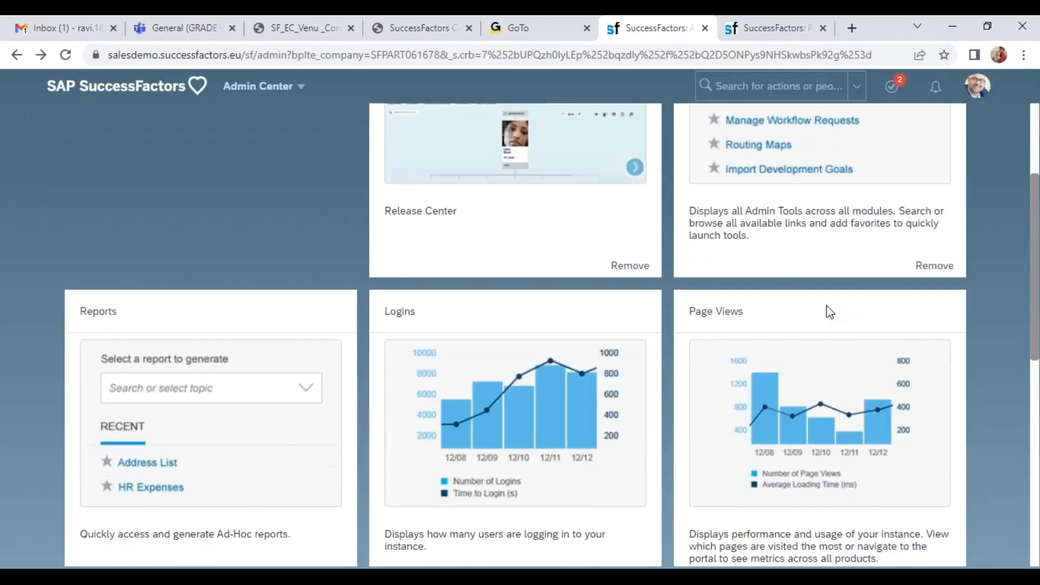
{"action": "scroll", "coordinate": [826, 288], "scroll_direction": "down", "scroll_amount": 5}
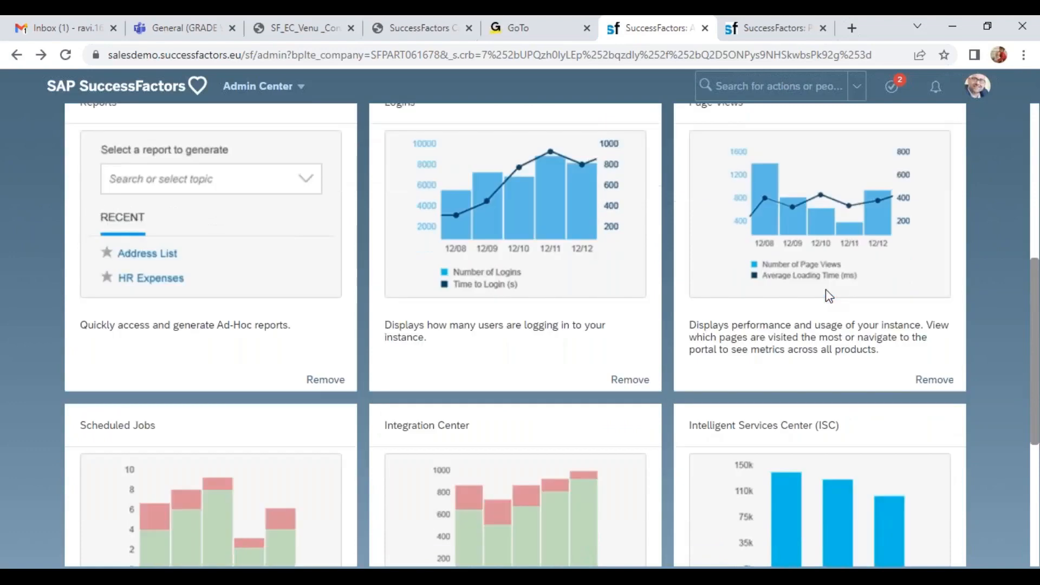
{"action": "scroll", "coordinate": [552, 335], "scroll_direction": "down", "scroll_amount": 2}
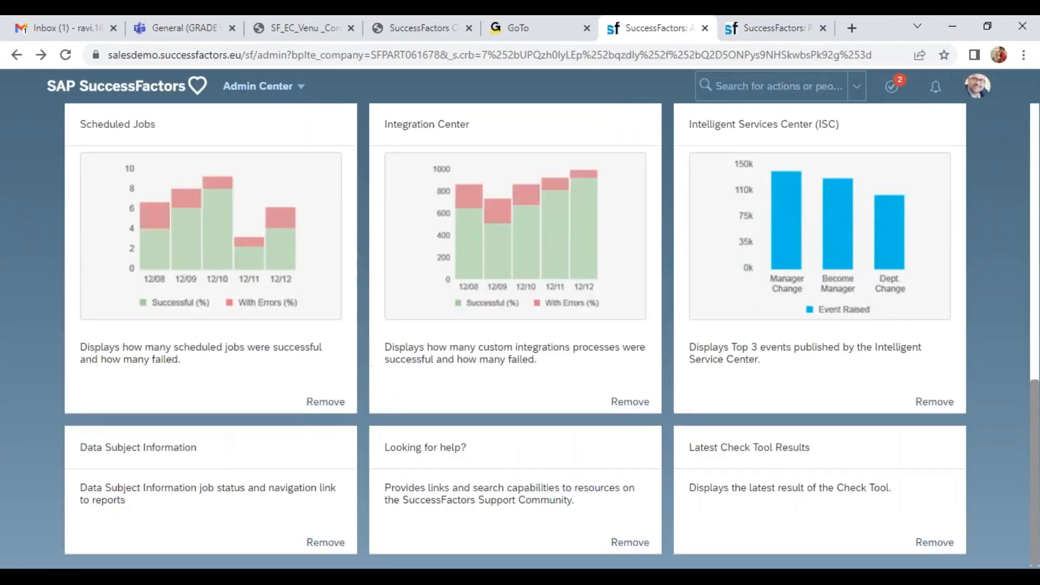
{"action": "scroll", "coordinate": [910, 164], "scroll_direction": "up", "scroll_amount": 12}
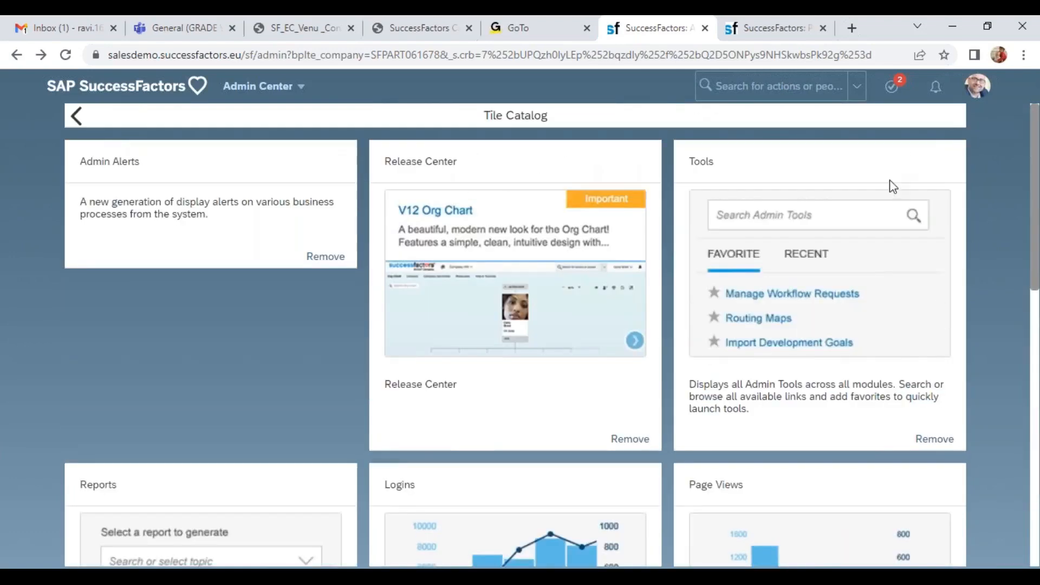
{"action": "left_click", "coordinate": [77, 115]}
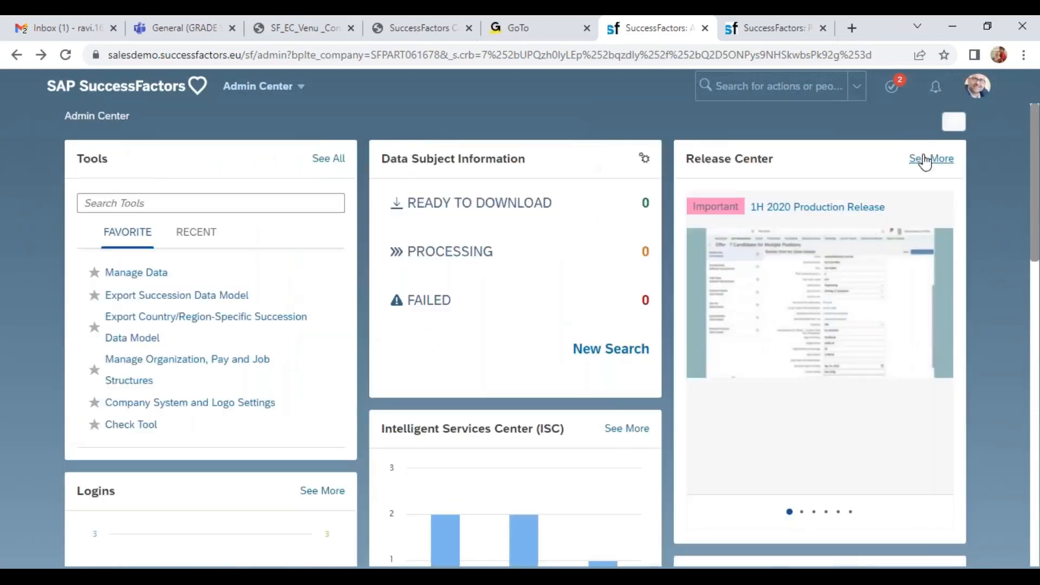
Step: Leave the Admin Center and go back to the SuccessFactors home page
{"action": "scroll", "coordinate": [902, 312], "scroll_direction": "down", "scroll_amount": 8}
{"action": "scroll", "coordinate": [866, 303], "scroll_direction": "up", "scroll_amount": 10}
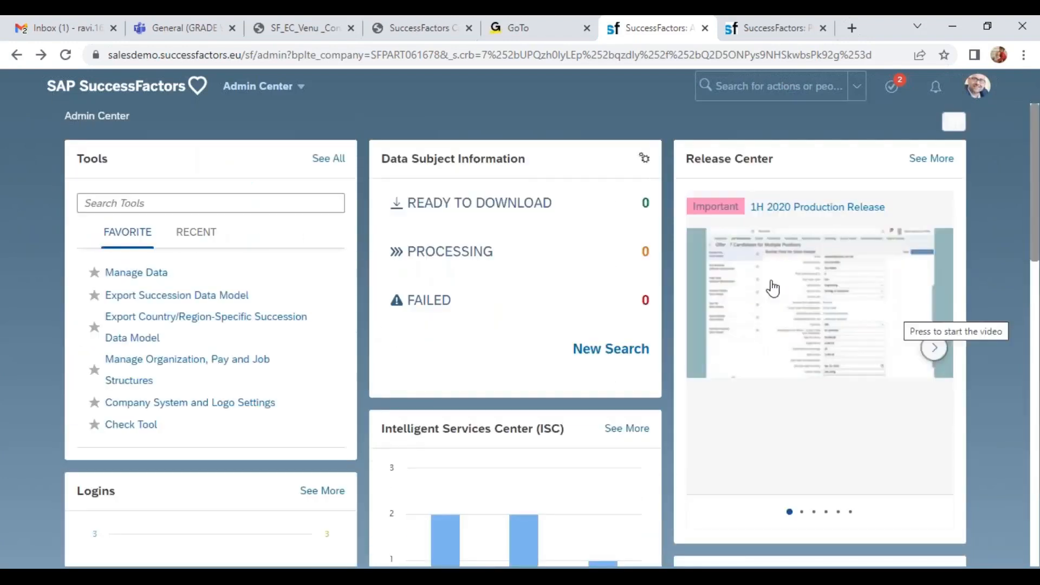
{"action": "left_click", "coordinate": [257, 98]}
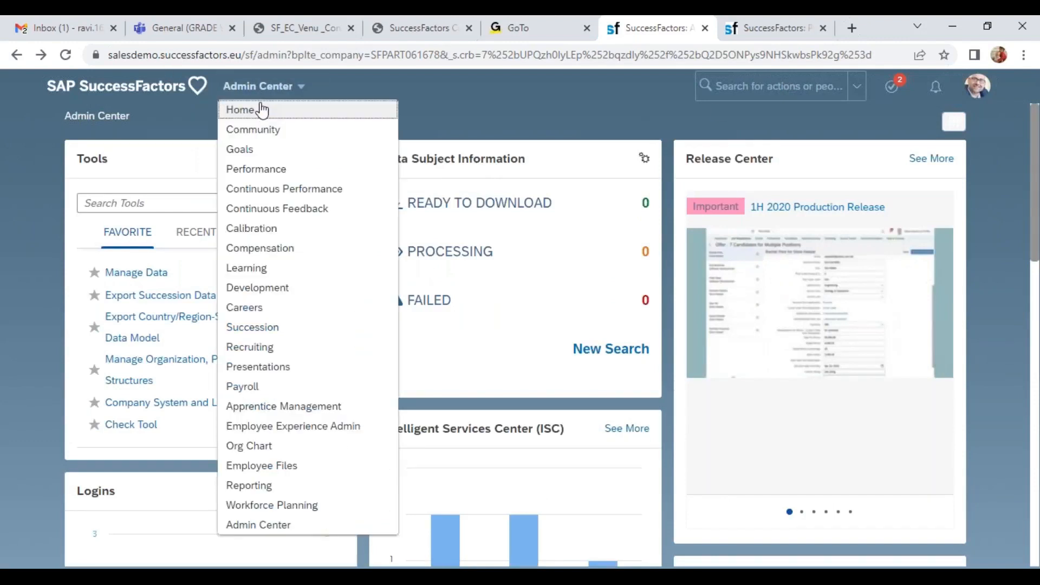
{"action": "left_click", "coordinate": [261, 108]}
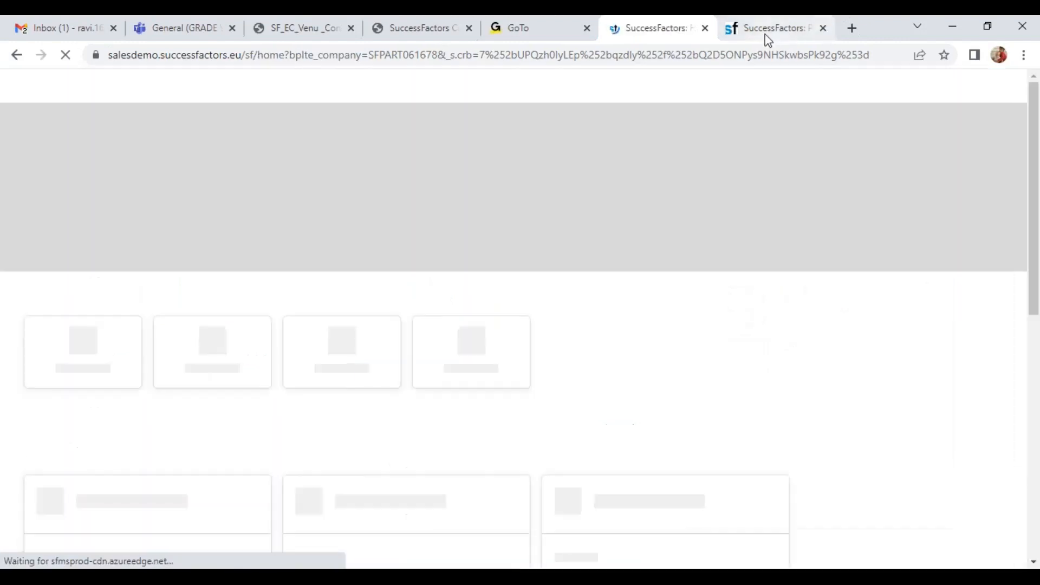
Step: Close the browser tab with the employee profile and return to the SuccessFactors home page
{"action": "left_click", "coordinate": [769, 30]}
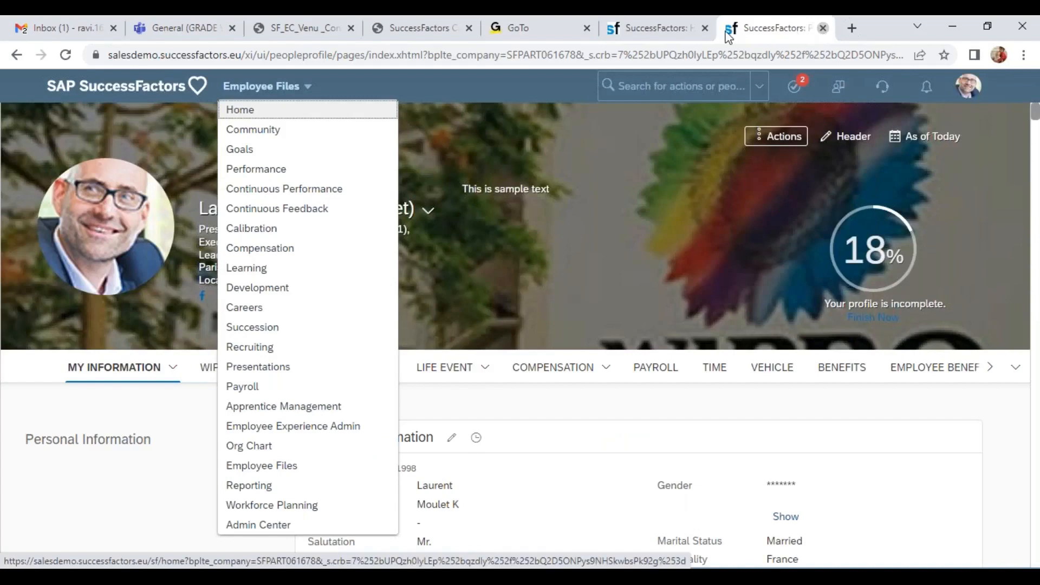
{"action": "left_click", "coordinate": [821, 28]}
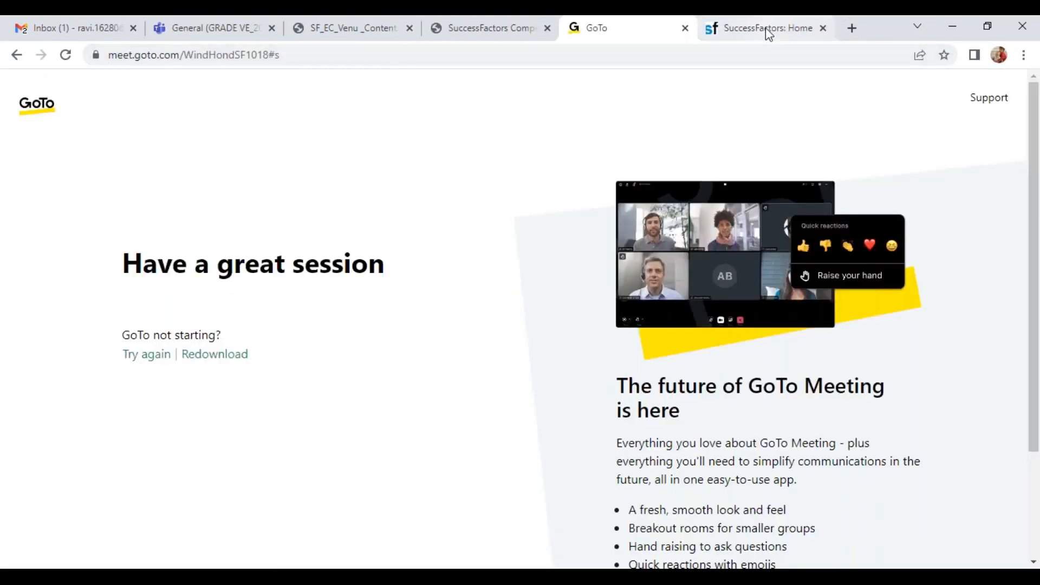
{"action": "left_click", "coordinate": [769, 31]}
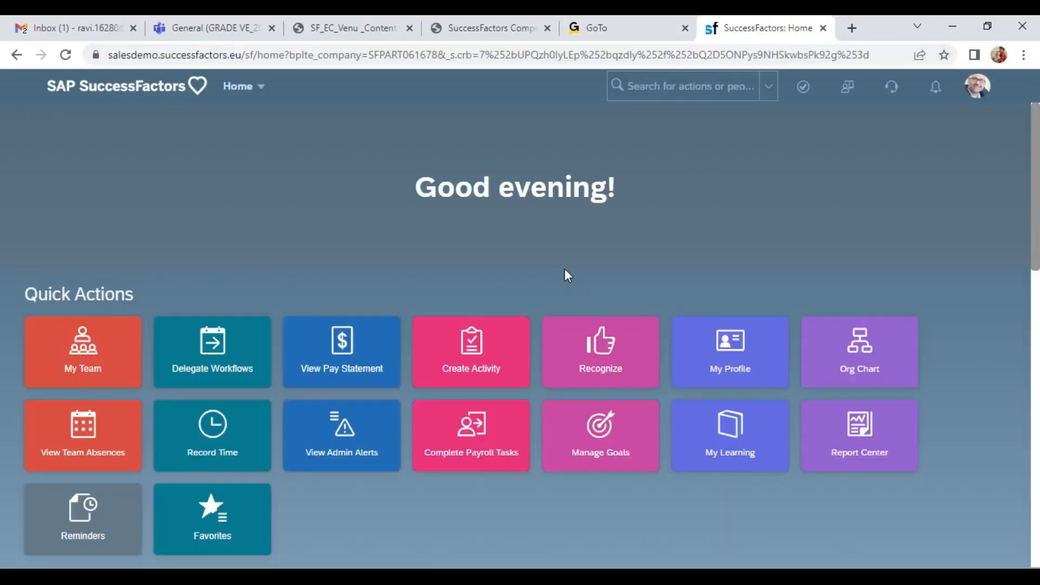
Step: Open the Report Center from the home page's Quick Actions and display the list of modules
{"action": "scroll", "coordinate": [564, 264], "scroll_direction": "down", "scroll_amount": 3}
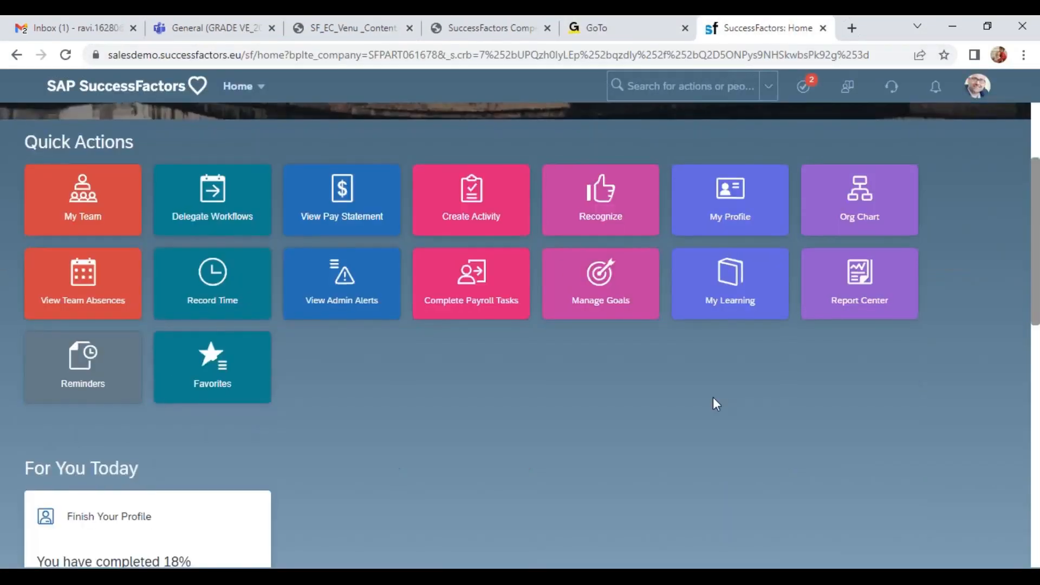
{"action": "left_click", "coordinate": [861, 293]}
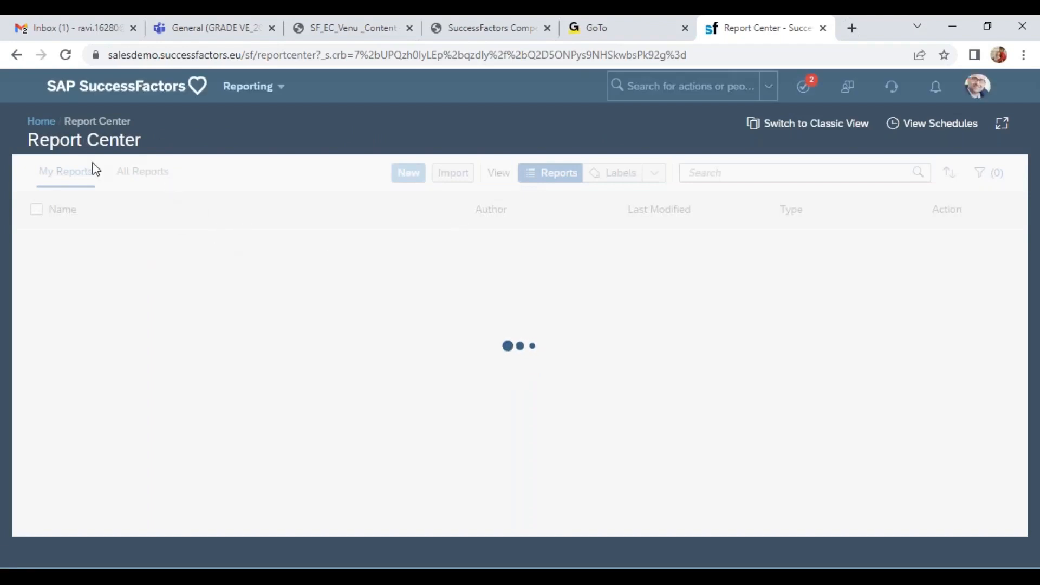
{"action": "left_click", "coordinate": [278, 91]}
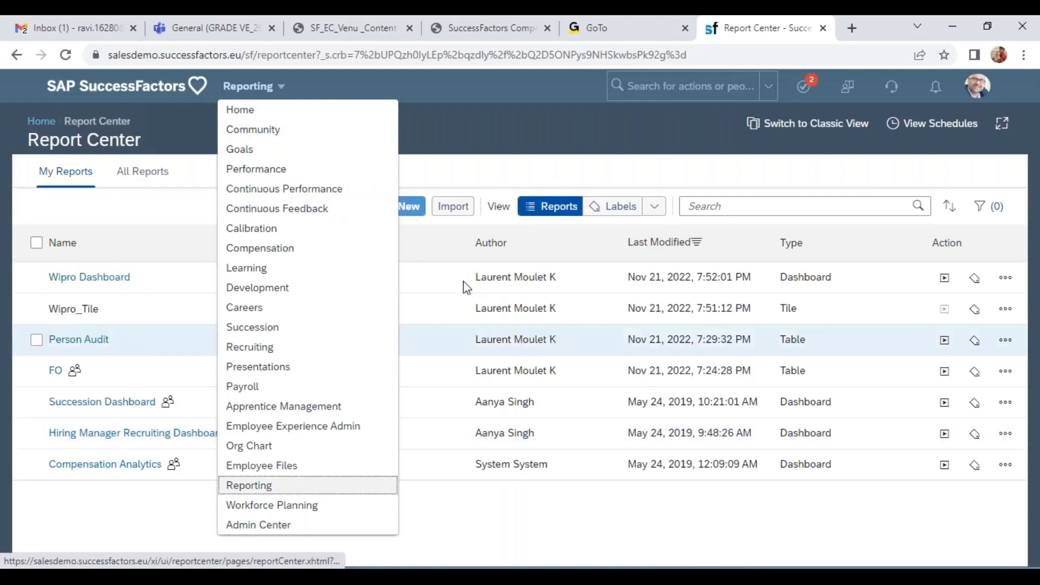
Step: Open Wipro Dashboard from the Report Center for editing
{"action": "left_click", "coordinate": [255, 523]}
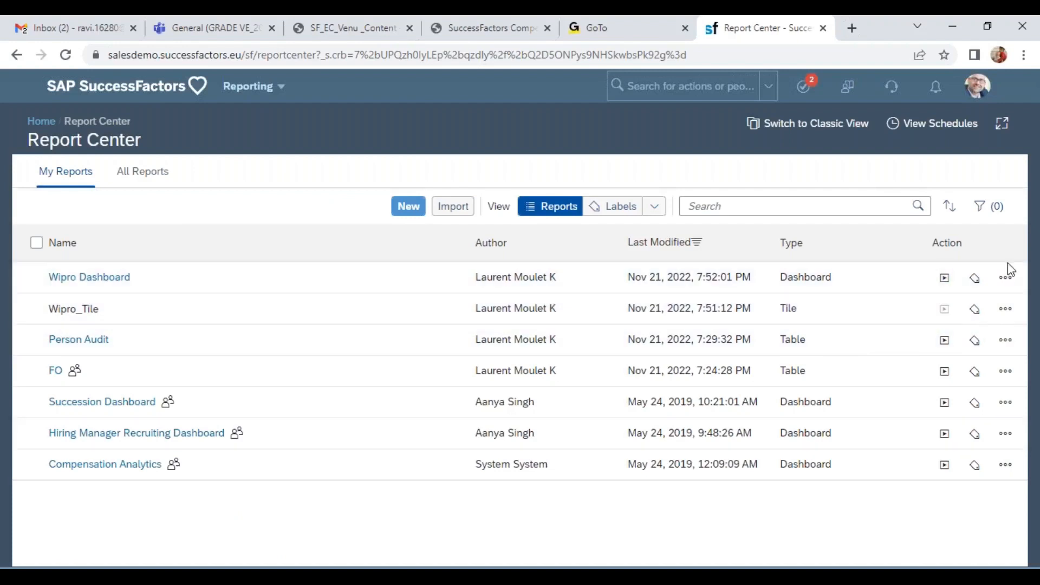
{"action": "left_click", "coordinate": [1007, 130]}
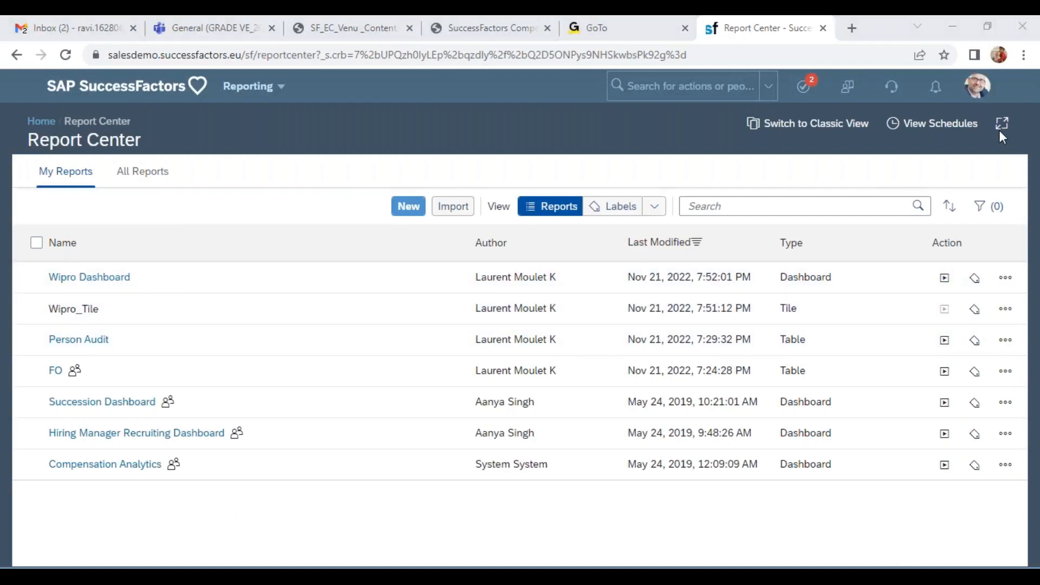
{"action": "left_click", "coordinate": [1005, 277]}
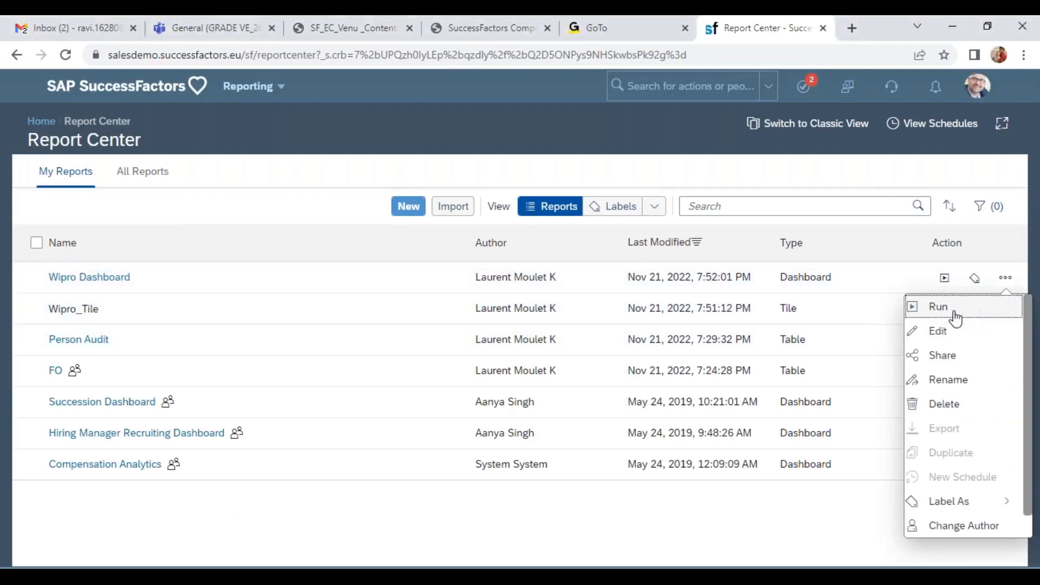
{"action": "left_click", "coordinate": [947, 335]}
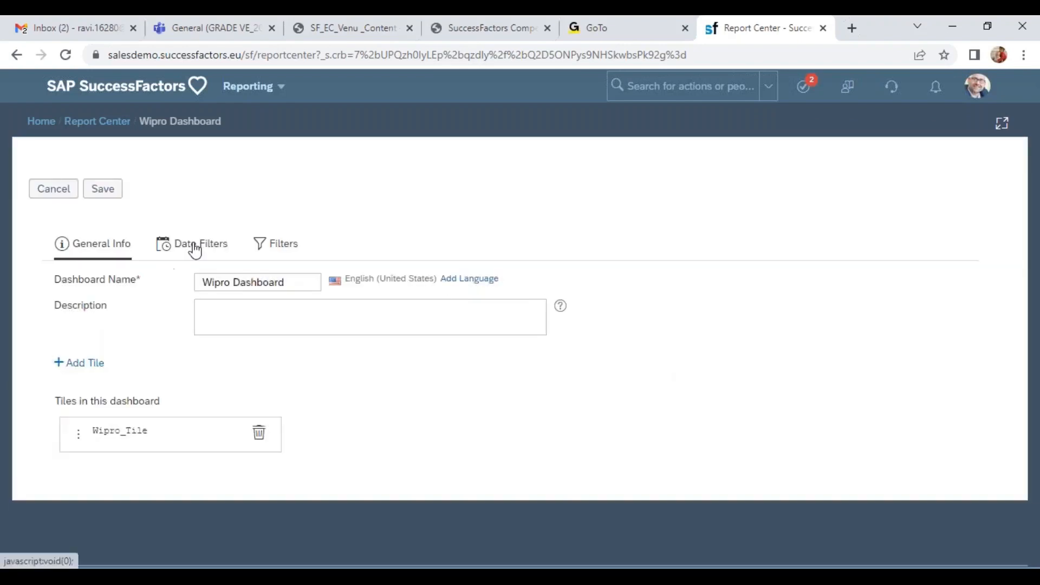
Step: Enable the date filter for Wipro Dashboard's date range
{"action": "left_click", "coordinate": [171, 259]}
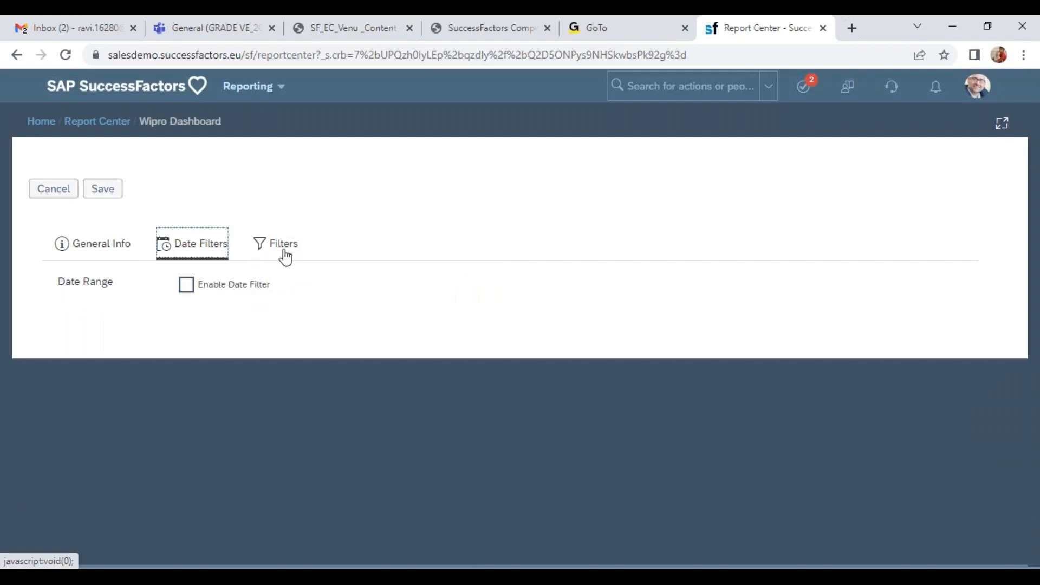
{"action": "left_click", "coordinate": [187, 286]}
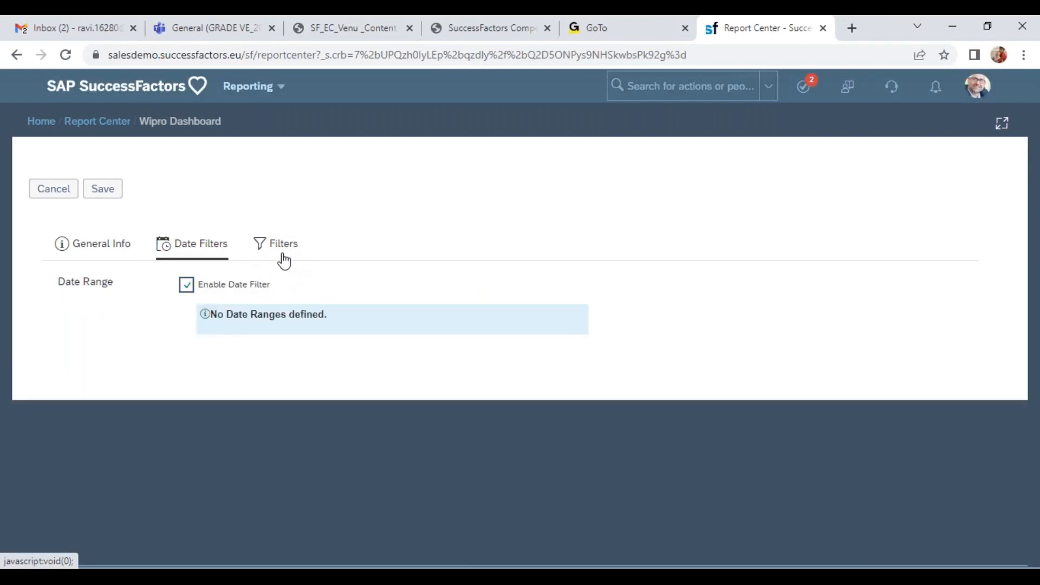
{"action": "left_click", "coordinate": [254, 283]}
Step: Save the dashboard with its filter report type set to Other Filters and return to the Report Center
{"action": "left_click", "coordinate": [267, 249]}
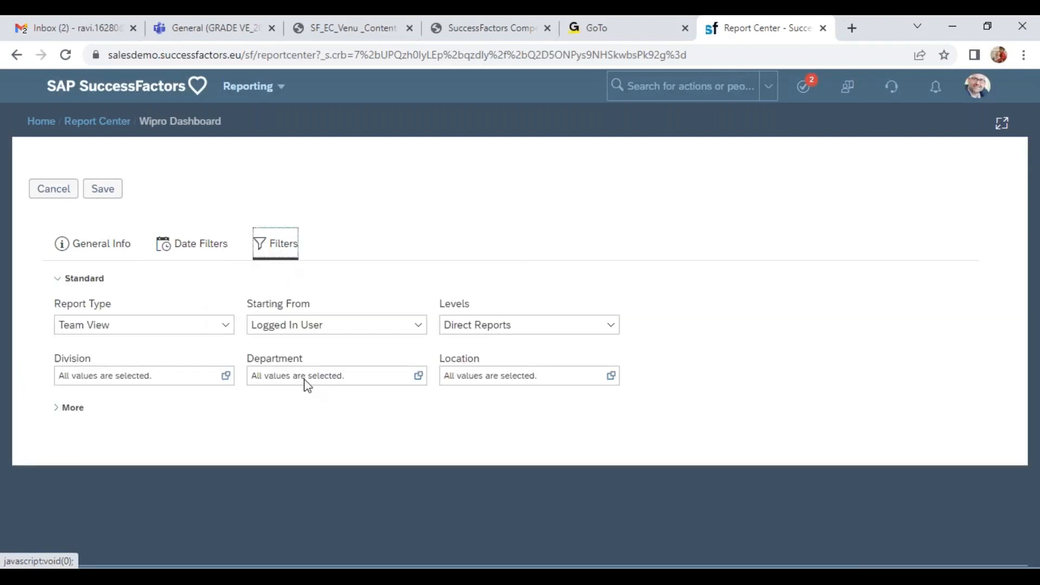
{"action": "left_click", "coordinate": [226, 326]}
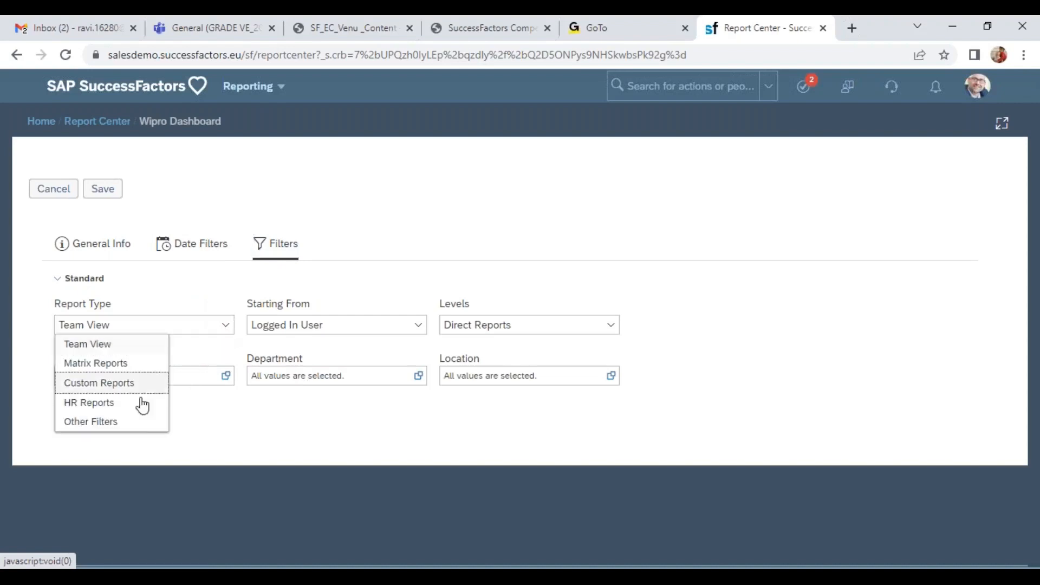
{"action": "left_click", "coordinate": [109, 422]}
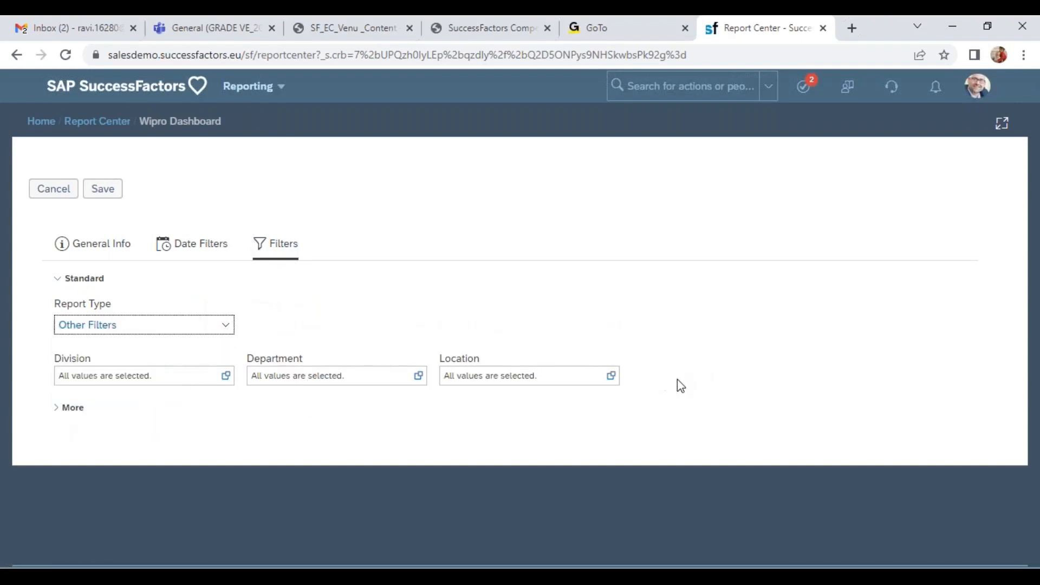
{"action": "left_click", "coordinate": [58, 413]}
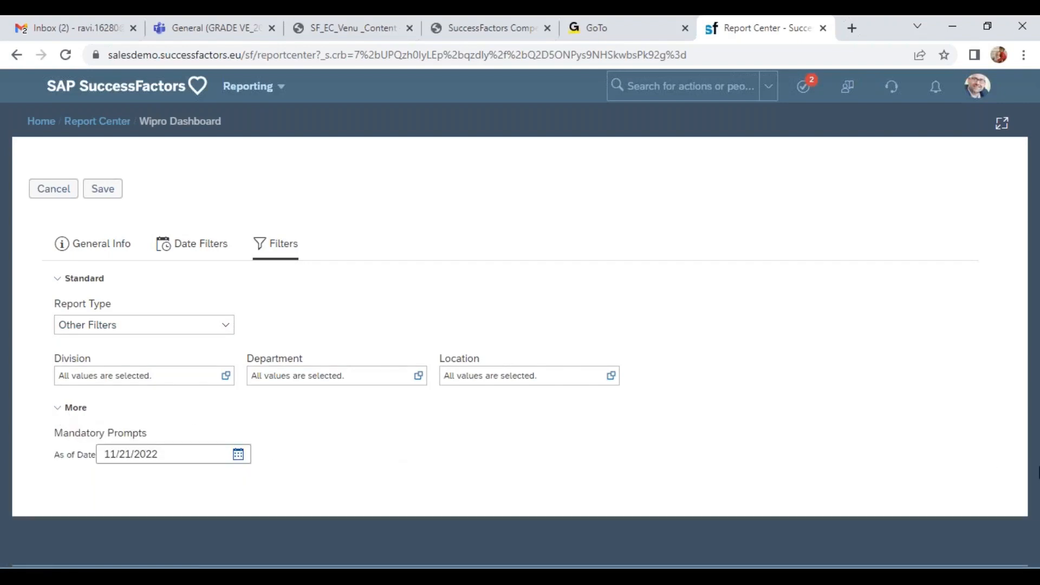
{"action": "left_click", "coordinate": [98, 192]}
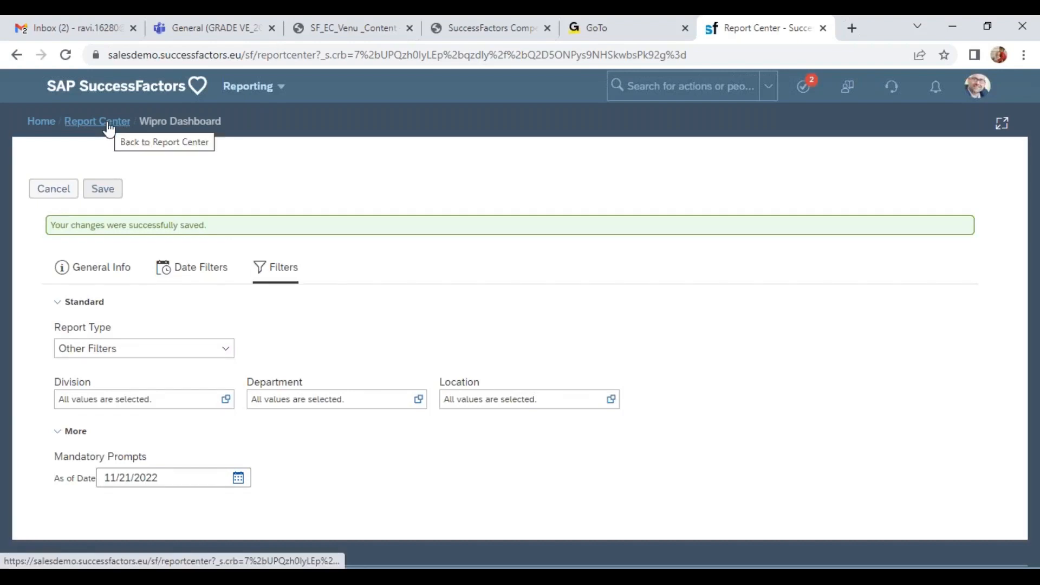
{"action": "left_click", "coordinate": [107, 126]}
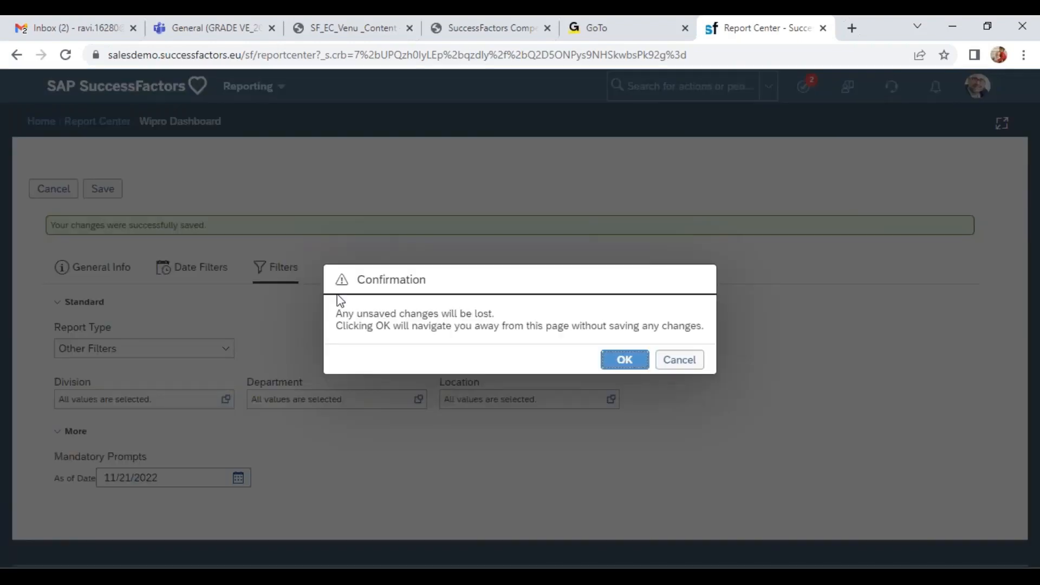
{"action": "left_click", "coordinate": [622, 360]}
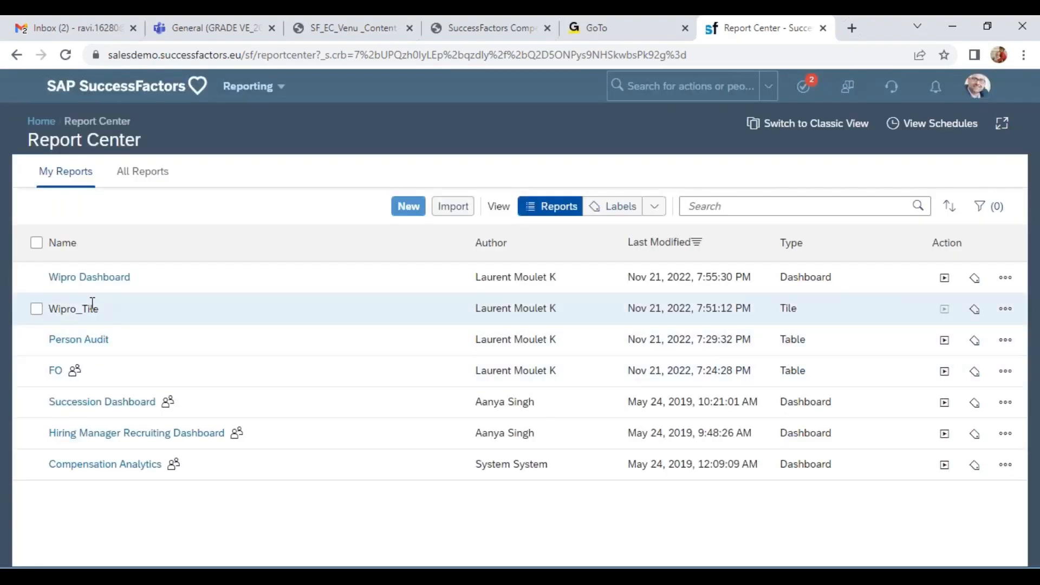
Step: Display the actions available for Wipro_Tile, return to the SuccessFactors home page and look through its content
{"action": "left_click", "coordinate": [1017, 310]}
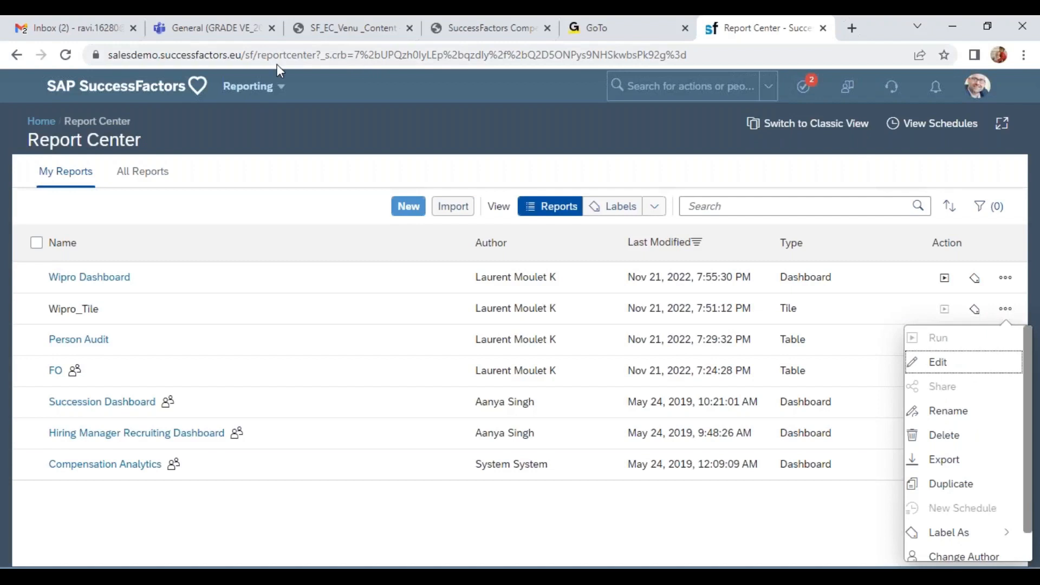
{"action": "left_click", "coordinate": [275, 86]}
{"action": "left_click", "coordinate": [271, 109]}
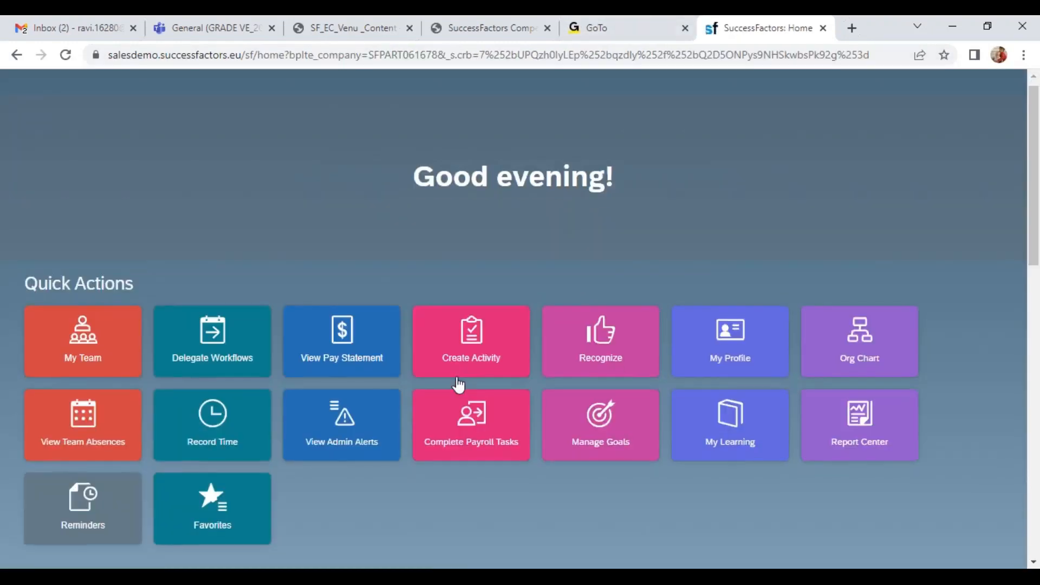
{"action": "scroll", "coordinate": [433, 382], "scroll_direction": "down", "scroll_amount": 10}
{"action": "scroll", "coordinate": [407, 355], "scroll_direction": "up", "scroll_amount": 15}
{"action": "scroll", "coordinate": [410, 378], "scroll_direction": "down", "scroll_amount": 10}
{"action": "scroll", "coordinate": [390, 353], "scroll_direction": "up", "scroll_amount": 10}
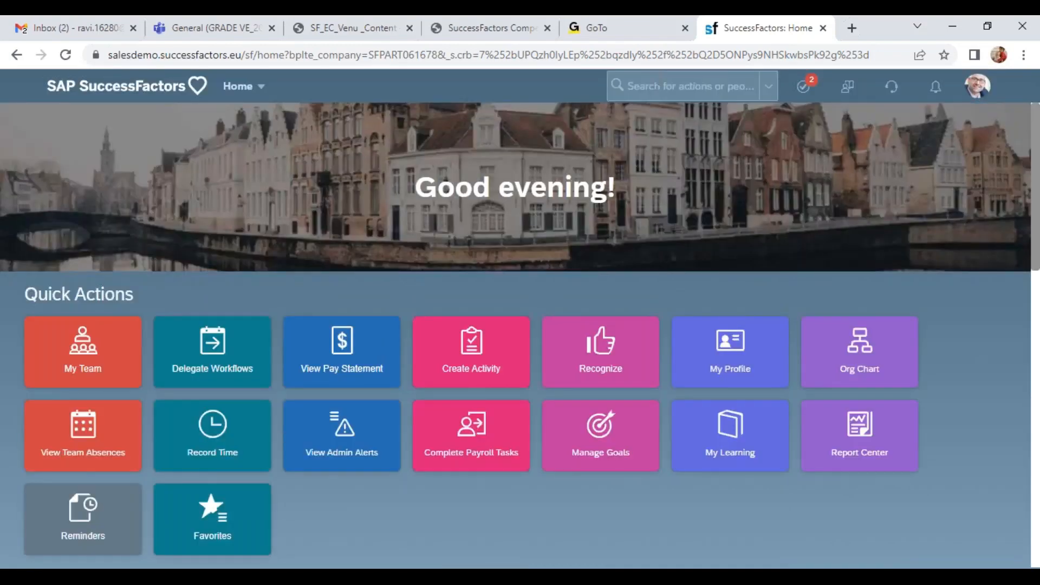
{"action": "left_click", "coordinate": [677, 87]}
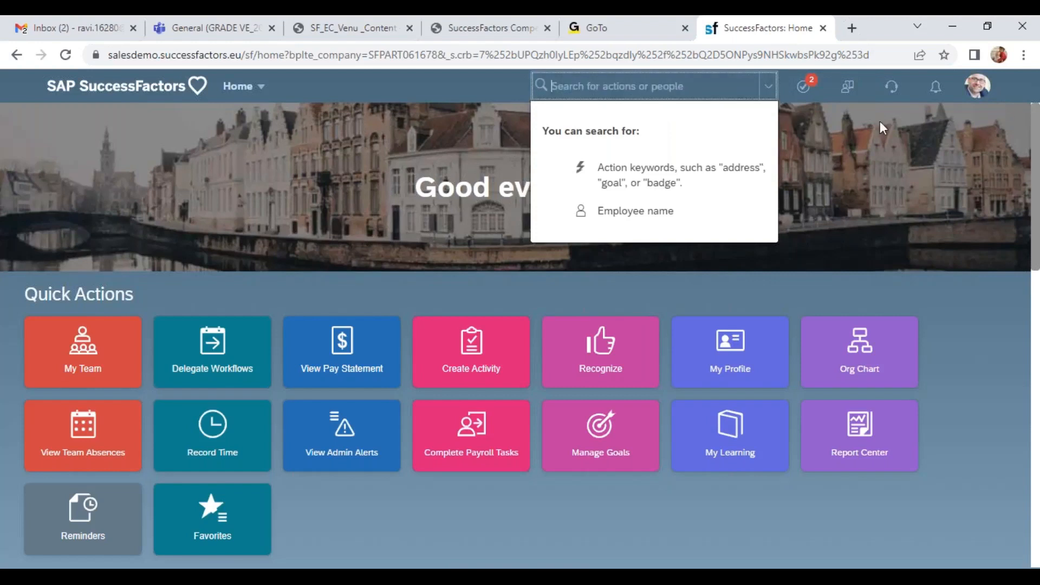
{"action": "left_click", "coordinate": [981, 91]}
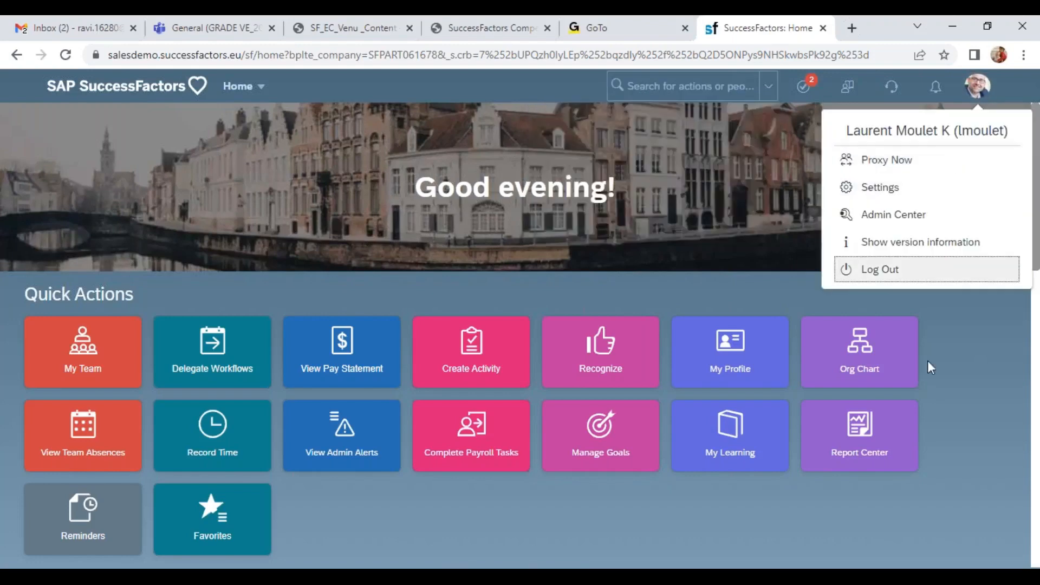
{"action": "left_click", "coordinate": [953, 468]}
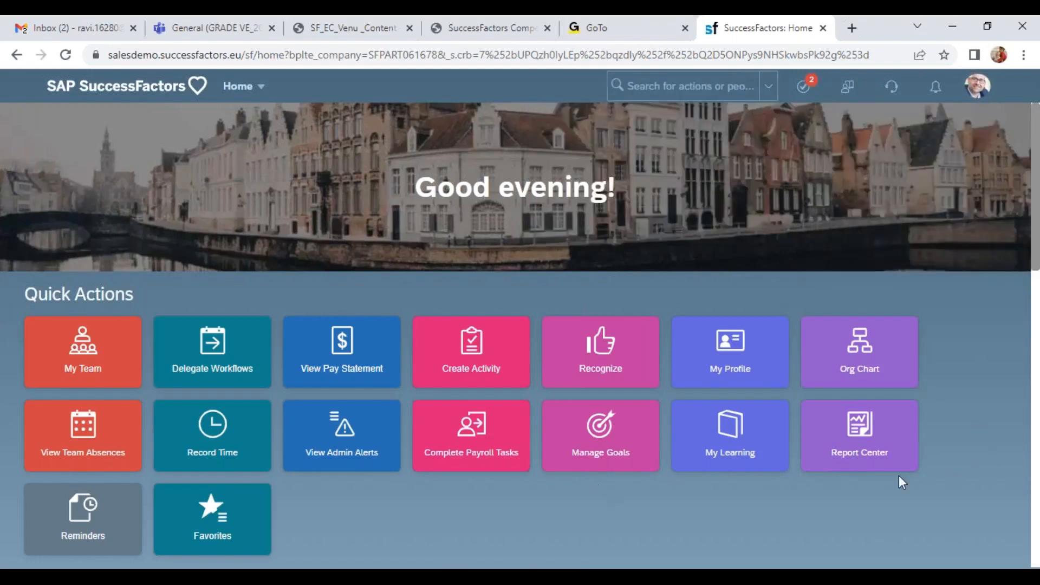
{"action": "mouse_move", "coordinate": [1037, 222]}
{"action": "left_mouse_down"}
{"action": "mouse_move", "coordinate": [1037, 496]}
{"action": "mouse_move", "coordinate": [1037, 225]}
{"action": "left_mouse_up"}
Step: Search the available actions for "man home page" and open Manage Home Page
{"action": "left_click", "coordinate": [666, 86]}
{"action": "type", "text": "ma"}
{"action": "key", "text": "BackSpace"}
{"action": "key", "text": "BackSpace"}
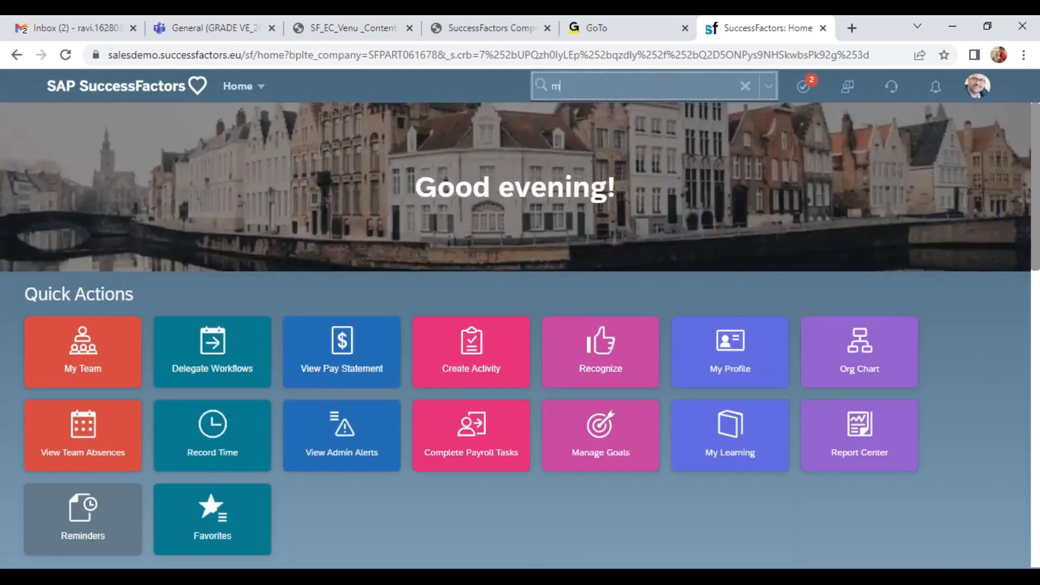
{"action": "type", "text": "man "}
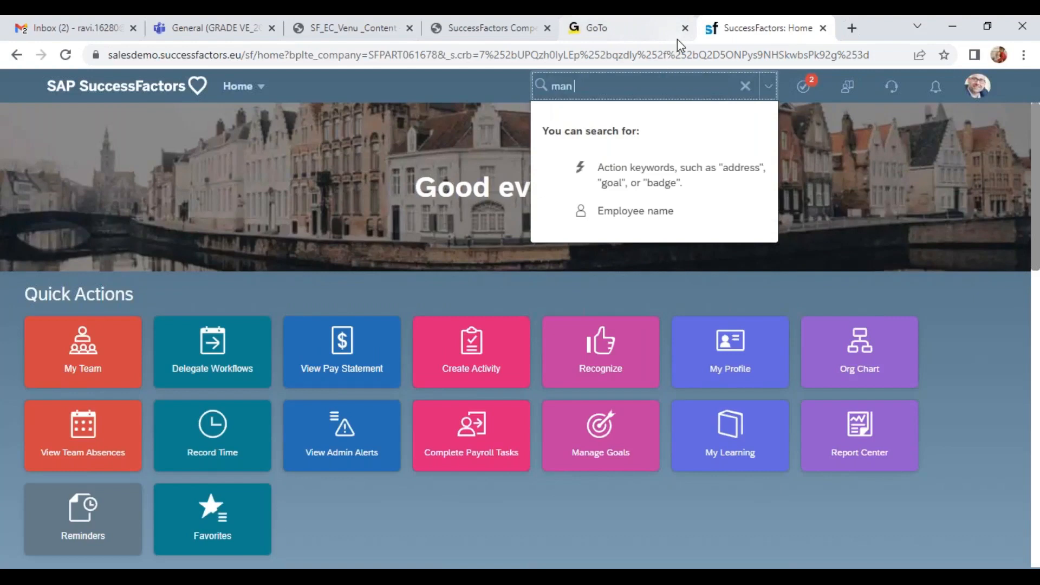
{"action": "type", "text": "home"}
{"action": "type", "text": "ge"}
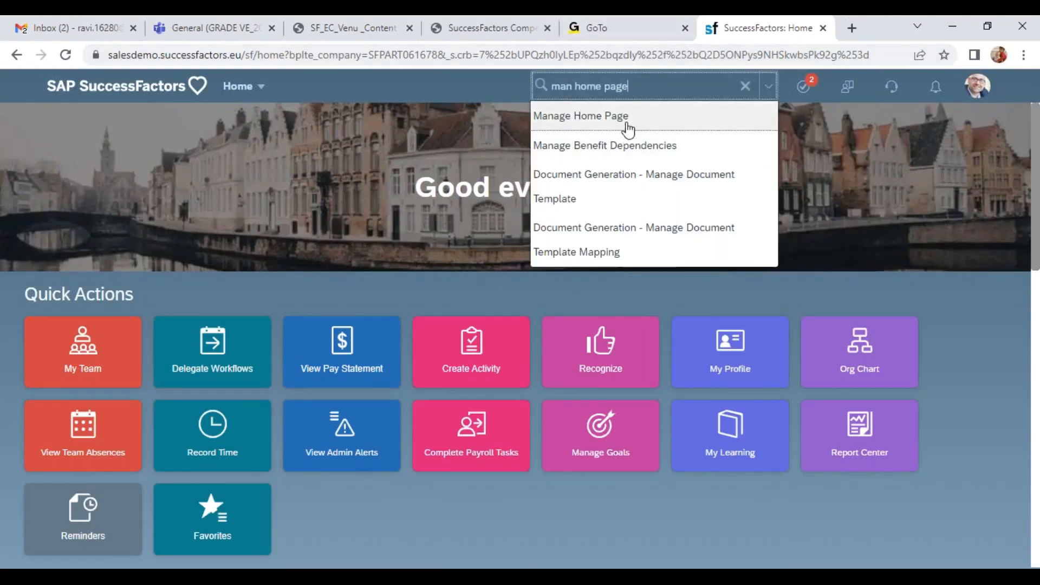
{"action": "left_click", "coordinate": [626, 121]}
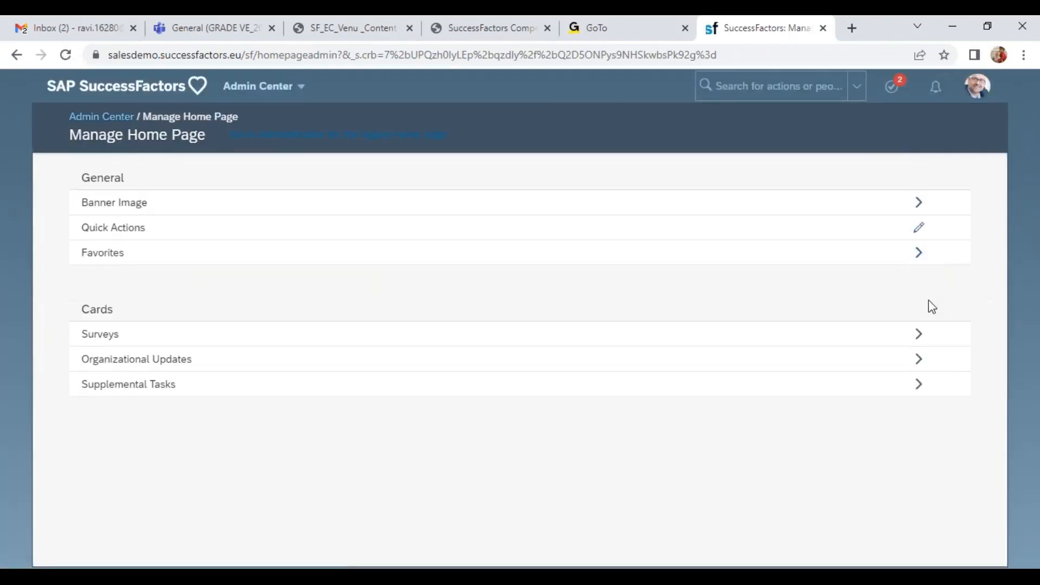
Step: Try to import the custom tiles from the legacy home page into Organizational Updates and review the complete import report
{"action": "left_click", "coordinate": [917, 364]}
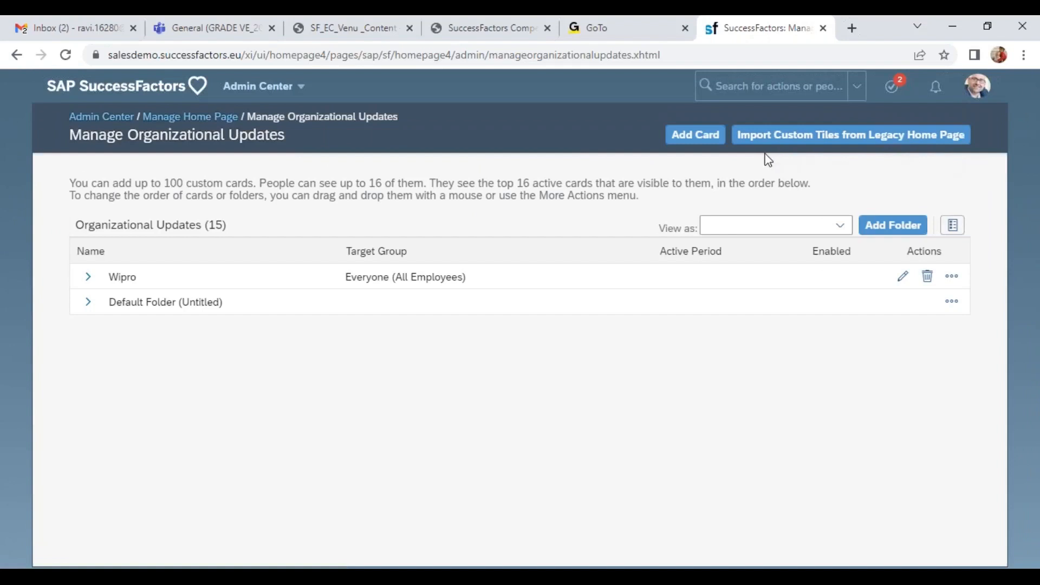
{"action": "left_click", "coordinate": [811, 142]}
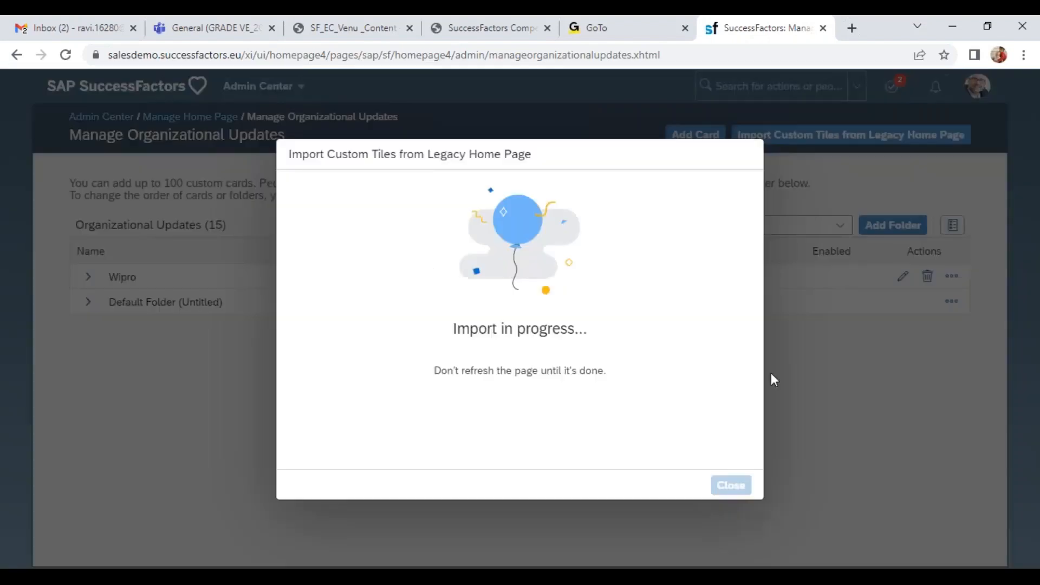
{"action": "scroll", "coordinate": [715, 388], "scroll_direction": "down", "scroll_amount": 1}
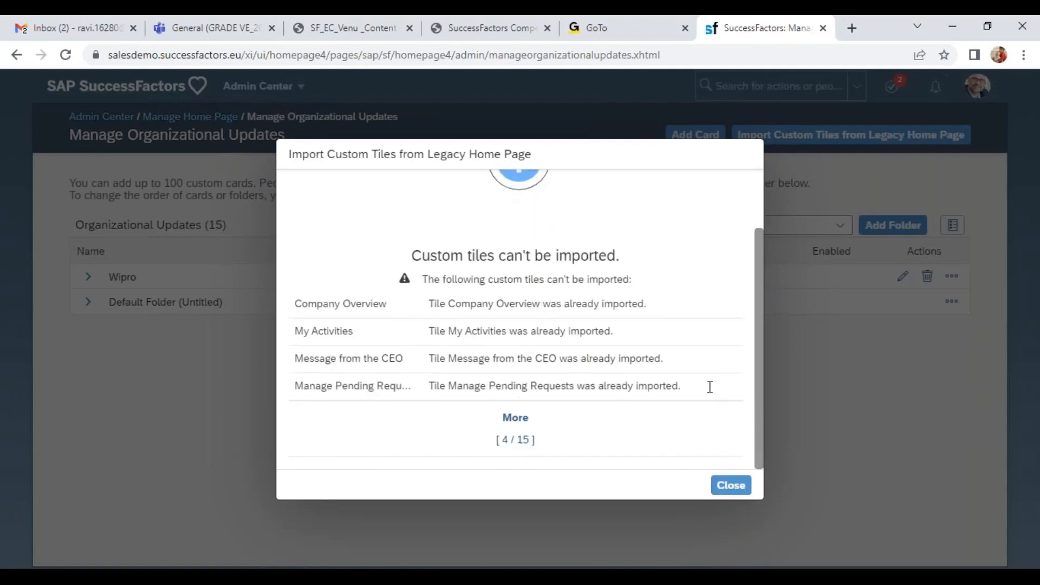
{"action": "left_click", "coordinate": [522, 418]}
{"action": "scroll", "coordinate": [606, 300], "scroll_direction": "down", "scroll_amount": 2}
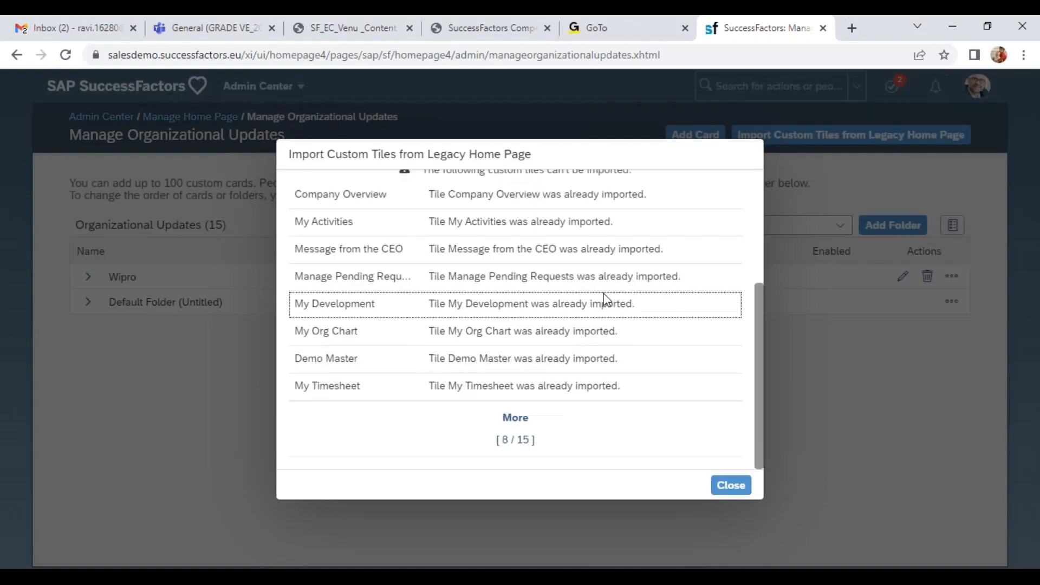
{"action": "left_click", "coordinate": [513, 417]}
{"action": "scroll", "coordinate": [571, 391], "scroll_direction": "down", "scroll_amount": 2}
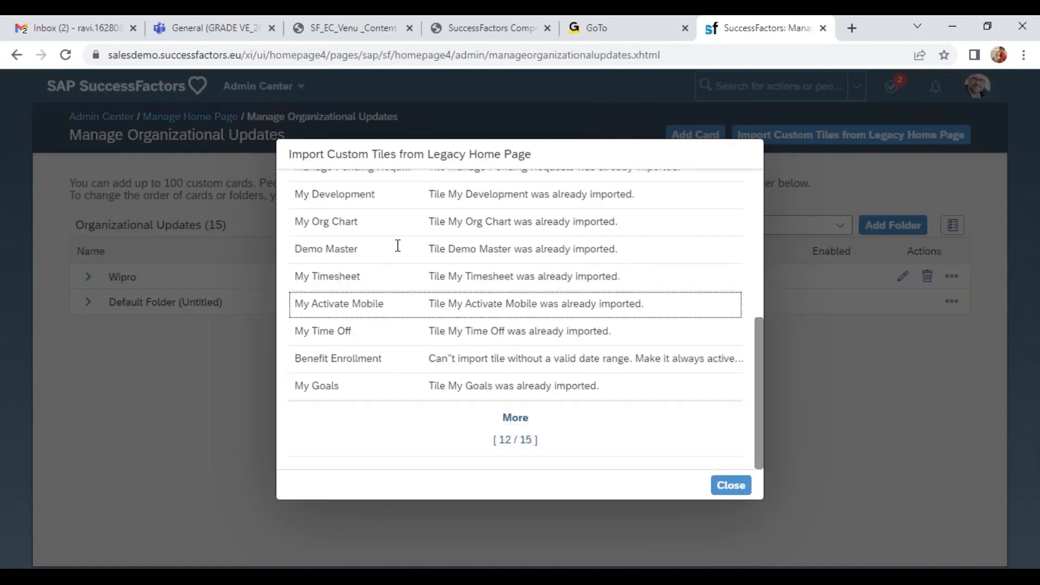
{"action": "left_click", "coordinate": [534, 417]}
{"action": "scroll", "coordinate": [544, 412], "scroll_direction": "down", "scroll_amount": 1}
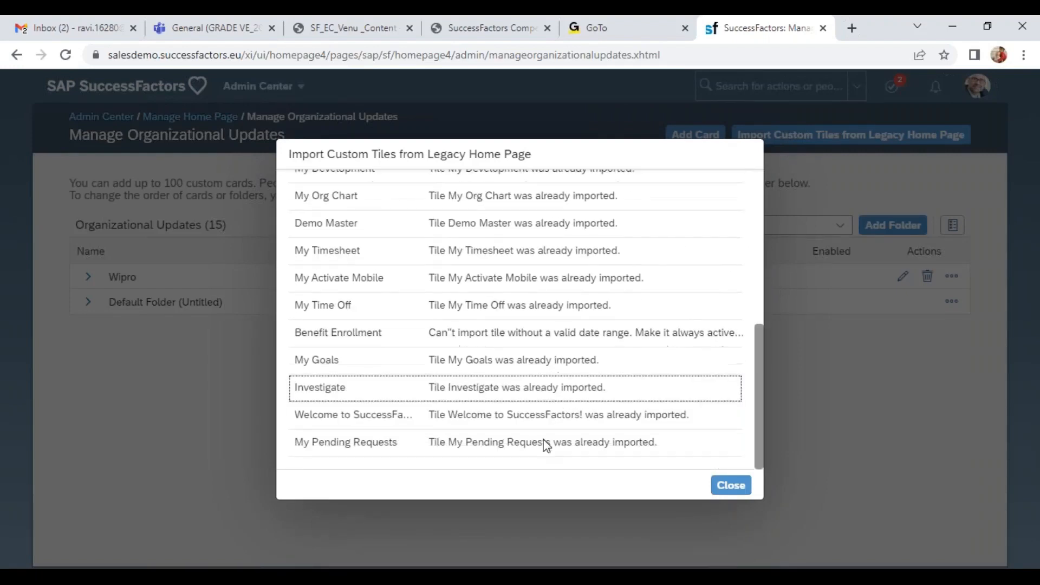
{"action": "left_click", "coordinate": [730, 484]}
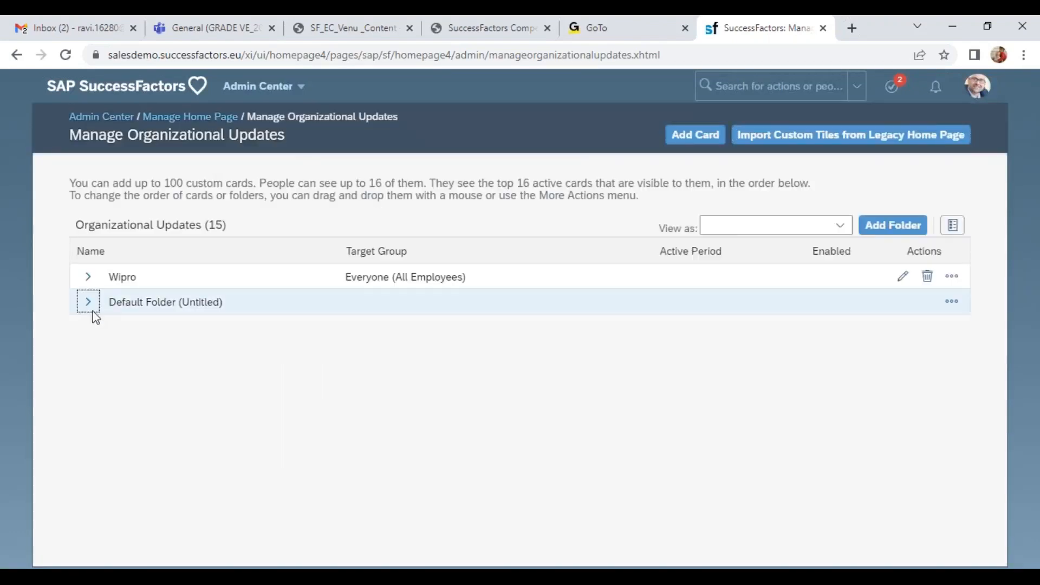
Step: Examine the cards in the Default Folder (Untitled) of Organizational Updates and return to Manage Home Page
{"action": "left_click", "coordinate": [86, 305]}
{"action": "scroll", "coordinate": [249, 354], "scroll_direction": "down", "scroll_amount": 2}
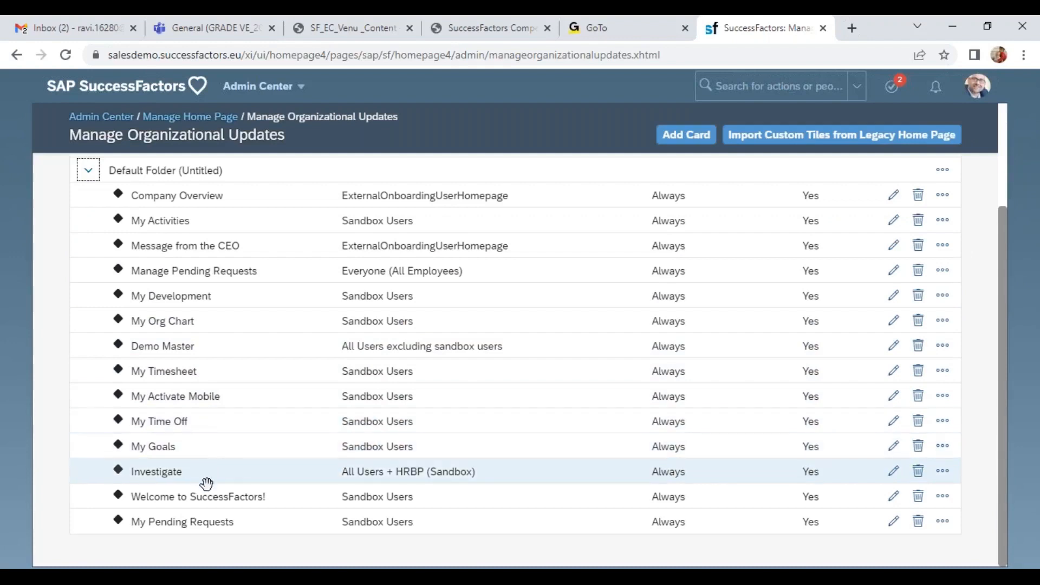
{"action": "scroll", "coordinate": [462, 483], "scroll_direction": "up", "scroll_amount": 2}
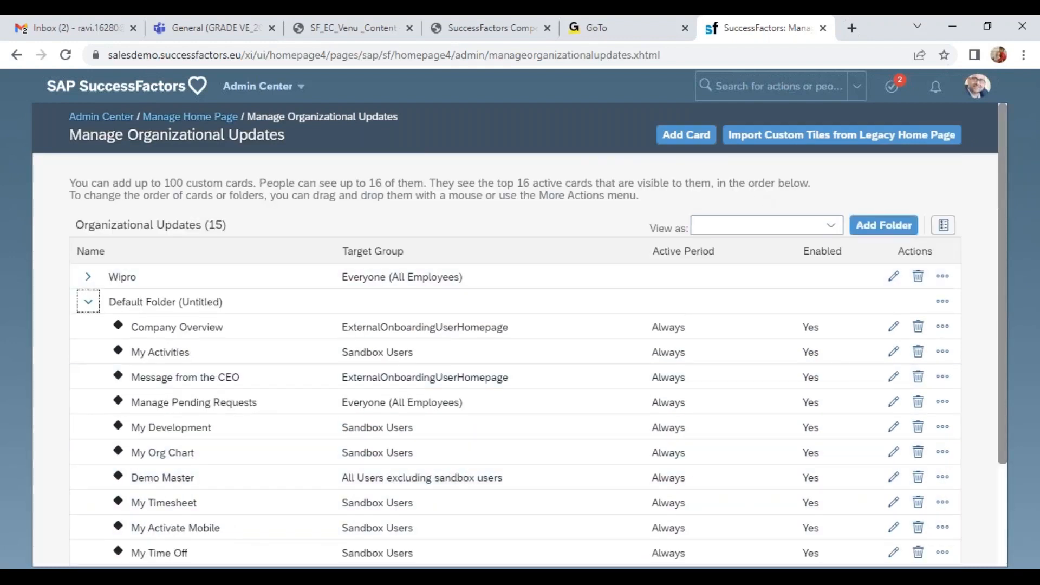
{"action": "left_click", "coordinate": [200, 118]}
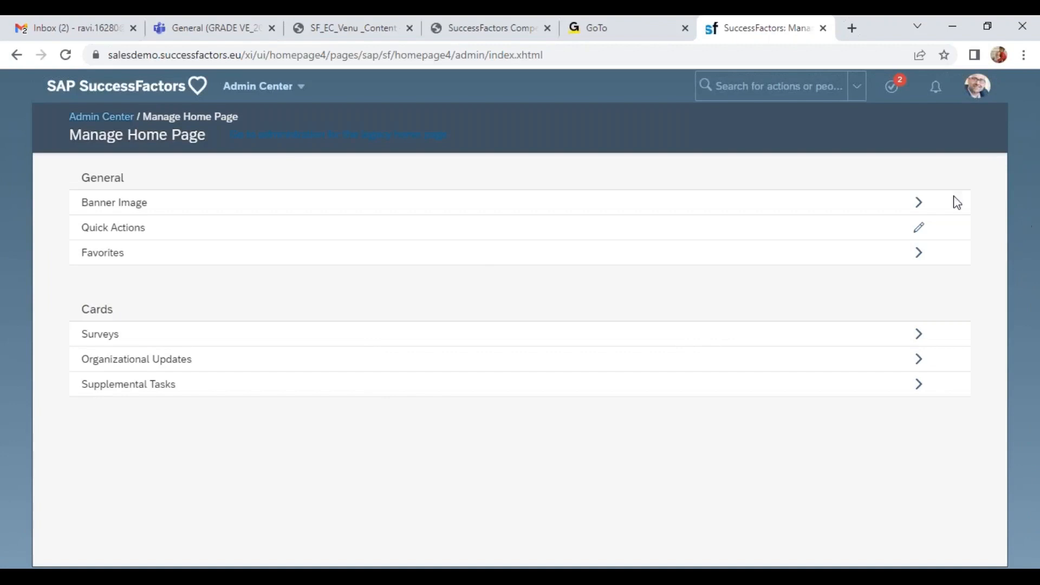
Step: View the Supplemental Tasks management page and return to Manage Home Page
{"action": "left_click", "coordinate": [916, 384]}
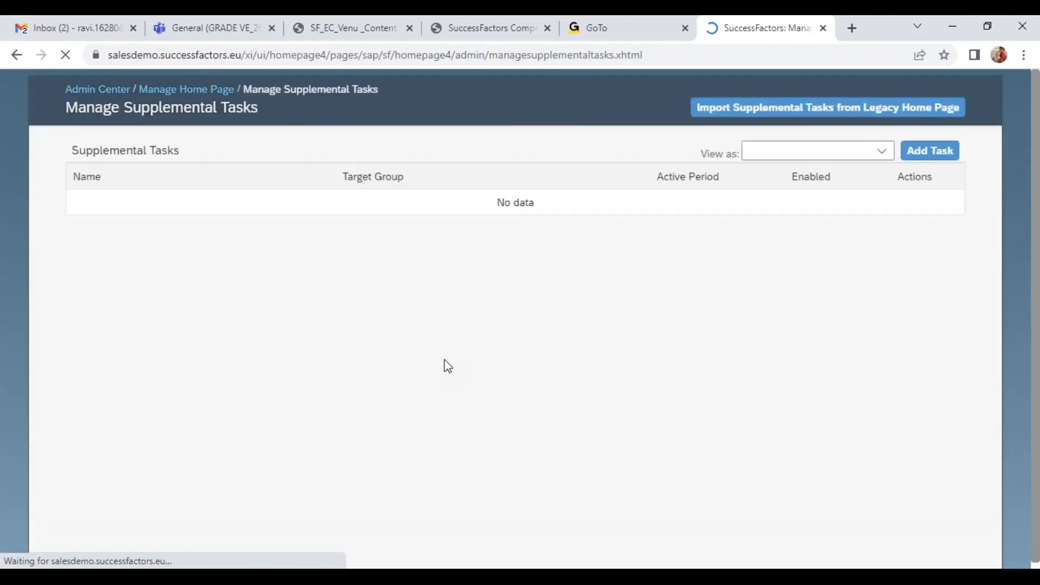
{"action": "left_click", "coordinate": [216, 117]}
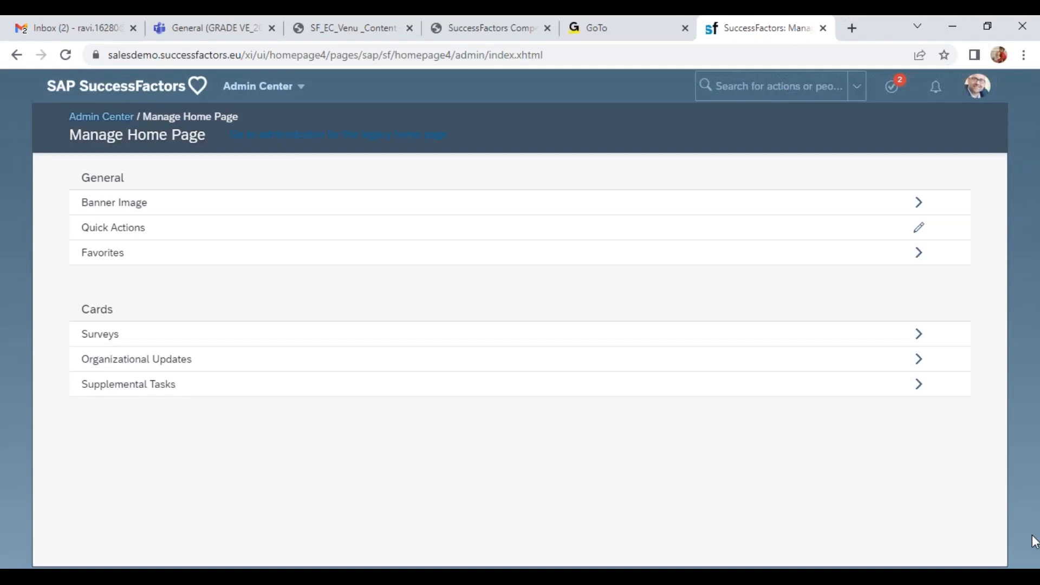
{"action": "mouse_move", "coordinate": [802, 121]}
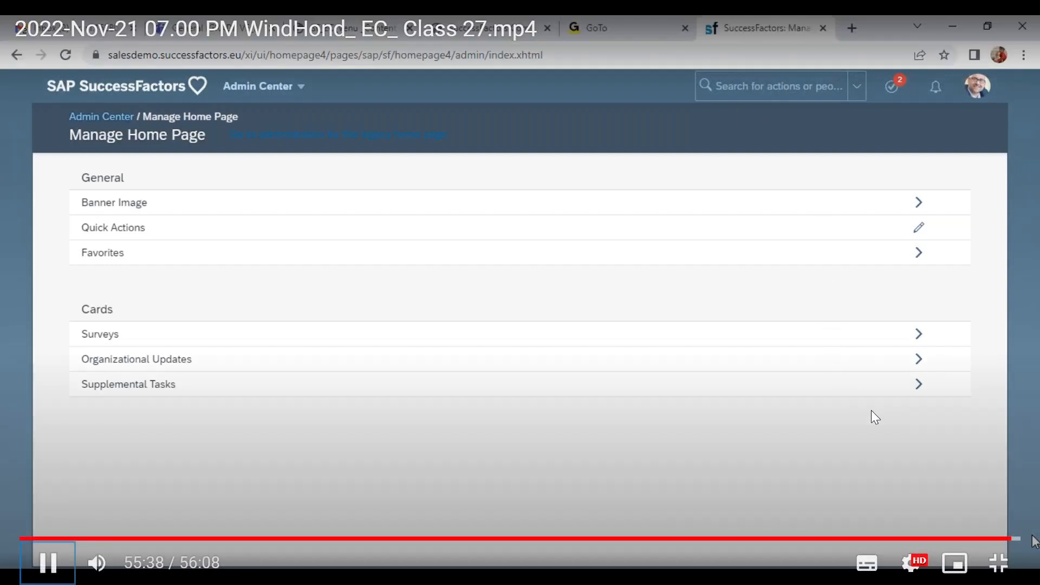